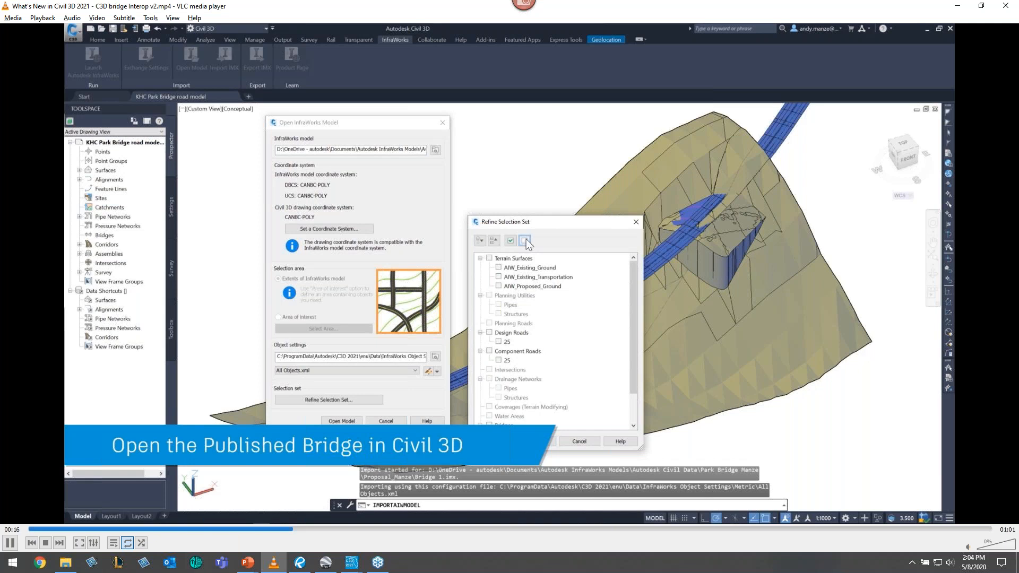
key(space)
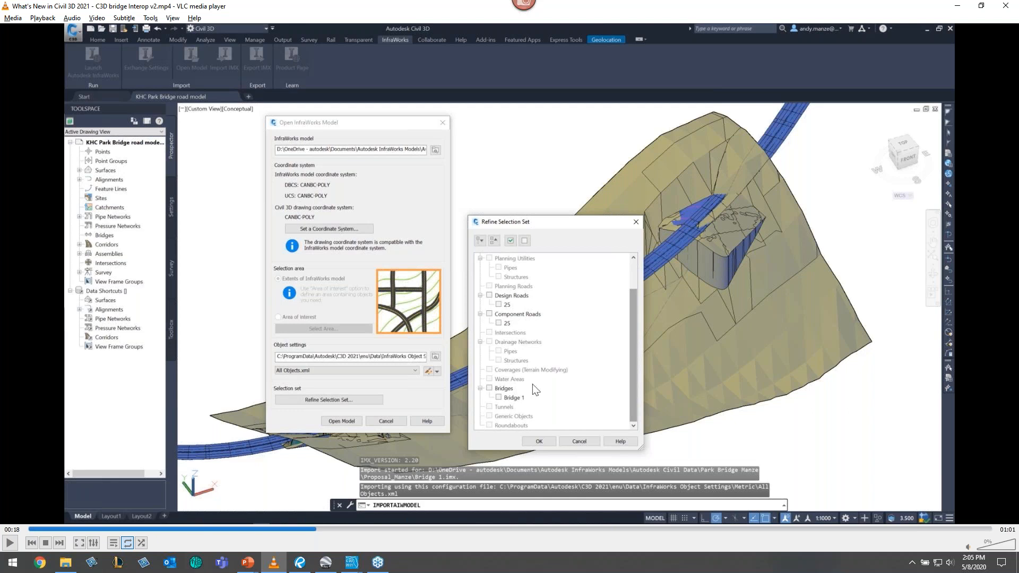
key(space)
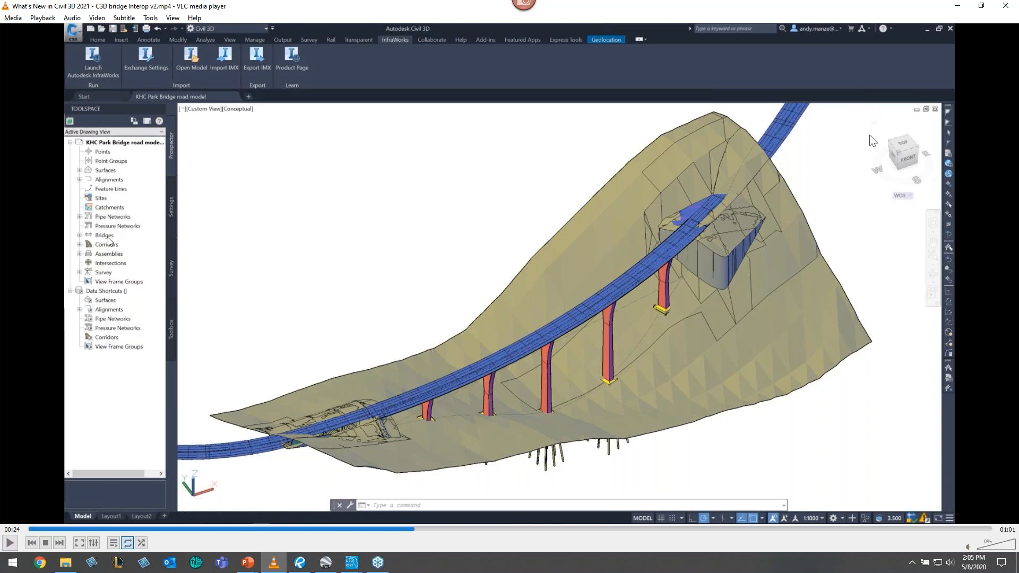
key(space)
key(space)
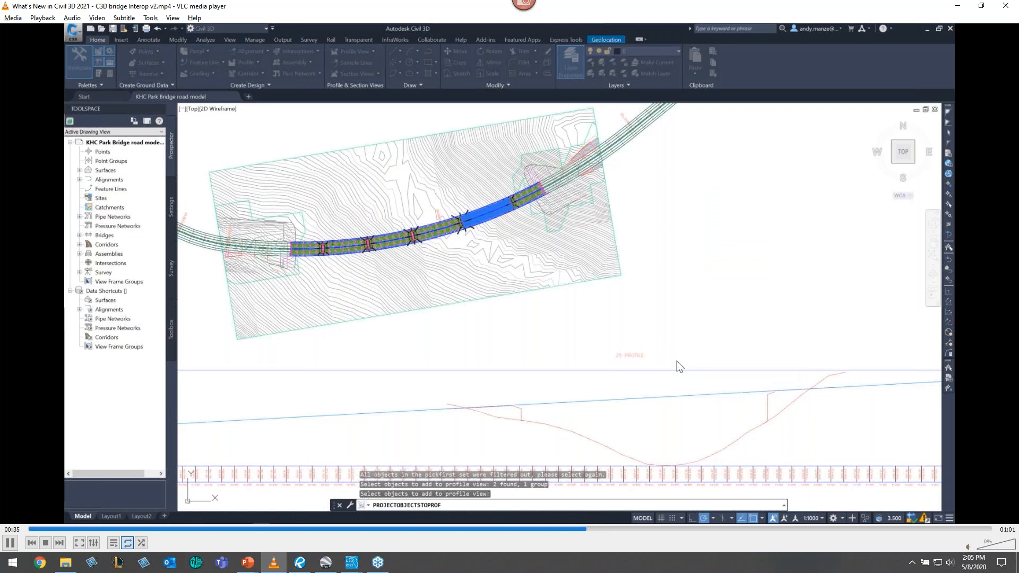
key(space)
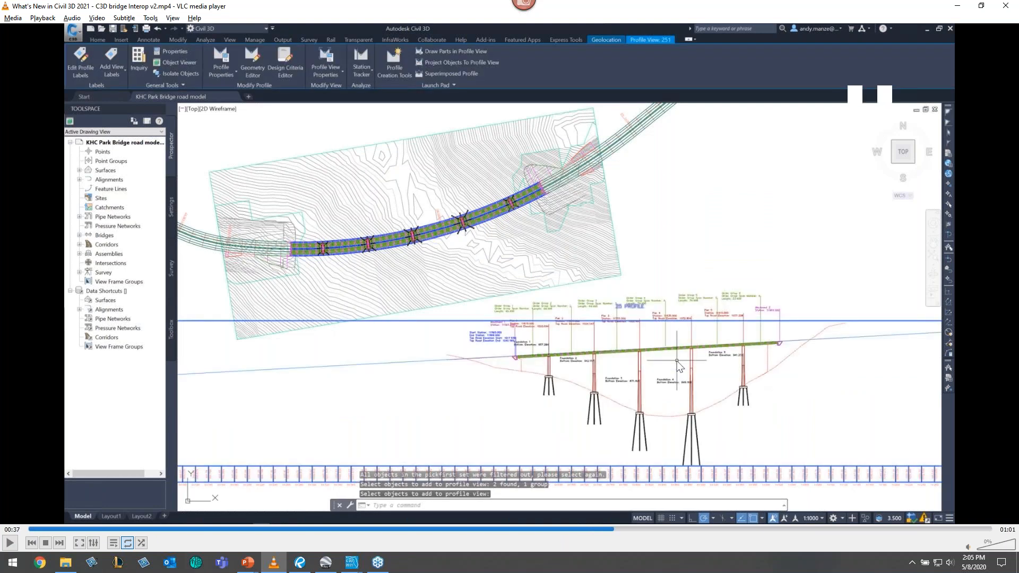
key(space)
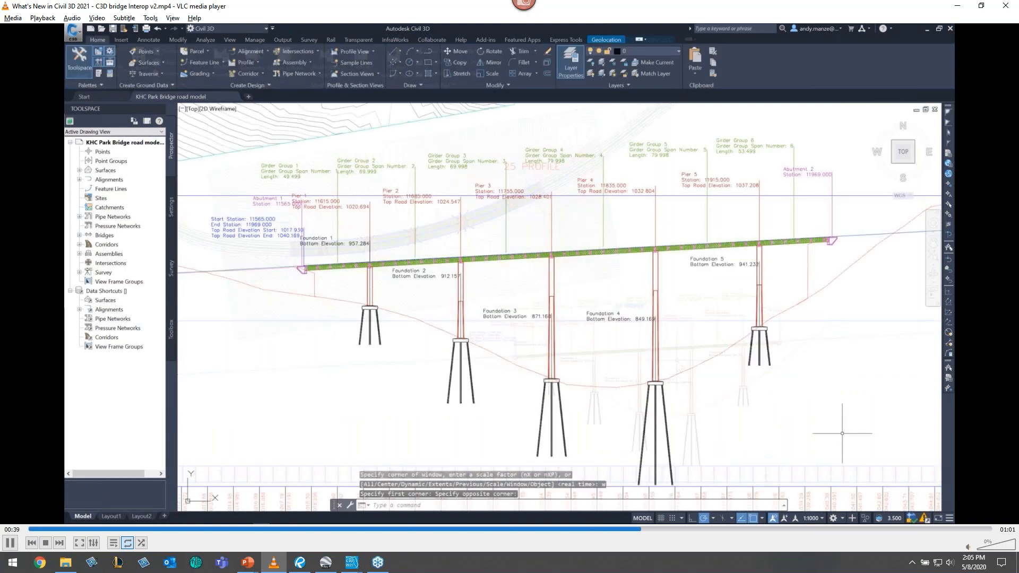
key(space)
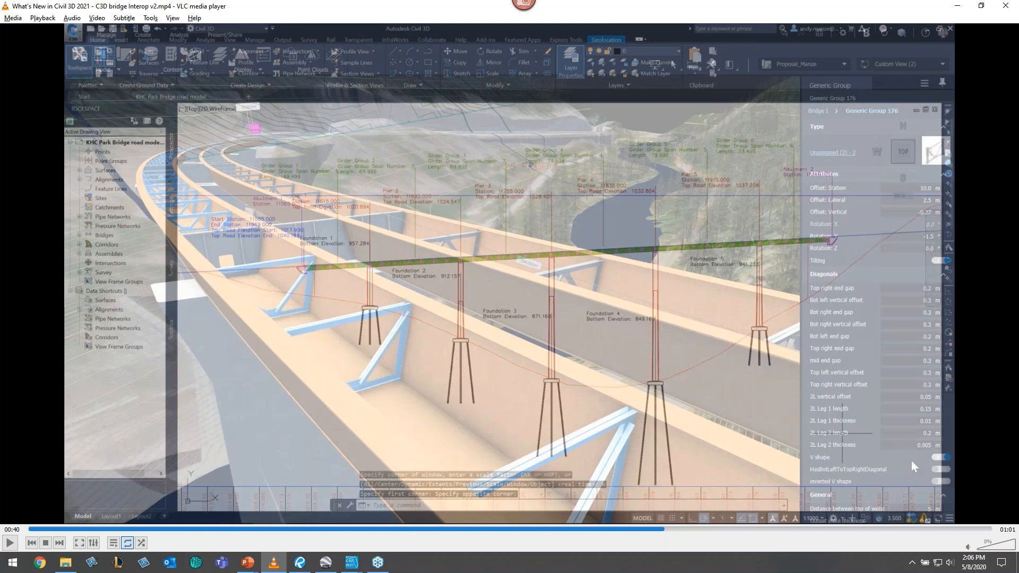
key(space)
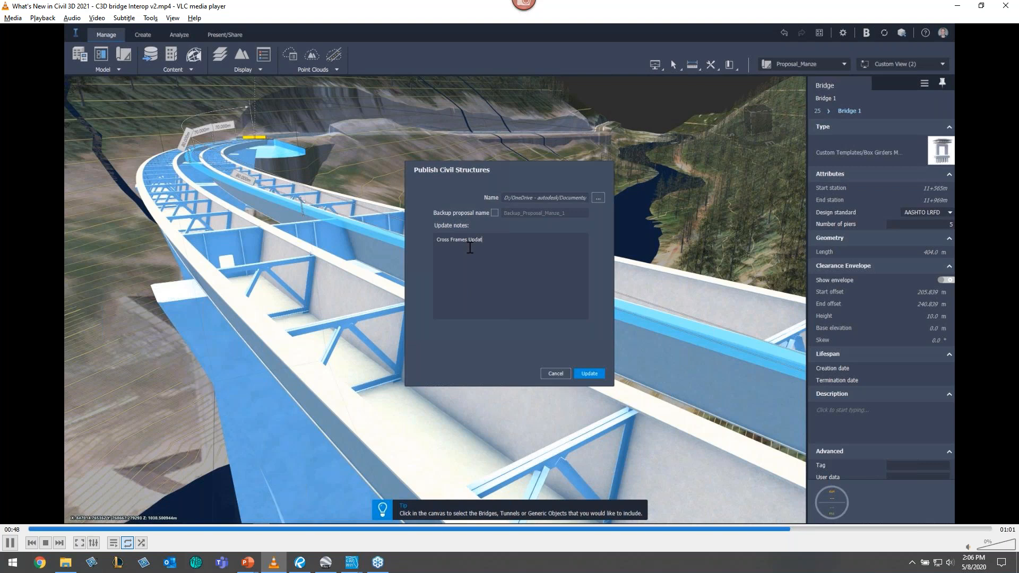
key(space)
key(space)
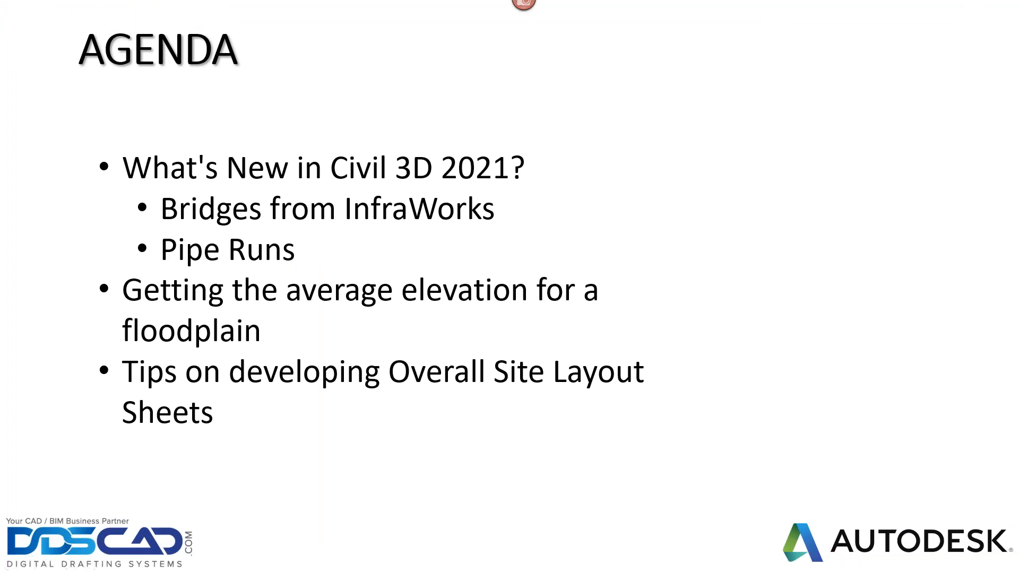
- Switch to Civil 3D and dock the Toolspace beside the drawing of the road intersection
key(alt+Tab)
key(alt+Tab)
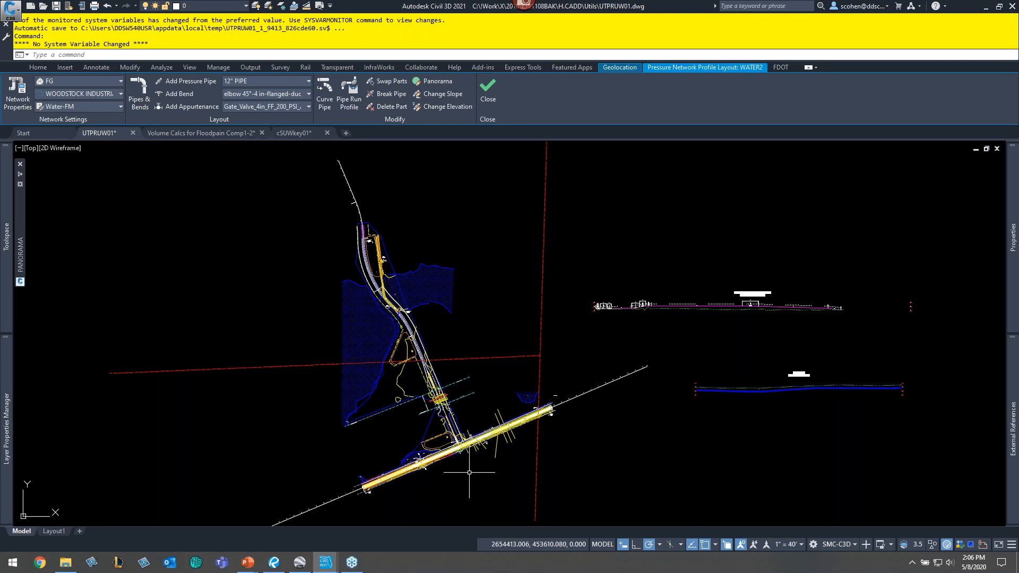
scroll(467, 462, up, 2)
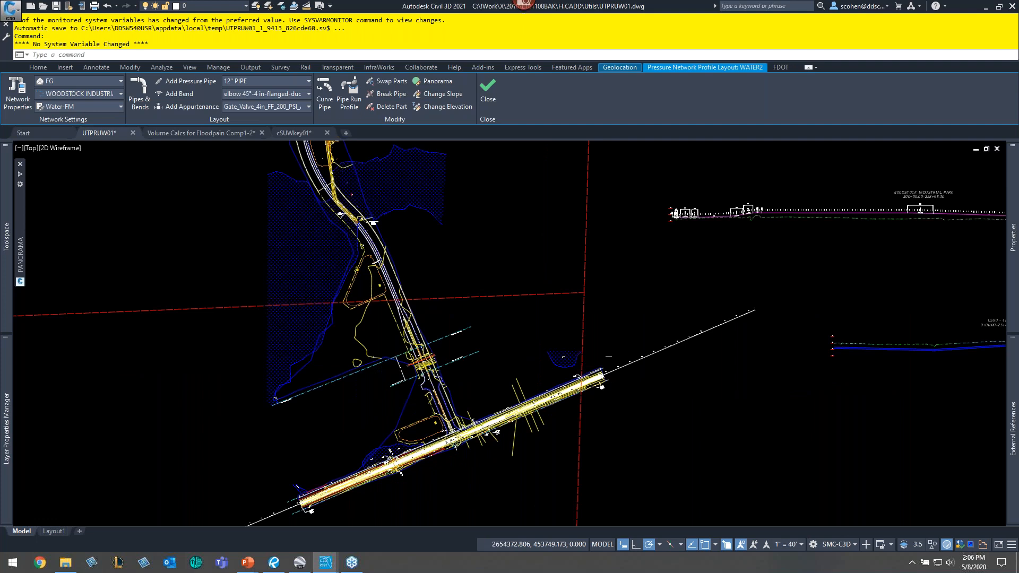
scroll(421, 456, up, 5)
scroll(444, 435, up, 4)
middle_drag(357, 355, 500, 372)
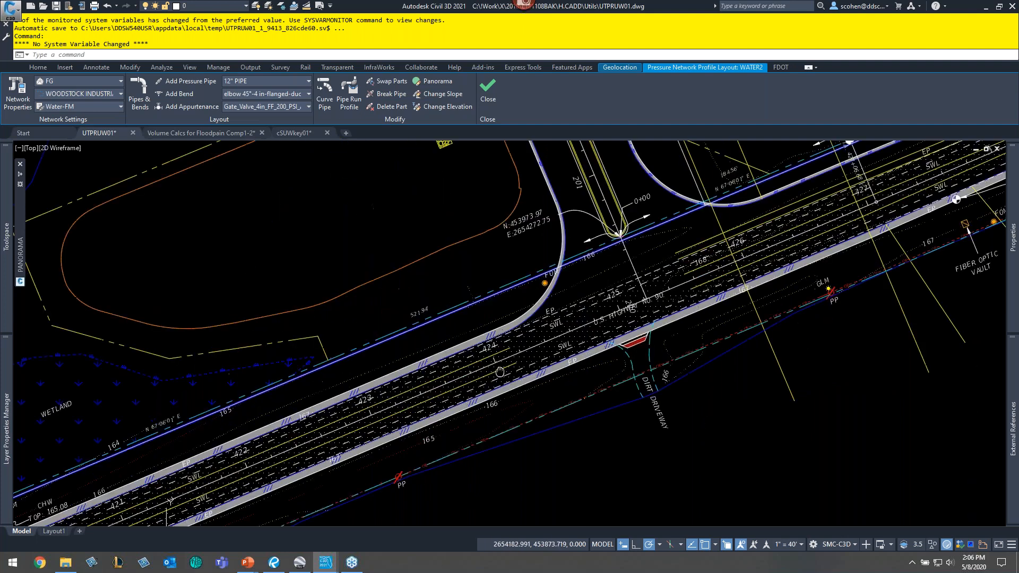
mouse_move(1, 301)
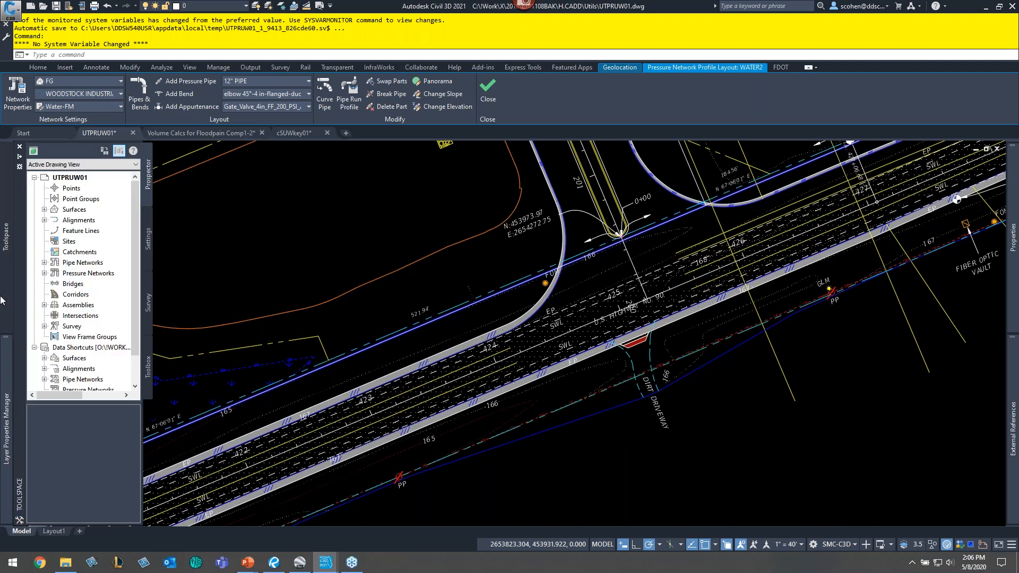
double_click(71, 148)
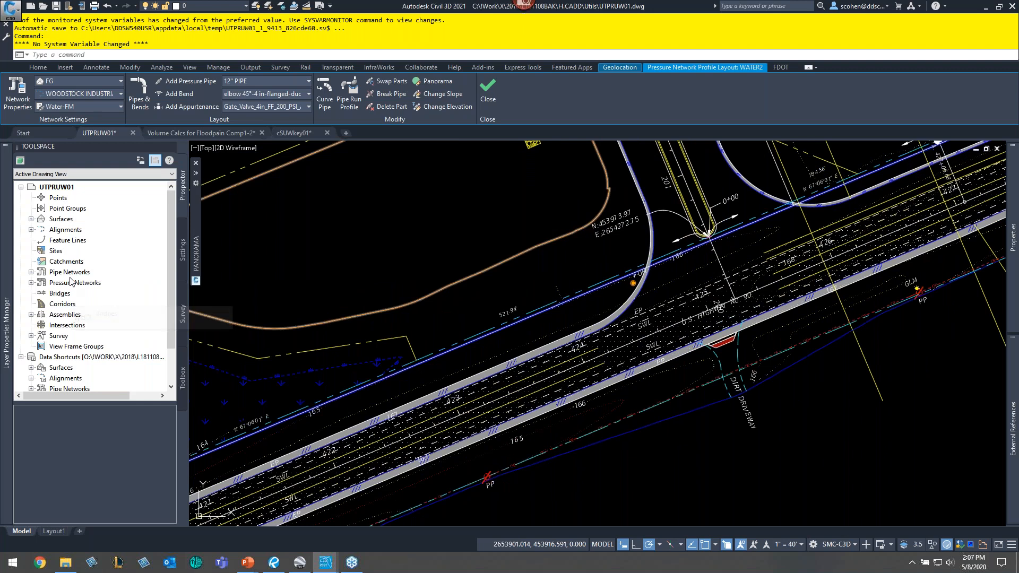
- Browse the Bridges collection and its Bridge styles in the Toolspace, then expand Pressure Networks in Prospector
click(62, 294)
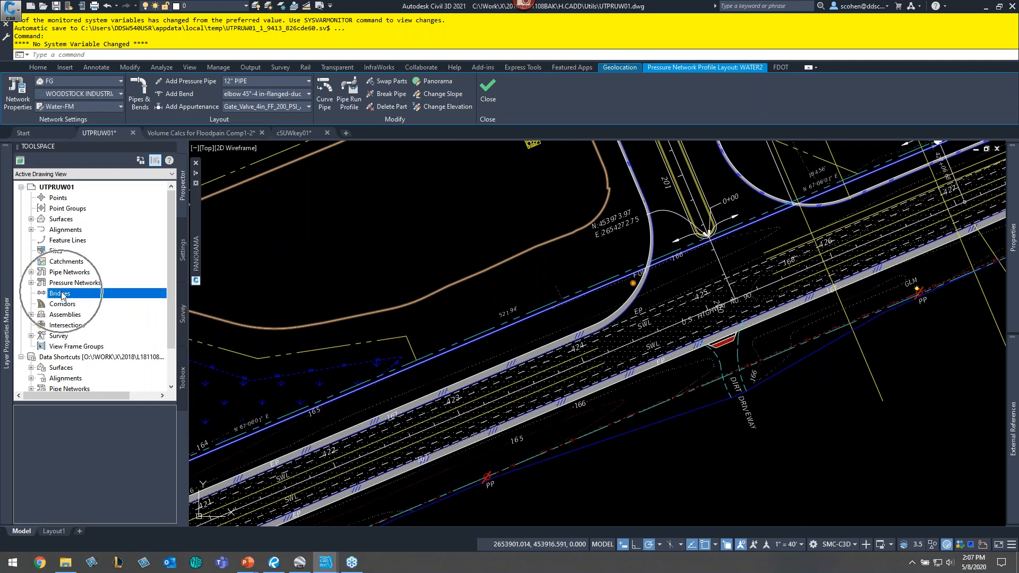
click(182, 248)
scroll(97, 287, down, 1)
scroll(97, 289, down, 3)
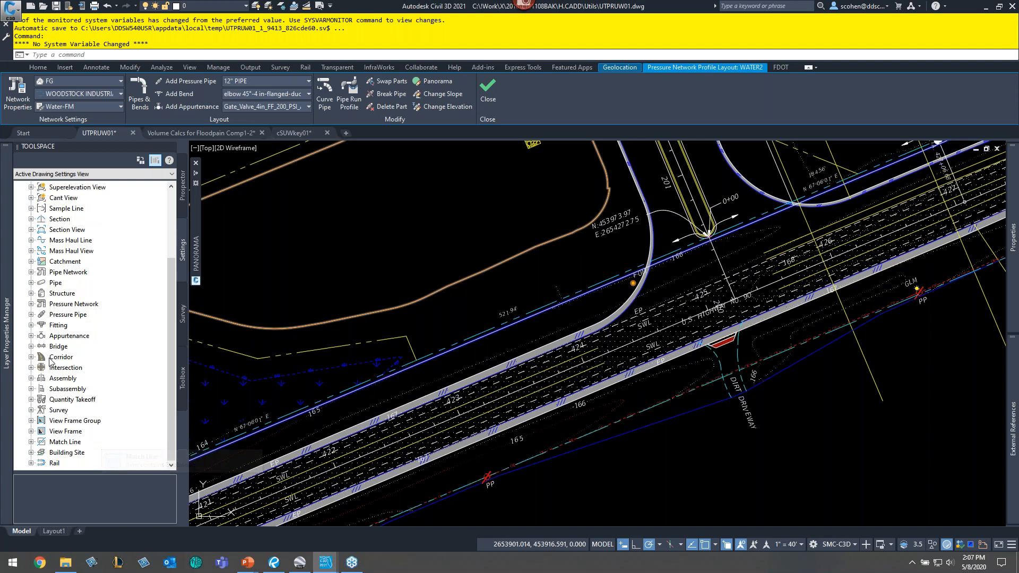
click(31, 347)
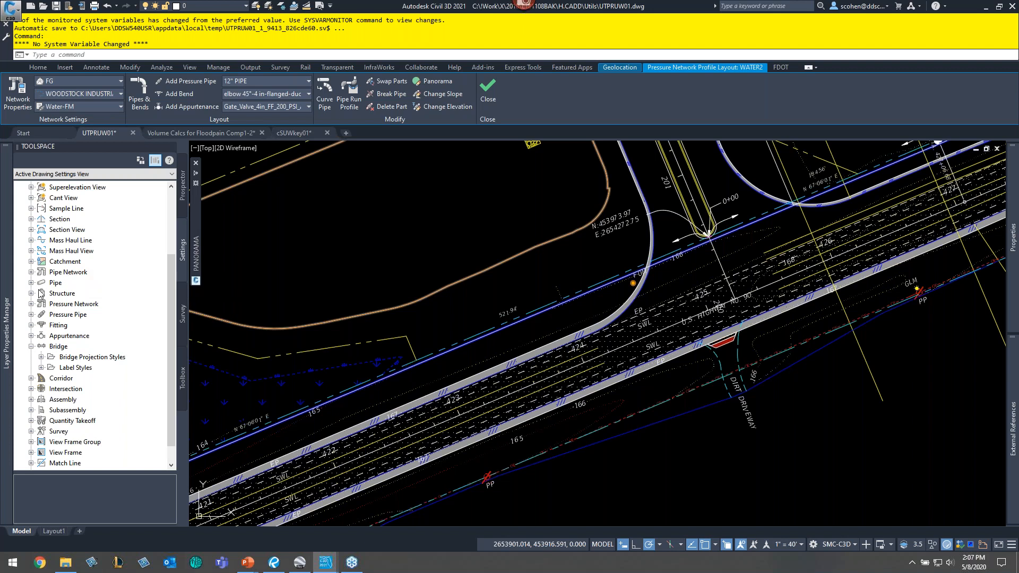
click(183, 186)
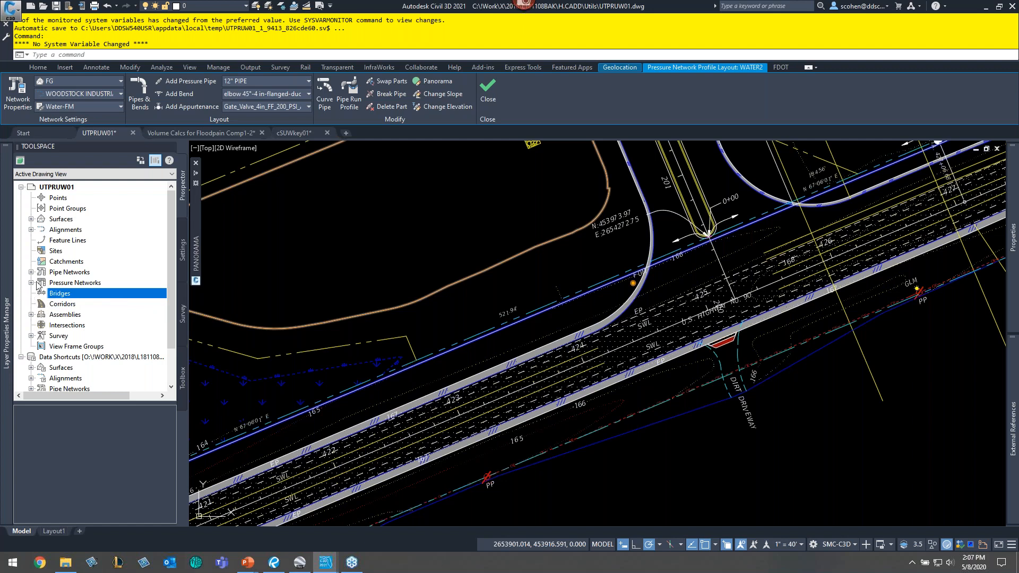
click(32, 283)
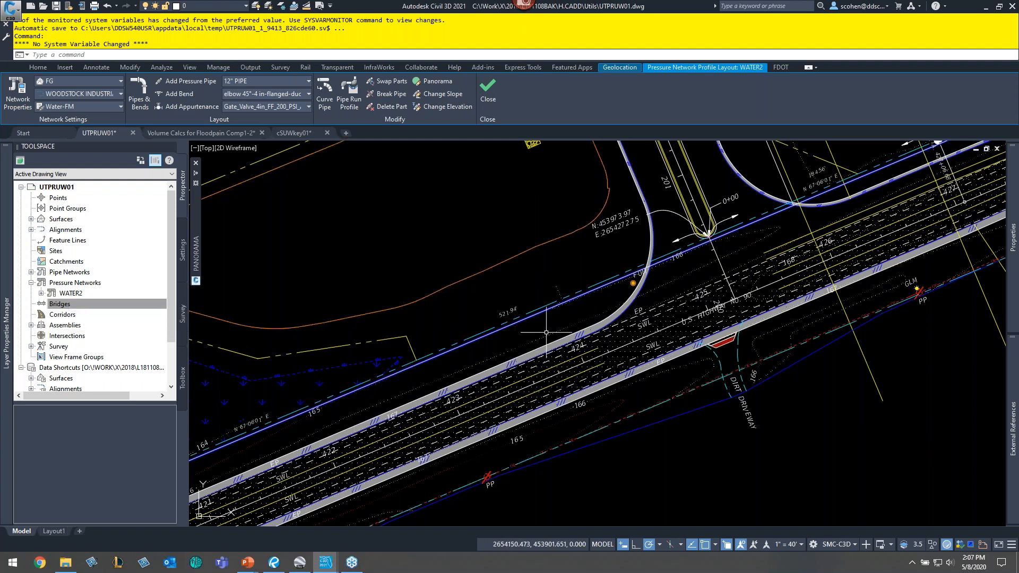
- Pan and zoom around the plan and profile views to examine the intersection and water line
middle_drag(547, 333, 495, 358)
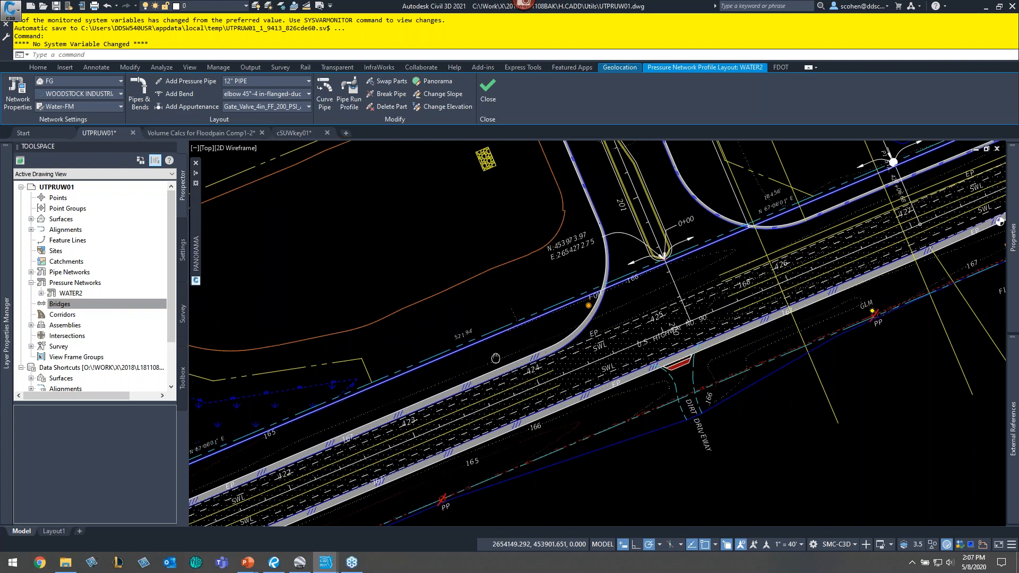
scroll(483, 358, up, 7)
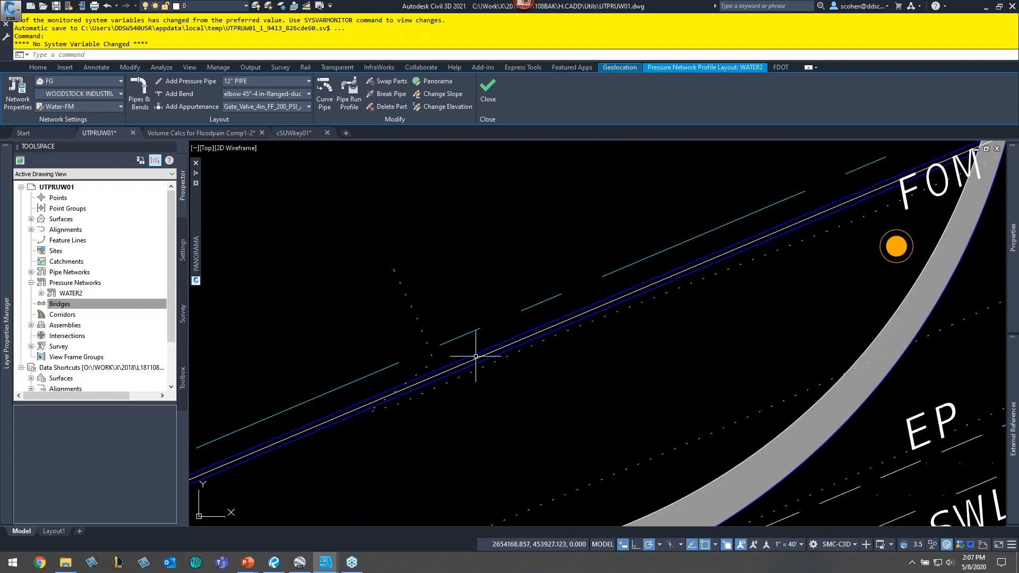
scroll(474, 358, down, 4)
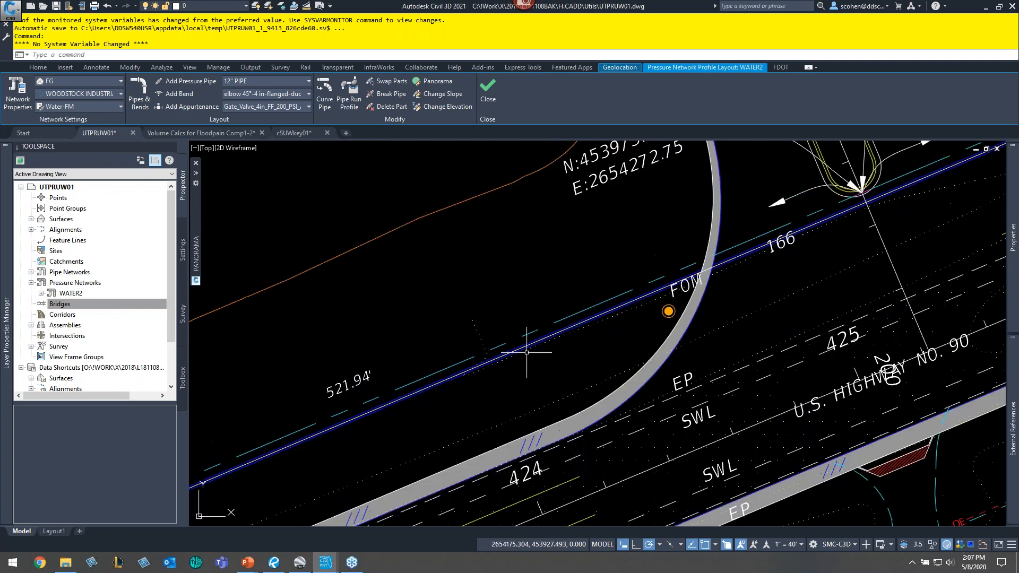
scroll(527, 352, down, 10)
scroll(749, 323, up, 7)
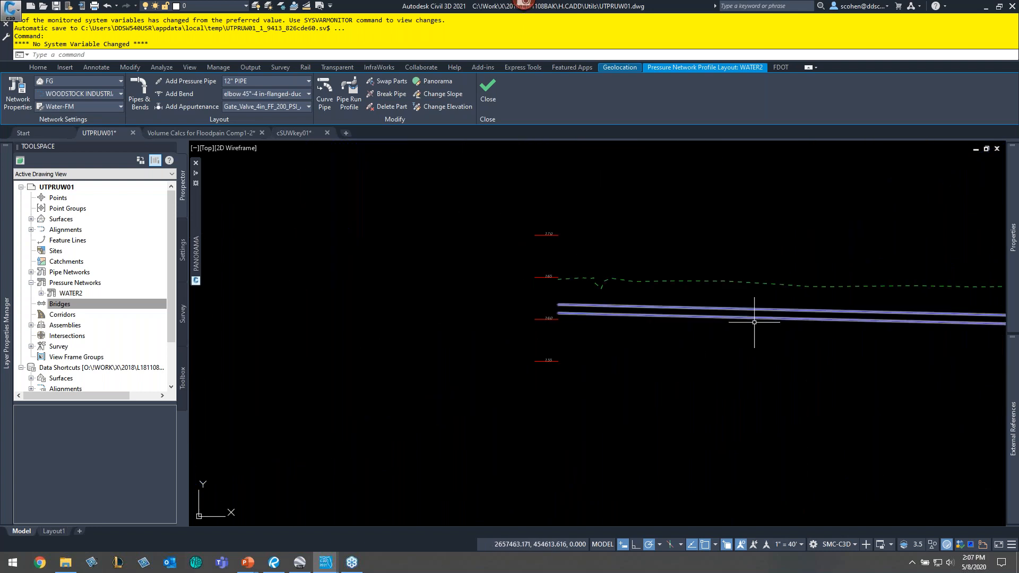
middle_drag(830, 327, 614, 328)
middle_drag(963, 328, 751, 344)
middle_drag(902, 340, 566, 353)
middle_drag(1000, 334, 628, 355)
middle_drag(826, 348, 632, 363)
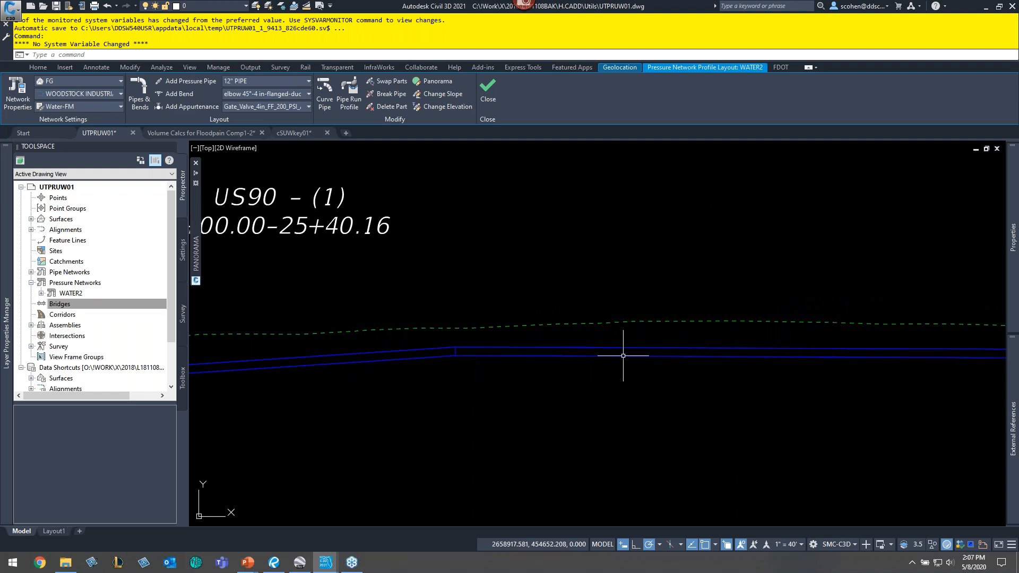
scroll(617, 349, down, 8)
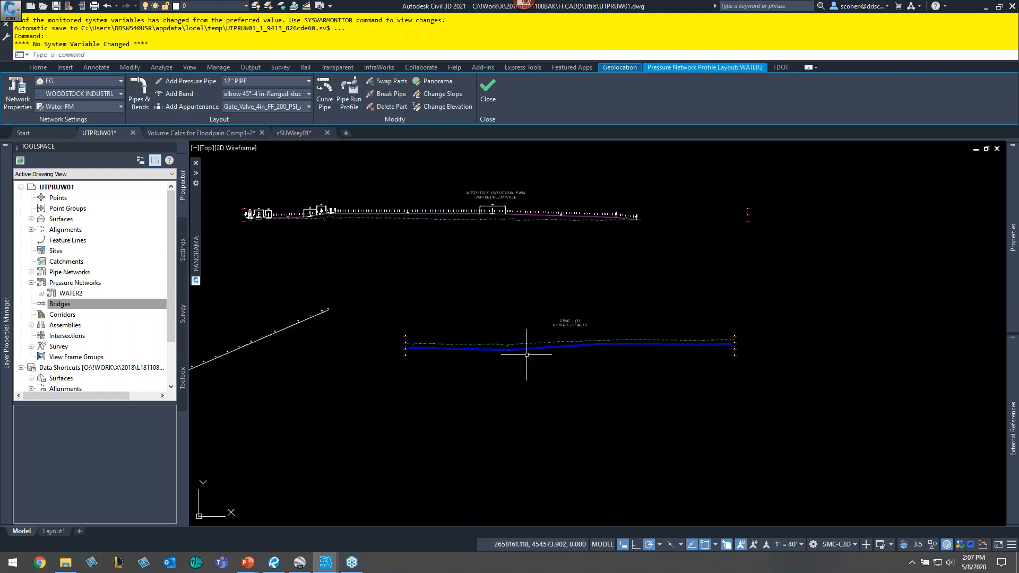
middle_drag(729, 335, 858, 324)
middle_drag(596, 351, 752, 324)
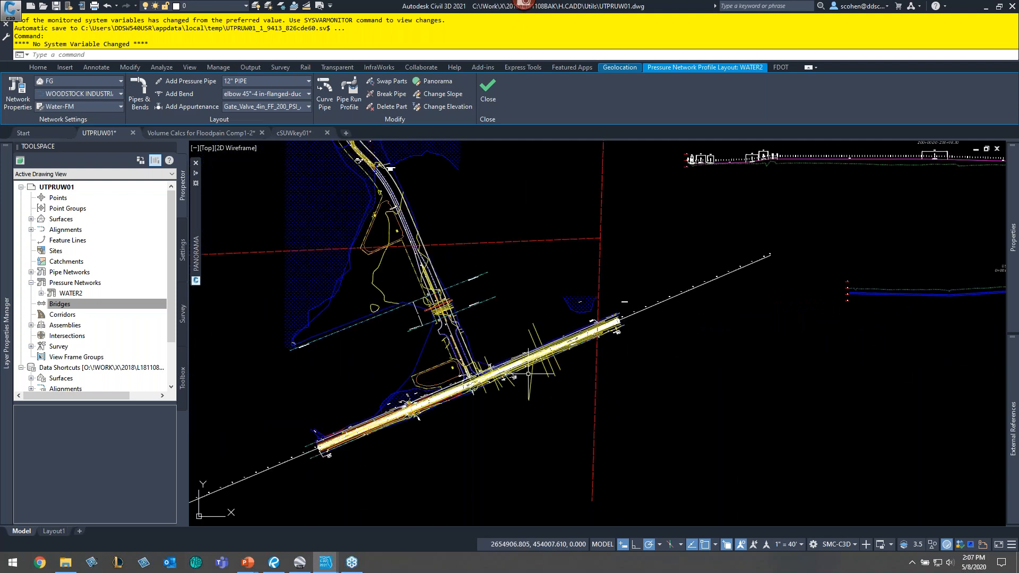
scroll(529, 374, up, 4)
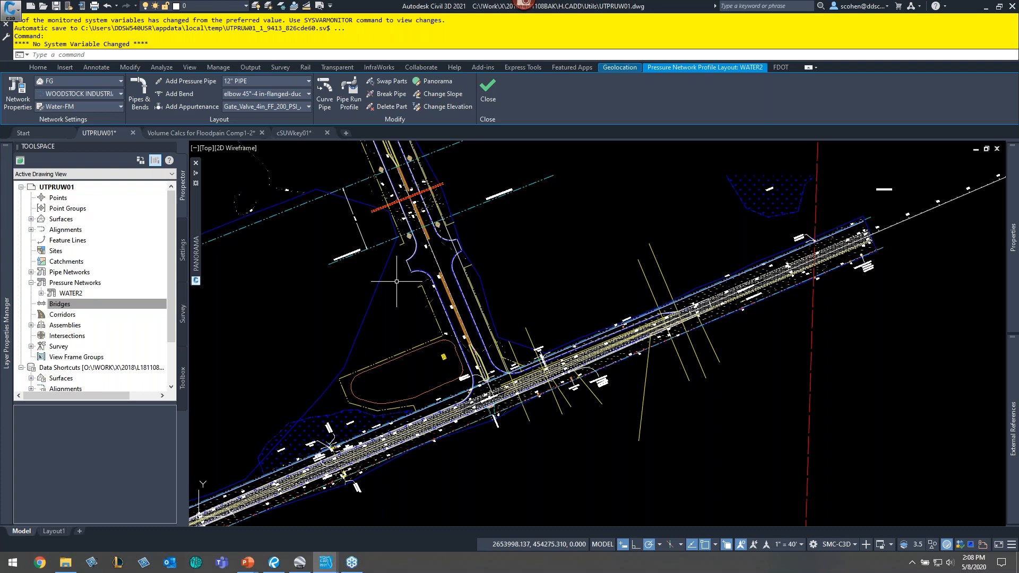
middle_drag(354, 197, 368, 253)
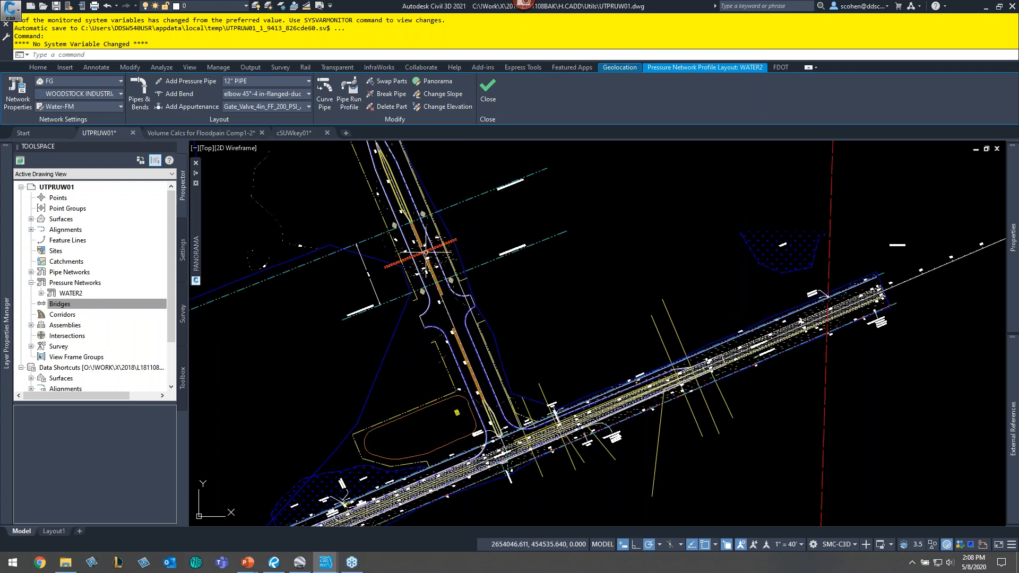
scroll(414, 227, up, 2)
scroll(449, 277, down, 2)
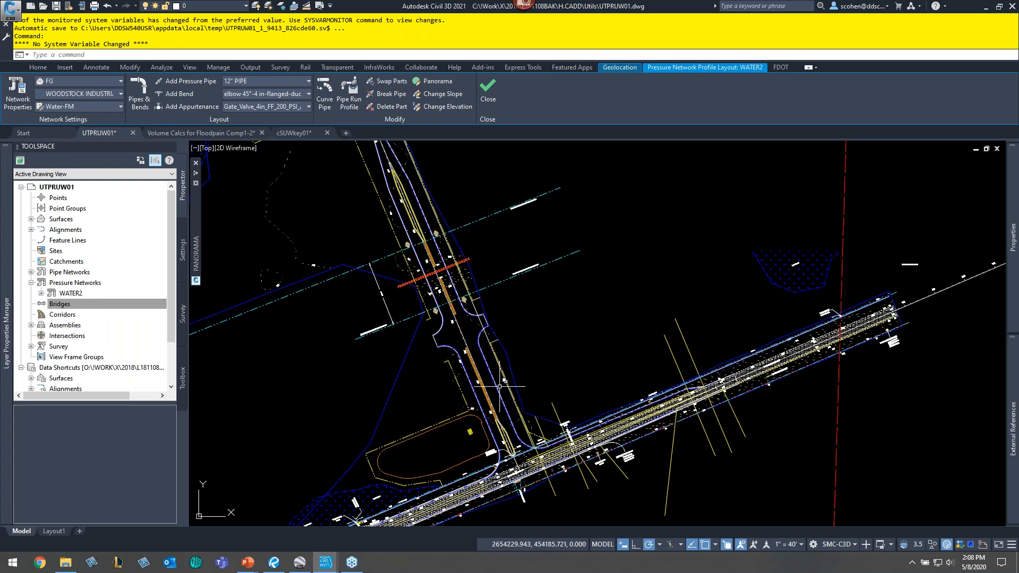
scroll(509, 389, up, 2)
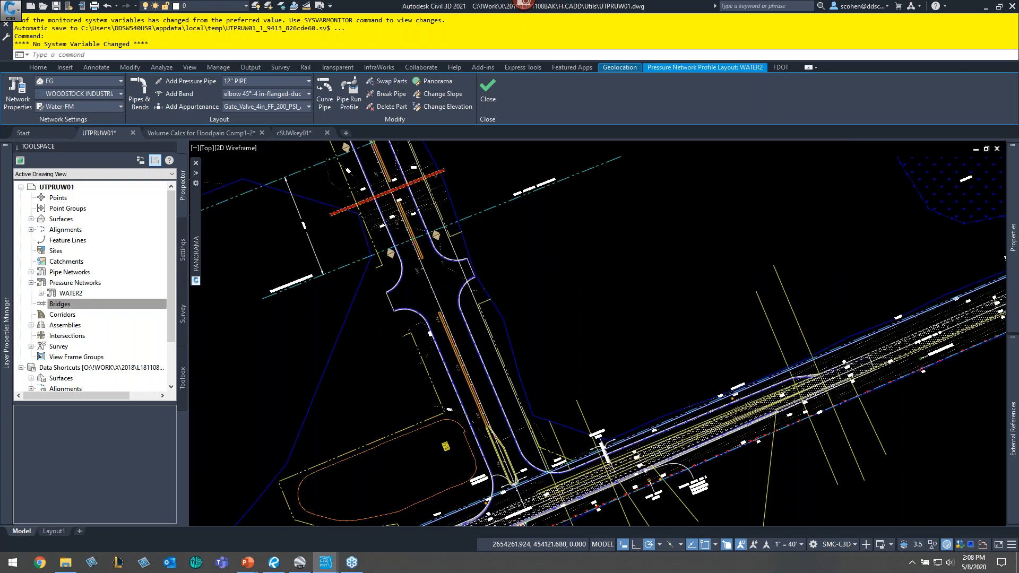
scroll(509, 424, up, 2)
scroll(508, 424, up, 3)
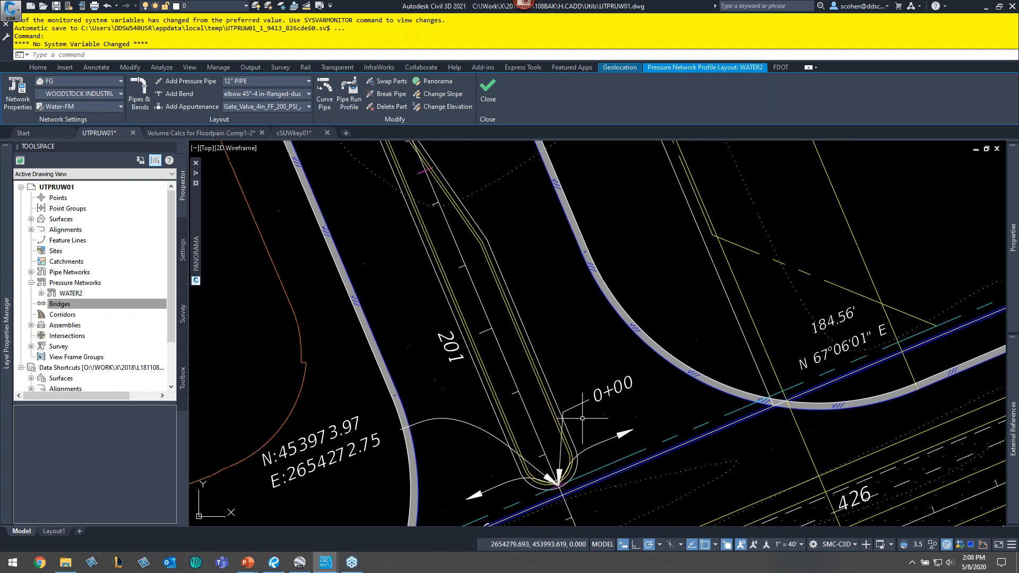
scroll(583, 418, down, 4)
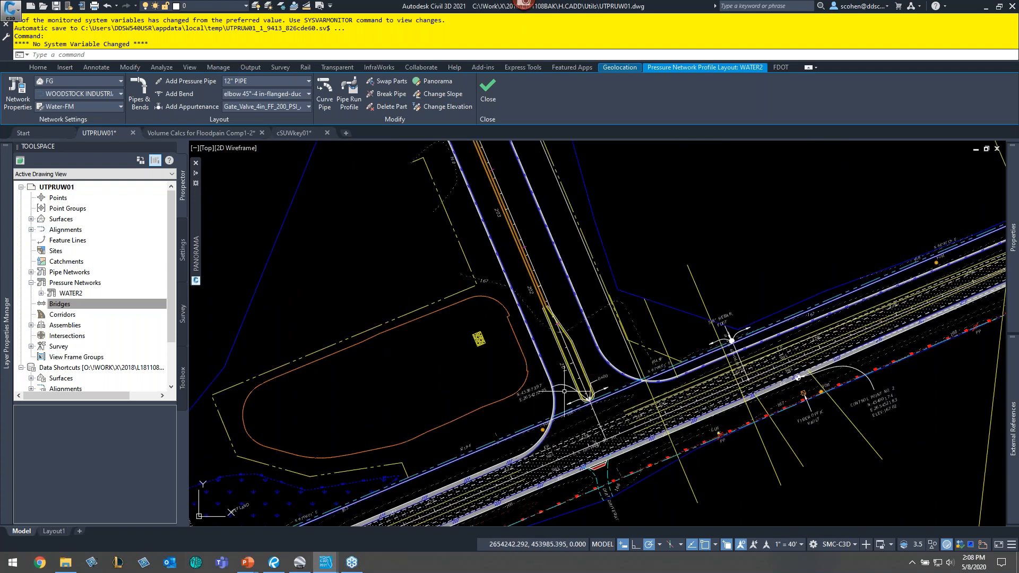
mouse_move(564, 391)
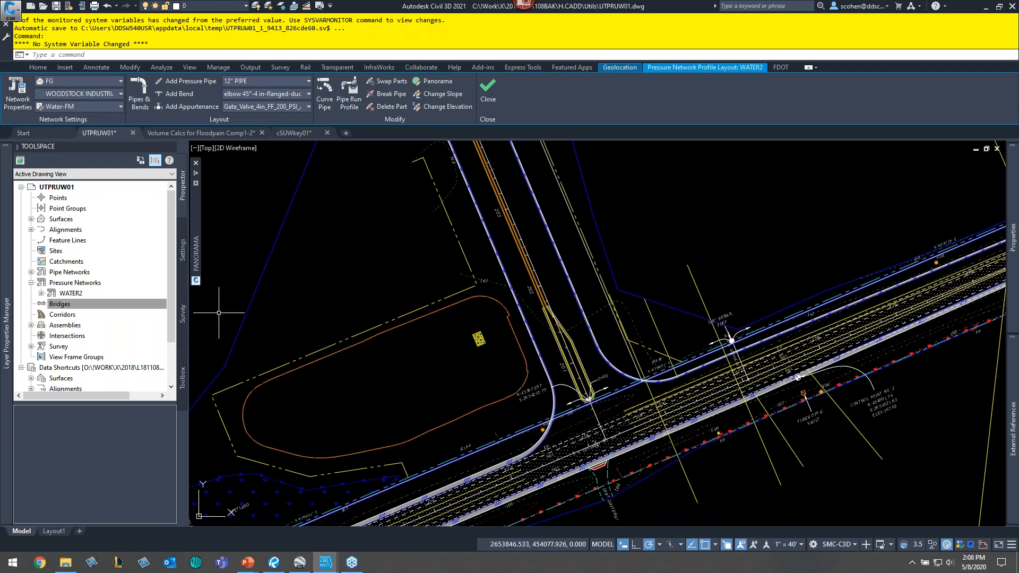
- Expand the WATER2 pressure network in Prospector to show its Pipe Runs, Pressure Pipes, Fittings and Appurtenances
click(31, 282)
click(31, 283)
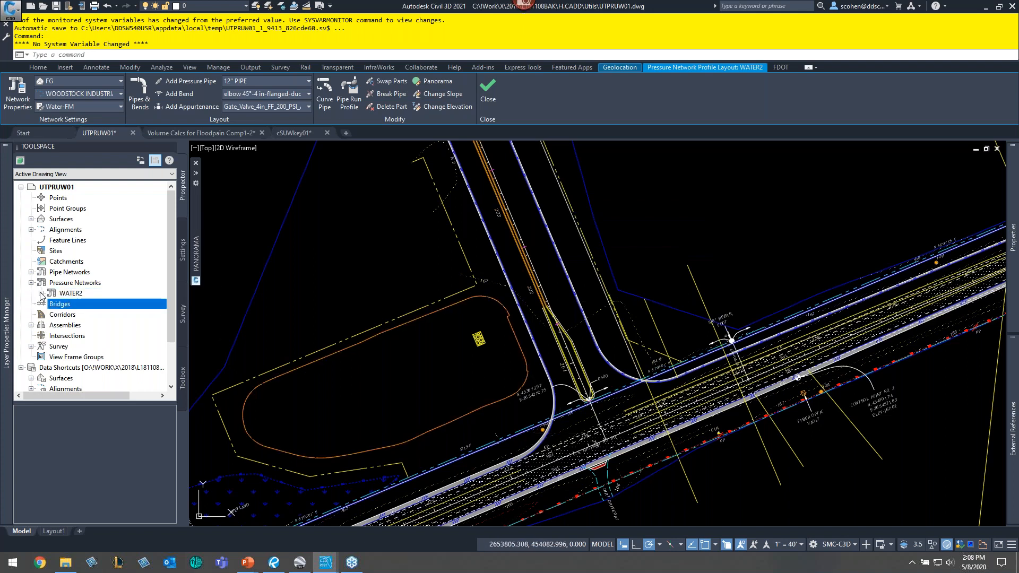
click(41, 294)
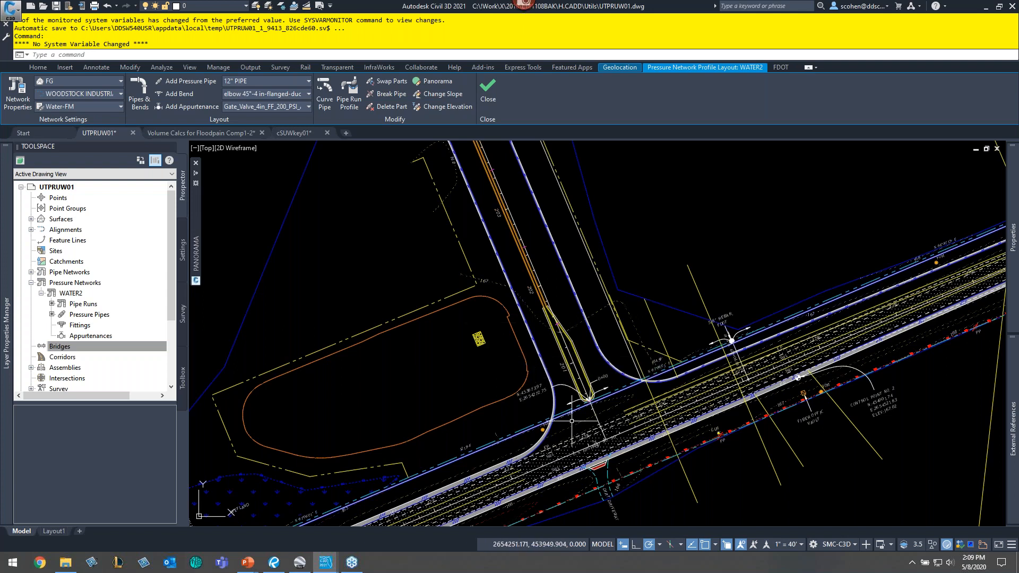
scroll(572, 421, up, 2)
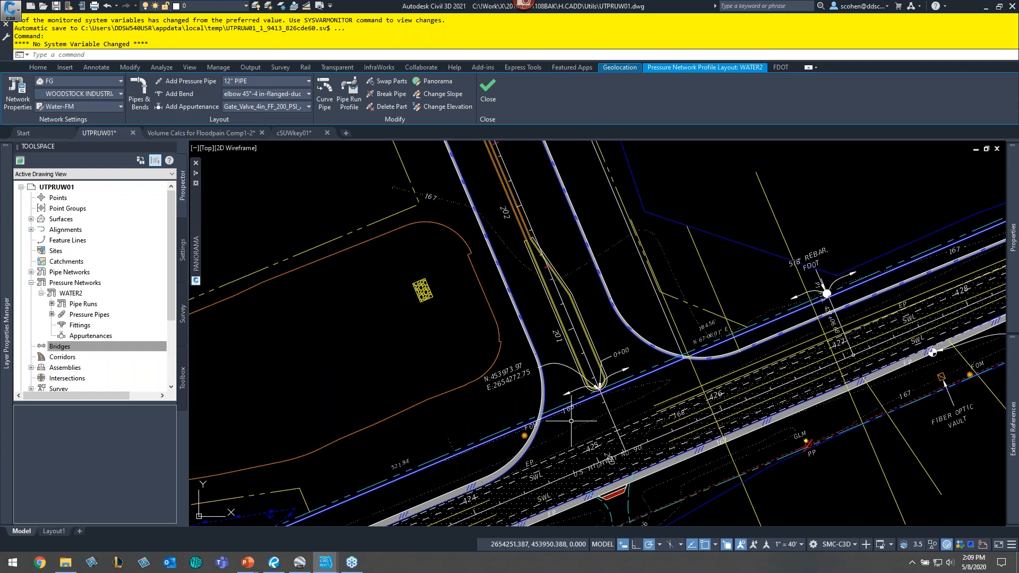
- Add a new pipe run to the WATER2 network, naming it Woodstock - (<[Next Counter(CP)]>) and keeping the default settings
scroll(571, 421, up, 5)
scroll(558, 383, up, 2)
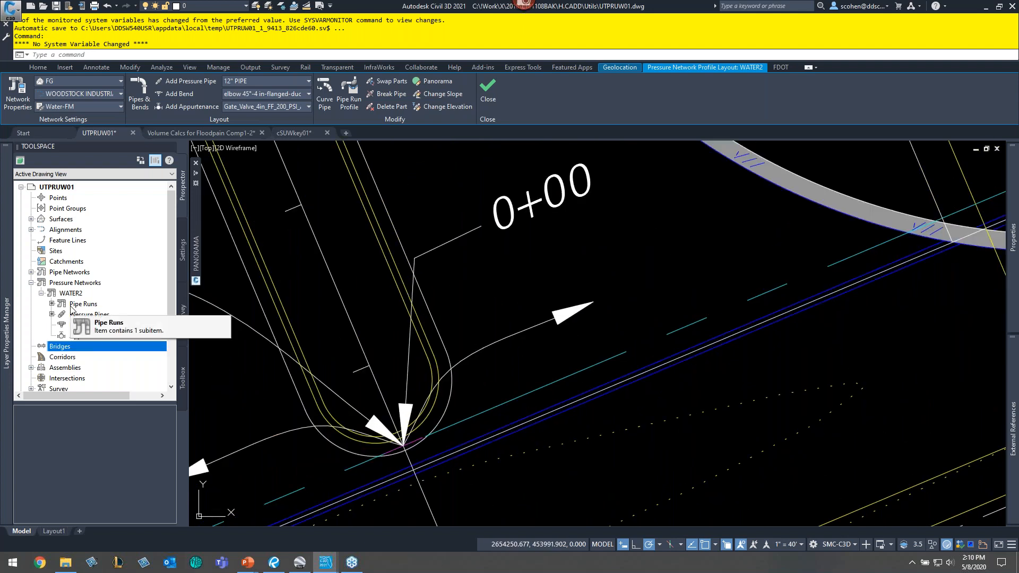
right_click(74, 305)
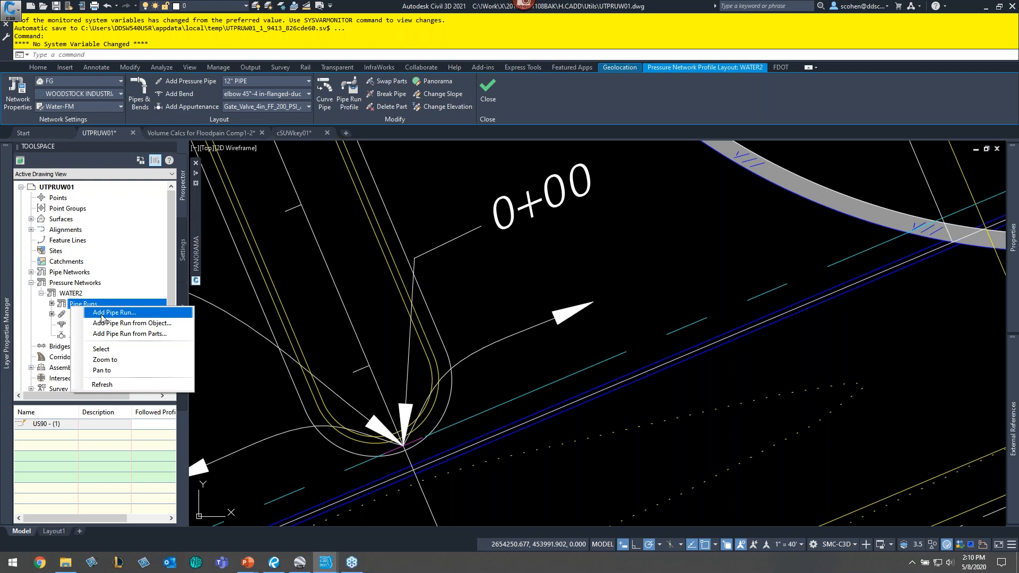
click(102, 314)
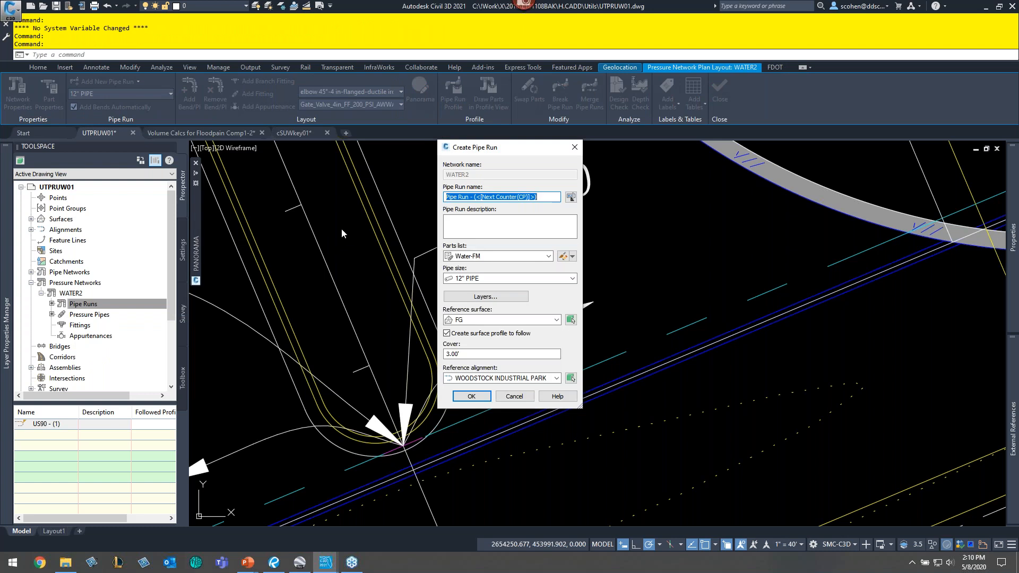
double_click(451, 197)
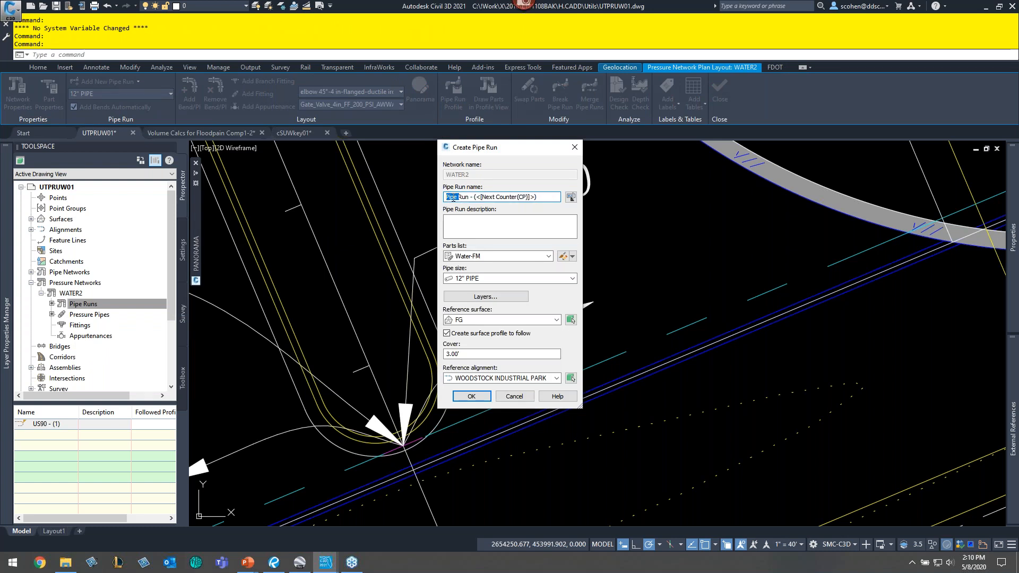
click(452, 197)
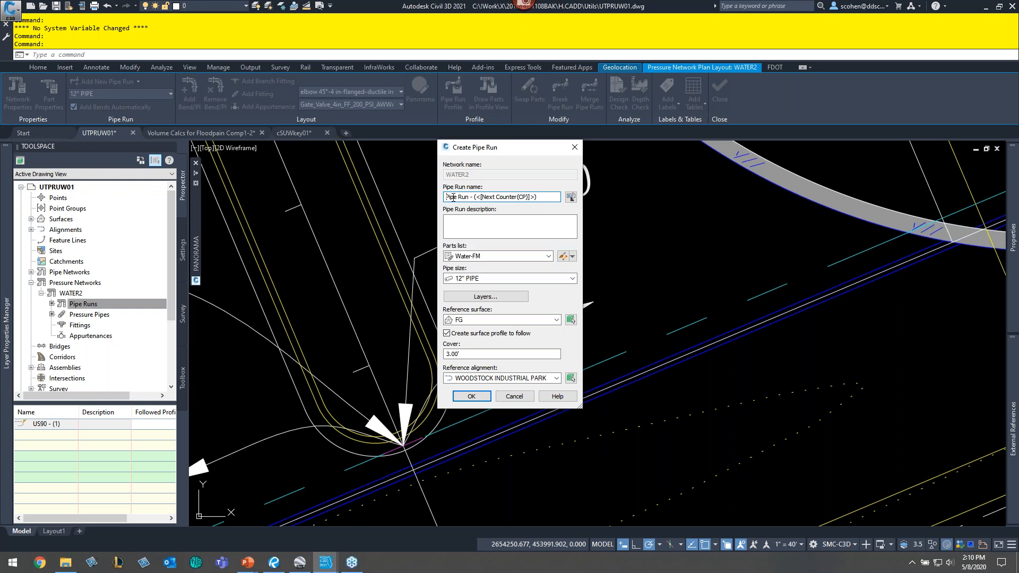
double_click(452, 198)
key(ctrl+shift+Right)
text(Woodstock)
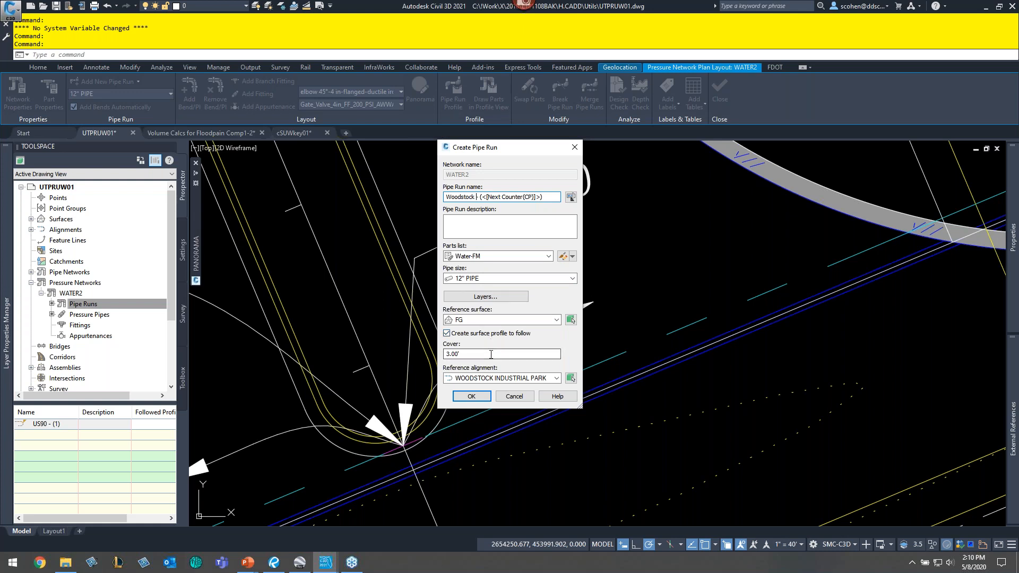
click(478, 399)
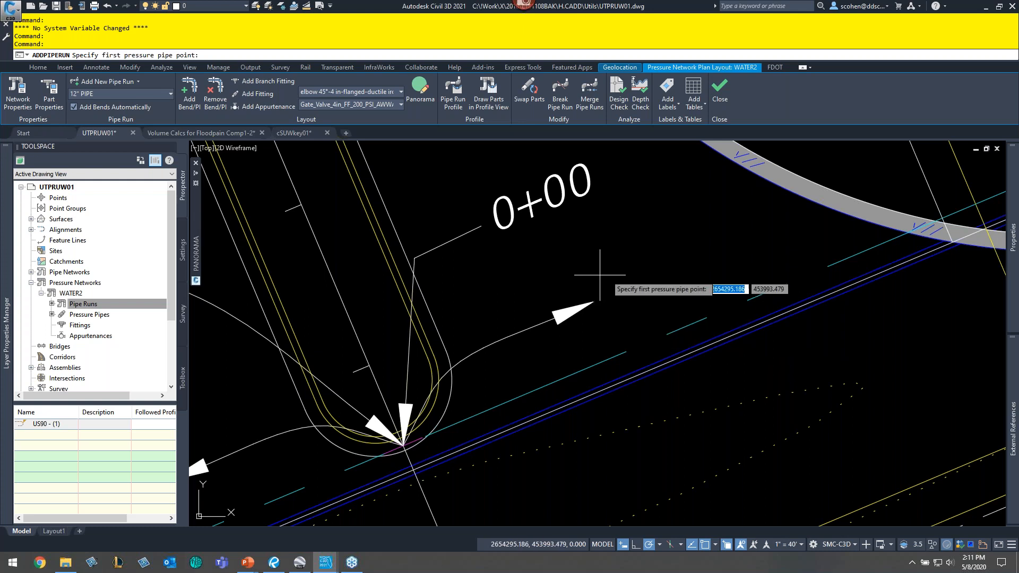
- Draw the Woodstock pipe run from the nearest point on the existing water line north past the 0+00 station
scroll(631, 375, up, 4)
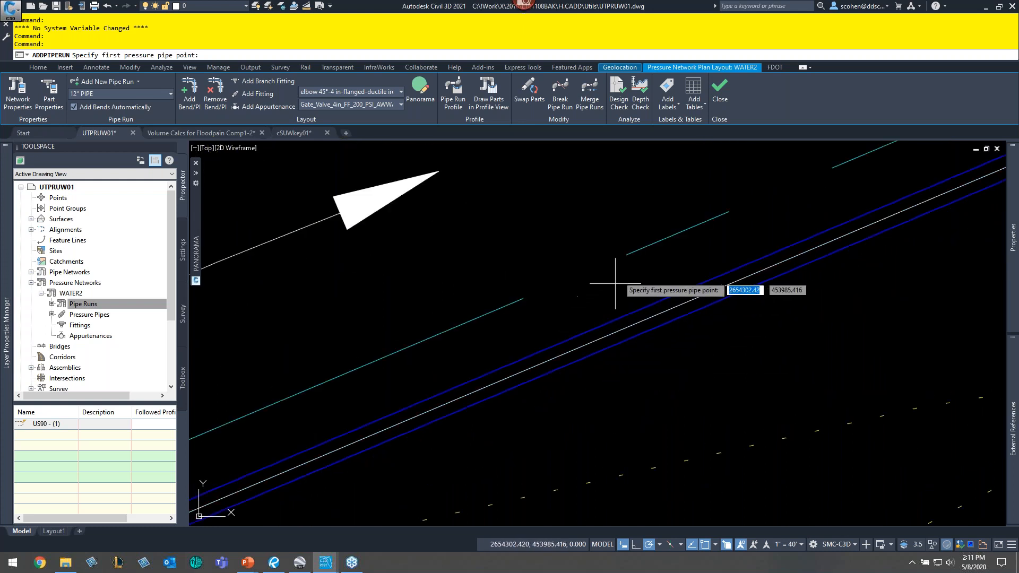
shift+right_click(569, 234)
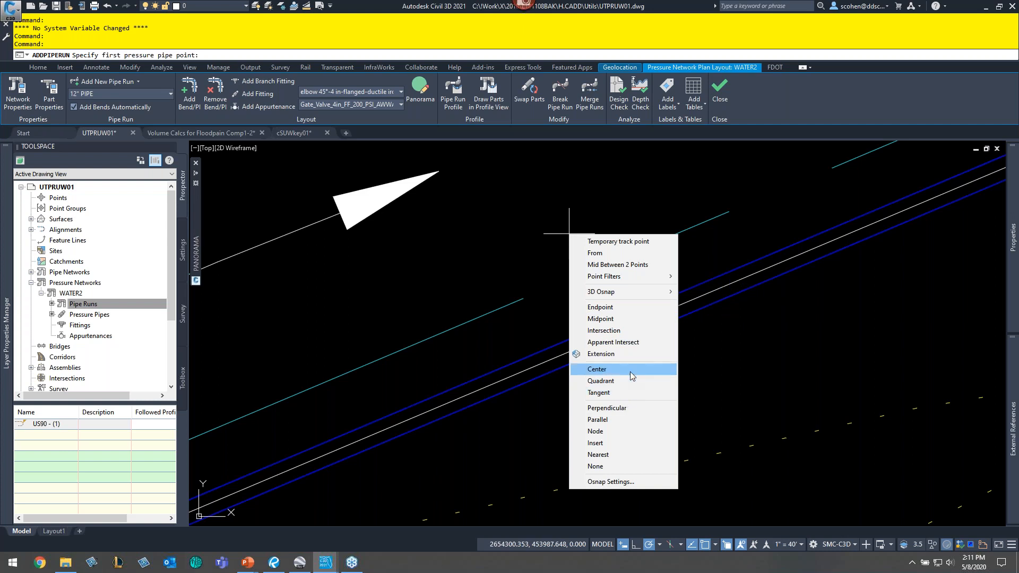
click(623, 460)
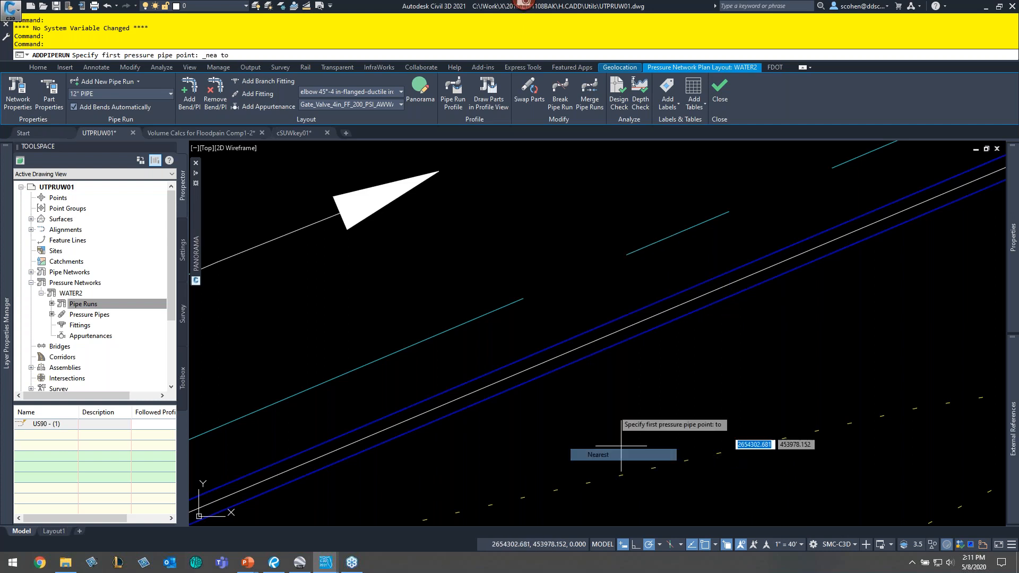
click(560, 356)
scroll(581, 287, down, 2)
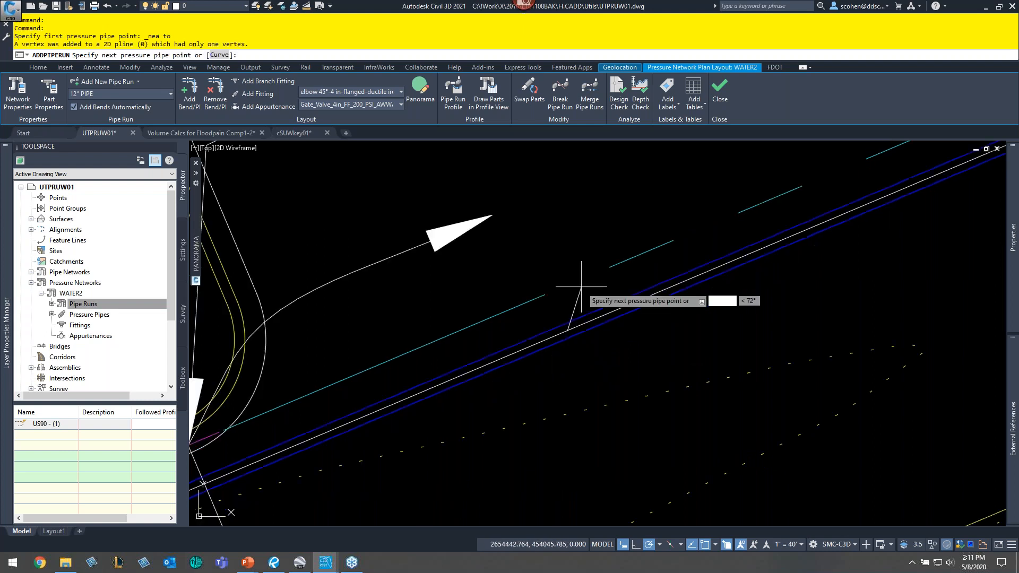
scroll(582, 287, down, 2)
middle_drag(551, 247, 566, 368)
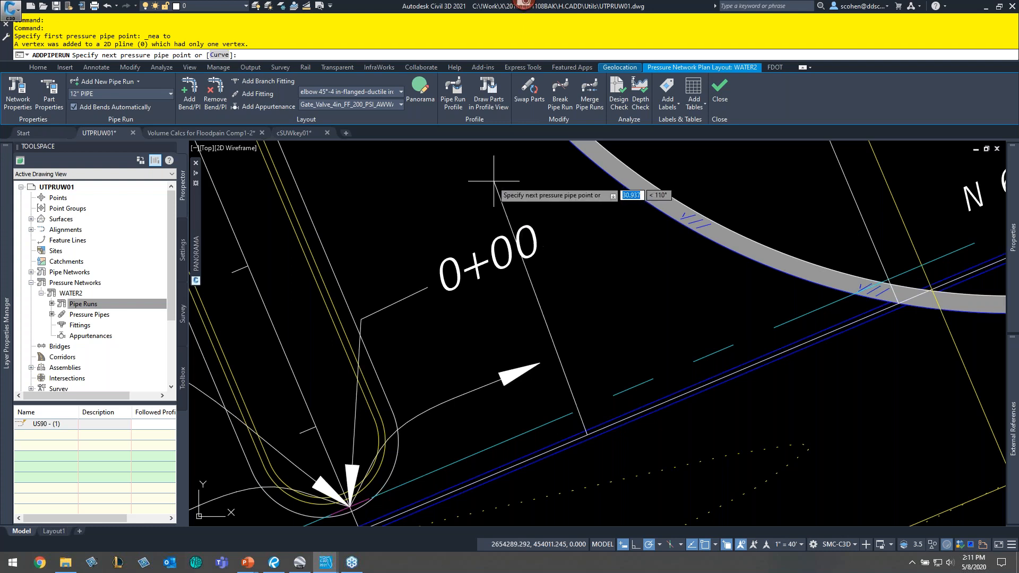
click(470, 174)
key(Return)
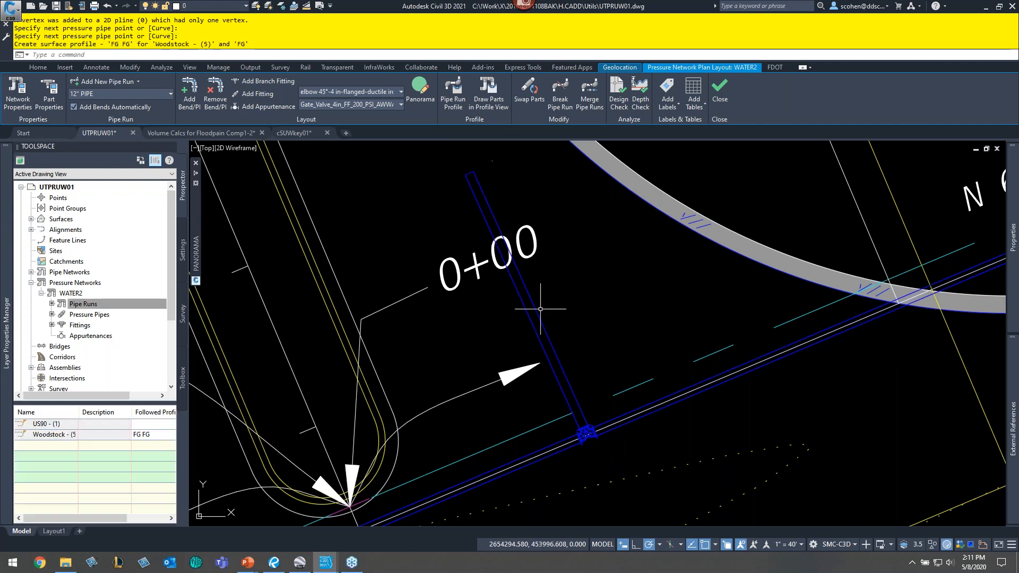
- Zoom in to examine the fitting where the new pipe run joins the water line
scroll(611, 450, up, 4)
middle_drag(537, 416, 580, 348)
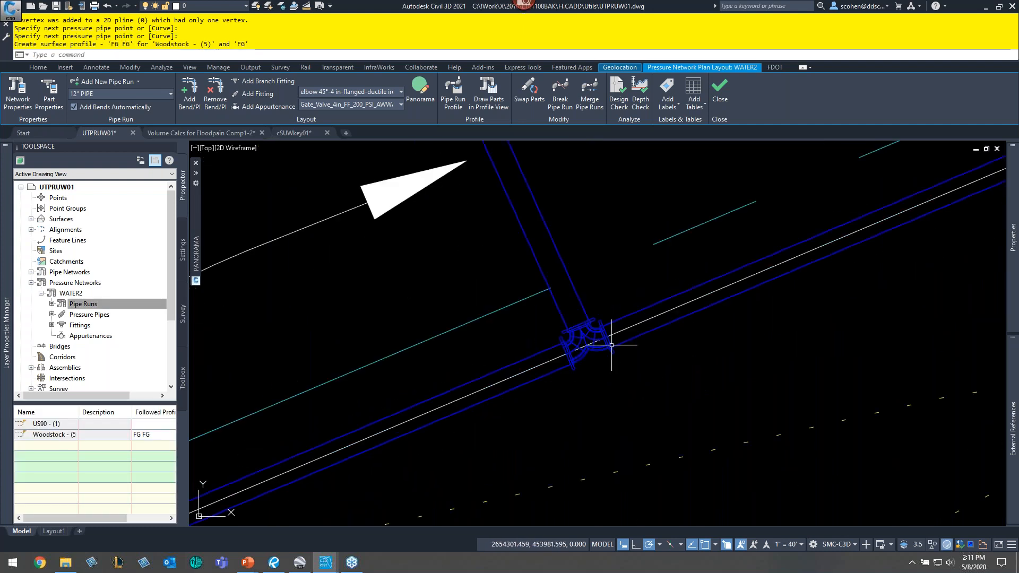
scroll(589, 329, up, 2)
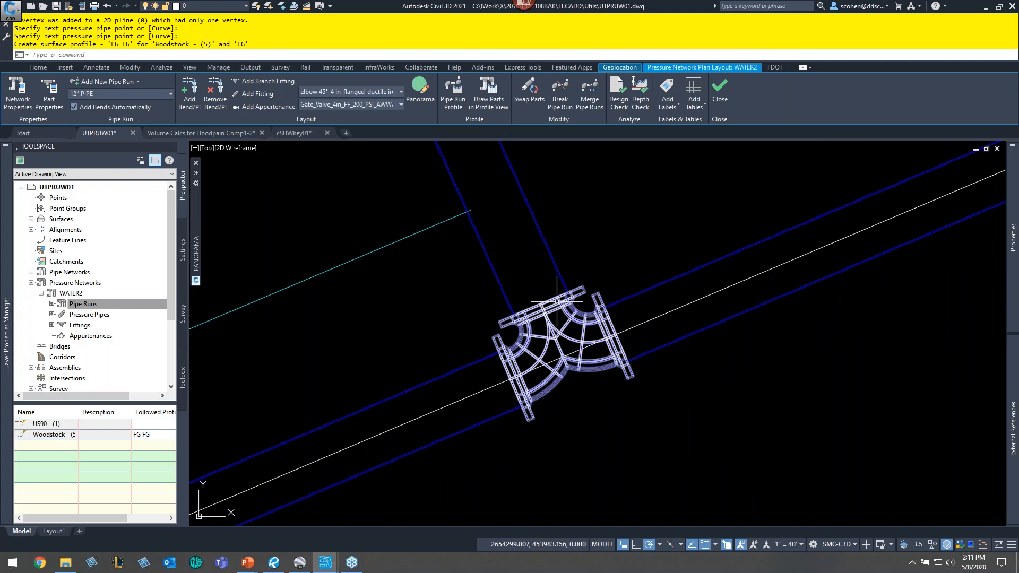
scroll(556, 302, down, 4)
key(Escape)
key(Escape)
key(Escape)
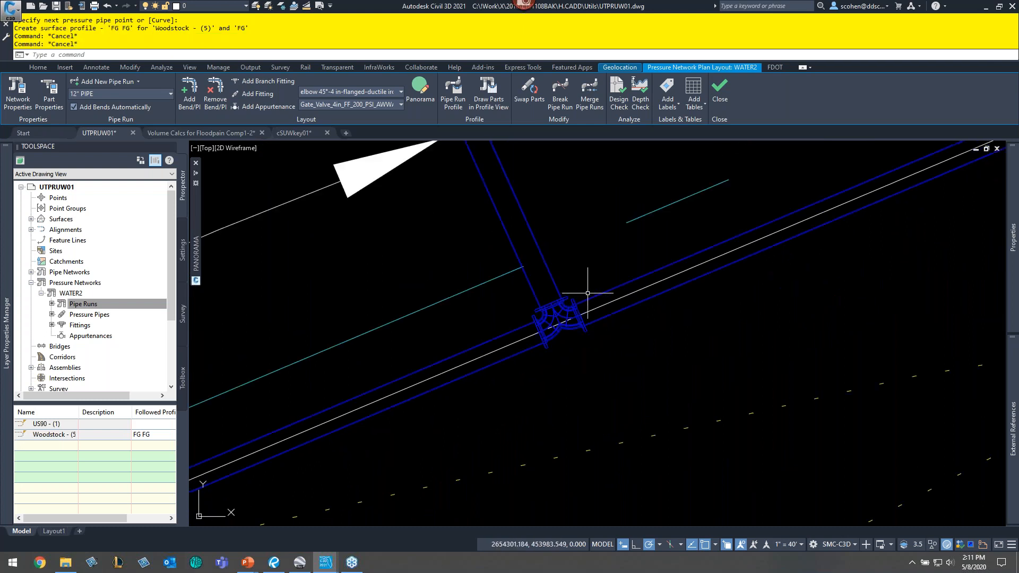
middle_drag(534, 242, 580, 229)
scroll(498, 298, down, 4)
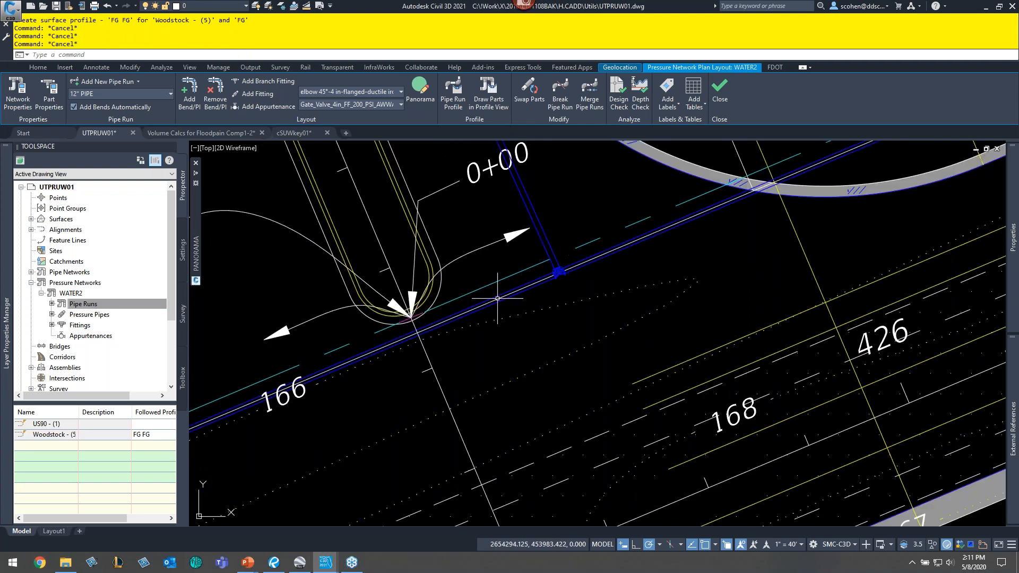
mouse_move(498, 299)
middle_down()
mouse_move(498, 326)
mouse_move(559, 359)
middle_up()
- Add a second pipe run with the same settings and draw one segment northwest from near the intersection
right_click(102, 304)
click(132, 311)
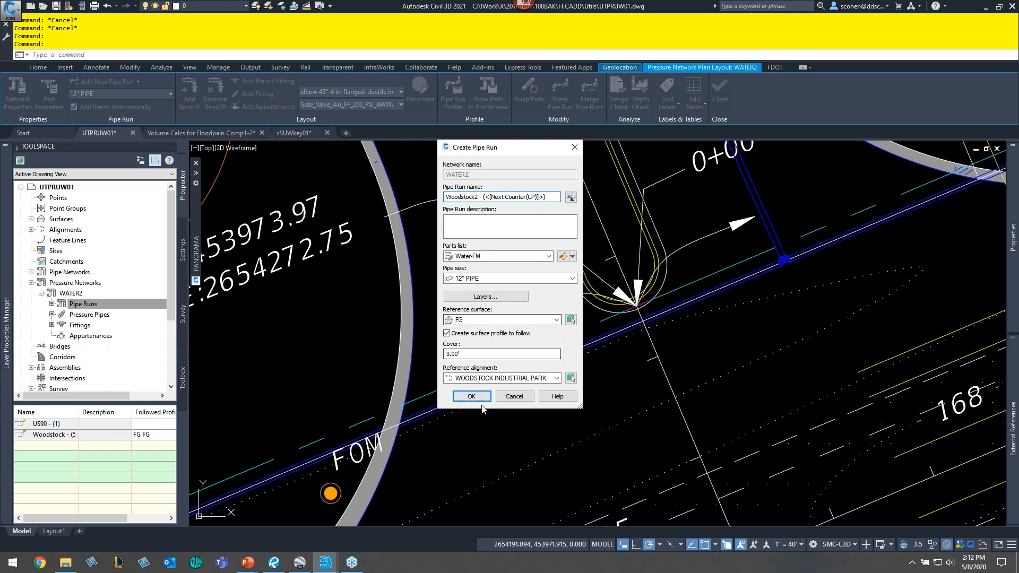
key(Return)
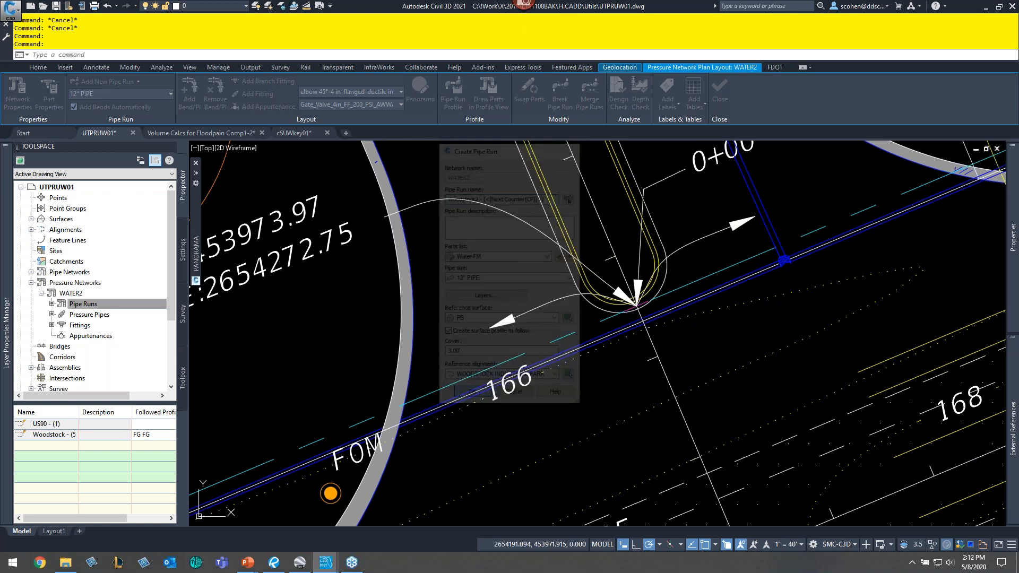
middle_drag(540, 270, 561, 323)
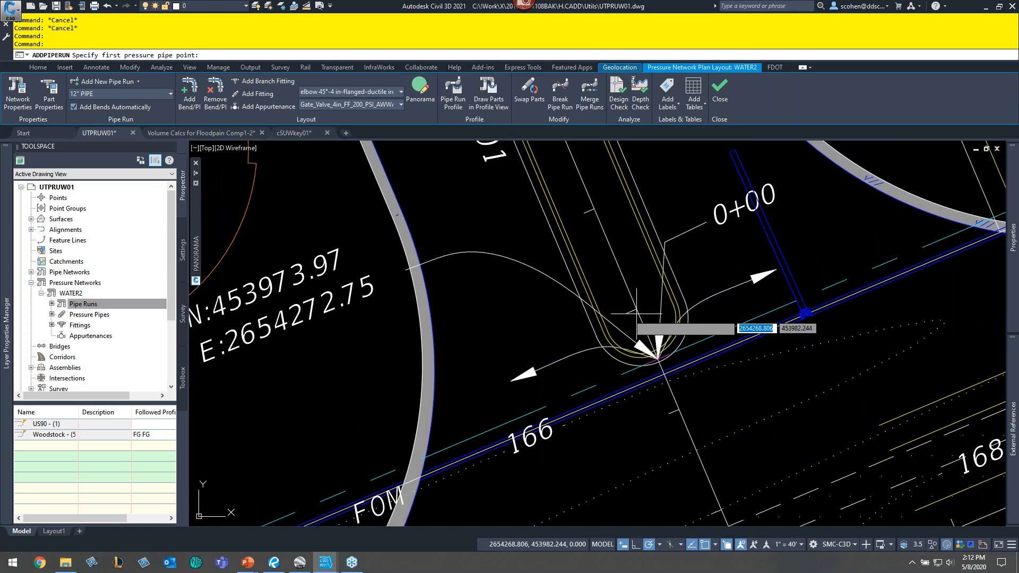
click(636, 314)
click(434, 169)
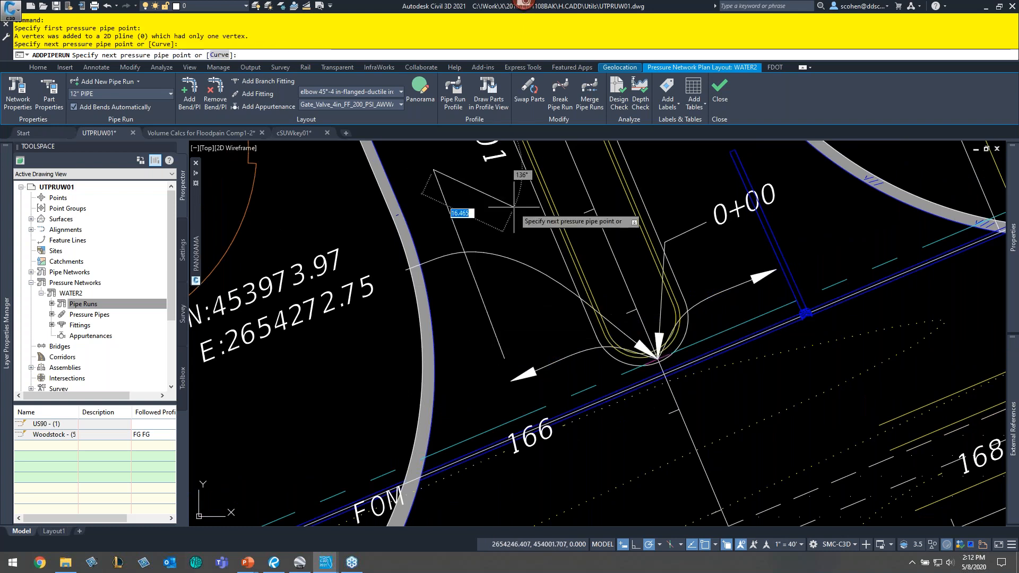
key(Return)
key(Escape)
key(Escape)
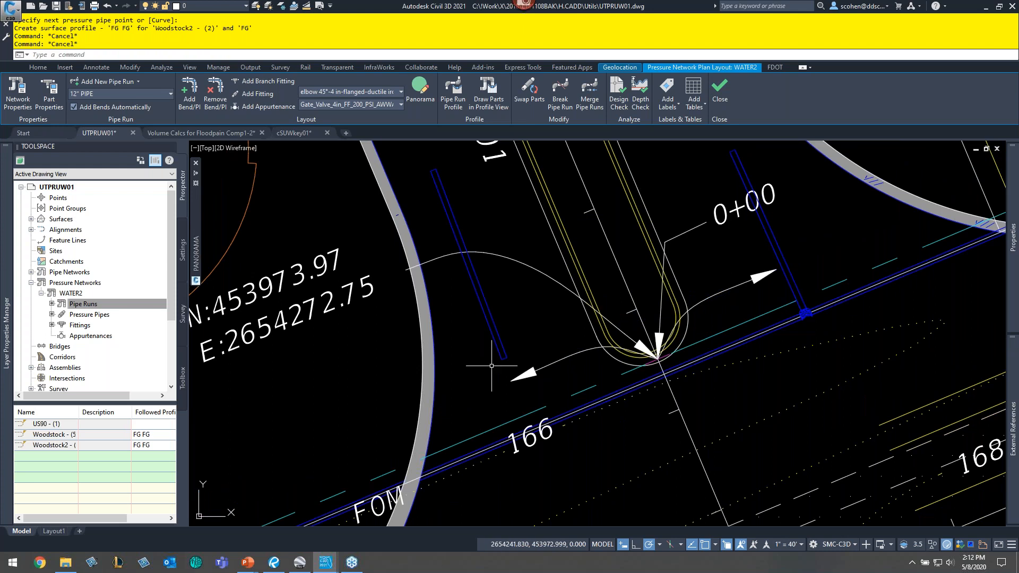
scroll(492, 364, up, 4)
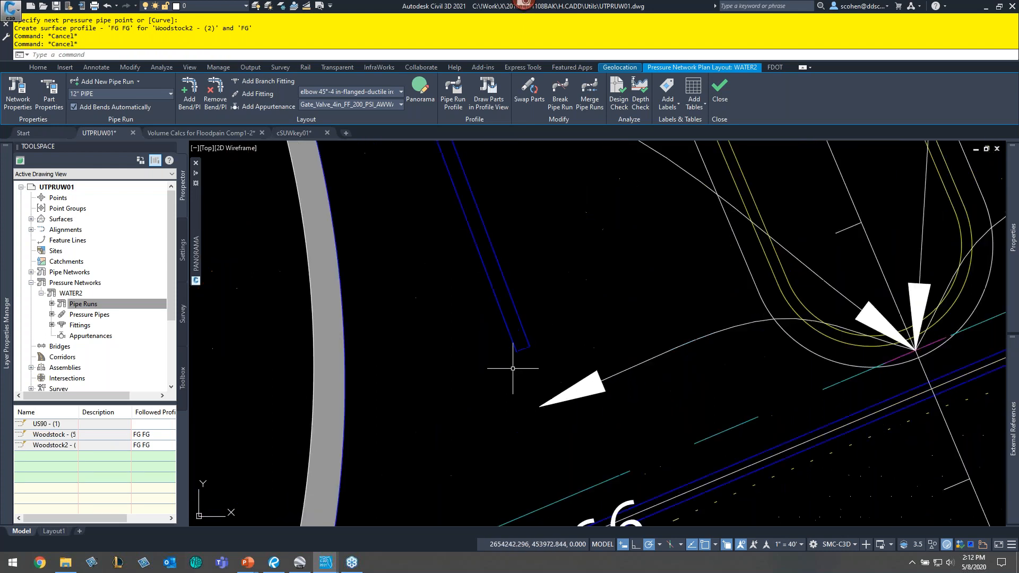
click(522, 323)
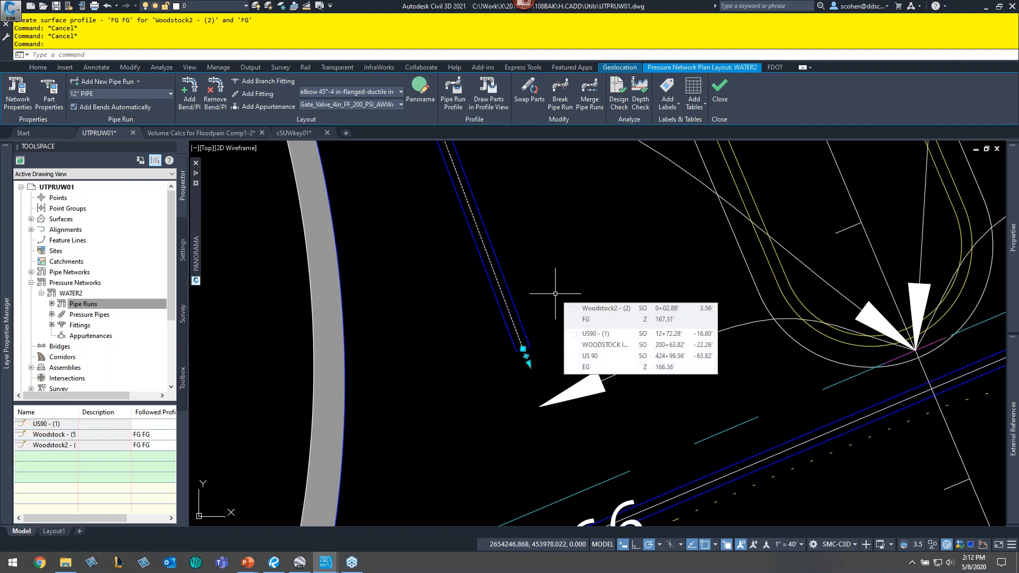
right_click(574, 283)
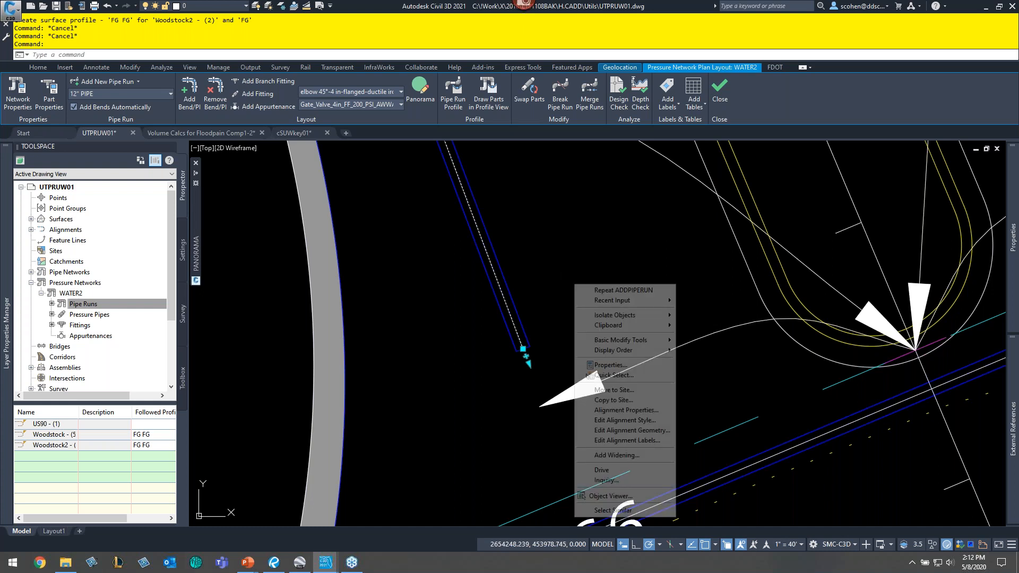
click(638, 414)
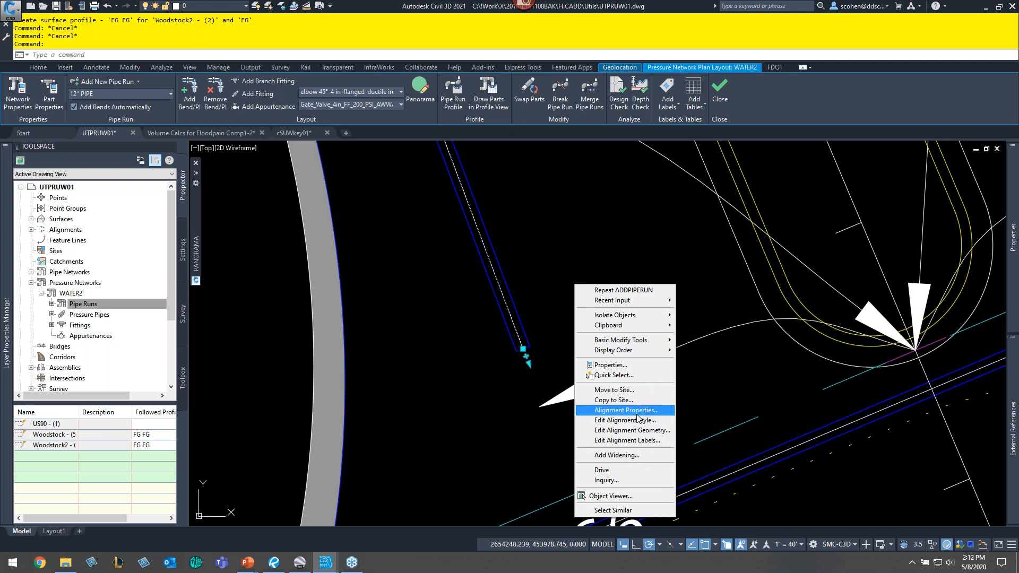
click(564, 253)
click(567, 256)
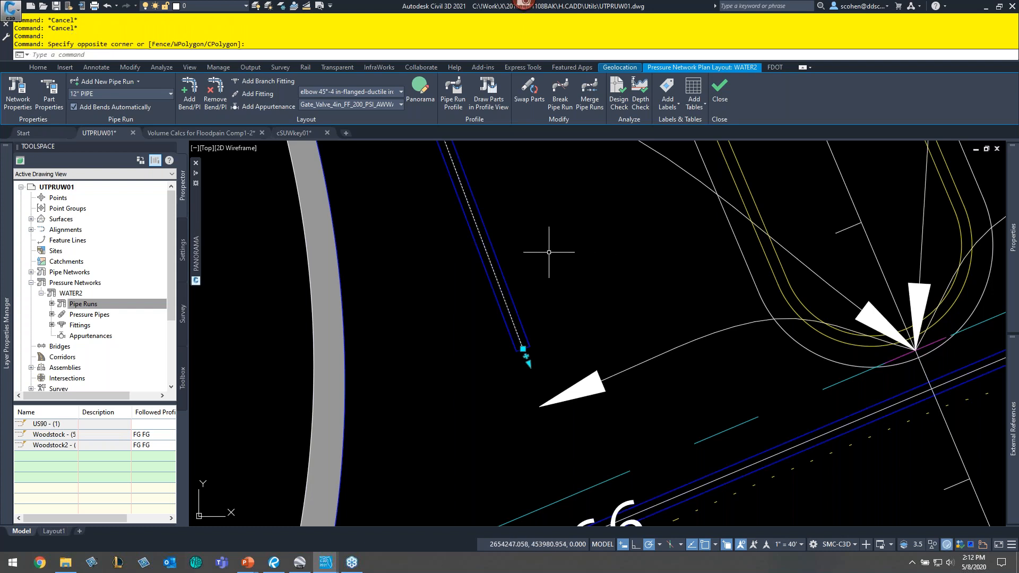
key(Escape)
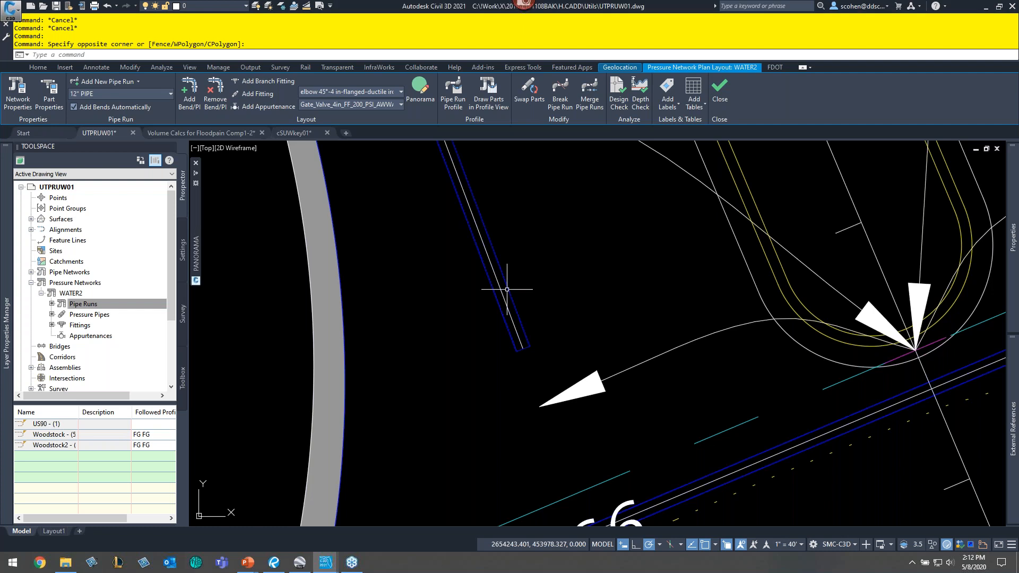
click(508, 289)
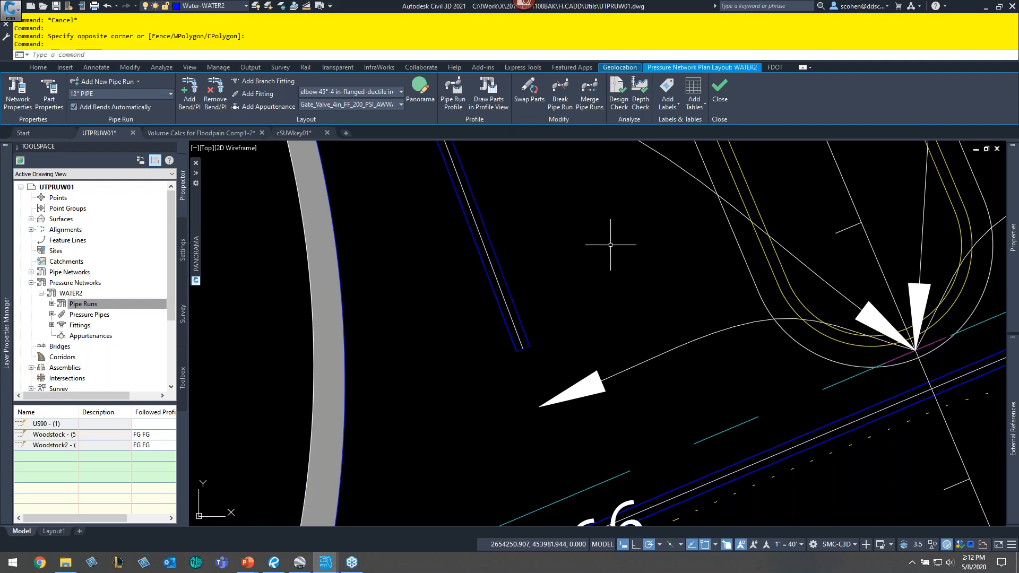
key(Escape)
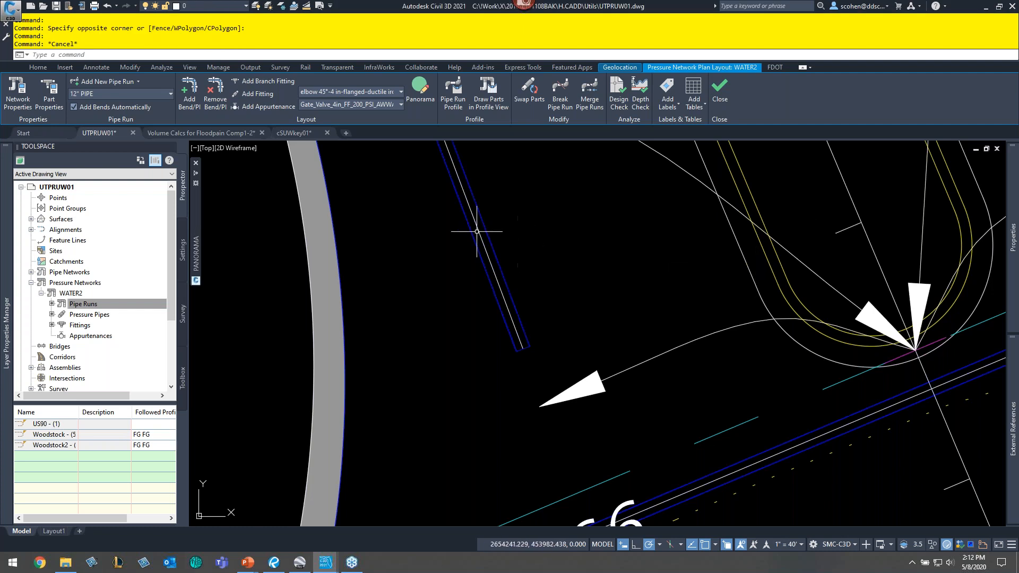
- Stretch the lower end of the second pipe run perpendicular to the existing water line
click(473, 214)
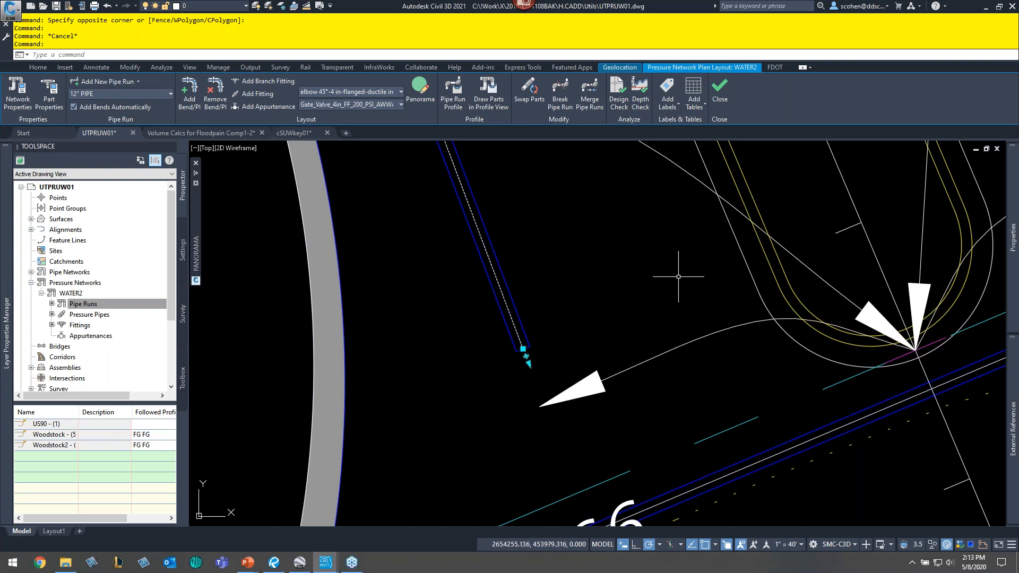
middle_drag(693, 292, 607, 193)
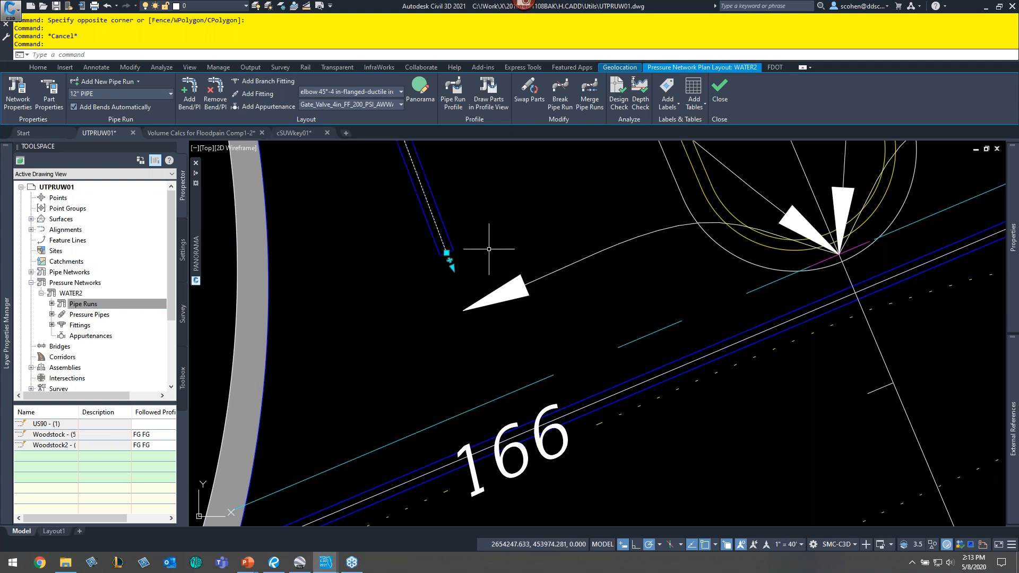
click(446, 253)
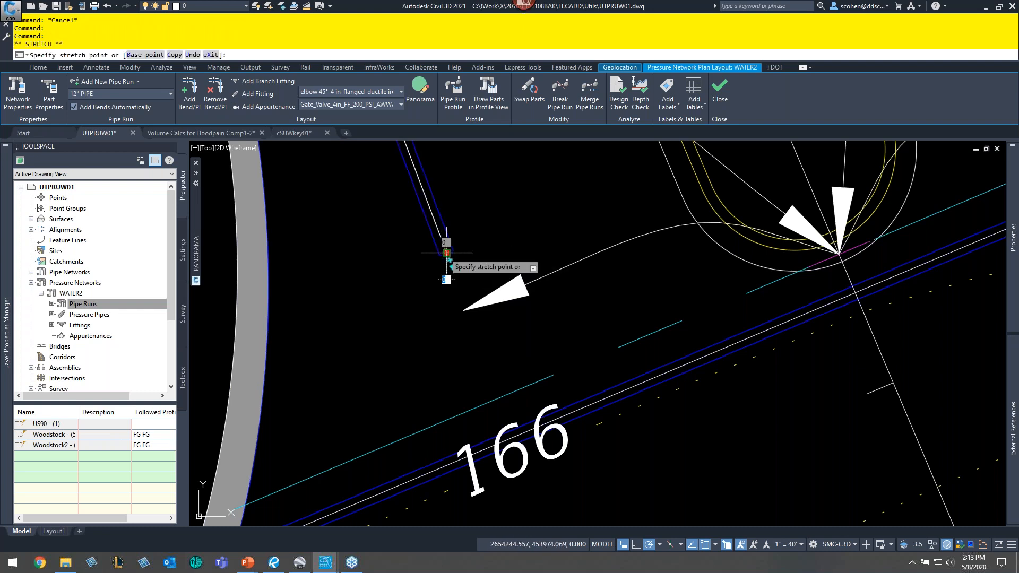
scroll(471, 460, up, 4)
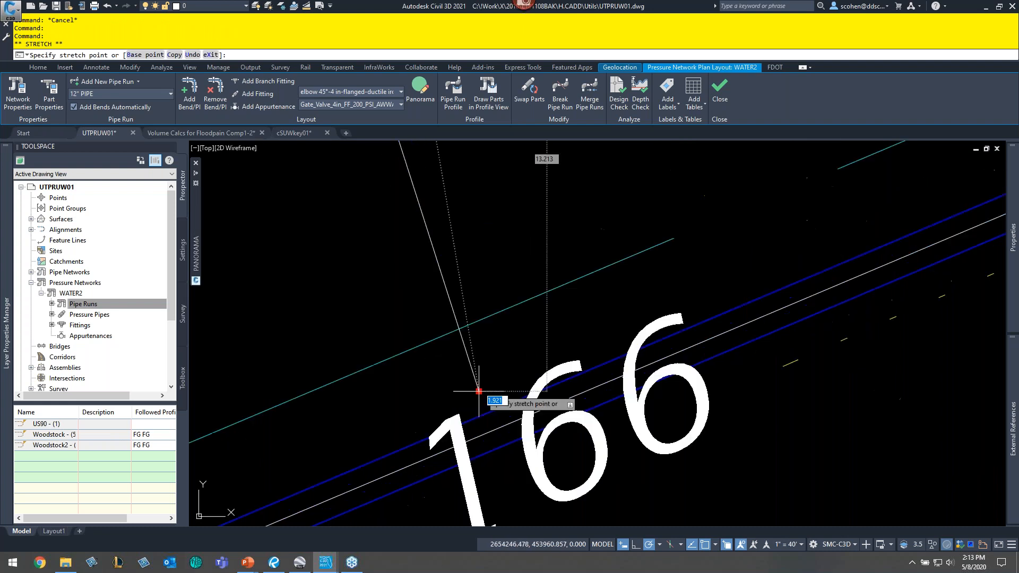
shift+right_click(479, 391)
click(563, 277)
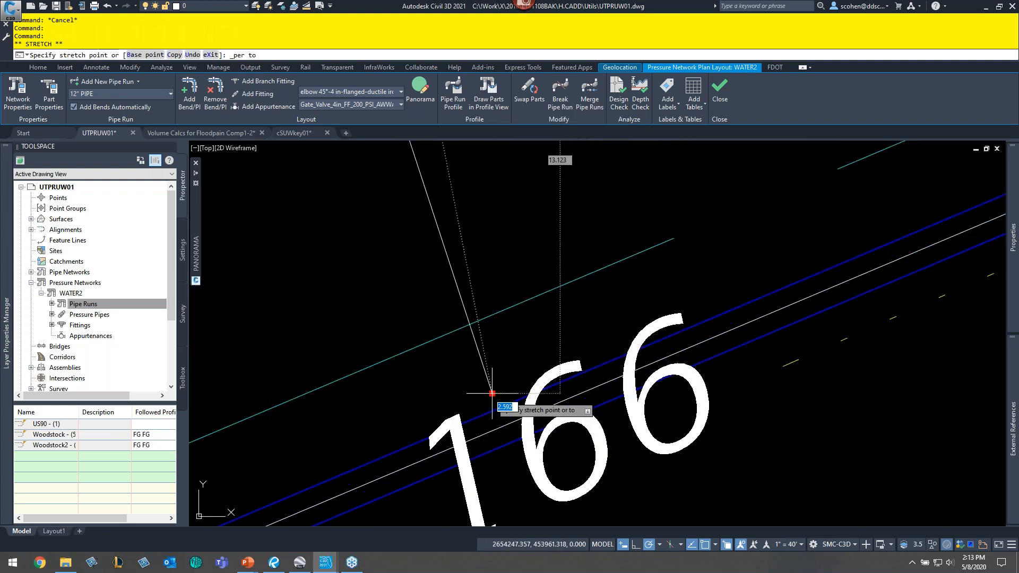
click(496, 426)
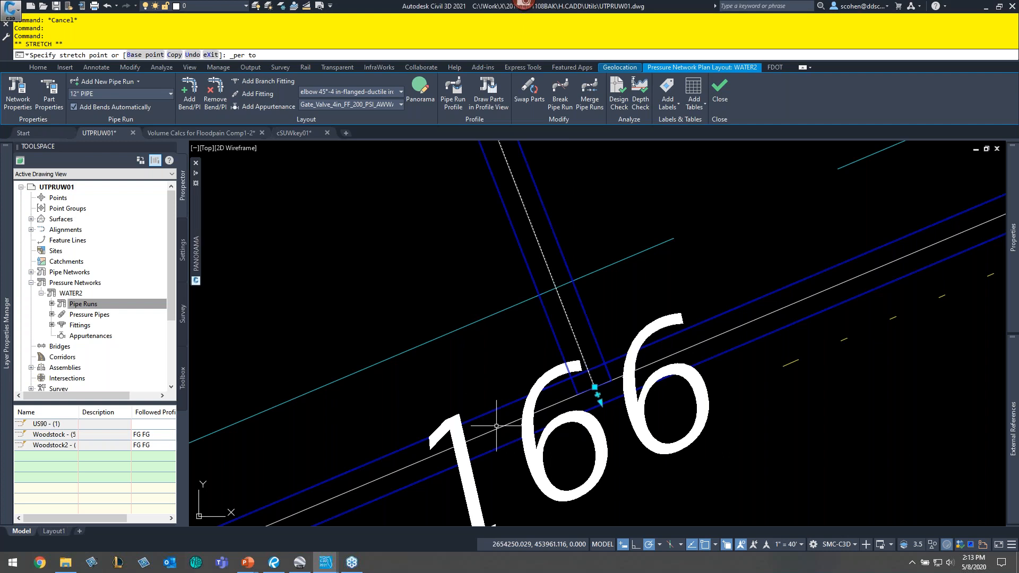
- Add a branch fitting where the second pipe run meets the existing water line
key(Escape)
key(Escape)
key(Escape)
key(Escape)
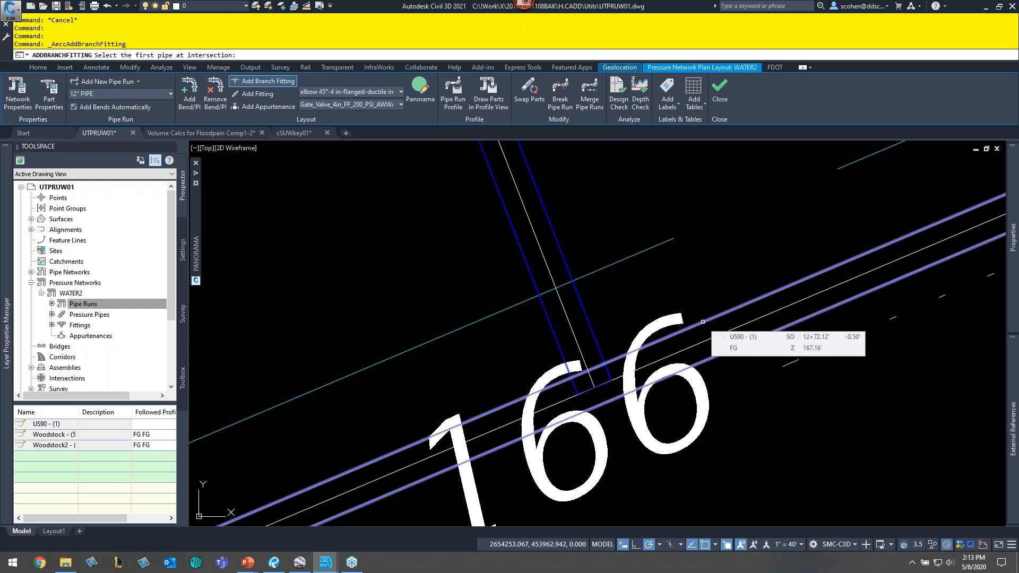
click(559, 245)
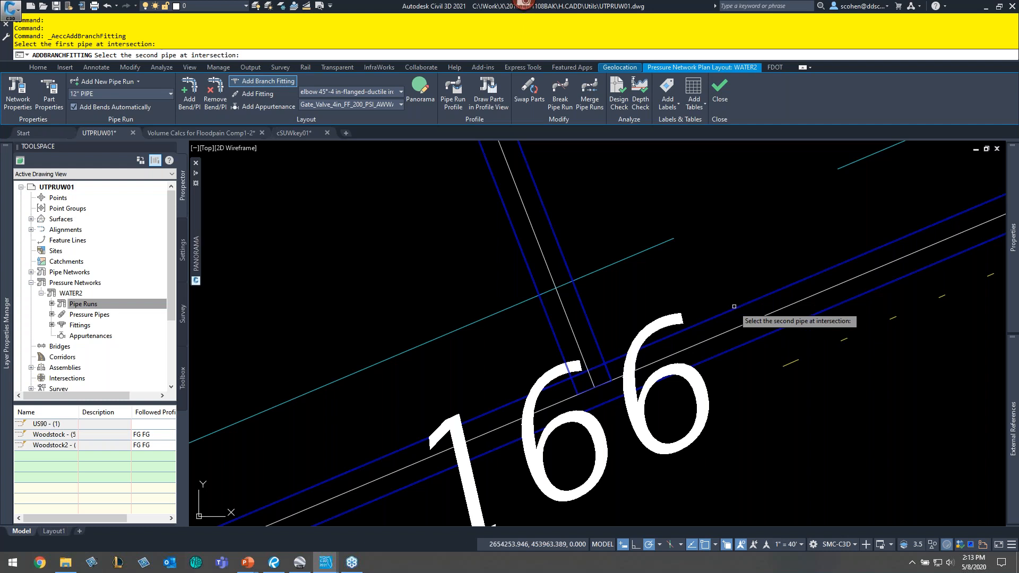
click(737, 317)
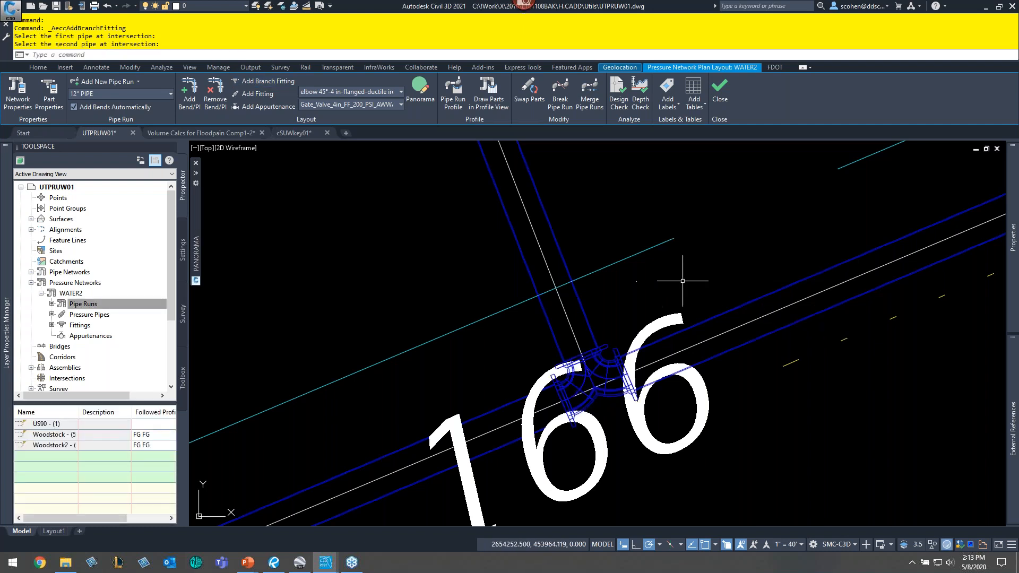
- Freeze the layer of the large 166 station text covering the new fitting
middle_drag(730, 317, 783, 226)
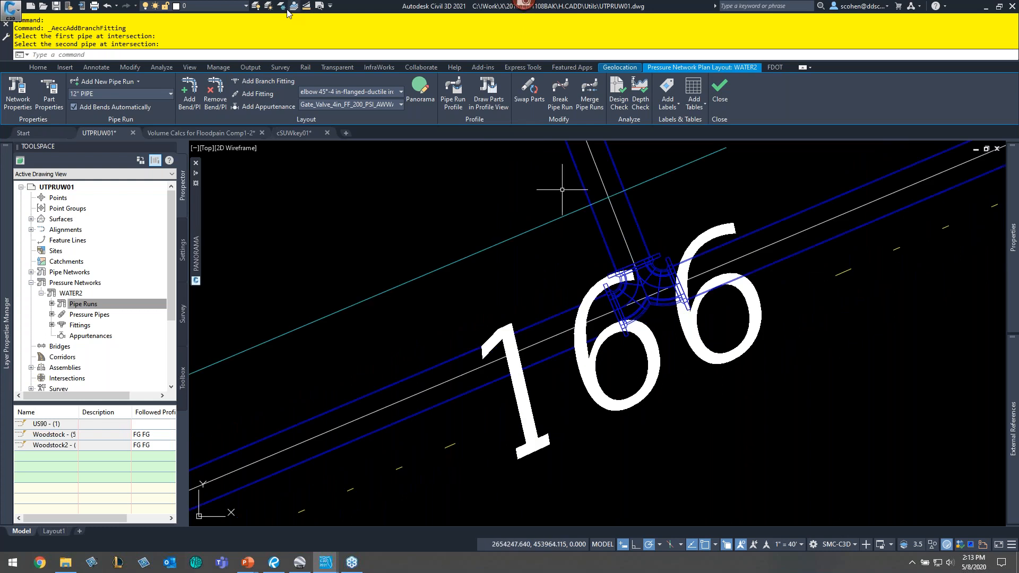
click(282, 6)
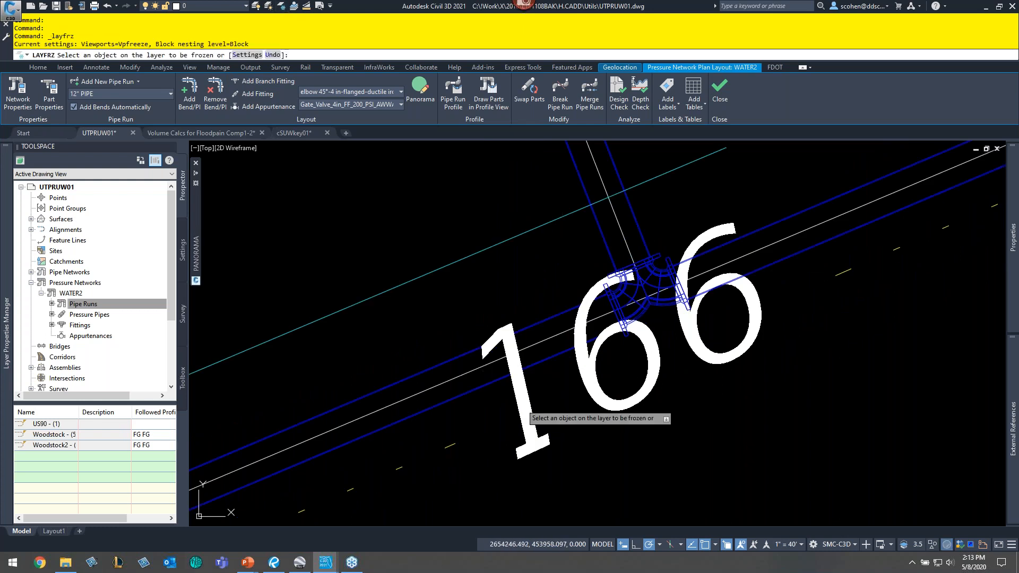
click(516, 387)
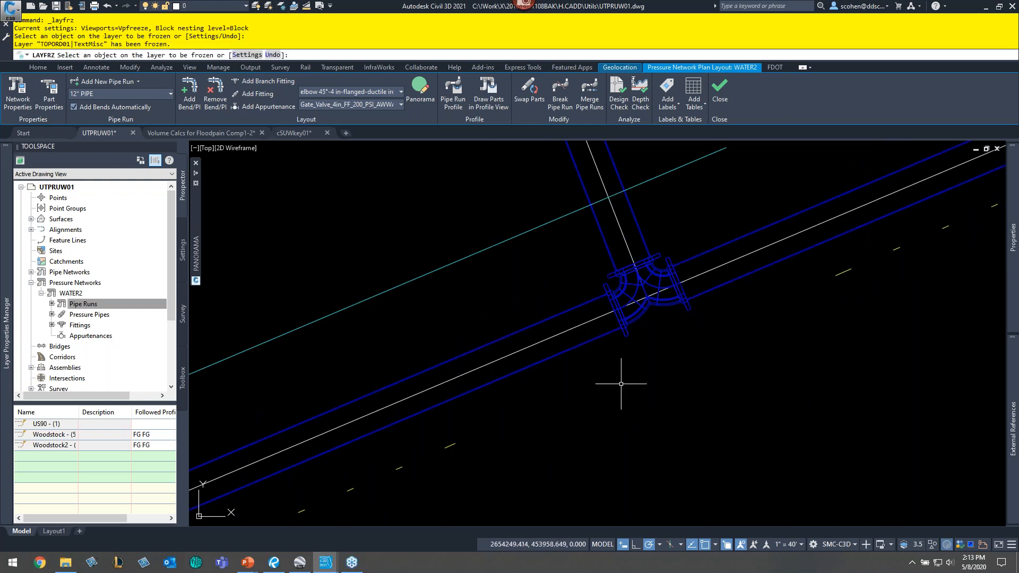
key(Escape)
key(Escape)
key(Escape)
- Open the fitting area in Object Viewer and orbit to inspect the tee connection in 3D
click(697, 217)
click(564, 345)
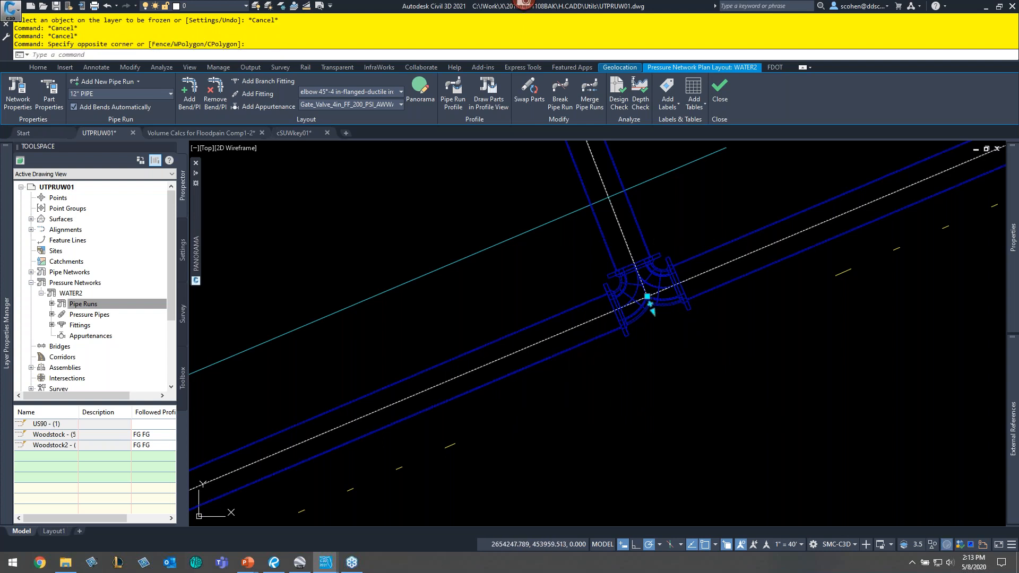
right_click(579, 290)
click(608, 397)
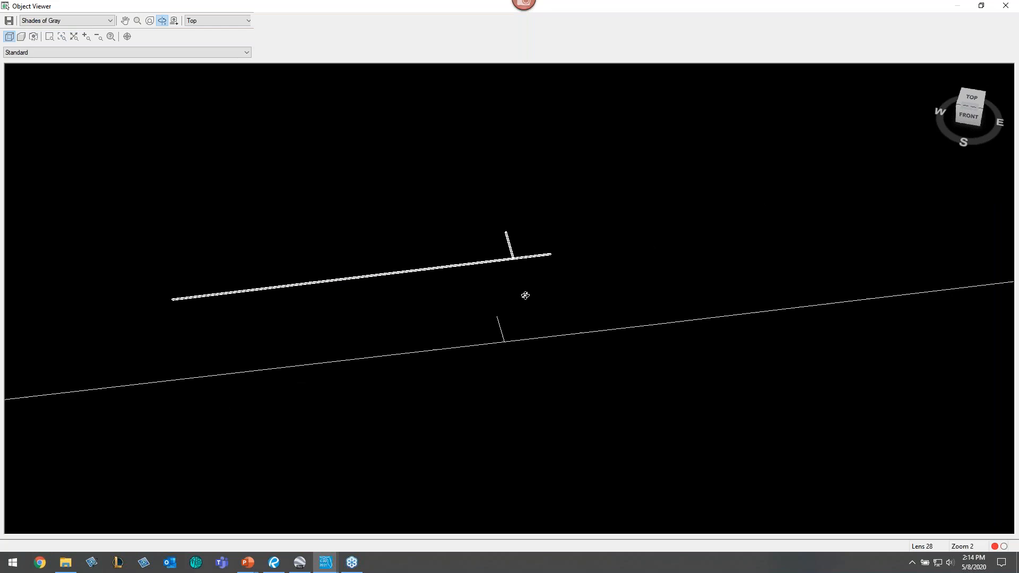
drag(525, 294, 529, 198)
scroll(542, 281, up, 5)
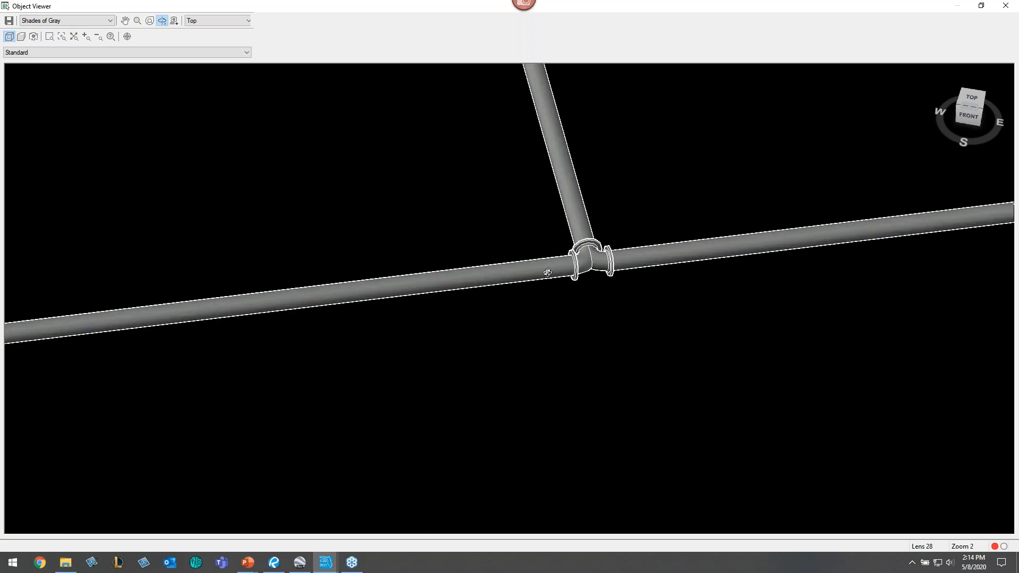
middle_drag(572, 248, 503, 327)
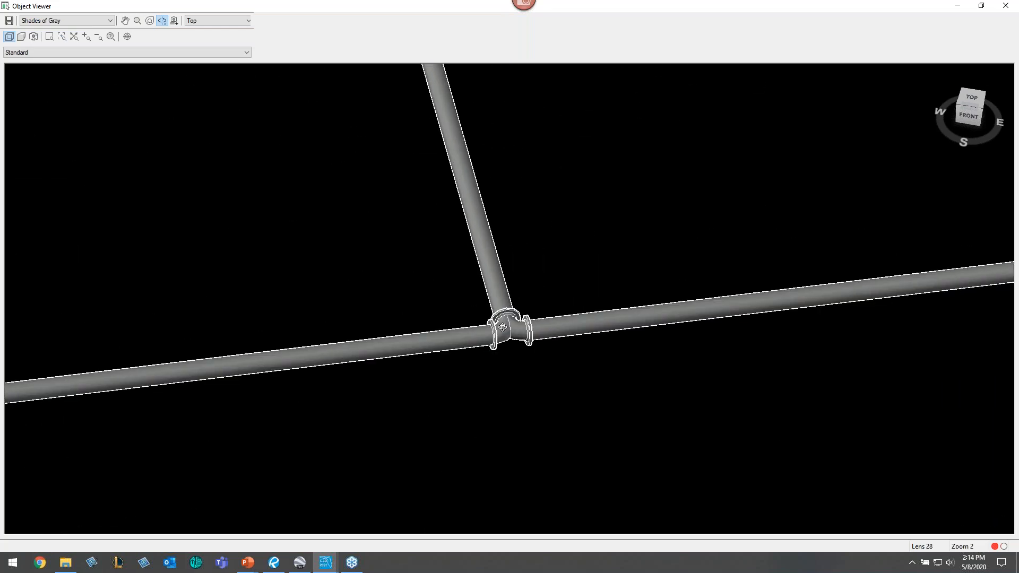
key(Escape)
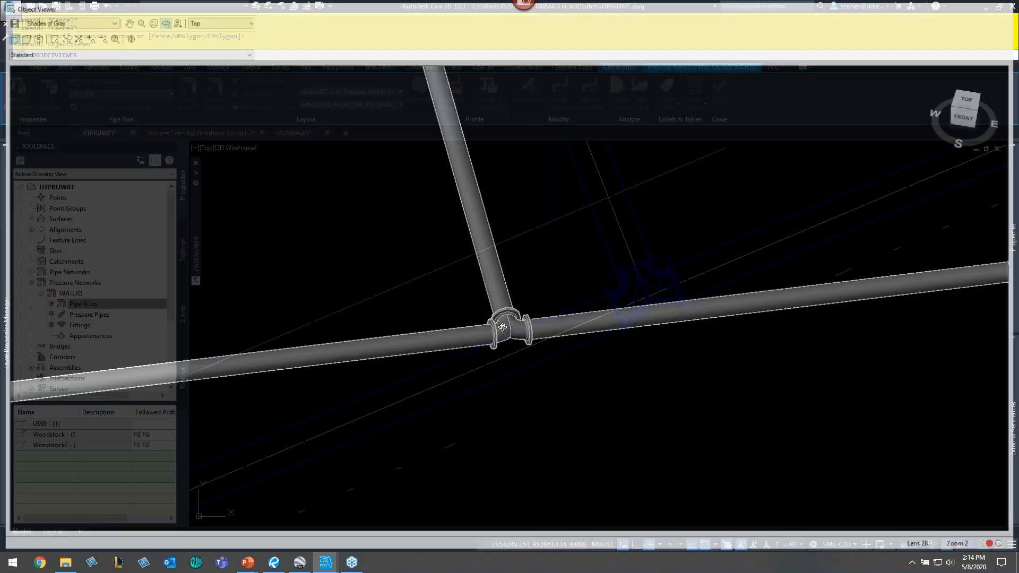
key(Escape)
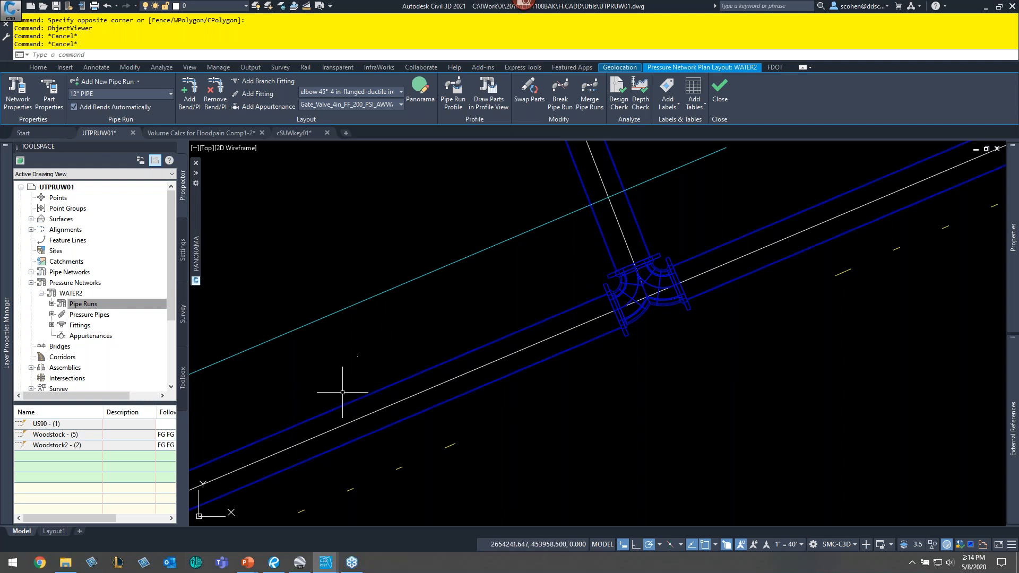
- Delete the Woodstock2 pipe run from the pipe run list
right_click(64, 449)
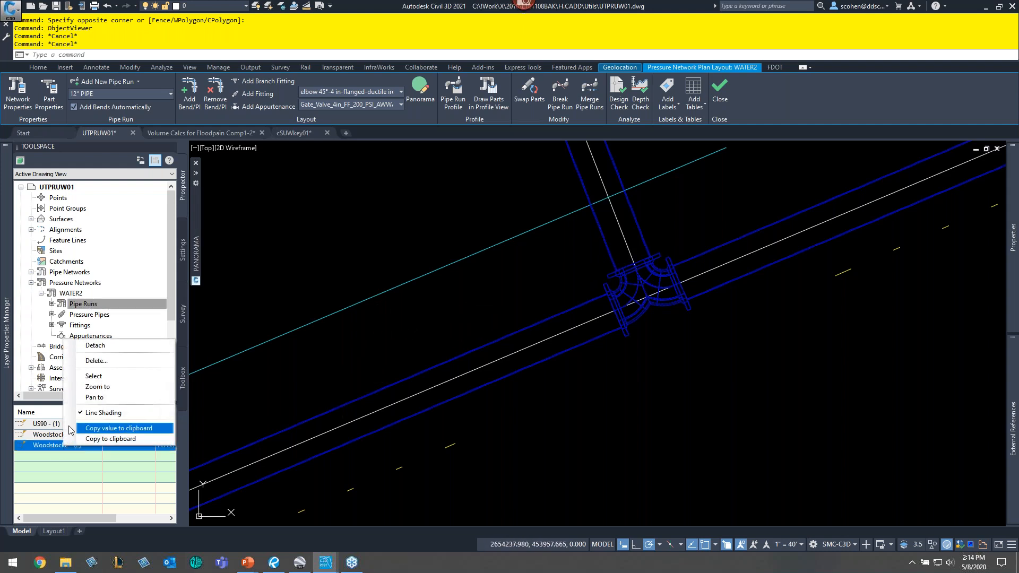
click(96, 363)
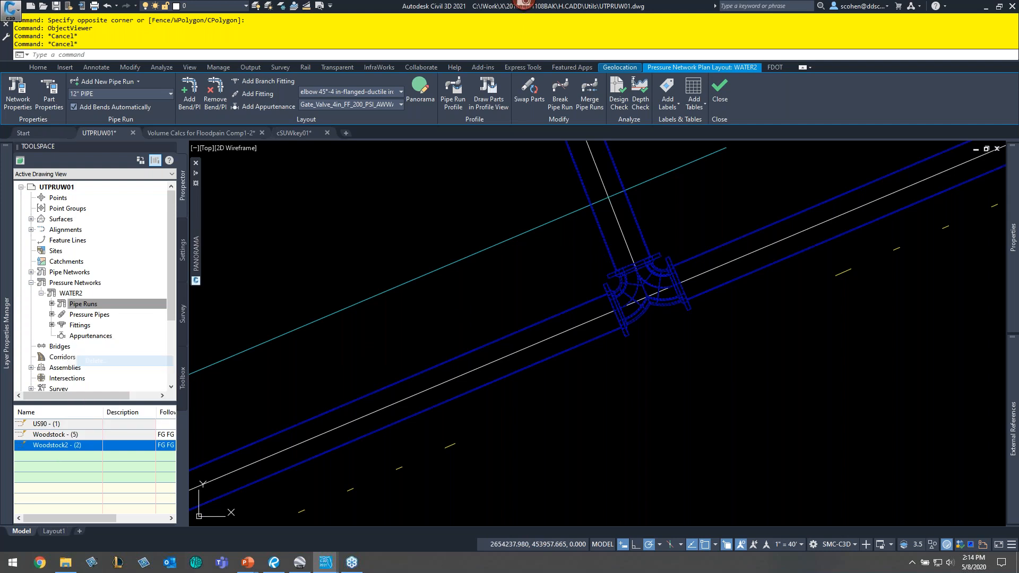
click(525, 302)
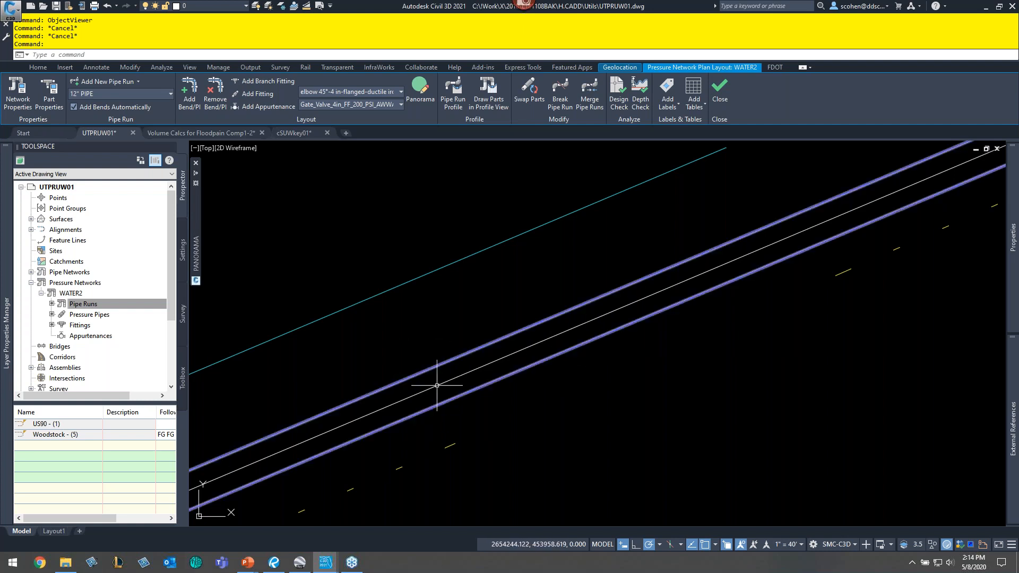
- Undo the deletion of the Woodstock2 pipe run
scroll(540, 332, down, 3)
scroll(540, 333, down, 2)
middle_drag(540, 332, 322, 444)
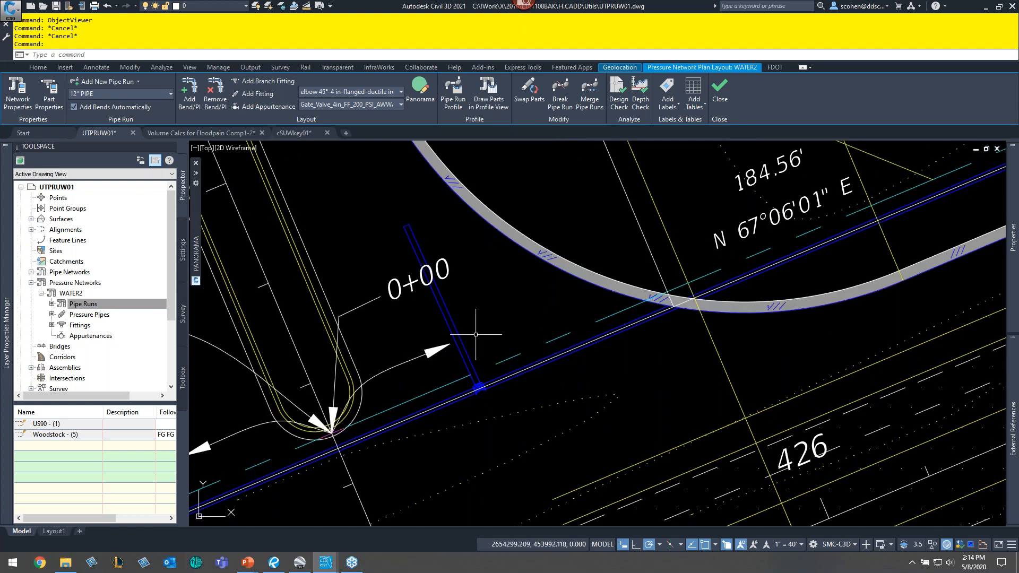
mouse_move(422, 377)
middle_down()
mouse_move(591, 329)
mouse_move(705, 195)
middle_up()
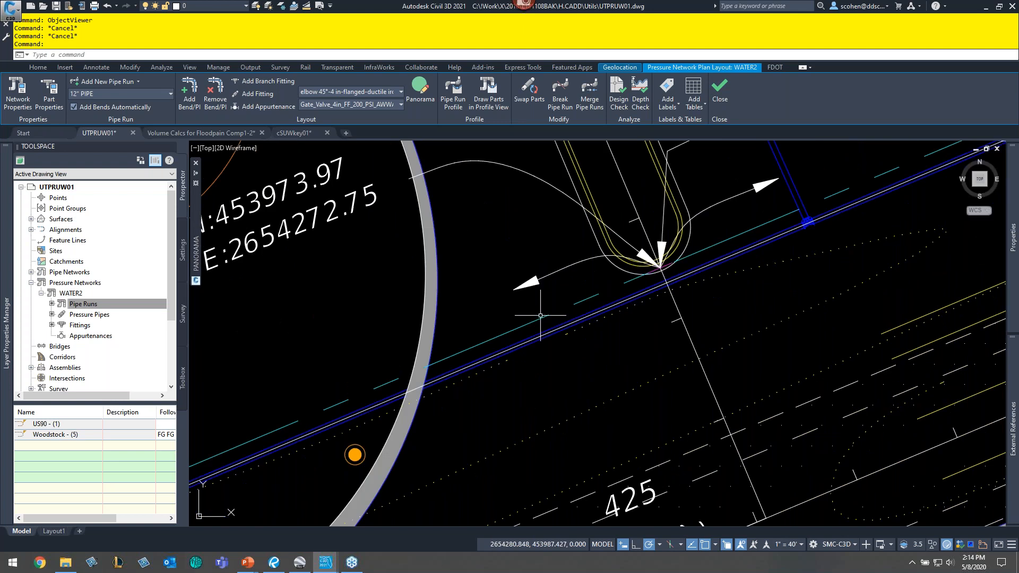
text(u)
key(Return)
key(Return)
key(Escape)
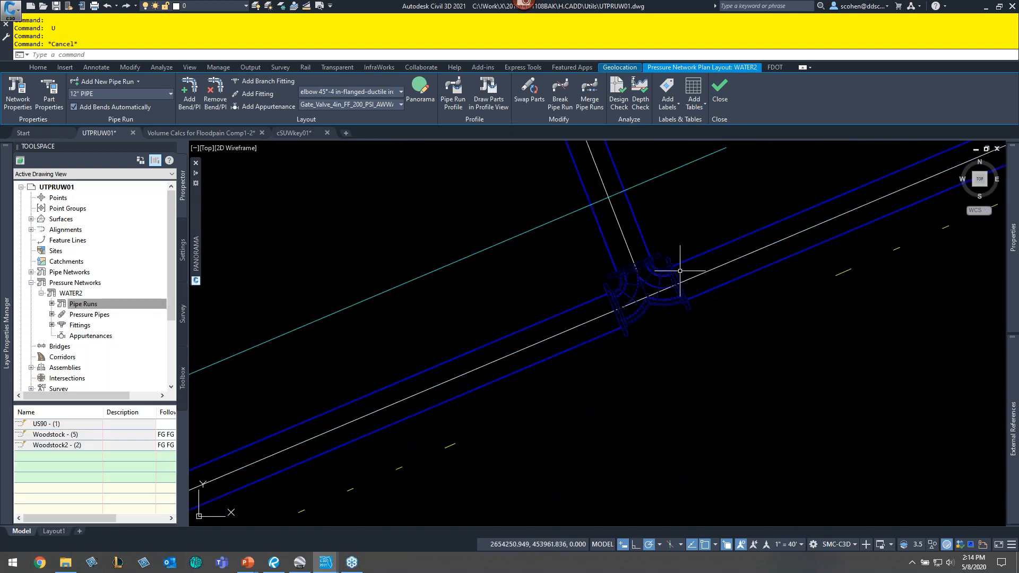
- Open the Woodstock2 alignment north of the 0+00 station for geometry editing
scroll(732, 294, down, 2)
middle_drag(660, 324, 542, 368)
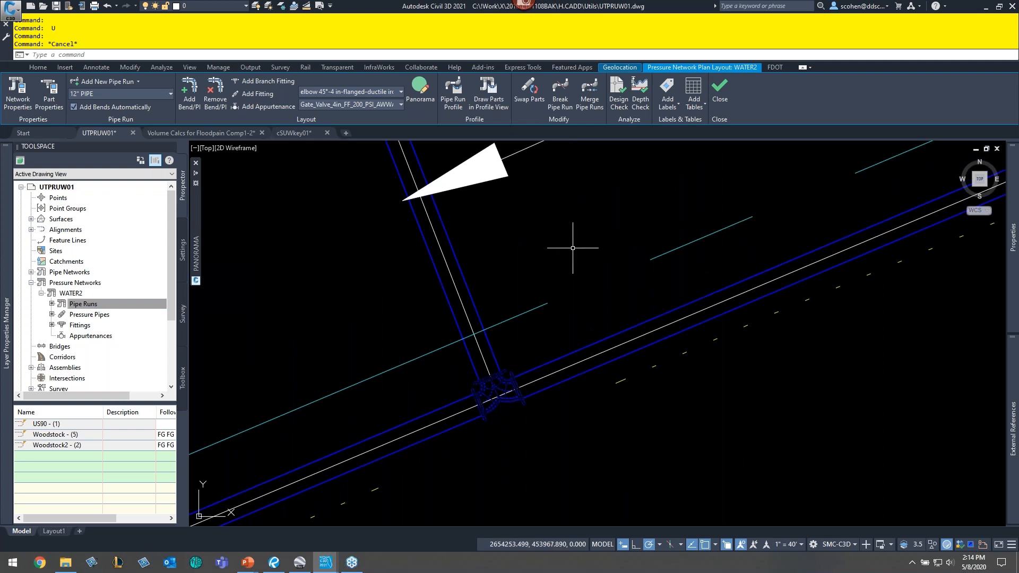
key(Escape)
key(Escape)
key(Escape)
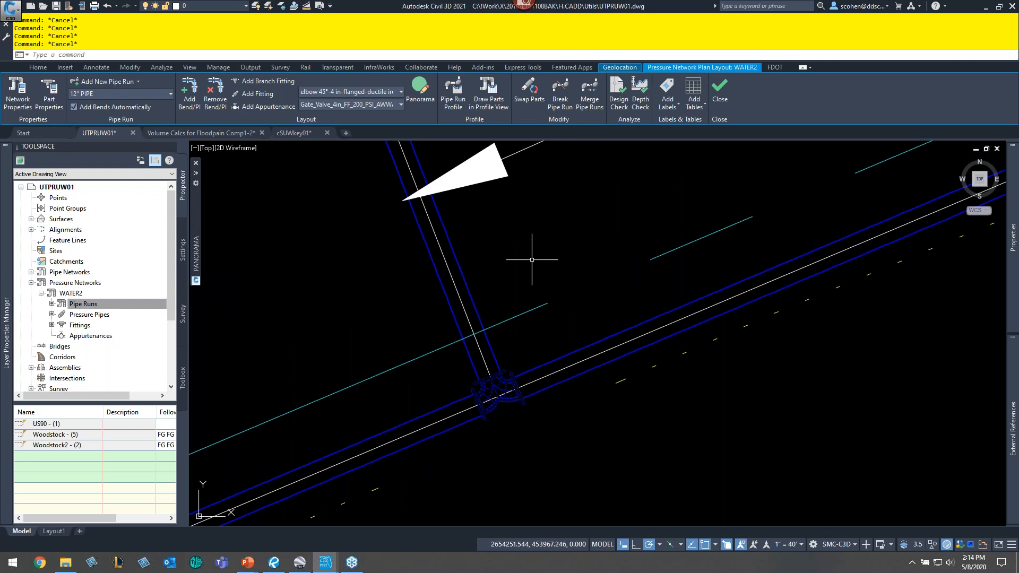
scroll(532, 260, down, 2)
scroll(532, 260, down, 2)
mouse_move(534, 240)
middle_down()
mouse_move(562, 389)
mouse_move(638, 504)
middle_up()
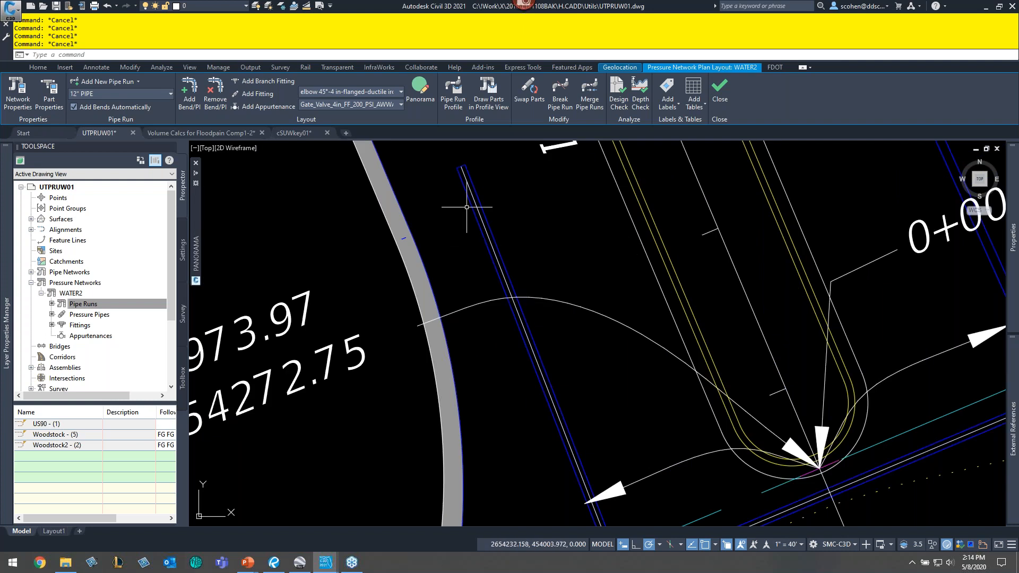
middle_drag(510, 216, 522, 328)
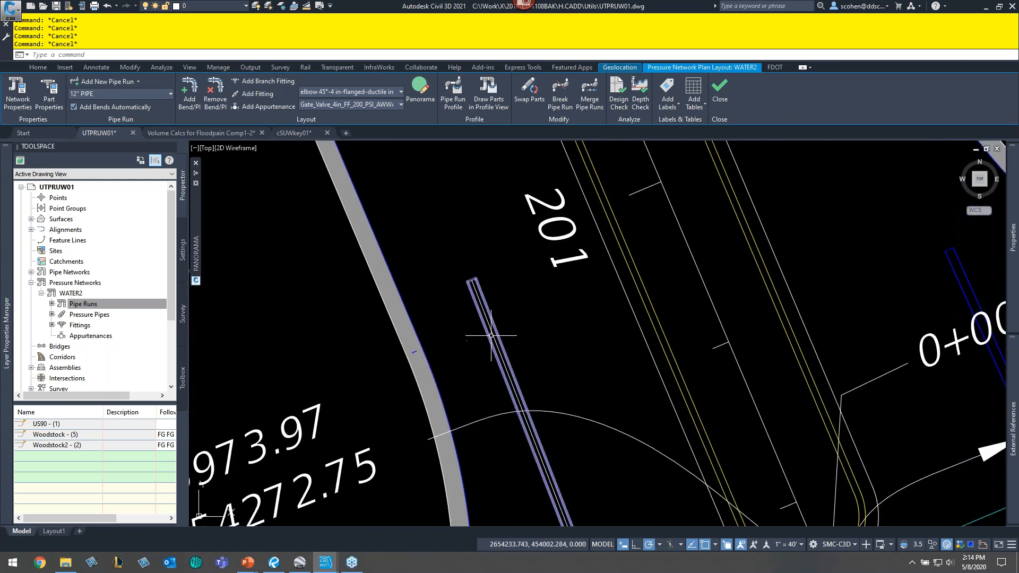
click(492, 332)
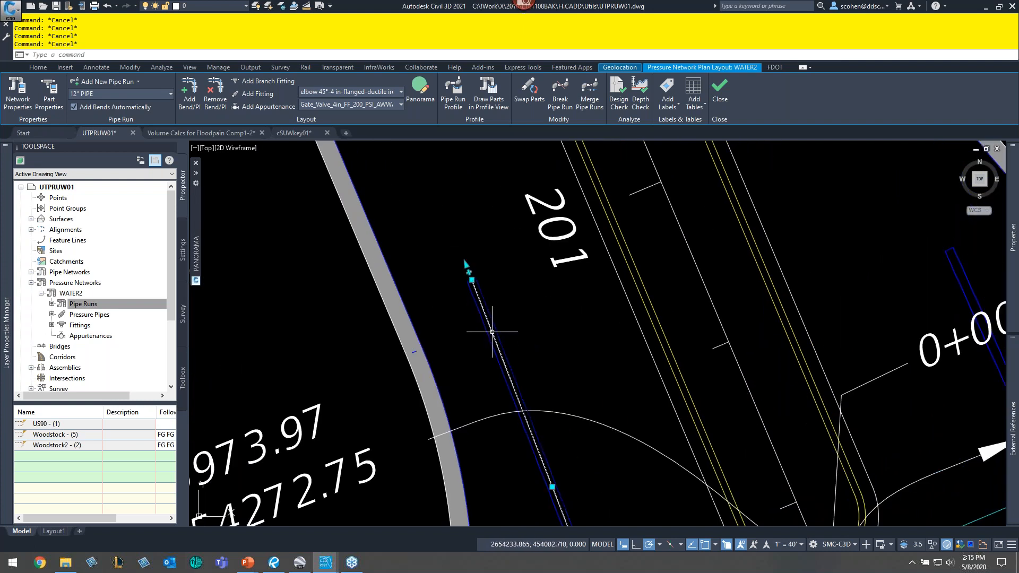
right_click(564, 303)
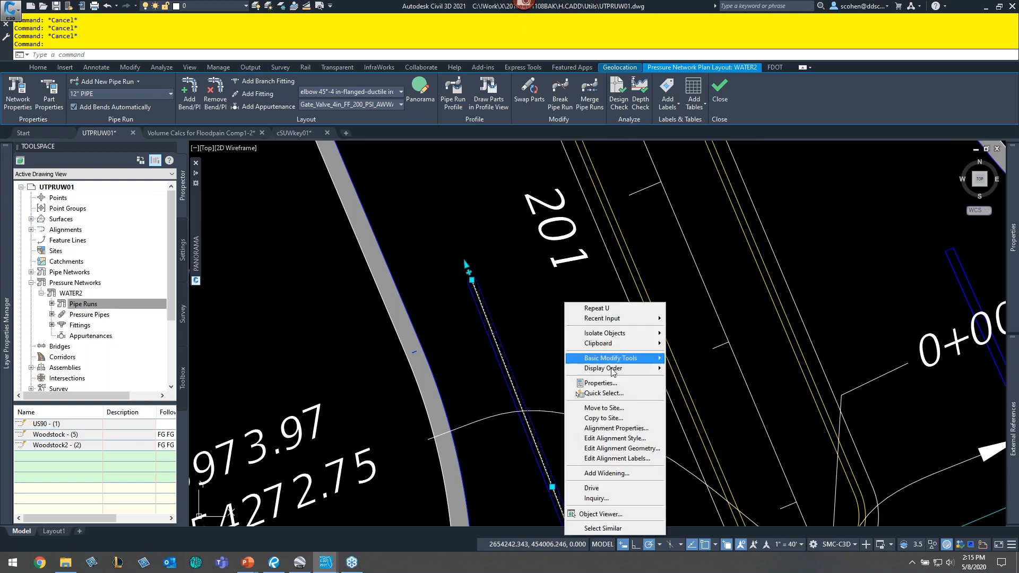
click(644, 450)
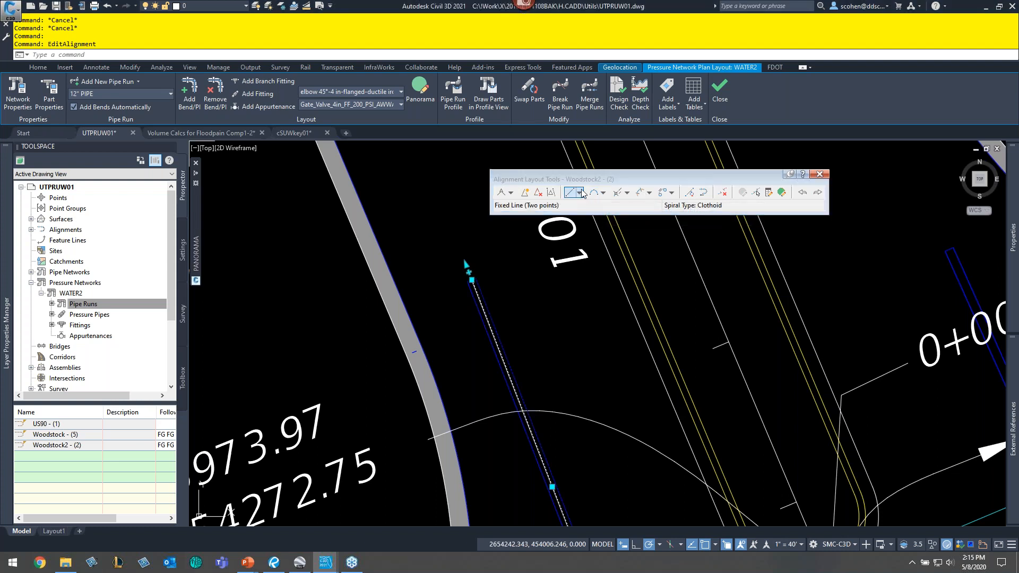
- Add a fixed line to the Woodstock2 alignment from its northern end extending northwest
click(583, 193)
scroll(467, 284, up, 3)
click(396, 303)
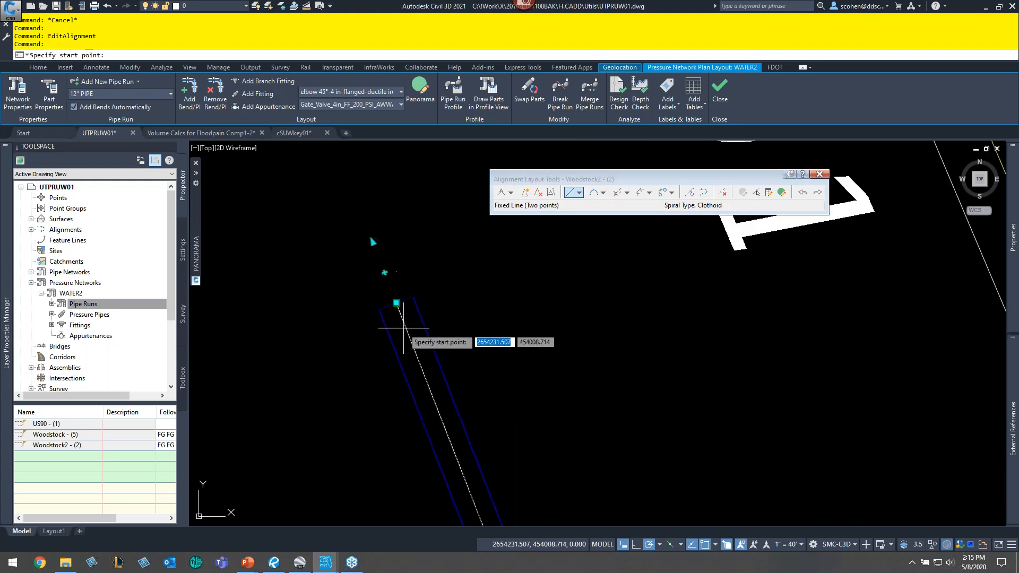
scroll(332, 273, up, 4)
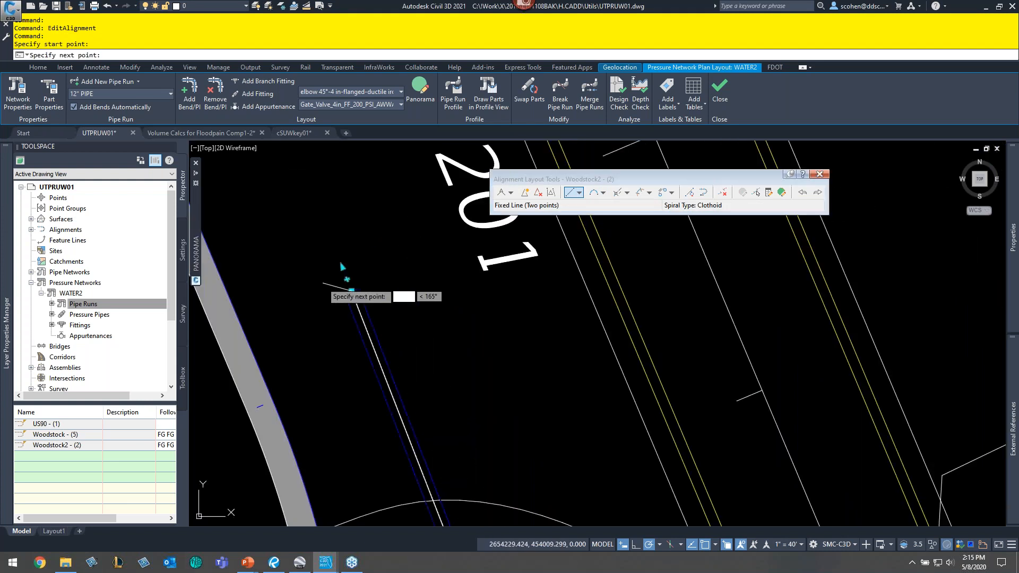
scroll(322, 273, down, 4)
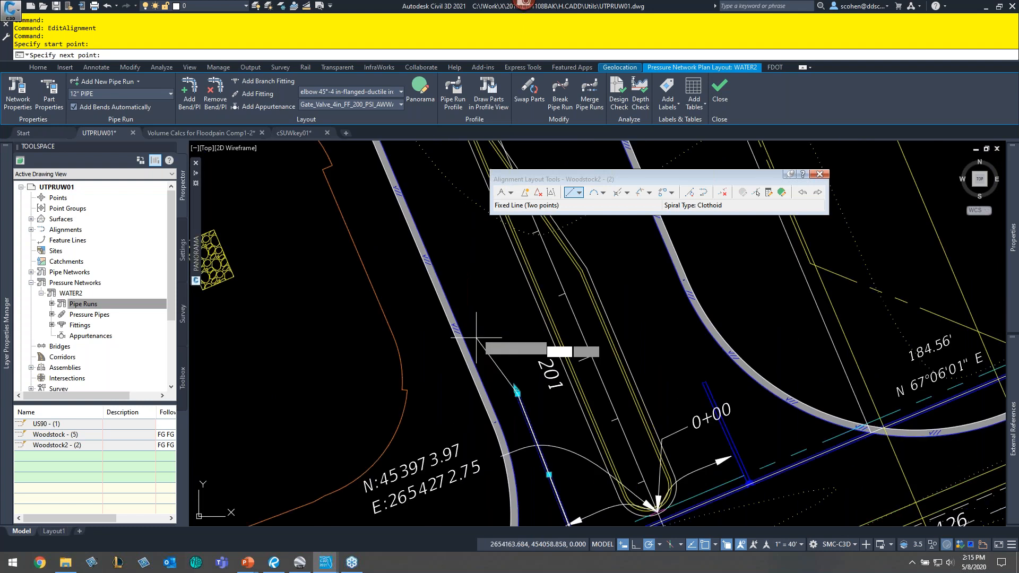
click(374, 210)
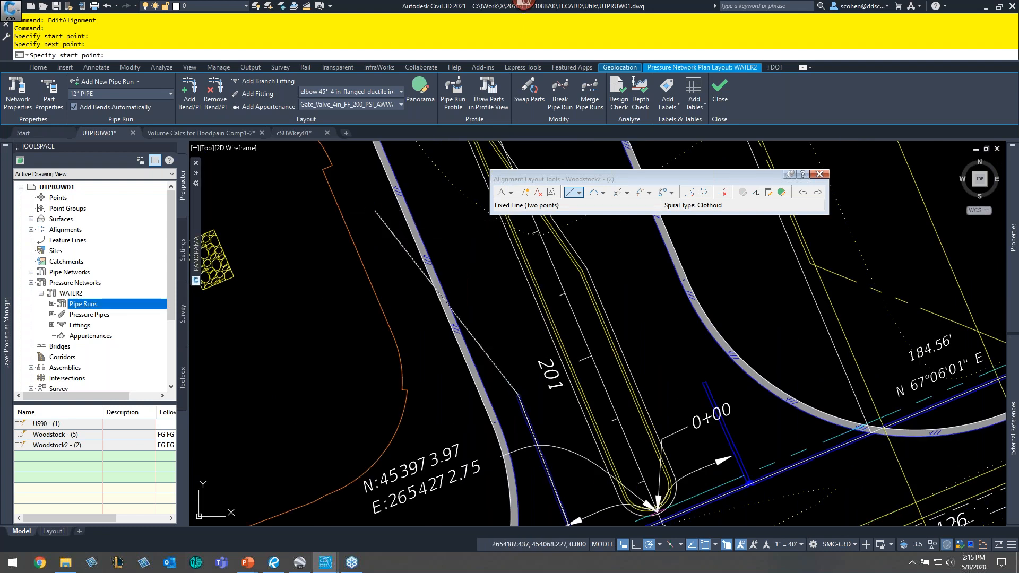
key(Return)
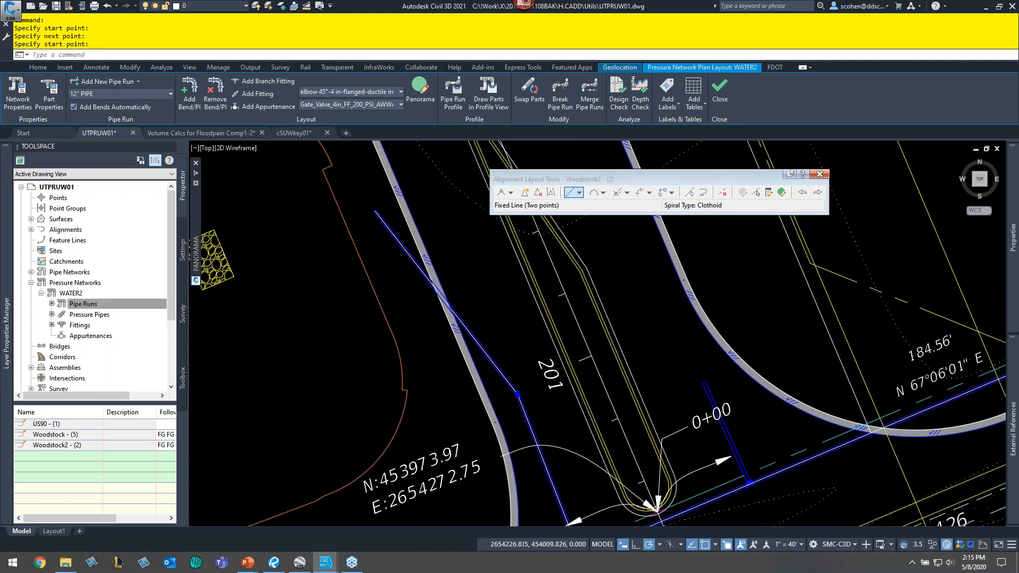
- Stretch the northern end of the new fixed line westward across the road to reshape the Woodstock2 alignment
scroll(510, 395, up, 8)
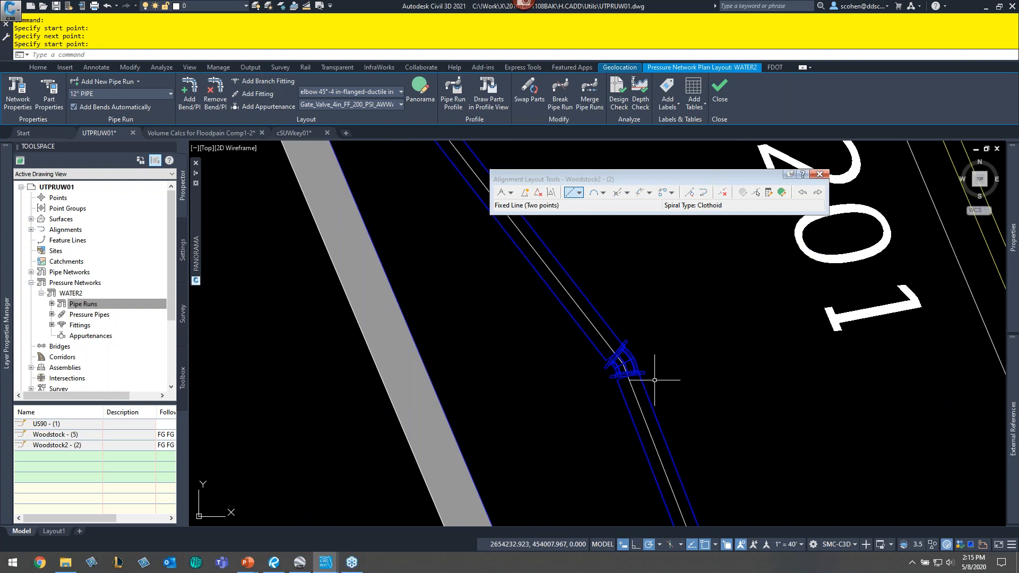
scroll(625, 358, up, 5)
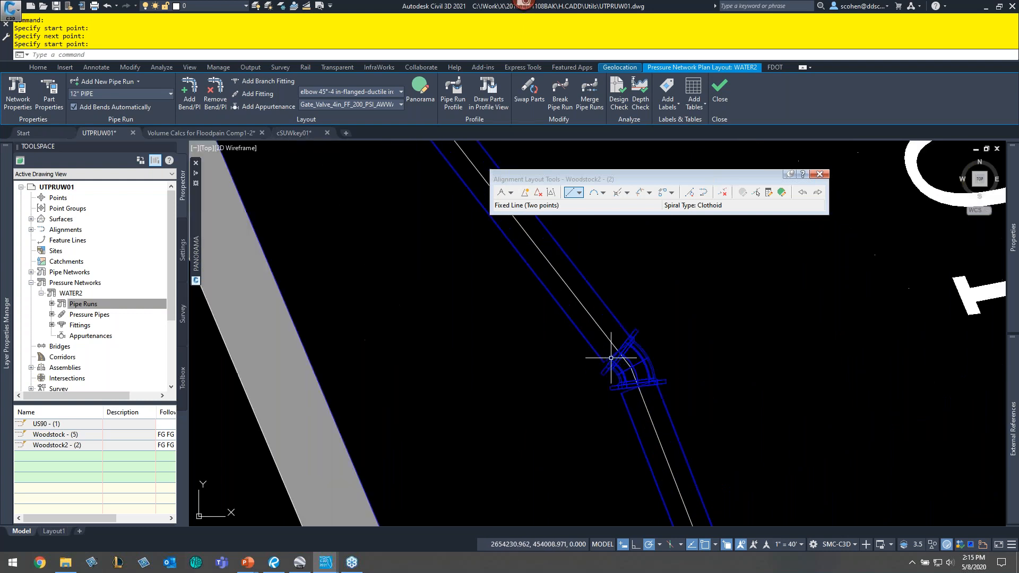
scroll(684, 390, up, 2)
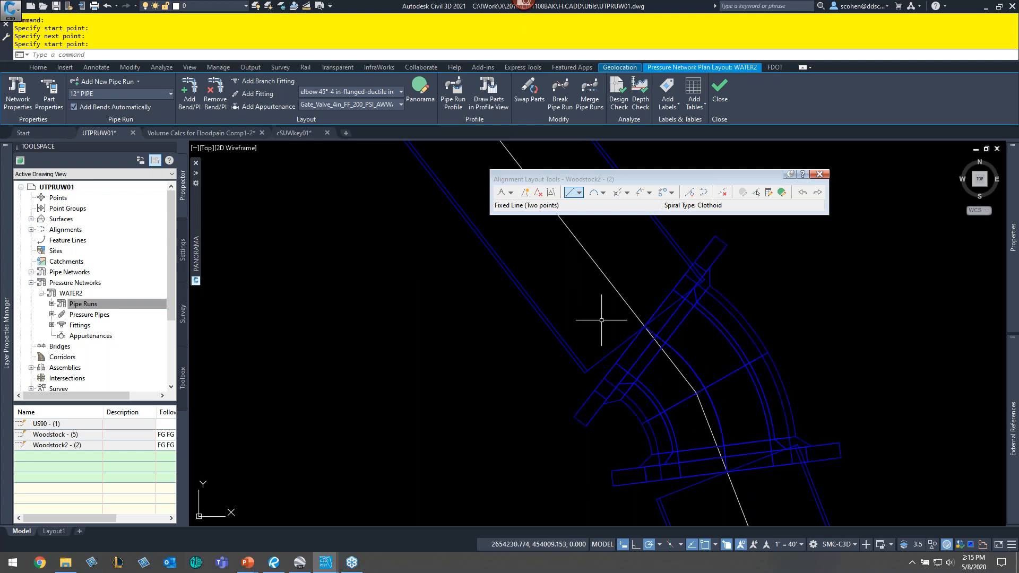
scroll(653, 296, down, 5)
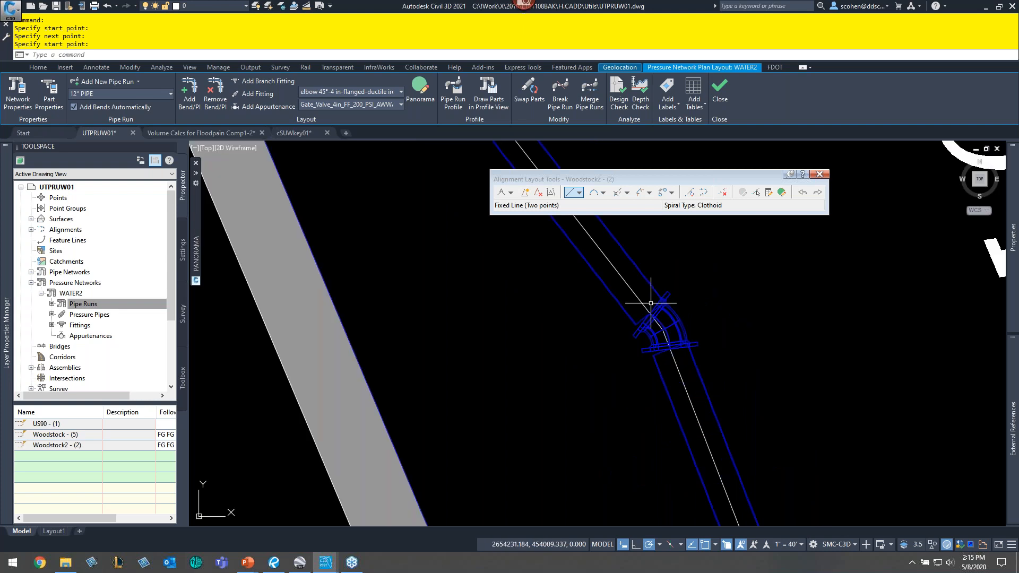
middle_drag(694, 285, 544, 451)
scroll(454, 249, up, 6)
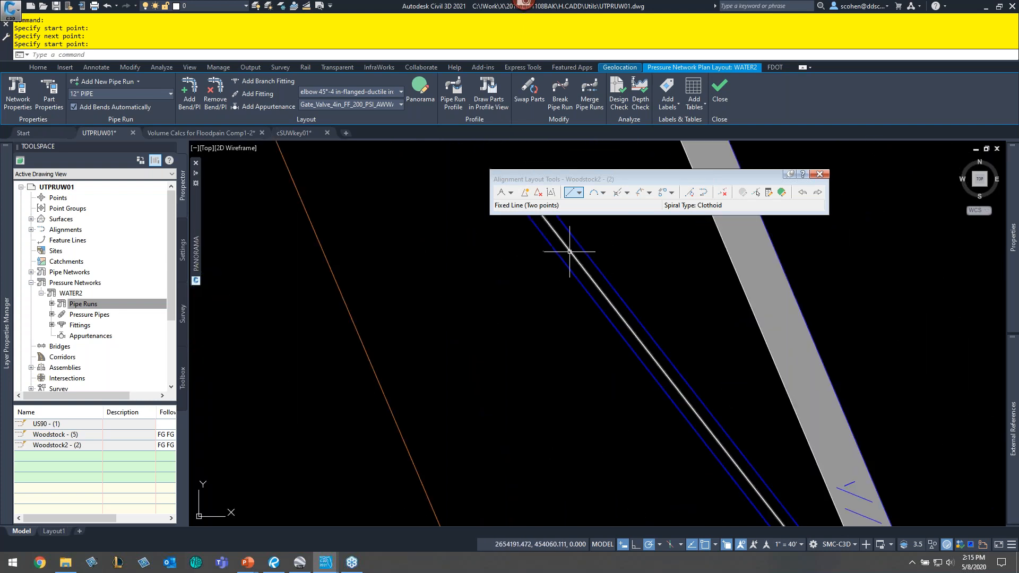
key(Return)
middle_drag(524, 275, 415, 353)
click(424, 263)
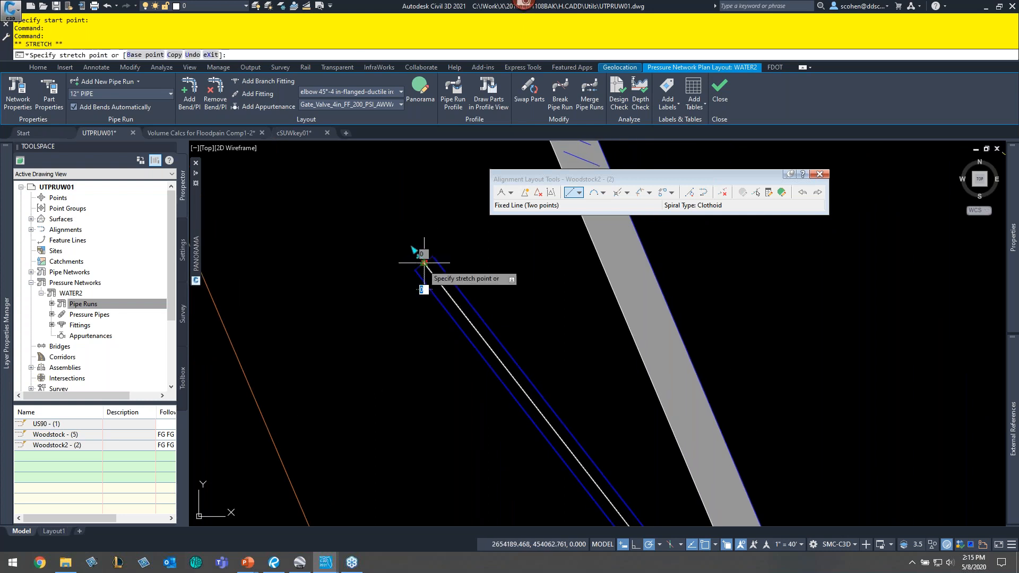
scroll(433, 306, down, 5)
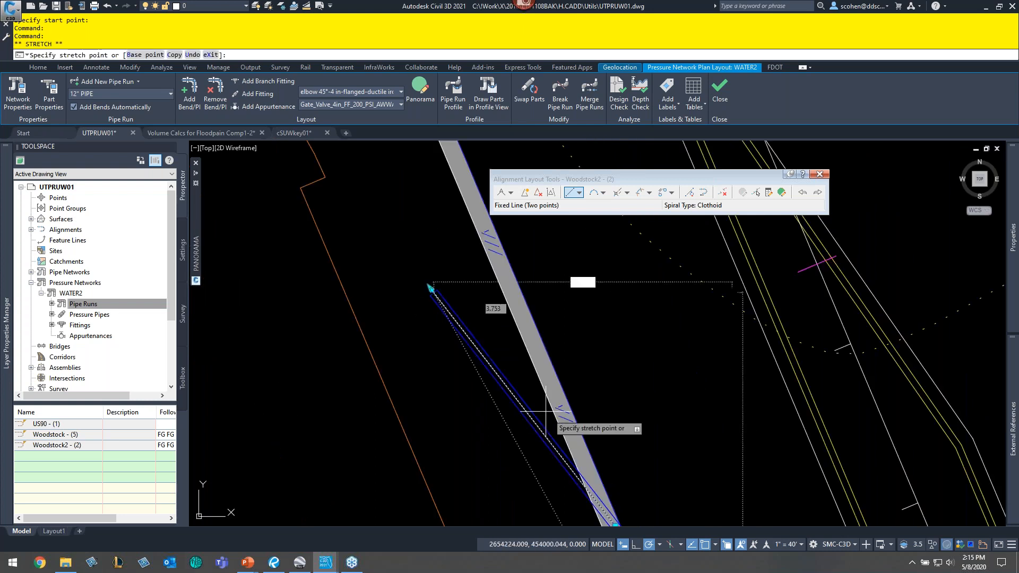
middle_drag(546, 413, 382, 192)
scroll(430, 303, down, 4)
middle_drag(512, 394, 431, 285)
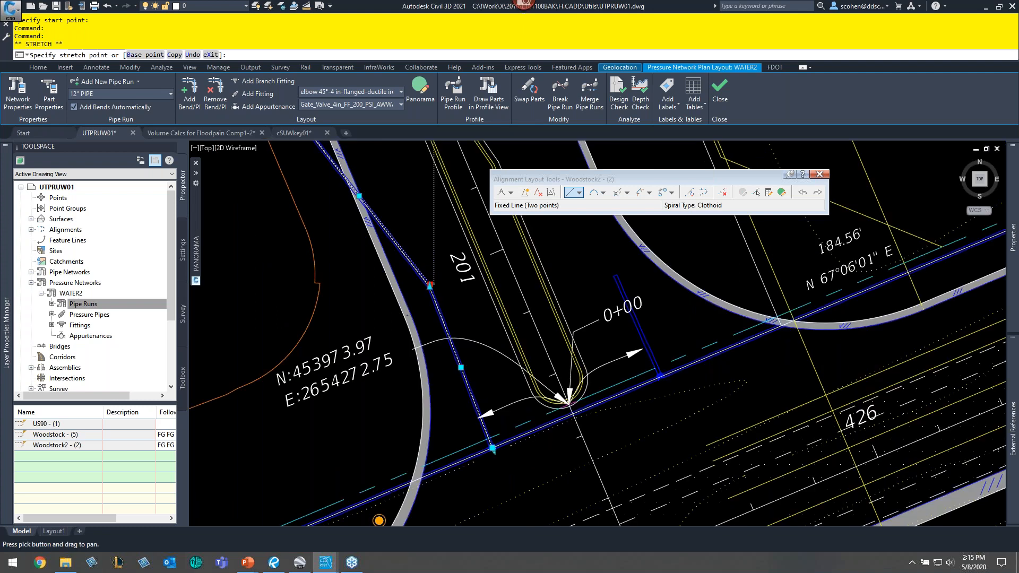
click(336, 323)
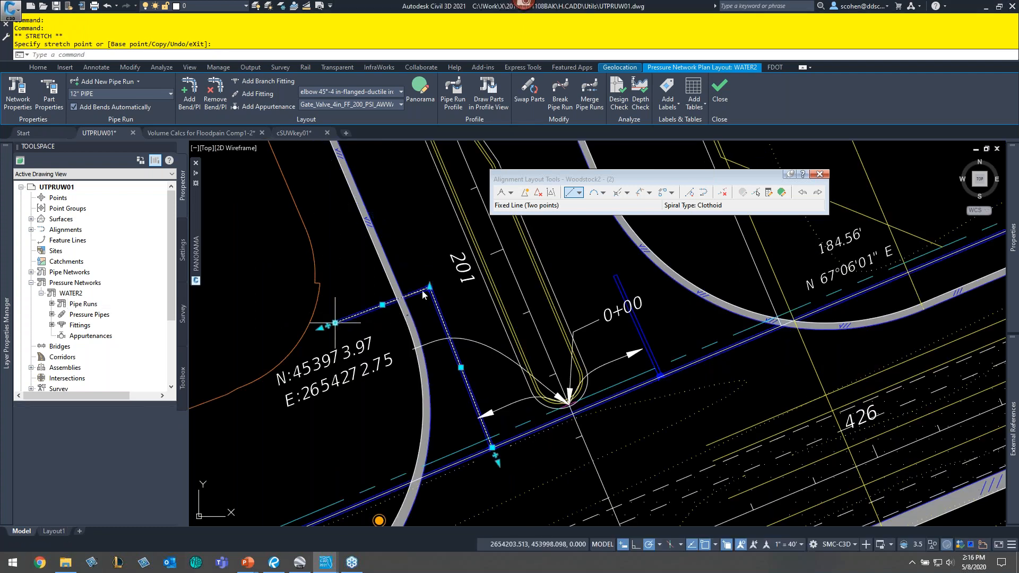
- Stretch the alignment's western end point further northwest
scroll(428, 291, up, 6)
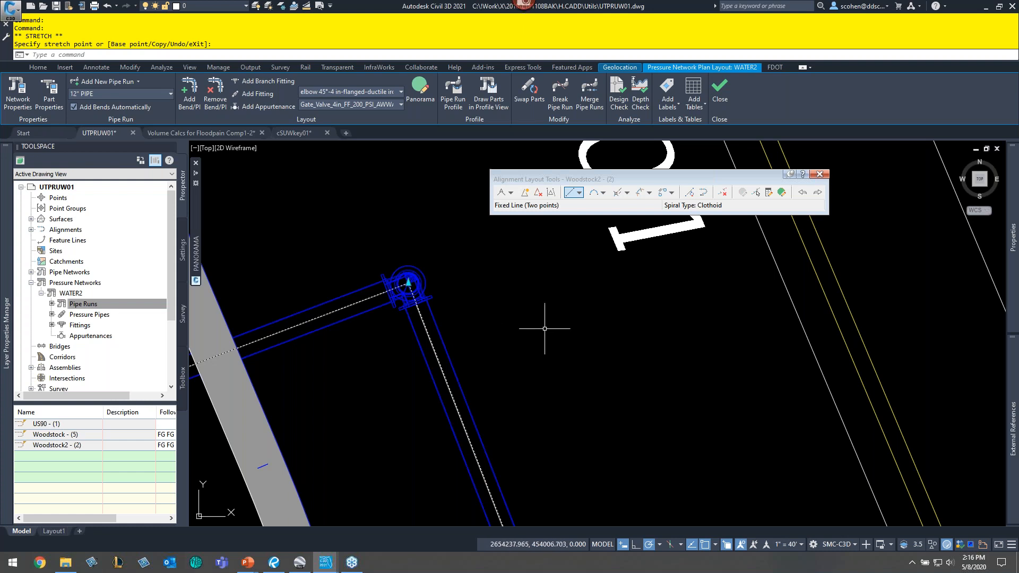
scroll(462, 341, down, 4)
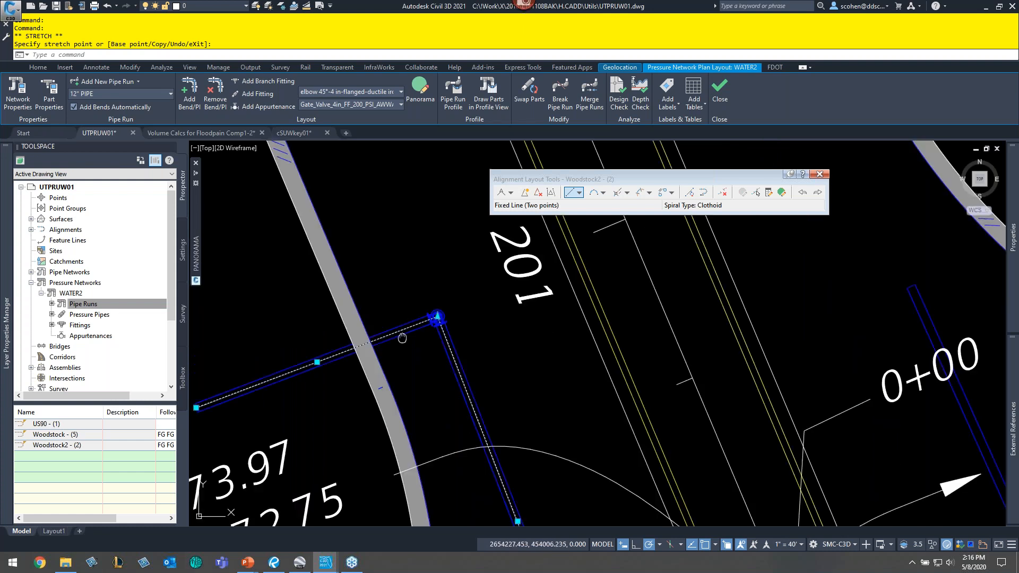
middle_drag(403, 337, 582, 325)
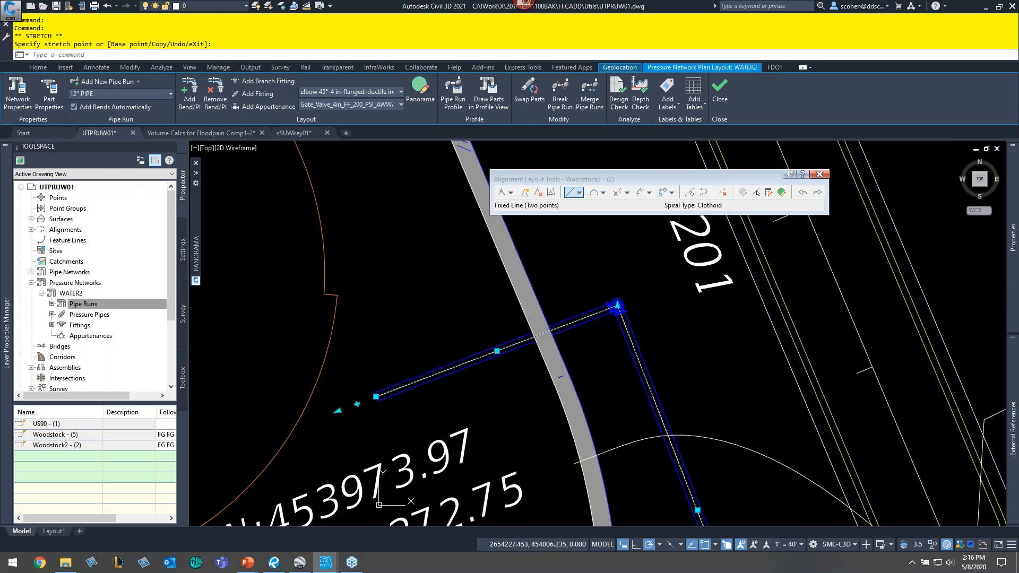
click(376, 397)
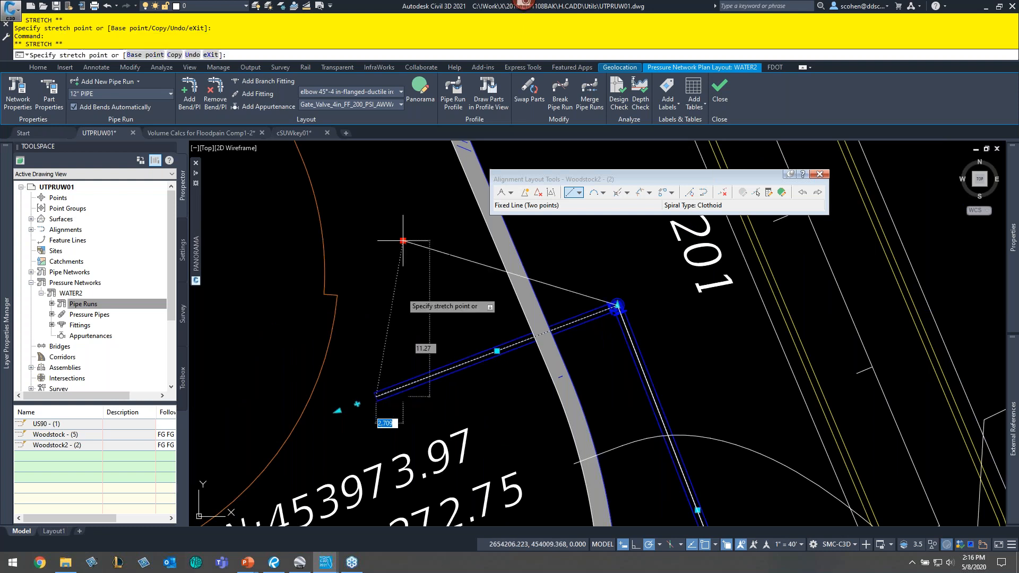
click(409, 166)
key(Escape)
key(Escape)
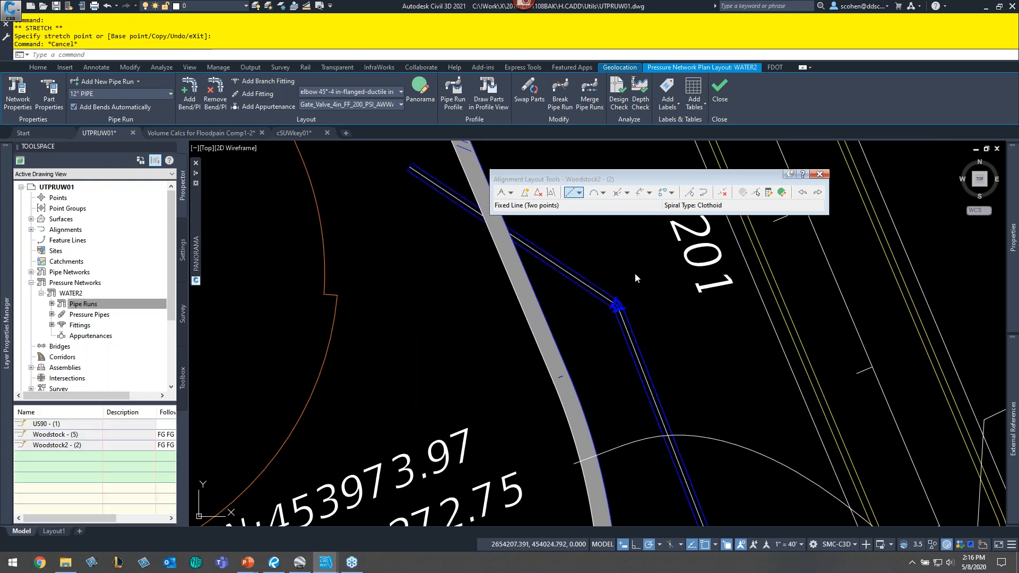
- Add a counterclockwise floating curve with a 500 radius from the line's northwest end, picking its length and second point
click(590, 249)
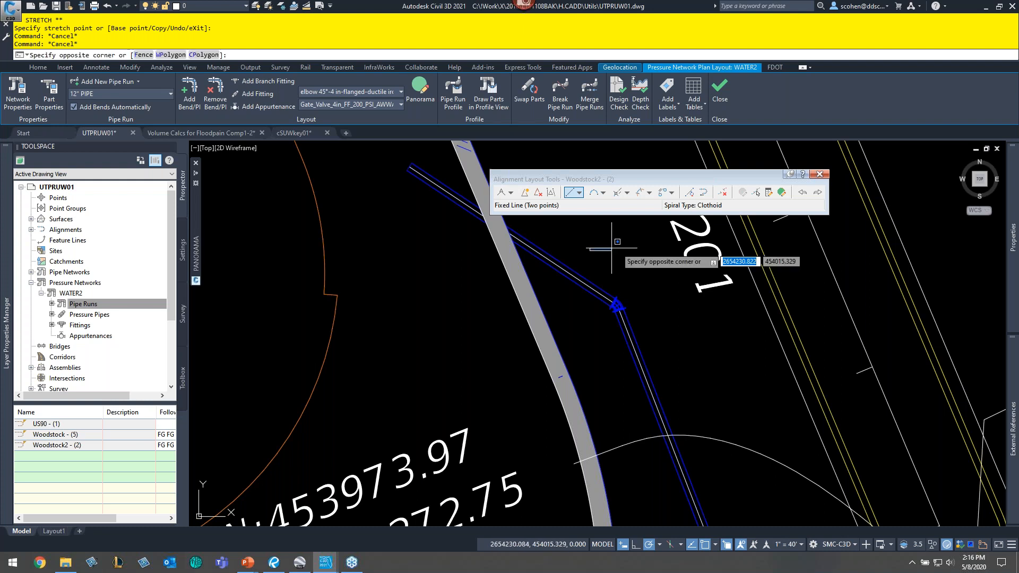
click(616, 247)
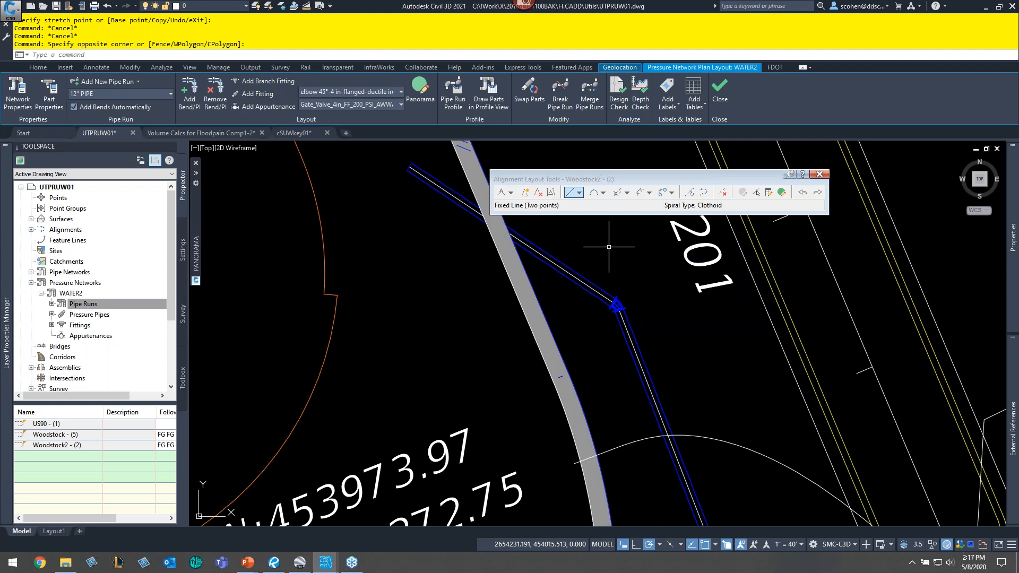
click(604, 192)
mouse_move(636, 255)
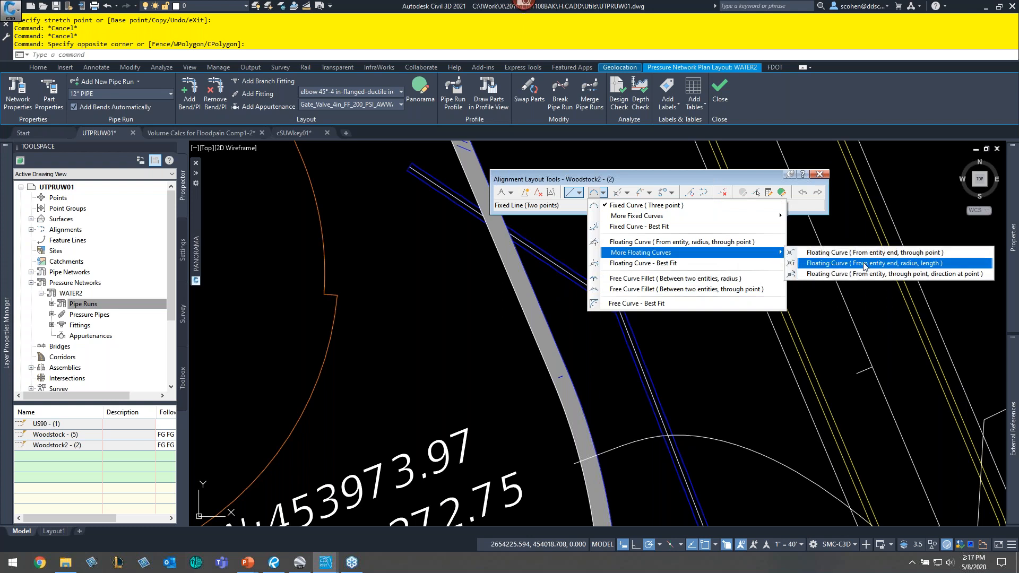
click(852, 264)
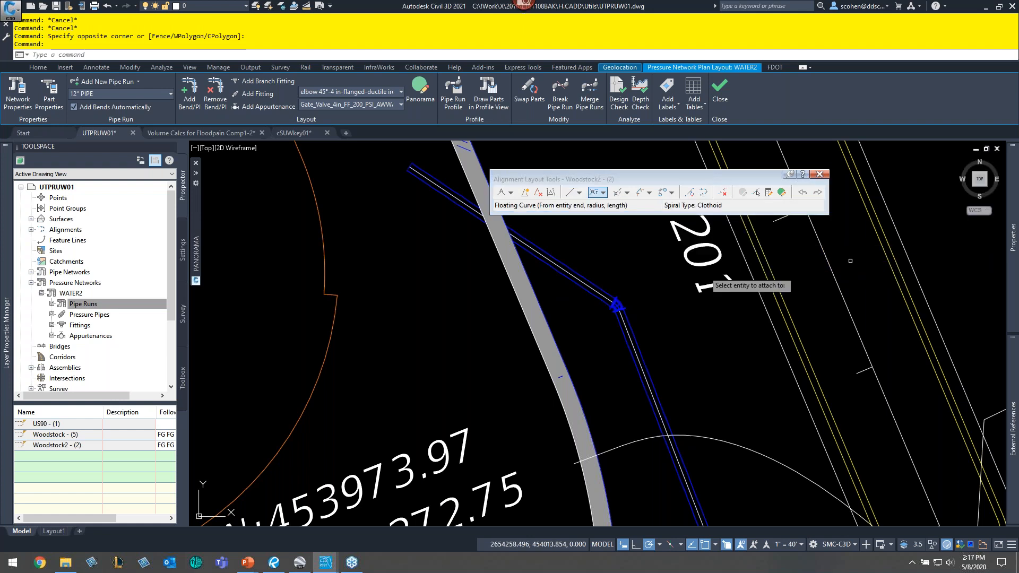
middle_drag(397, 198, 539, 357)
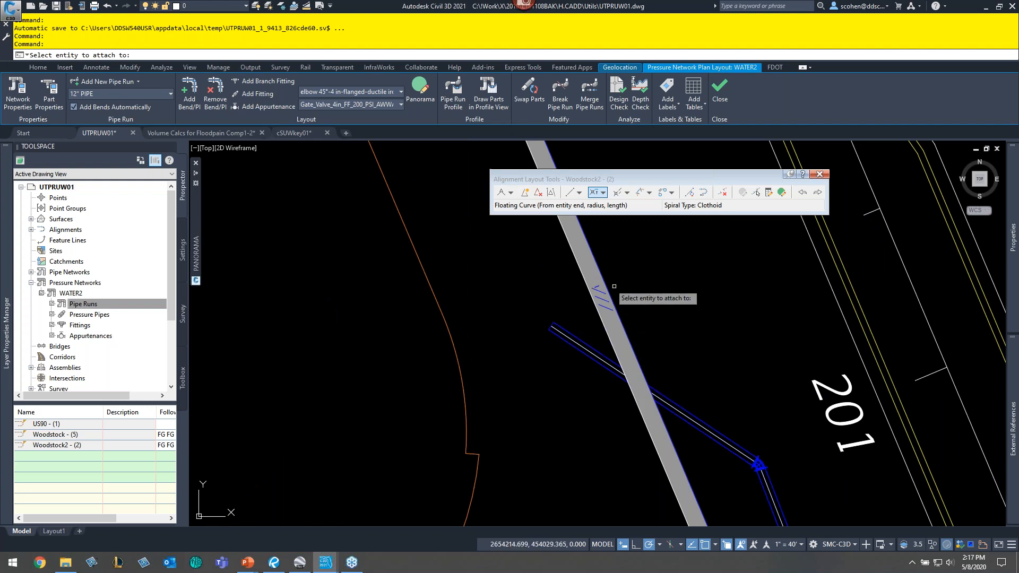
click(563, 332)
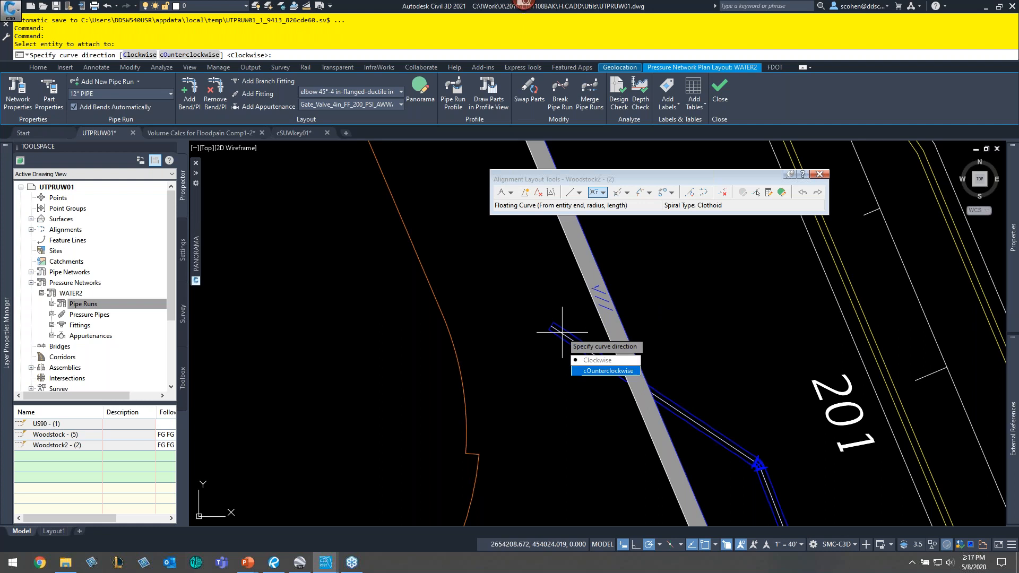
text(O)
key(Return)
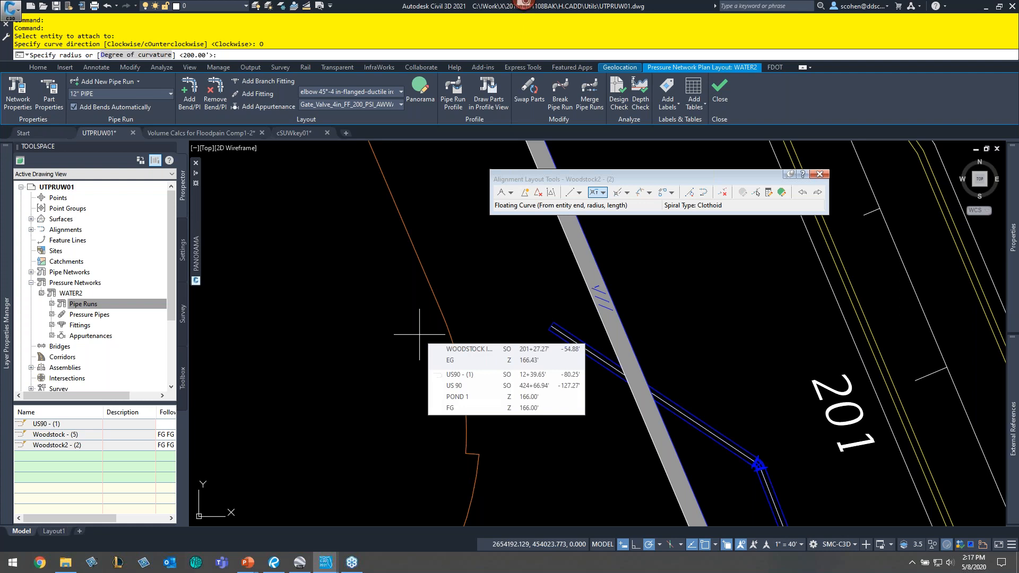
text(500)
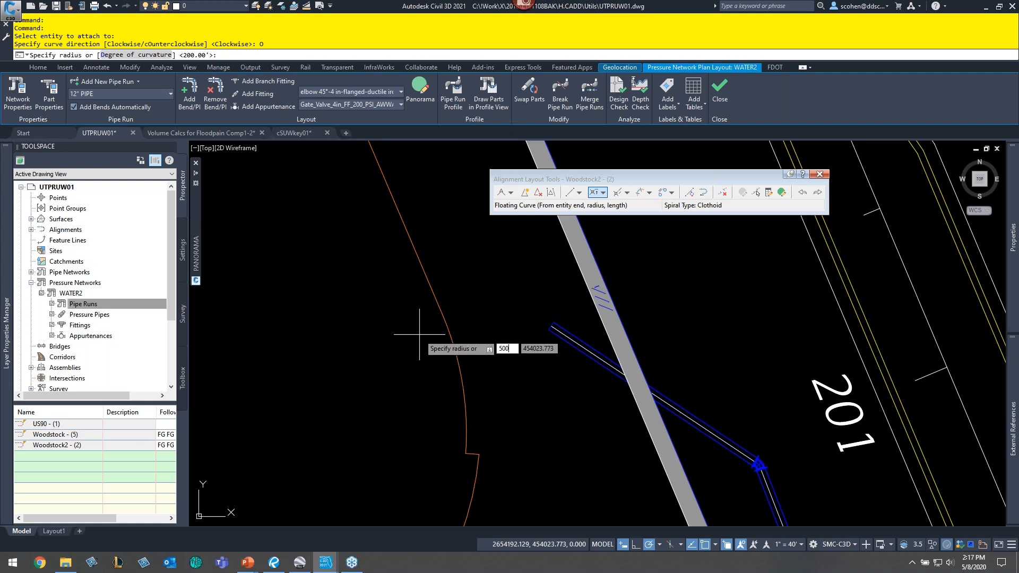
key(Return)
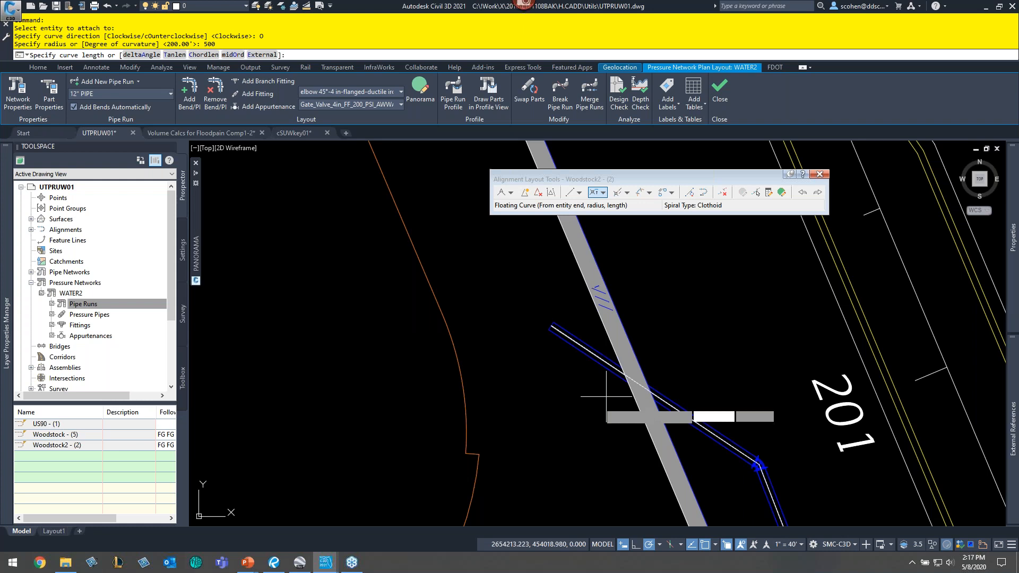
click(540, 420)
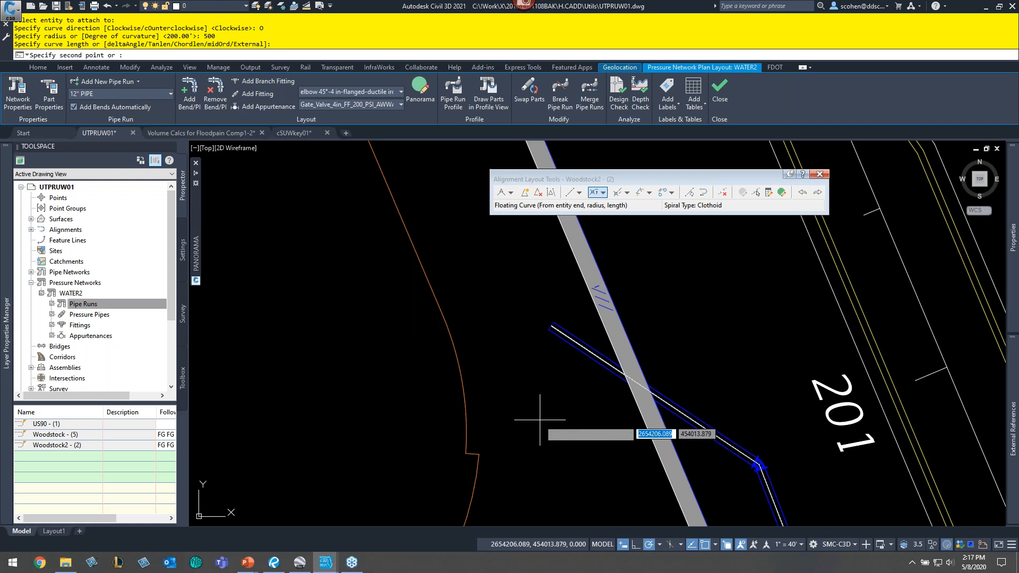
scroll(304, 325, down, 2)
middle_drag(303, 325, 647, 364)
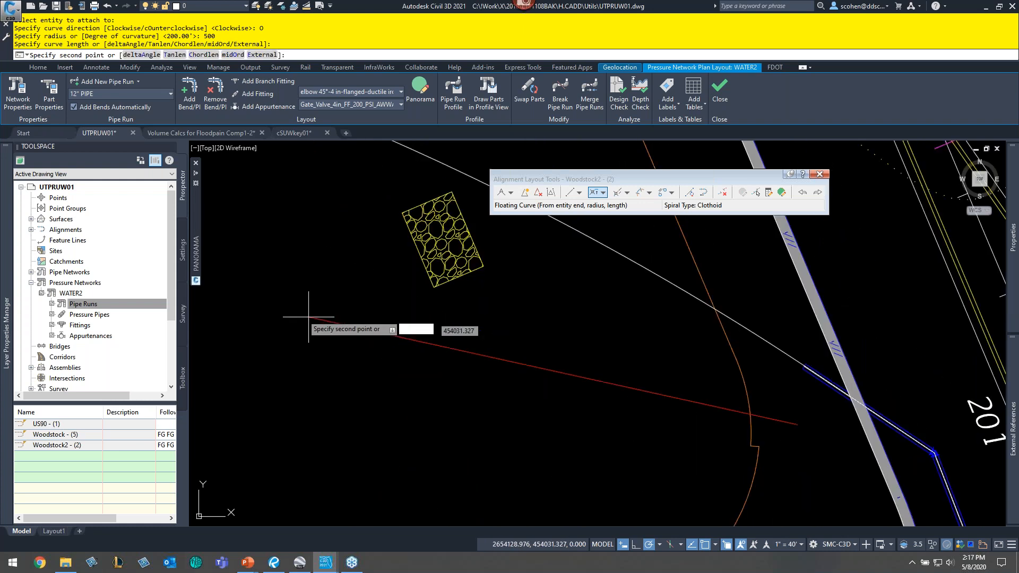
scroll(309, 317, down, 3)
click(314, 351)
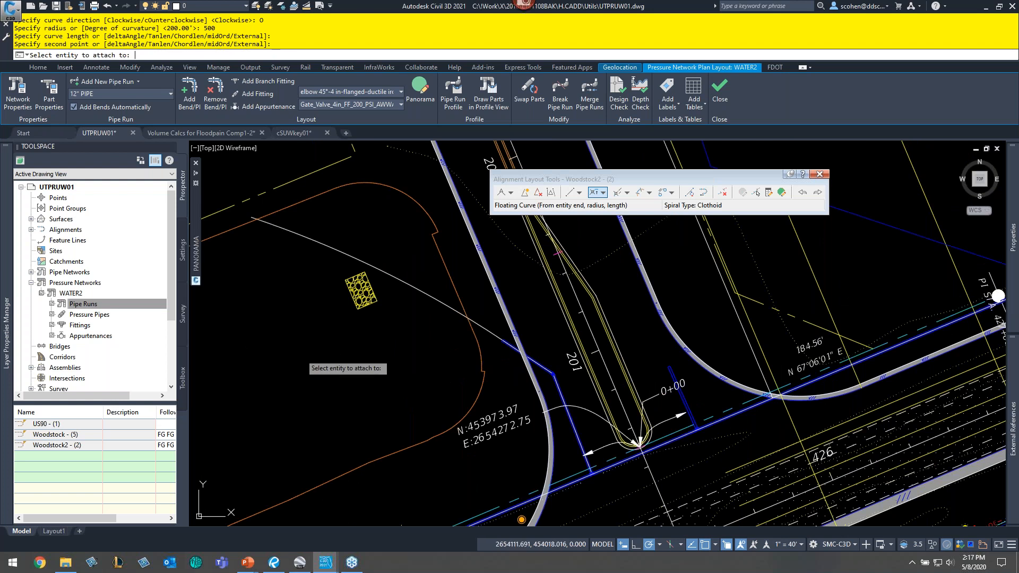
key(Return)
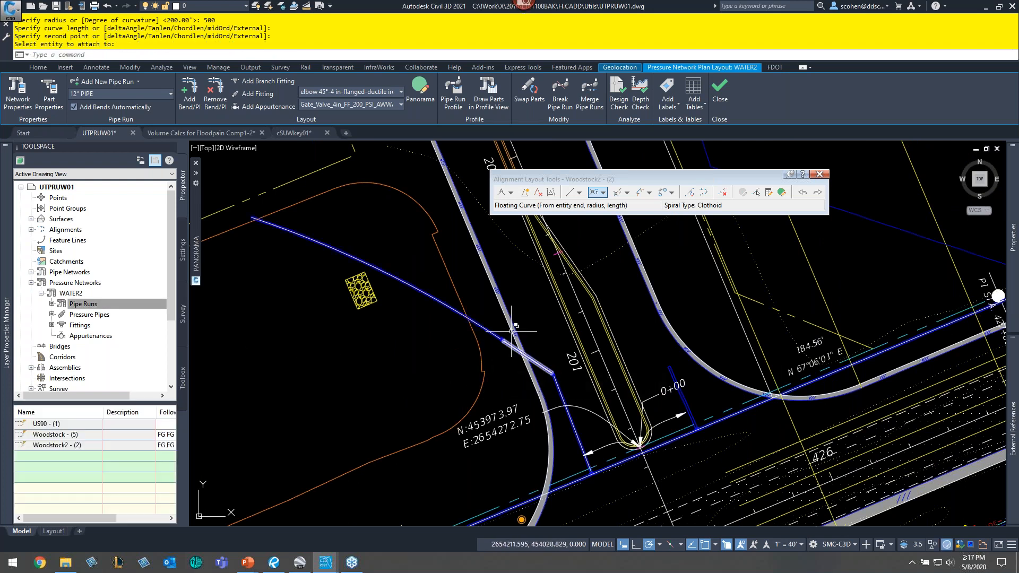
- Add a counterclockwise floating curve with a 250 radius from the new line's northwest end, picking its length and second point
scroll(483, 346, up, 3)
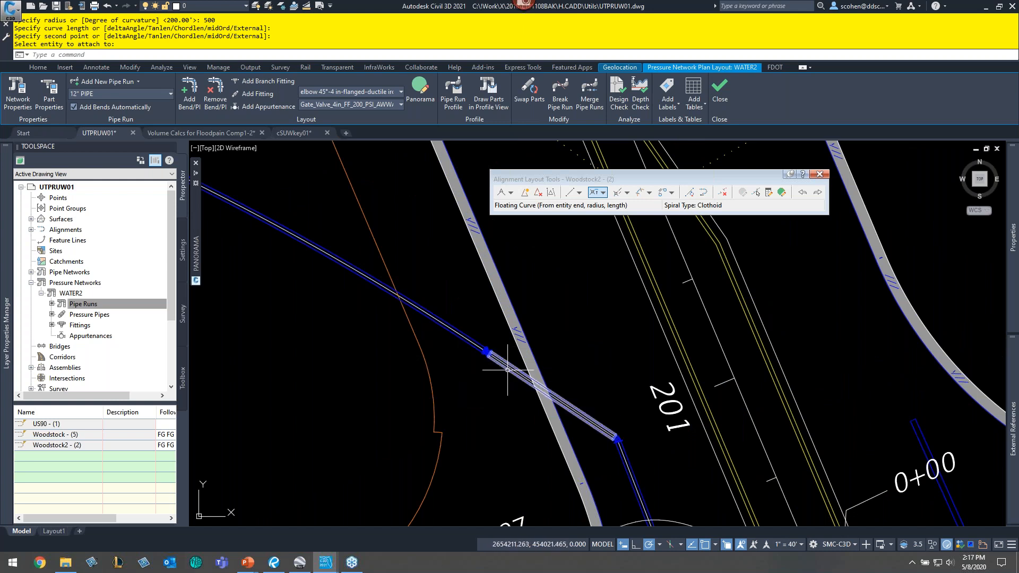
middle_drag(344, 342, 542, 409)
middle_drag(229, 170, 503, 344)
scroll(503, 344, down, 2)
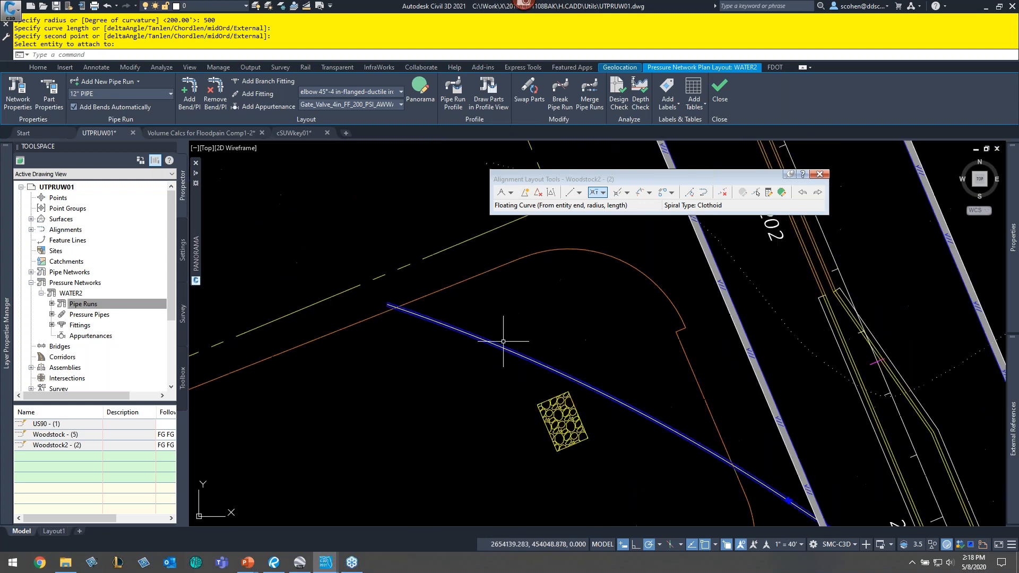
click(604, 193)
mouse_move(690, 252)
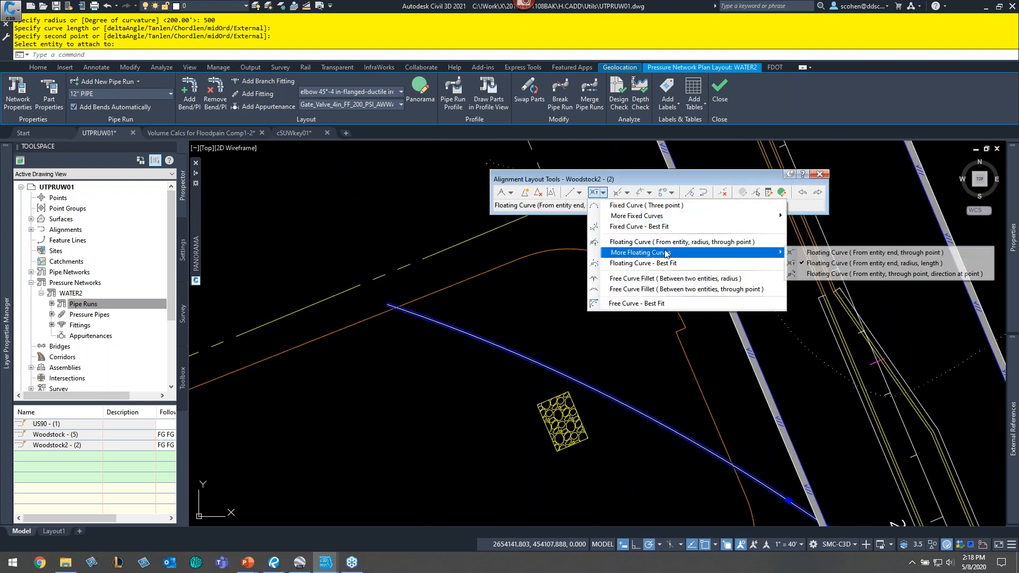
click(811, 264)
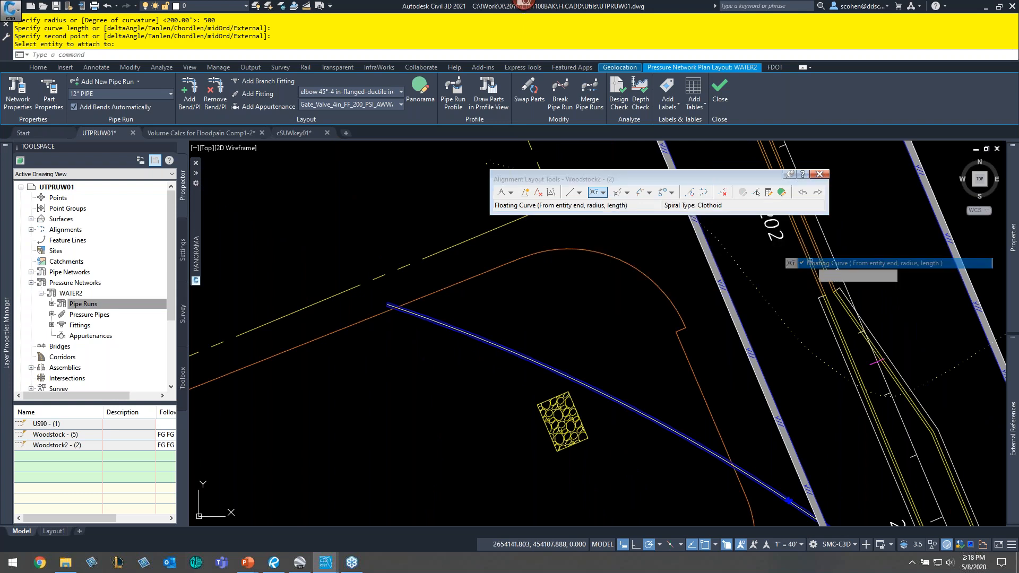
scroll(398, 319, up, 4)
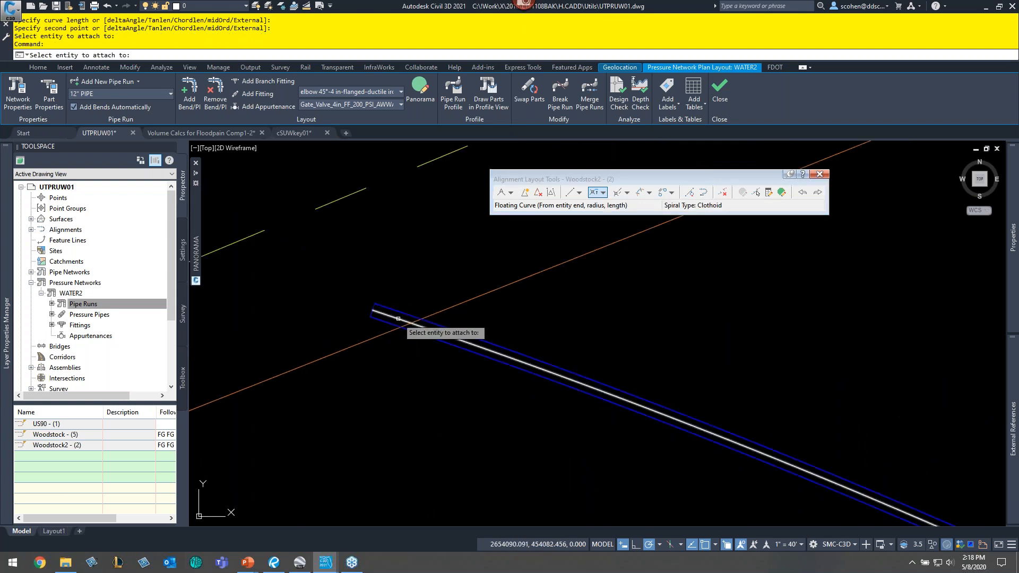
click(398, 318)
text(C)
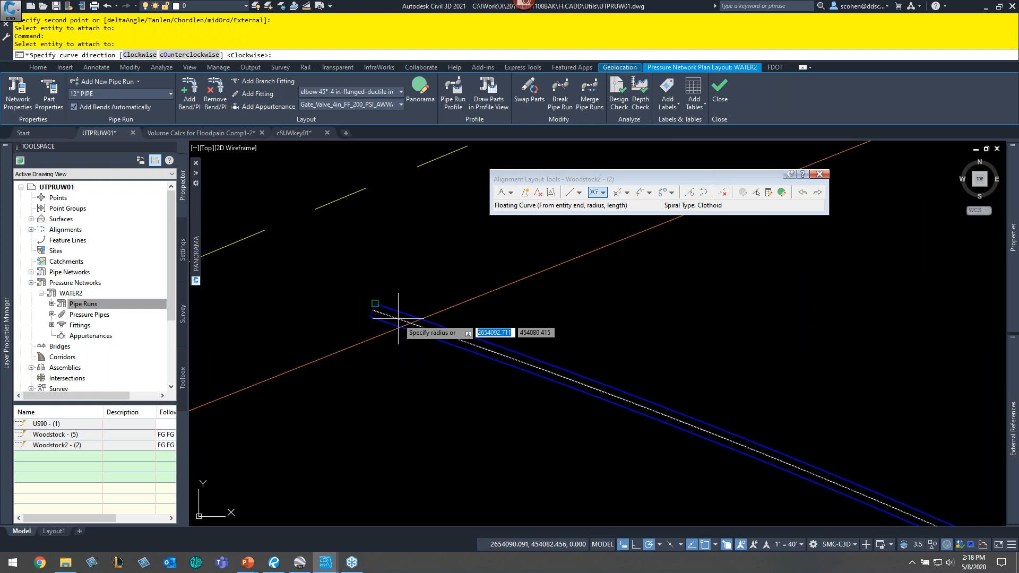
key(Return)
text(5)
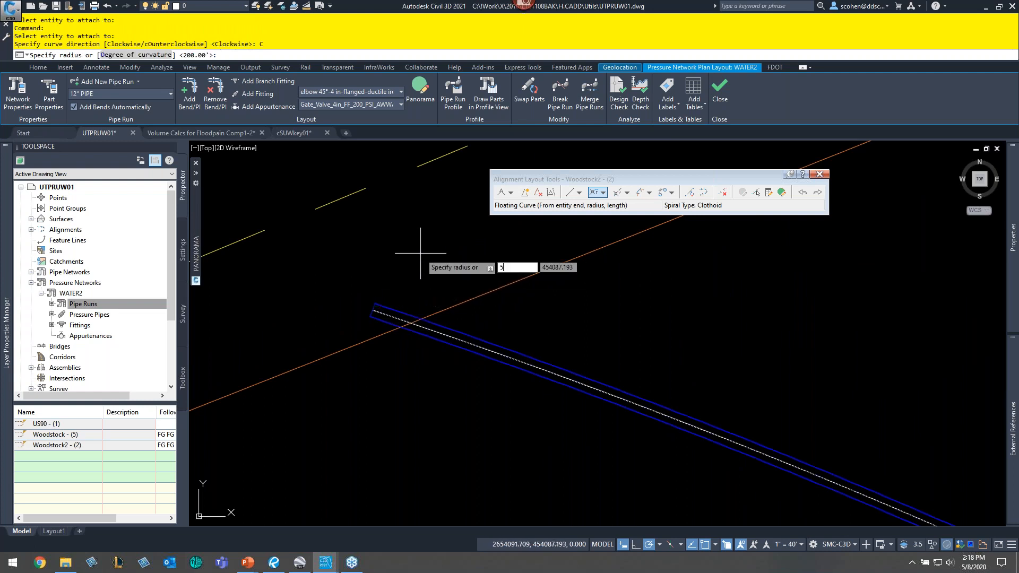
key(BackSpace)
text(100)
key(Return)
text(250)
key(Return)
middle_drag(432, 292, 534, 358)
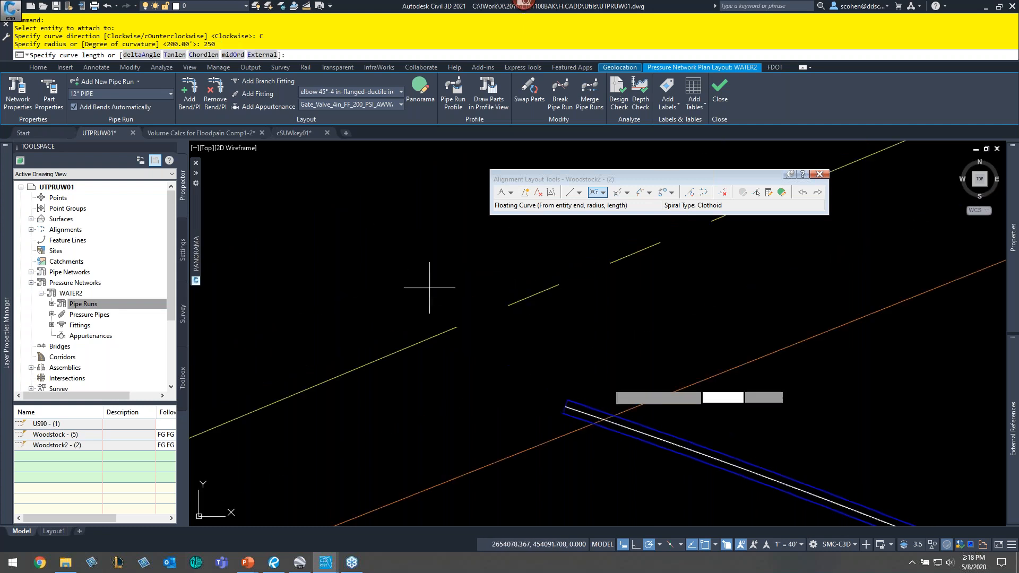
click(467, 295)
scroll(534, 348, up, 3)
scroll(526, 358, down, 3)
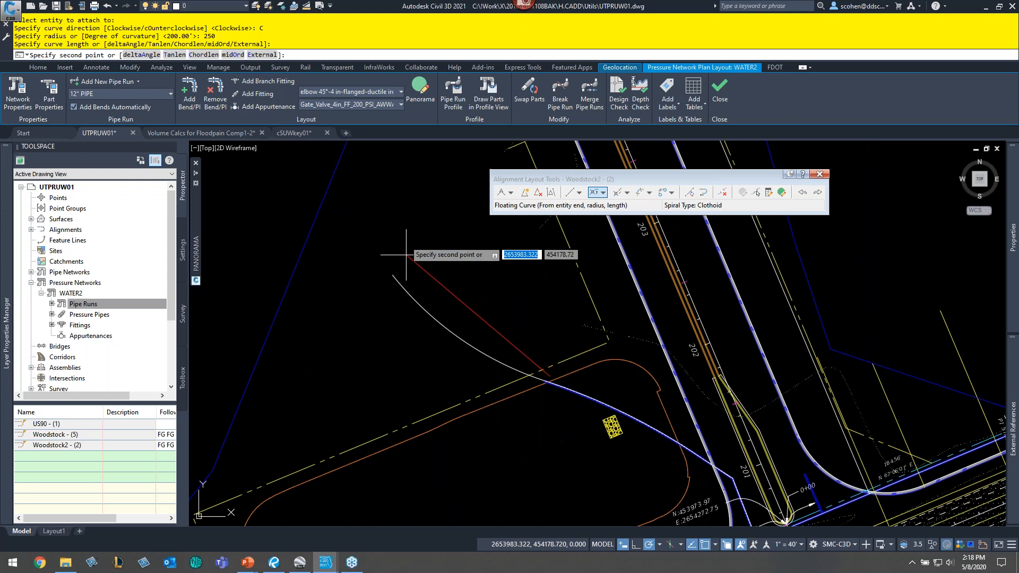
click(470, 259)
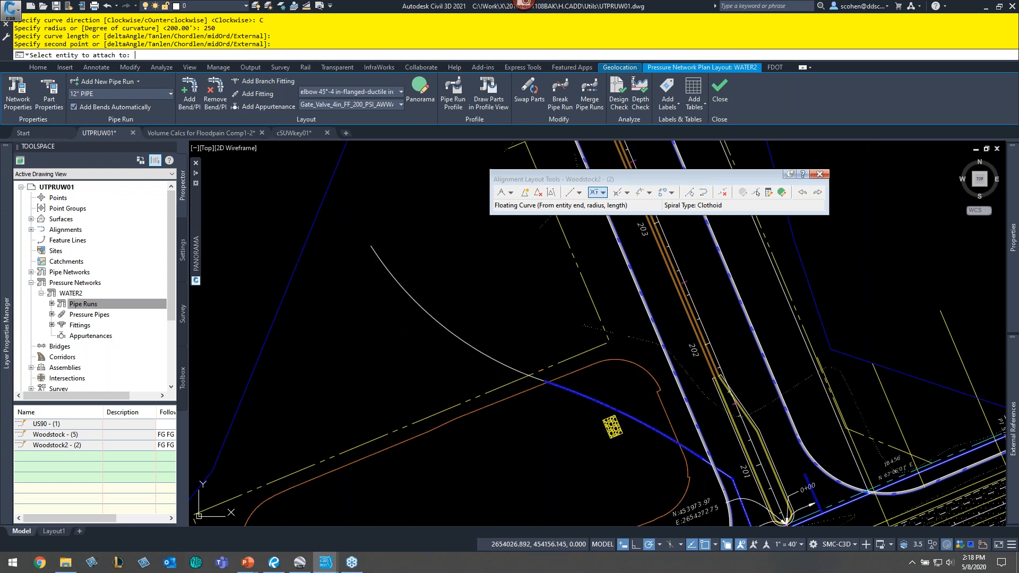
key(Return)
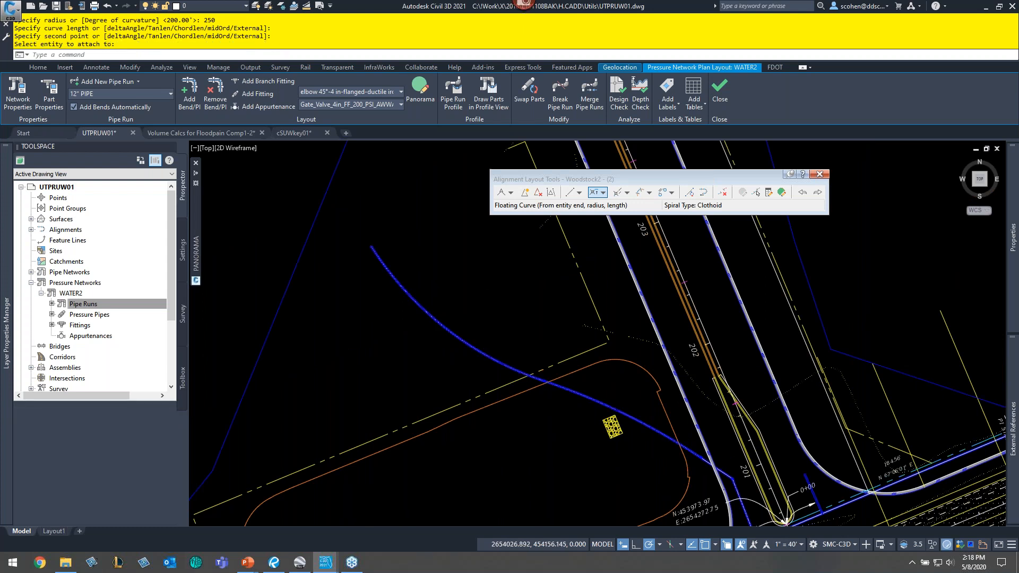
- Delete the Woodstock2 pipe run from the pipe runs list
scroll(657, 446, up, 5)
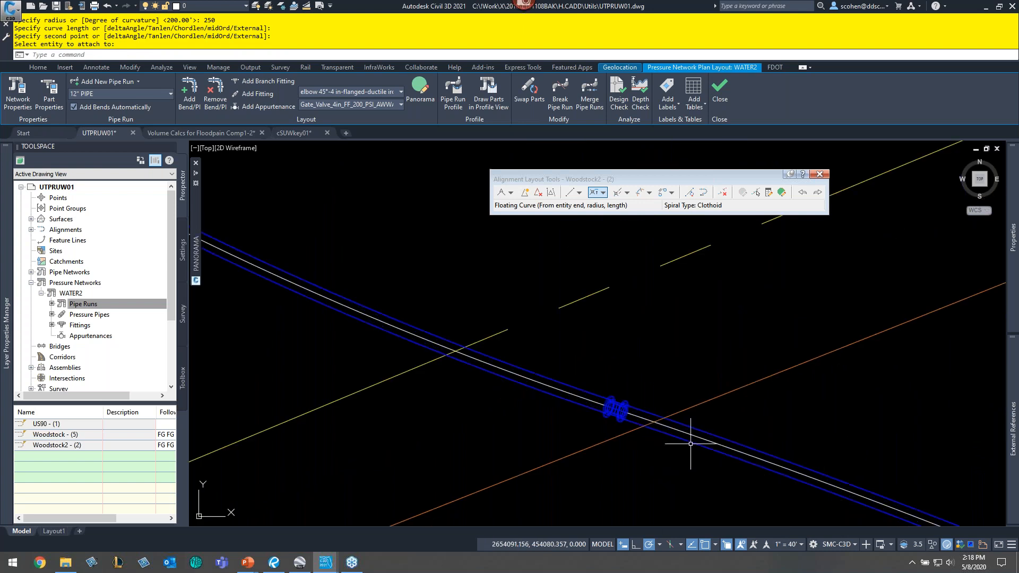
scroll(574, 362, down, 3)
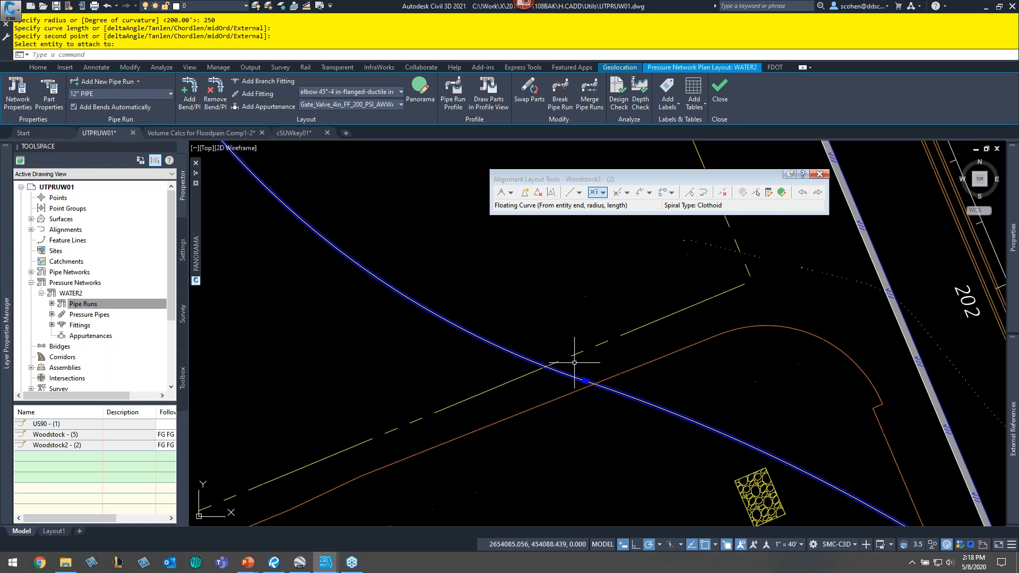
scroll(574, 363, down, 2)
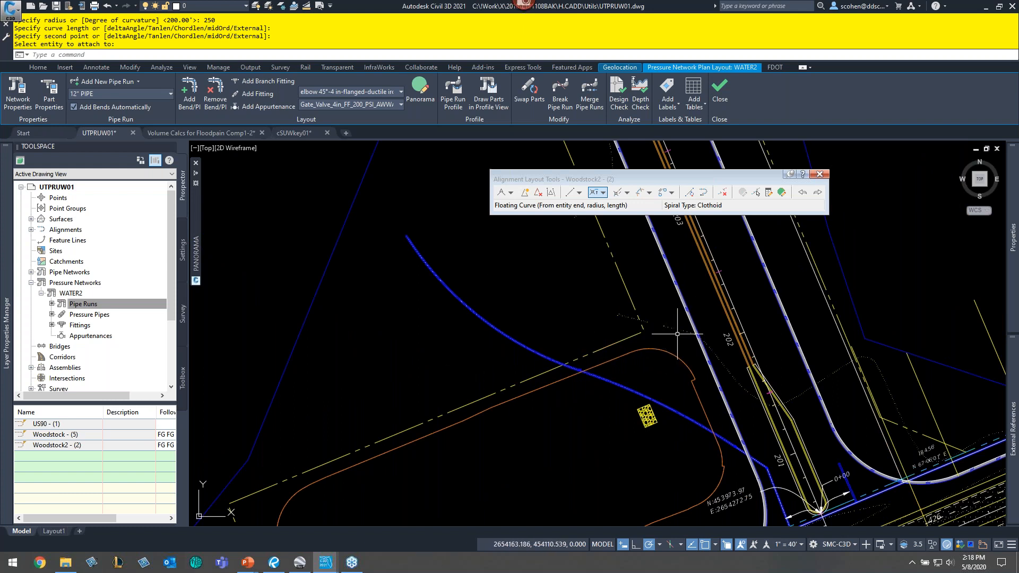
middle_drag(655, 334, 632, 332)
scroll(634, 346, down, 2)
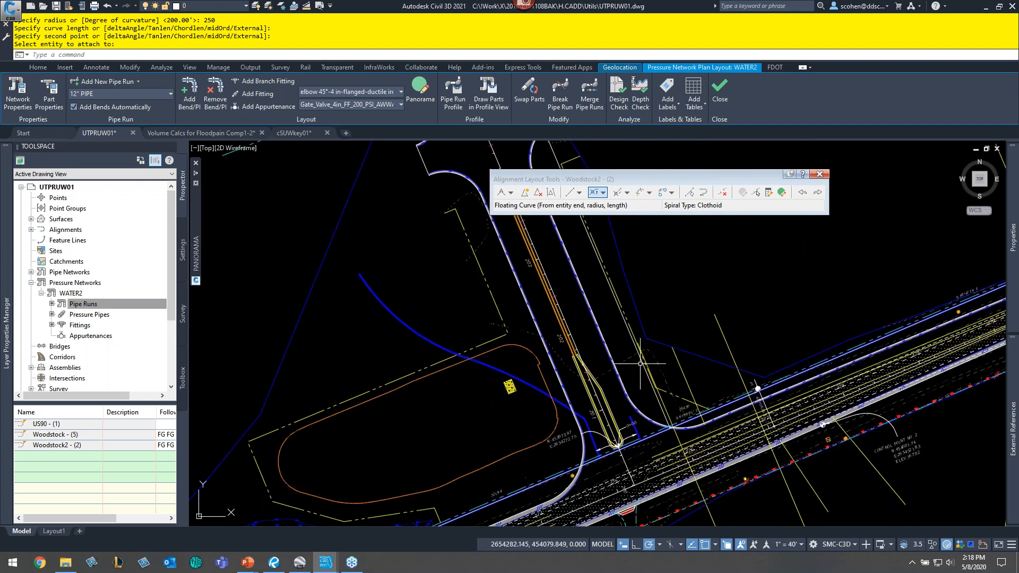
scroll(641, 438, up, 8)
right_click(61, 445)
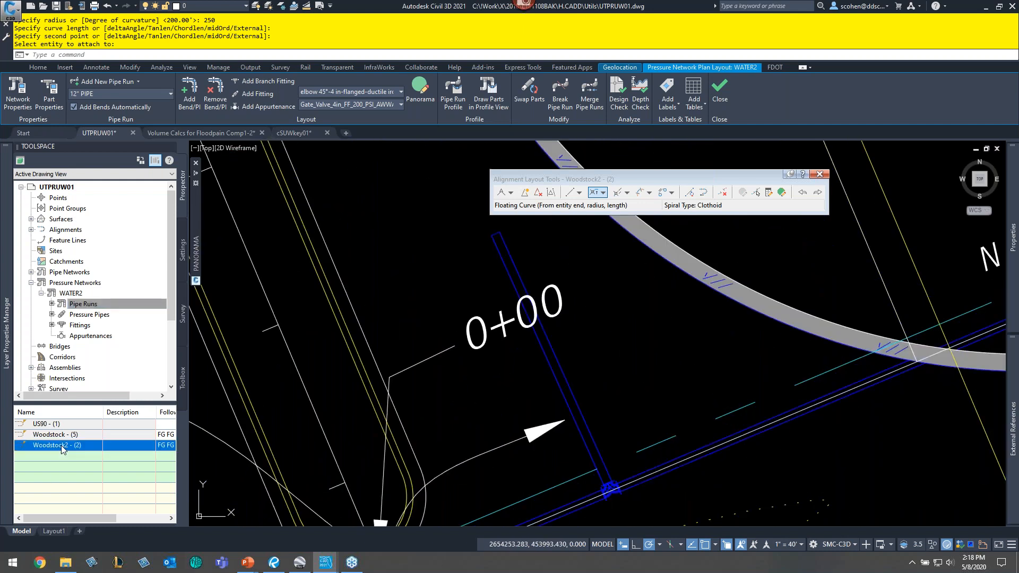
click(106, 364)
click(530, 311)
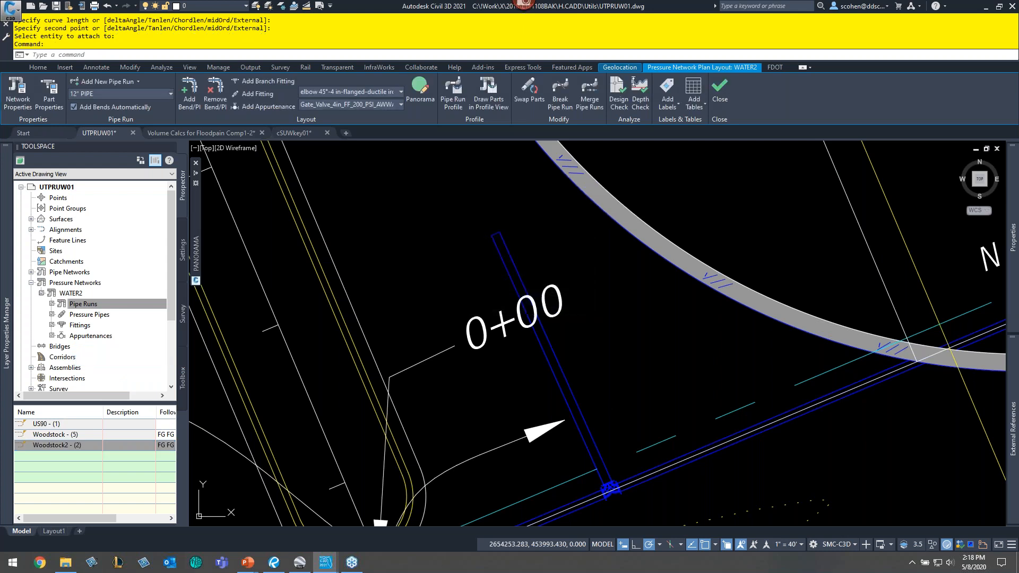
key(Escape)
key(Escape)
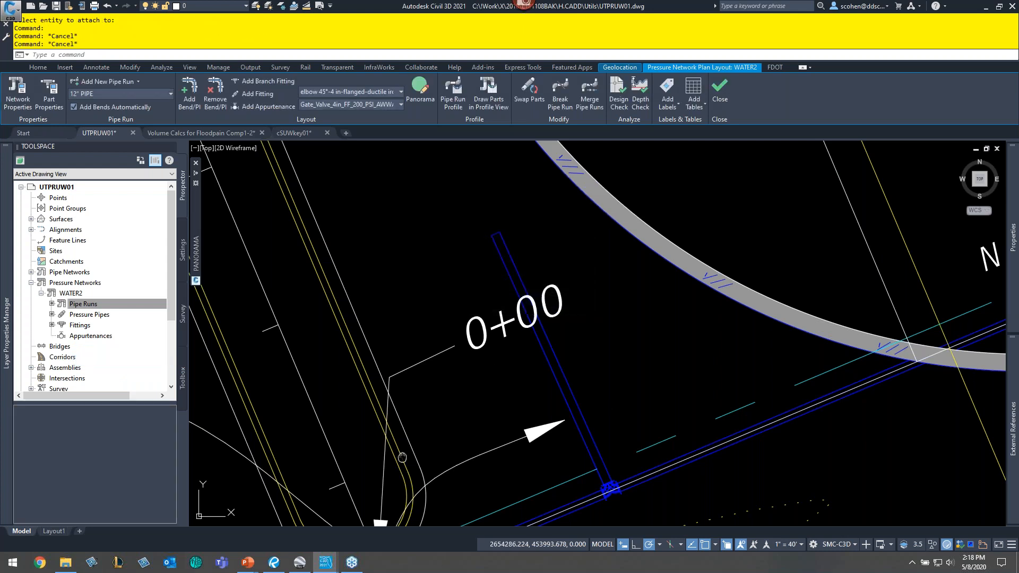
- Draw the short pipe at station 0+00 in the Woodstock profile view
middle_drag(403, 457, 481, 283)
middle_drag(342, 494, 628, 419)
mouse_move(652, 351)
middle_down()
mouse_move(408, 457)
mouse_move(251, 572)
middle_up()
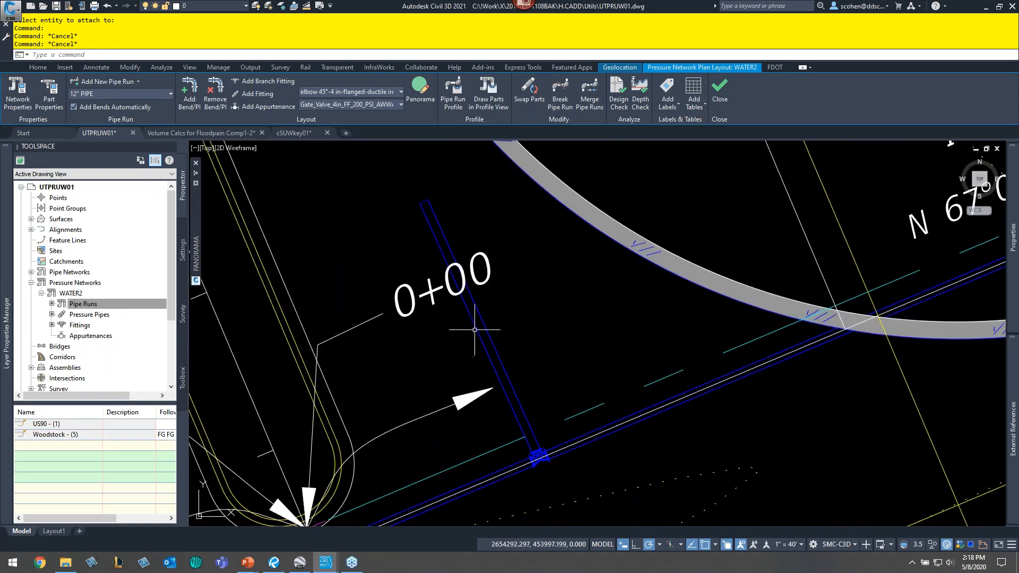
click(475, 329)
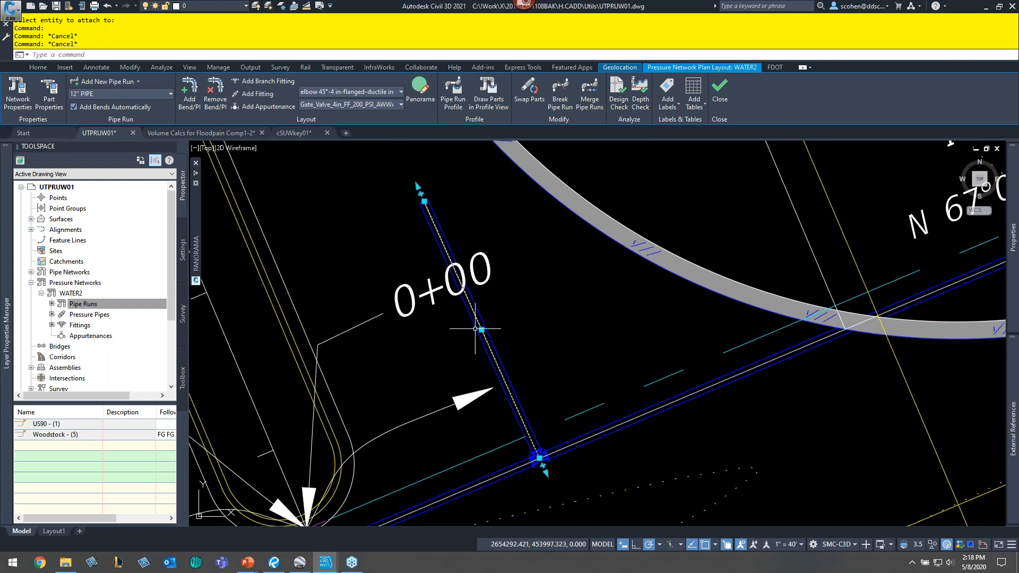
key(Delete)
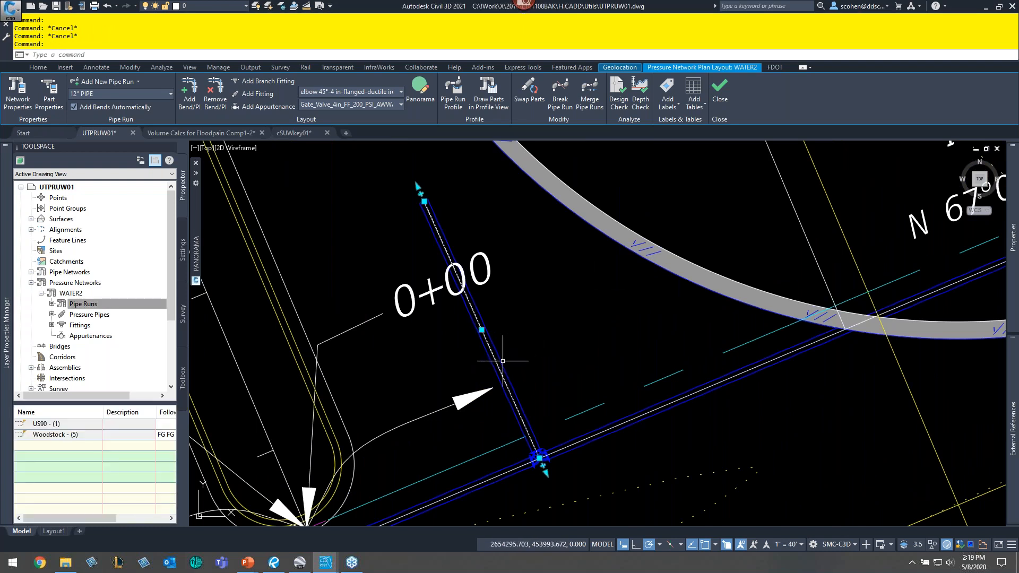
click(502, 361)
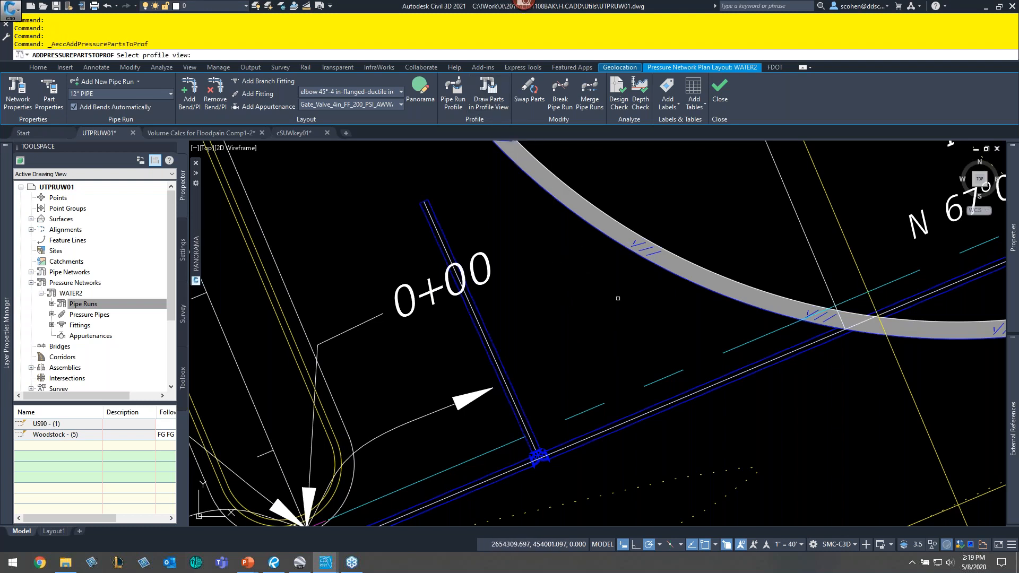
scroll(618, 298, down, 5)
scroll(644, 294, down, 10)
middle_drag(644, 294, 414, 467)
scroll(634, 269, up, 8)
mouse_move(635, 268)
middle_down()
mouse_move(628, 287)
mouse_move(241, 362)
middle_up()
middle_drag(795, 293, 555, 351)
middle_drag(851, 314, 540, 358)
middle_drag(943, 270, 943, 230)
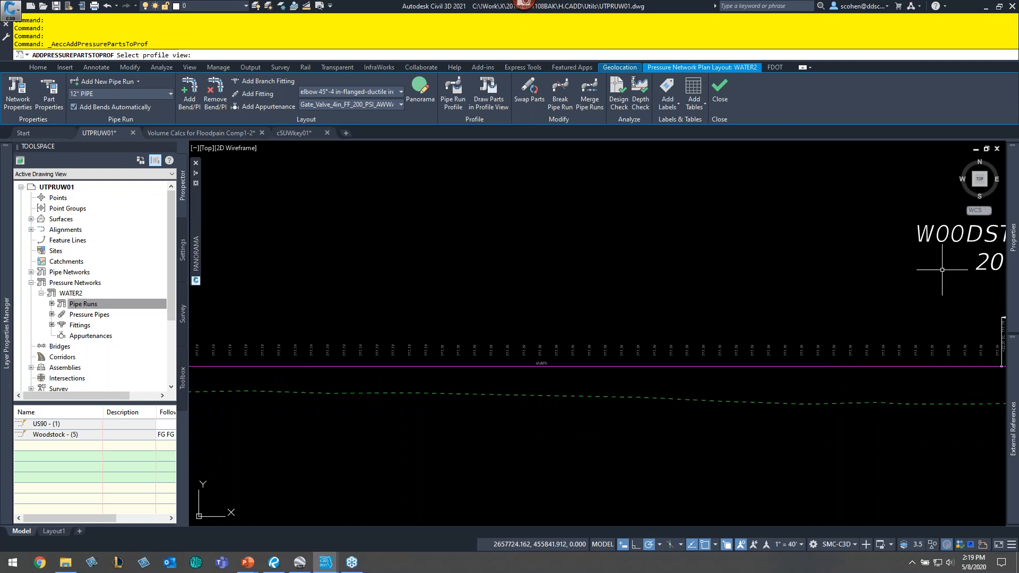
click(942, 270)
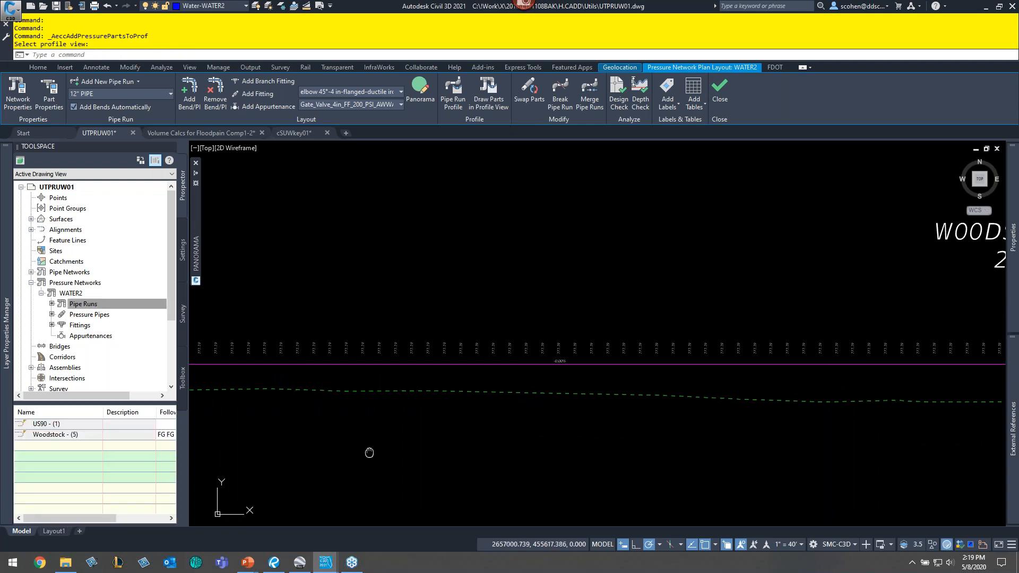
middle_drag(405, 392, 773, 395)
scroll(595, 430, up, 2)
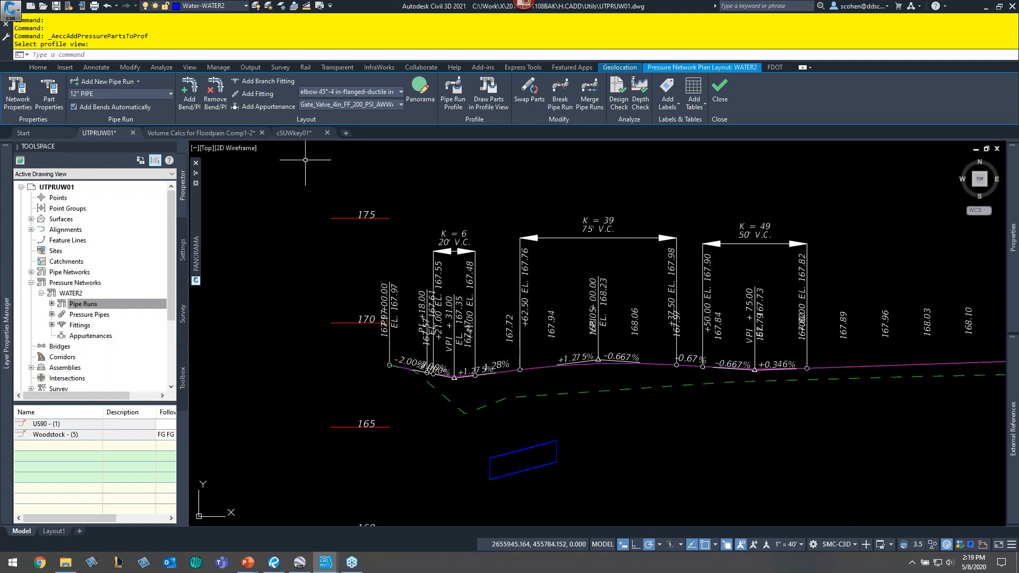
- Split the drawing area into two horizontal viewports
click(195, 148)
mouse_move(234, 173)
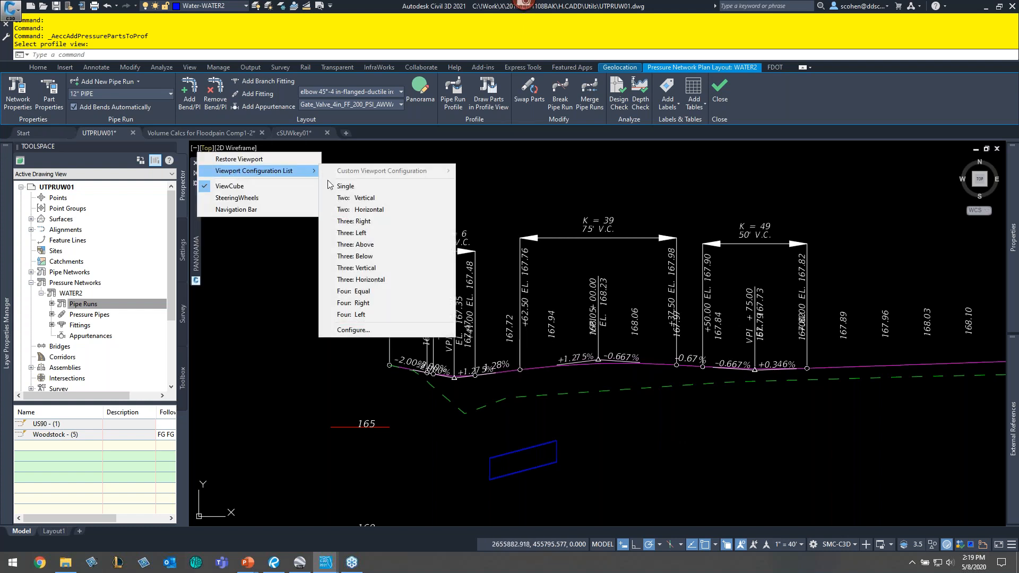
click(390, 210)
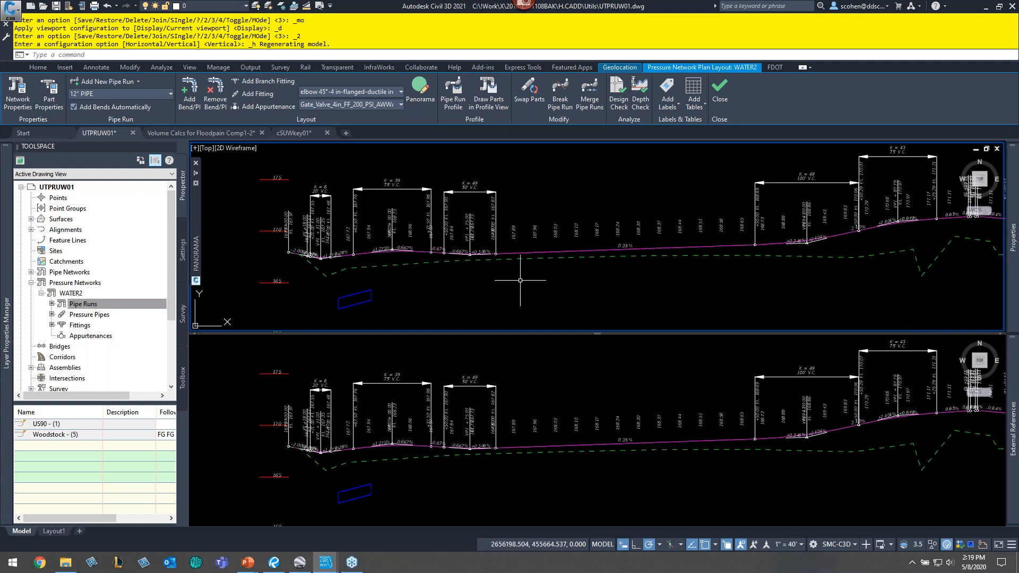
- Examine the start of the Woodstock alignment at station 0+00 in the upper viewport
scroll(452, 268, down, 5)
scroll(457, 266, down, 2)
middle_drag(456, 265, 744, 229)
middle_drag(414, 318, 527, 189)
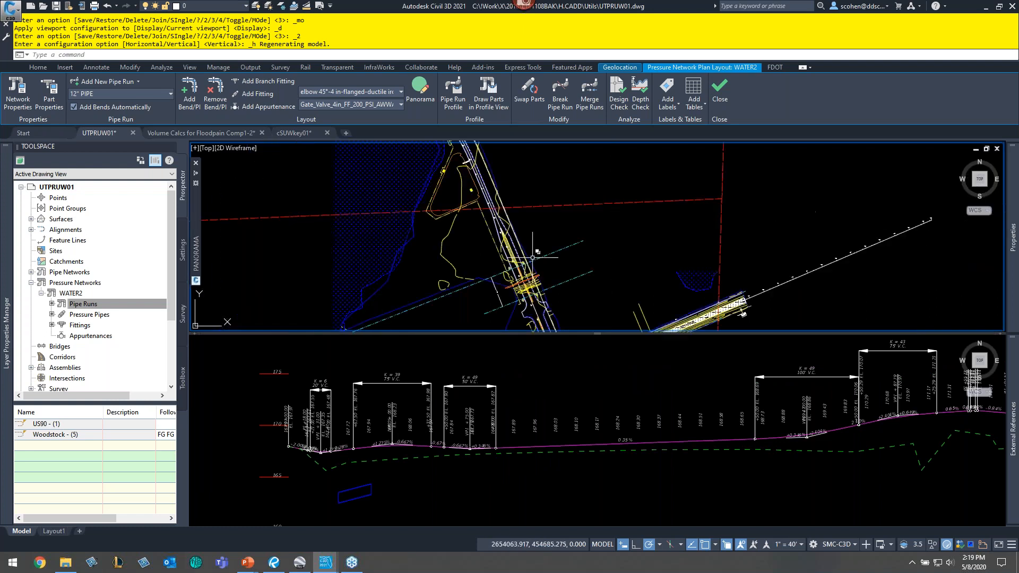
middle_drag(532, 258, 422, 242)
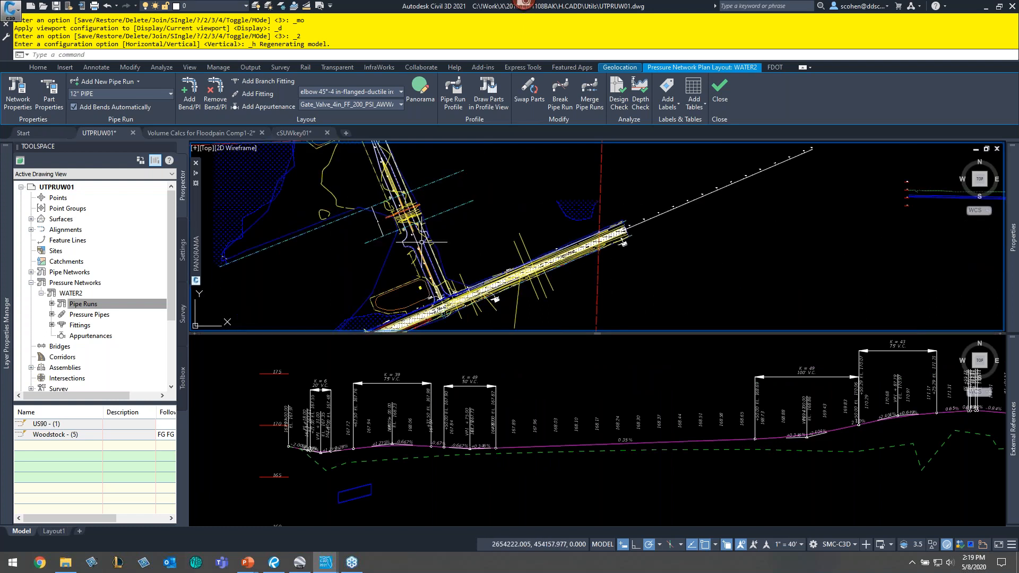
scroll(422, 242, up, 4)
middle_drag(488, 299, 474, 204)
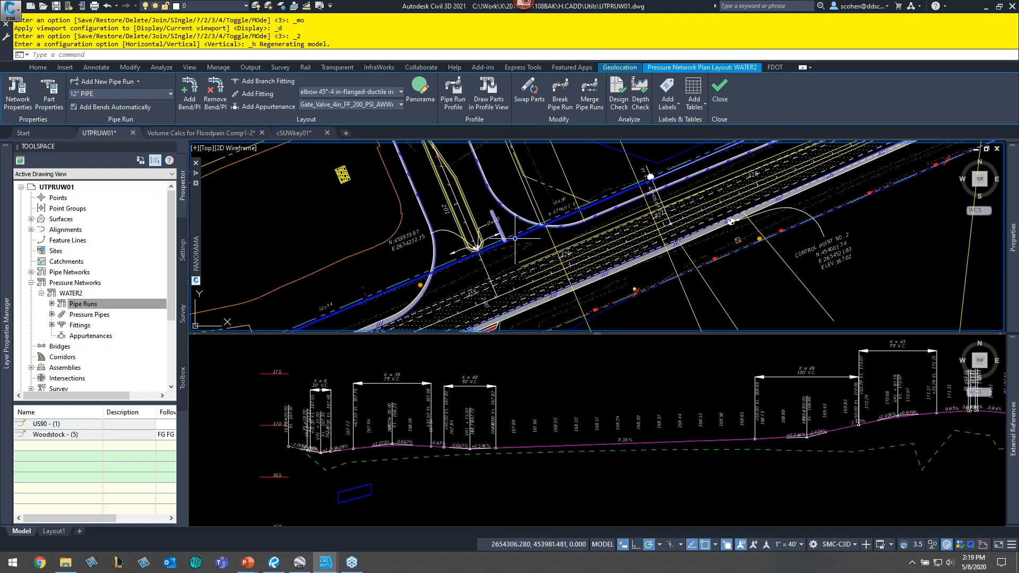
middle_drag(515, 238, 487, 254)
scroll(487, 254, up, 5)
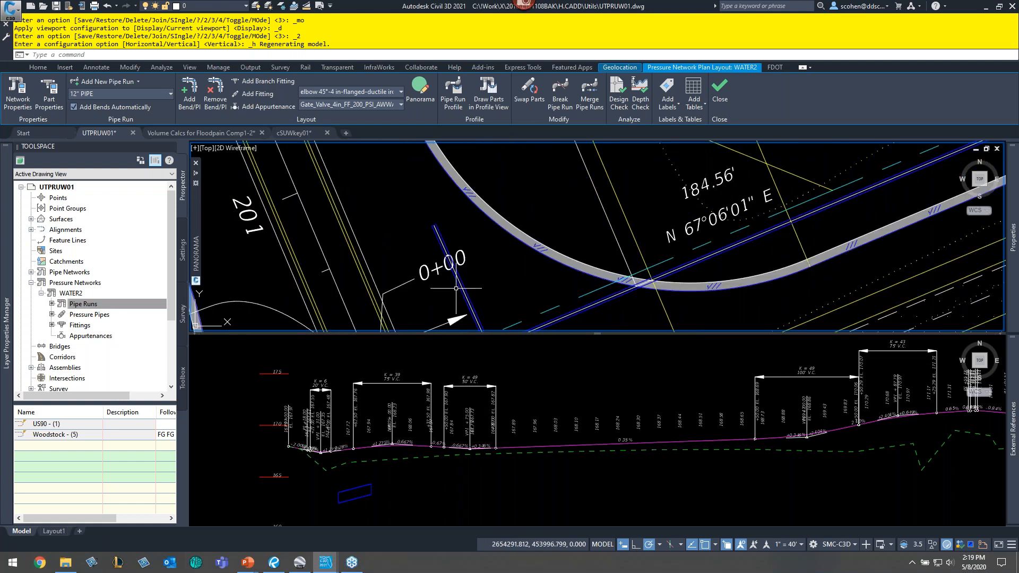
click(453, 489)
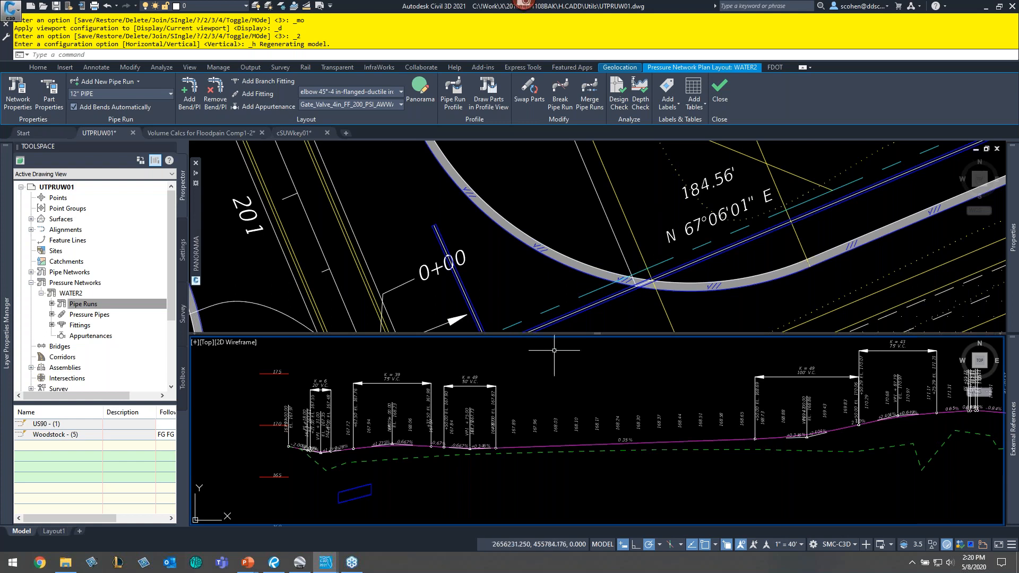
- Draw the Woodstock - (5) pipe run profile offset to the _WOODSTOCK profile in the existing Woodstock profile view
click(592, 513)
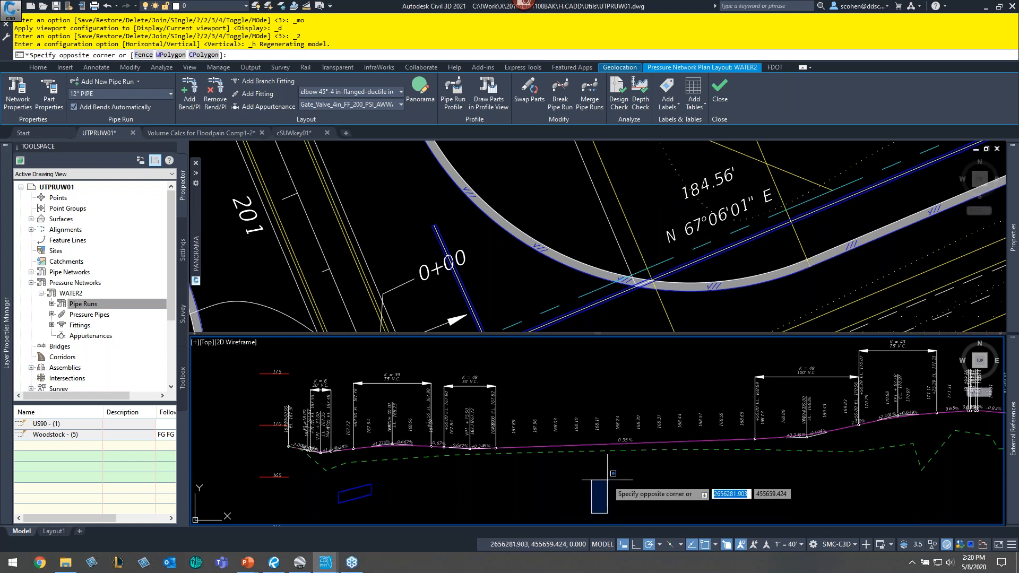
click(606, 481)
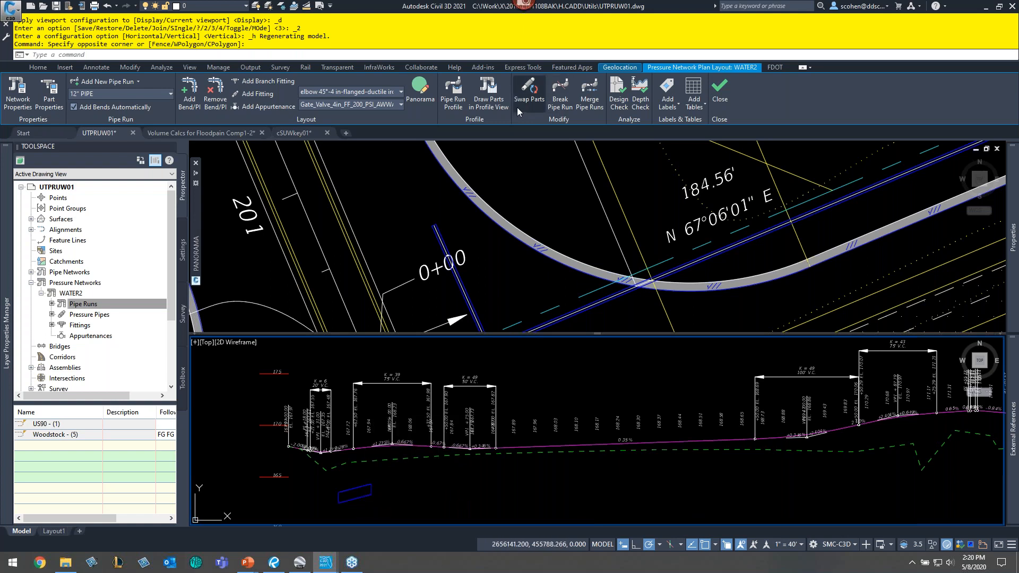
click(454, 95)
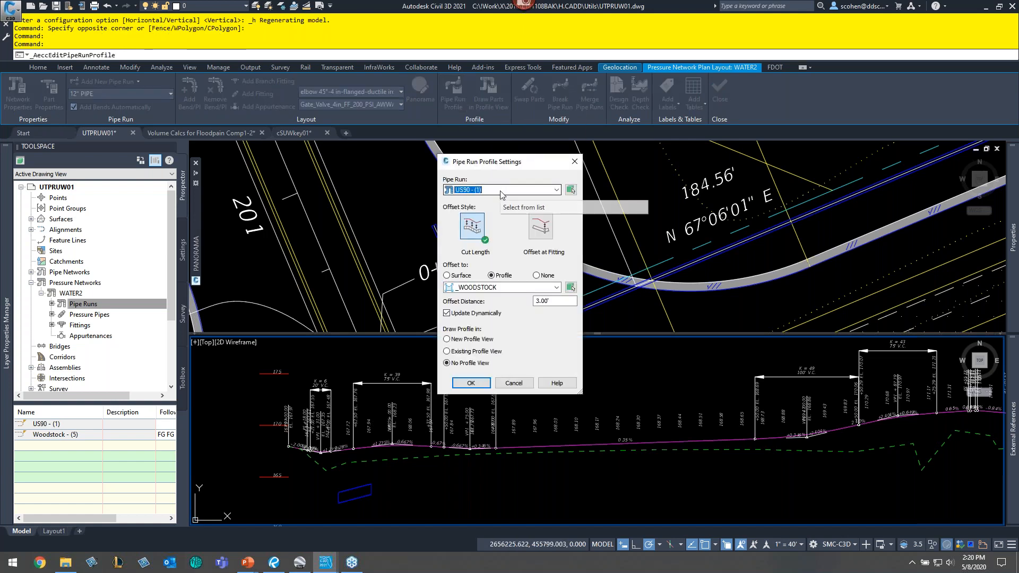
click(501, 191)
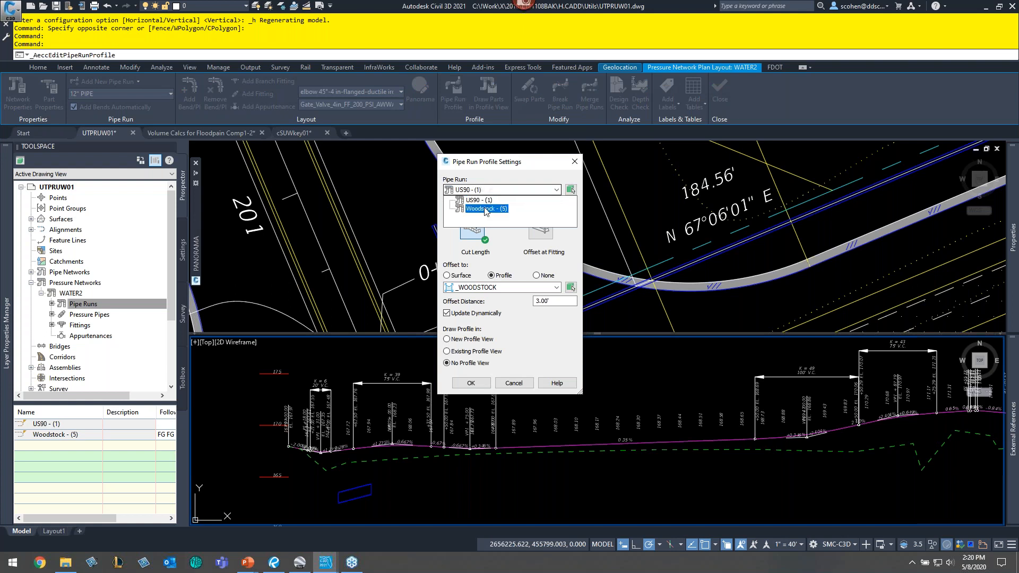
click(483, 209)
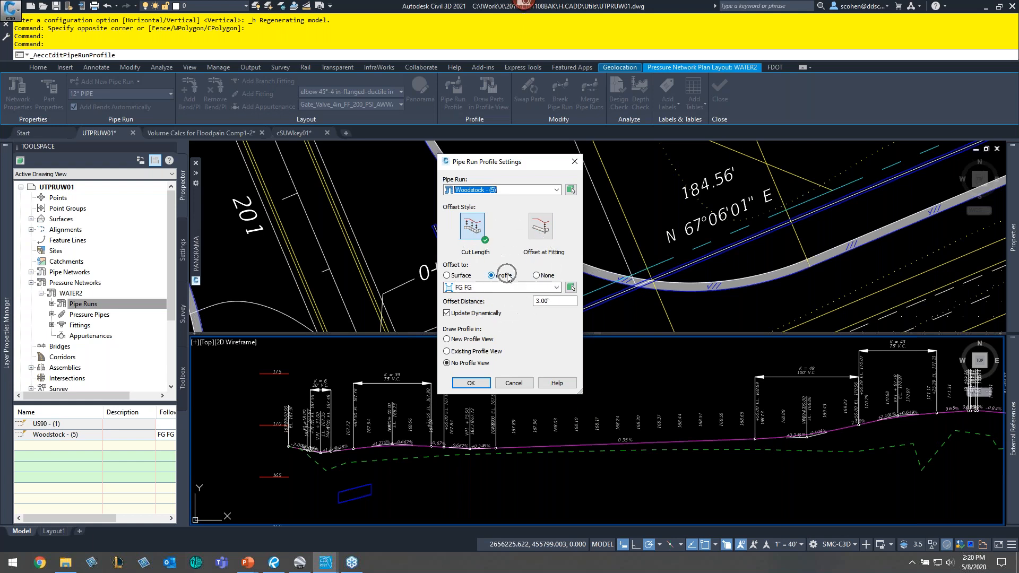
click(500, 287)
click(491, 299)
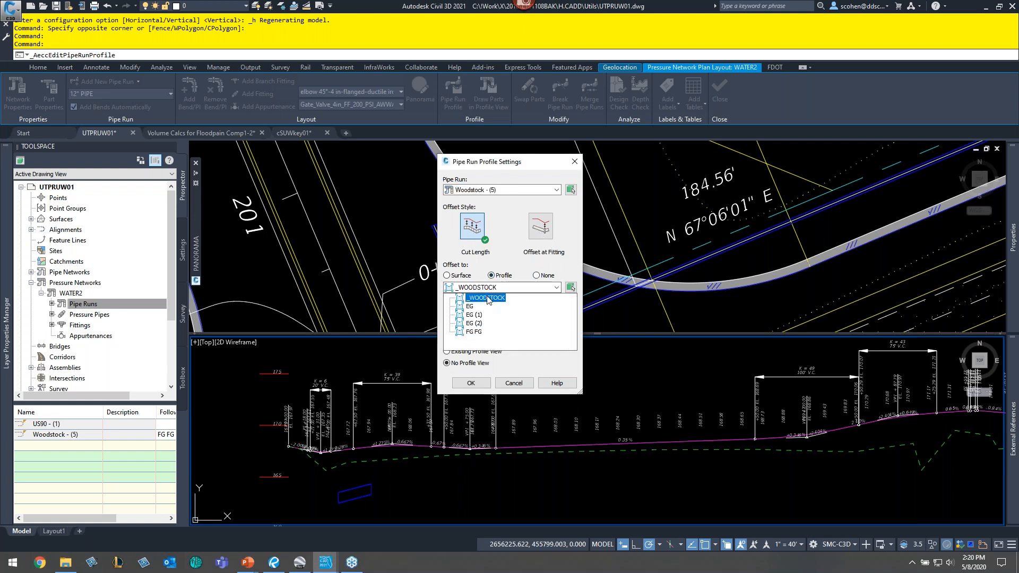
click(489, 299)
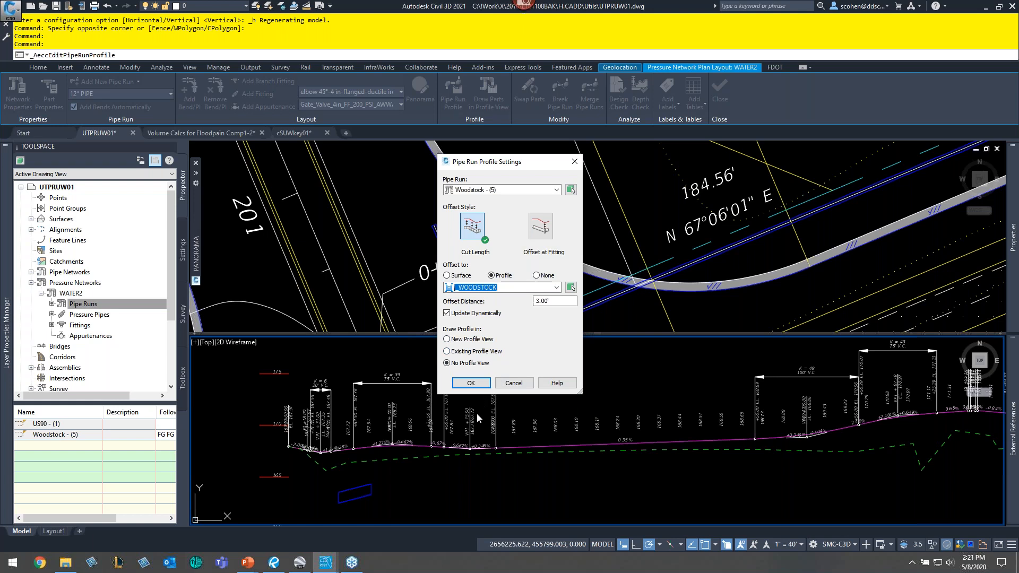
click(489, 352)
click(471, 382)
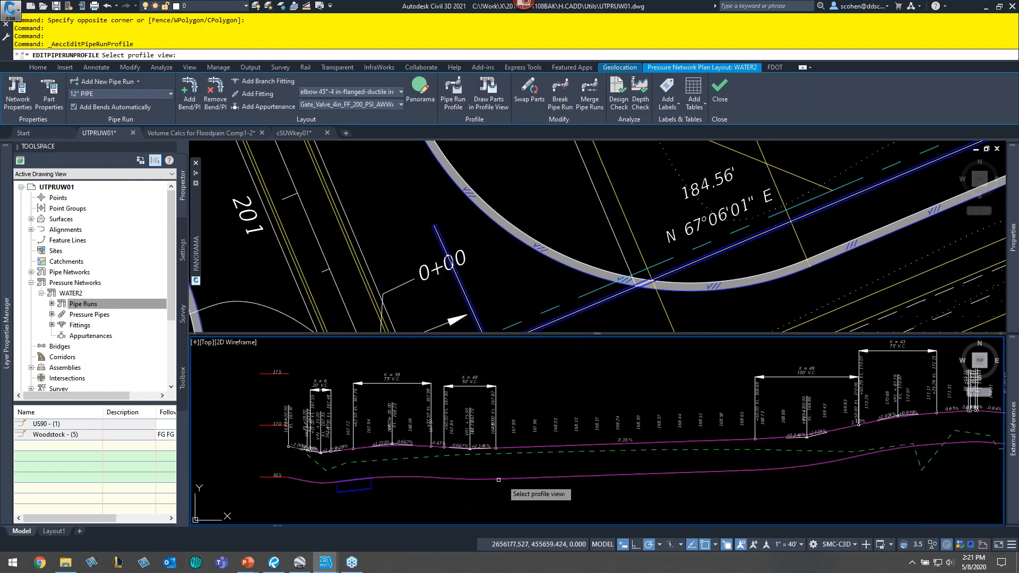
scroll(596, 457, down, 5)
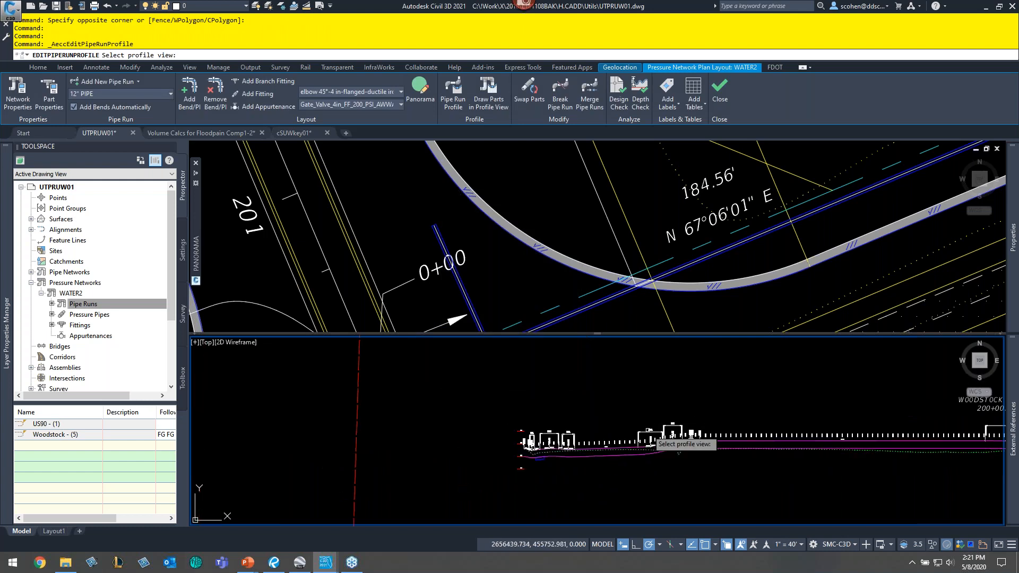
middle_drag(994, 400, 511, 405)
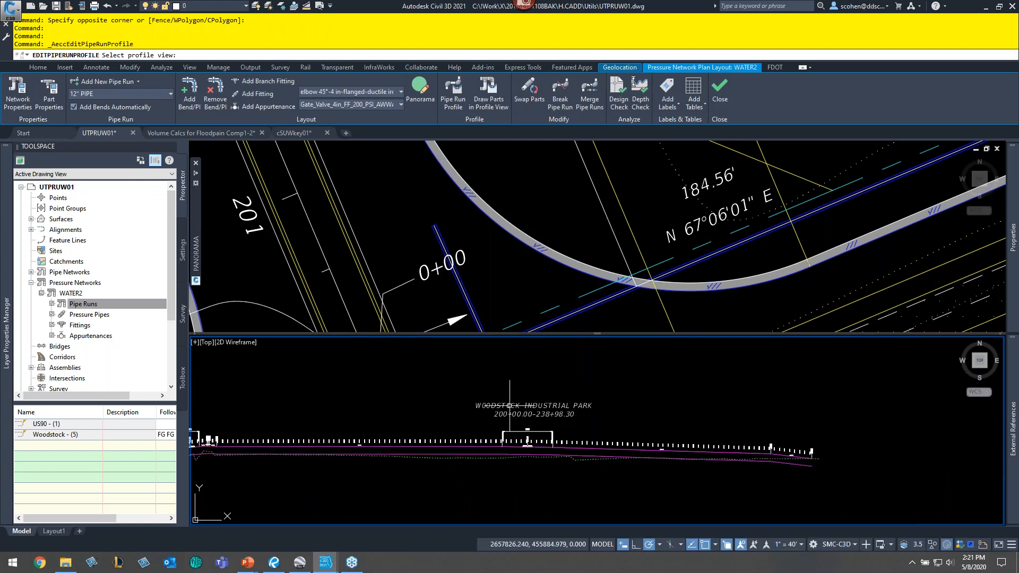
click(527, 440)
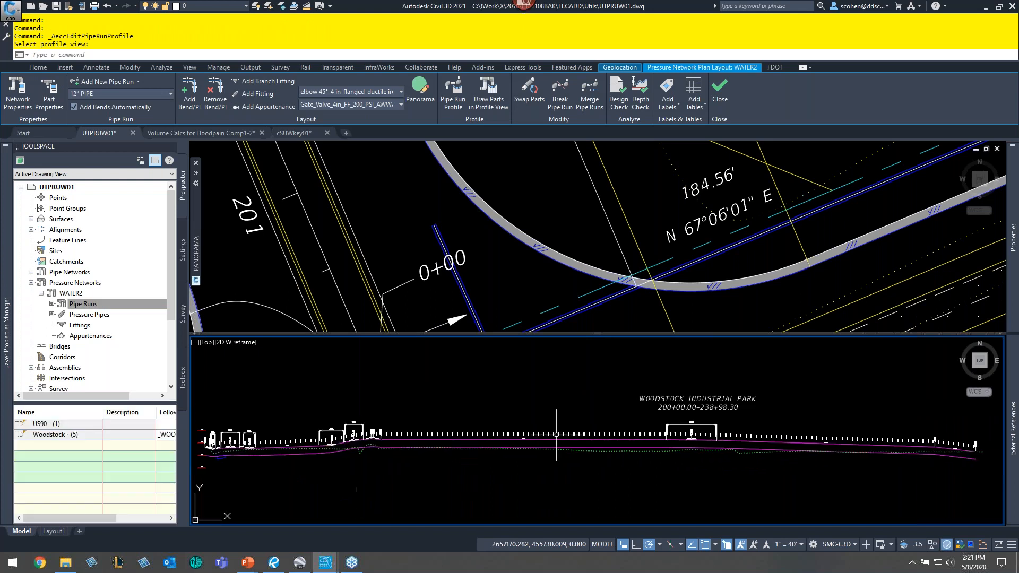
- Stretch a grip of the _WOODSTOCK profile line in the profile view, then undo the grip edit
scroll(539, 437, up, 5)
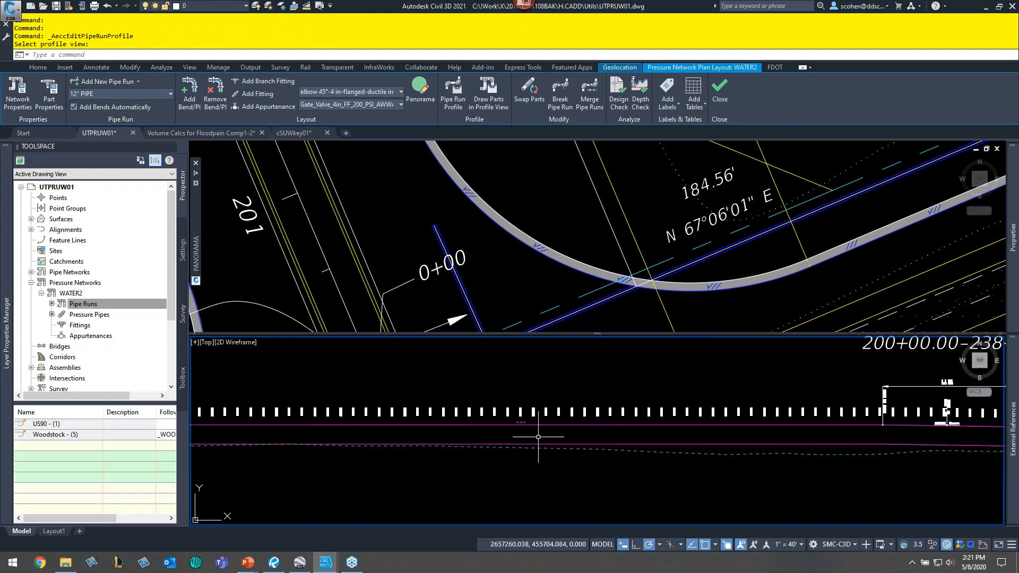
click(544, 425)
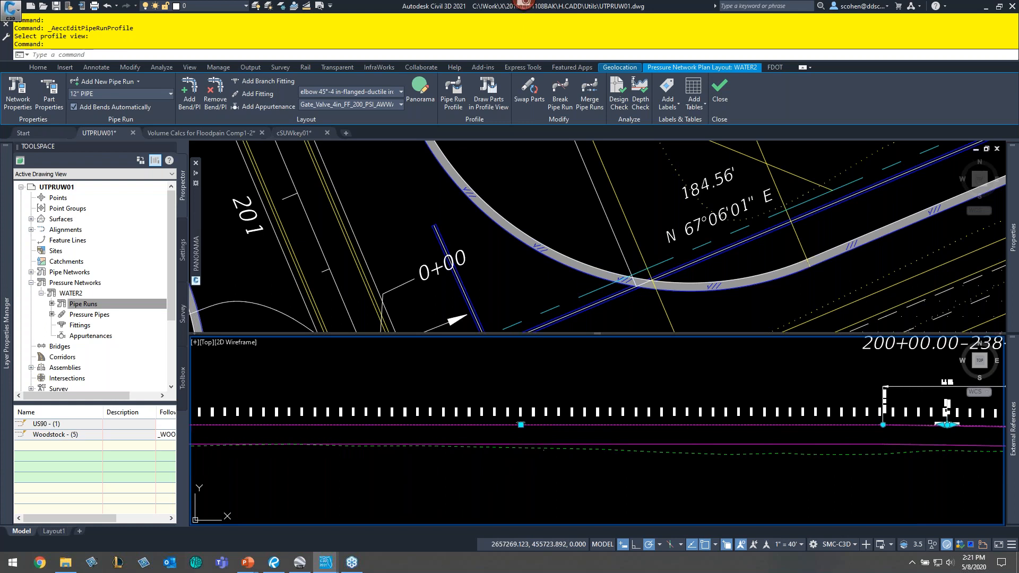
click(510, 424)
click(520, 424)
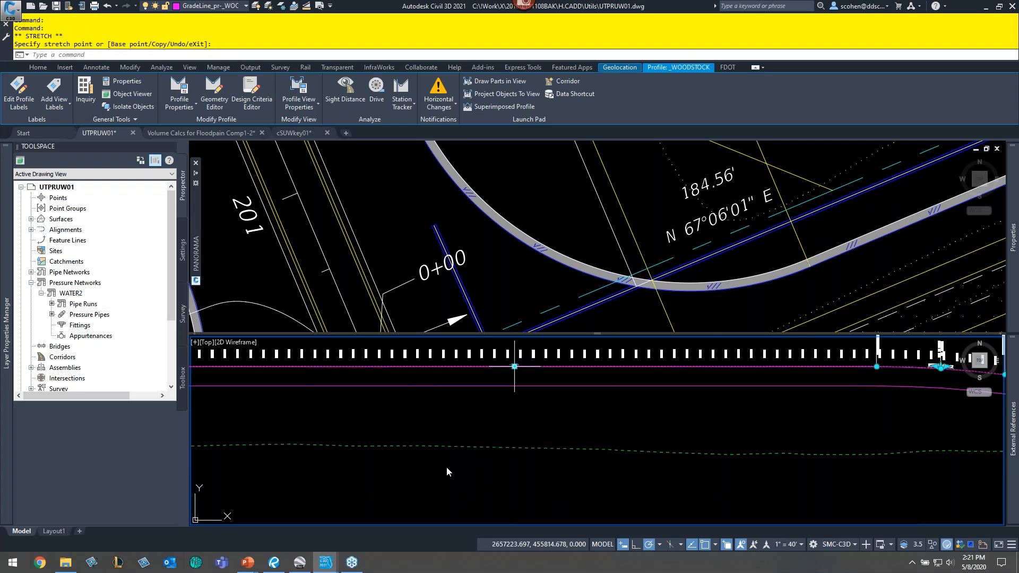
click(516, 370)
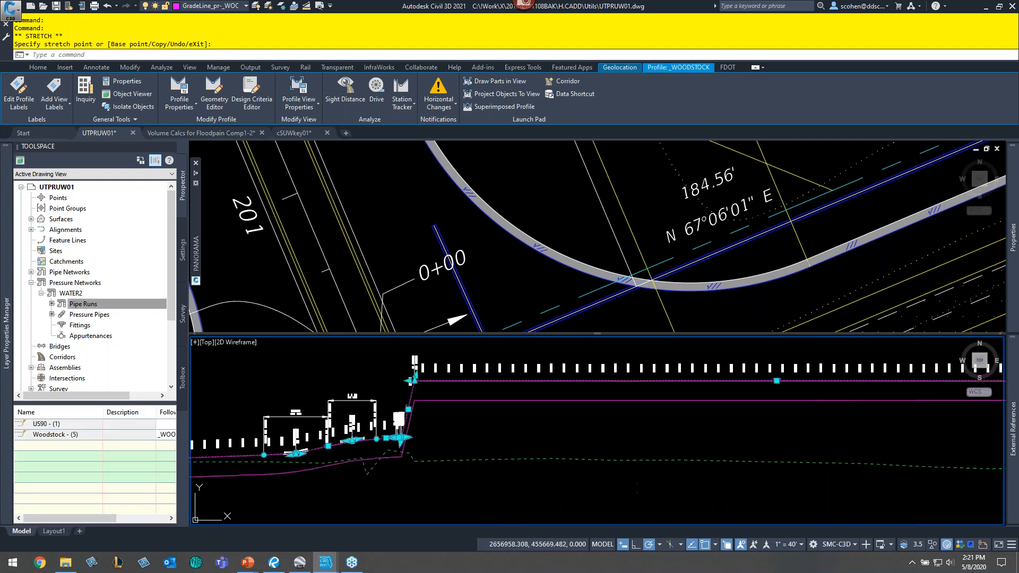
text(u)
key(Return)
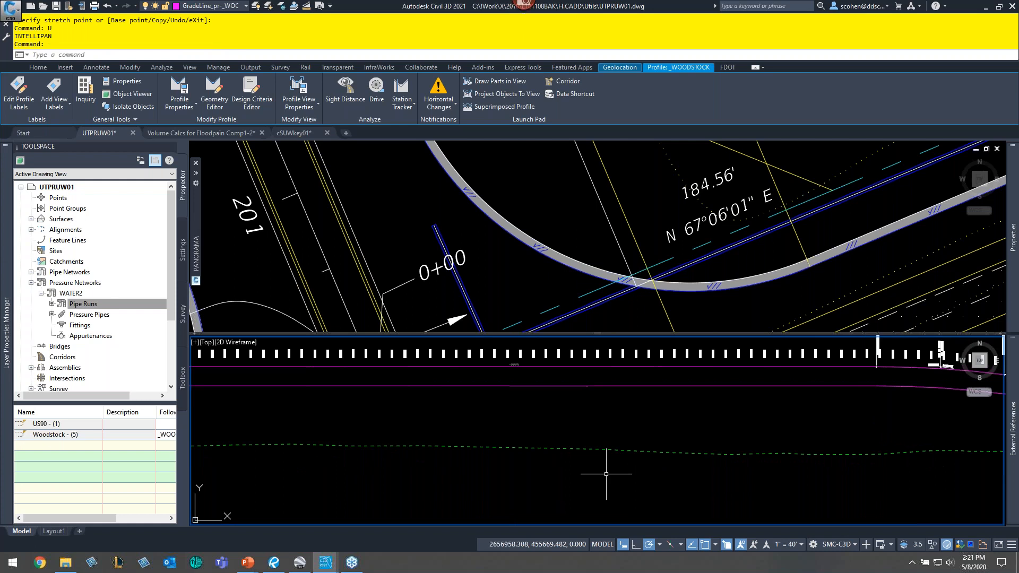
key(Return)
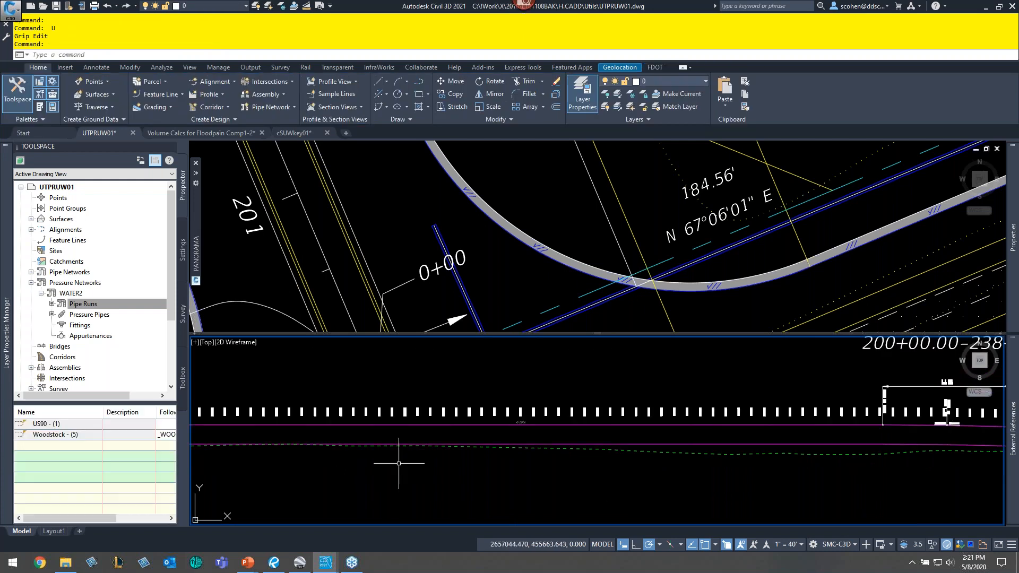
- Stretch the end of the pipe at station 0+00 northward along the road in the plan view
middle_drag(399, 463, 717, 479)
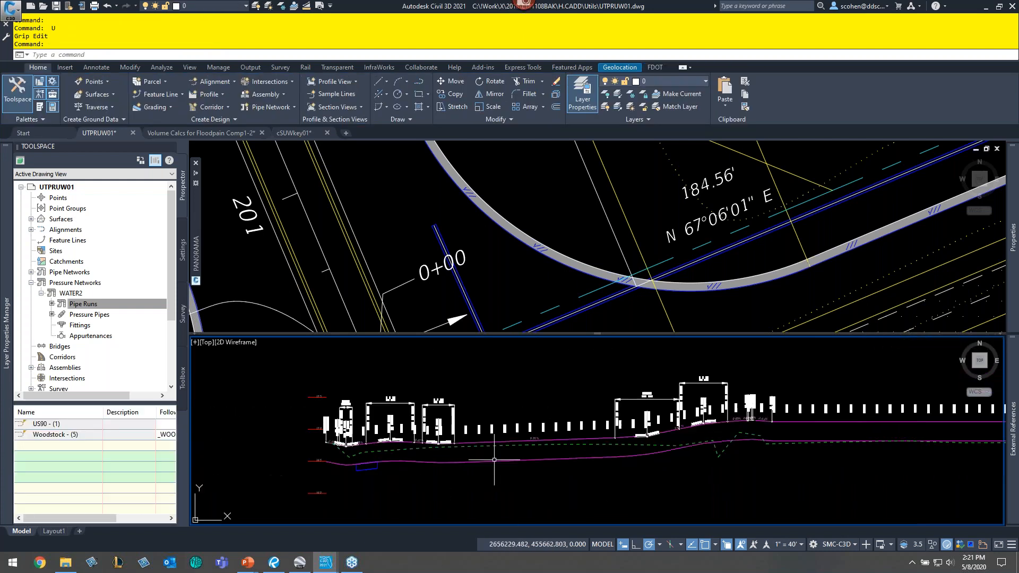
click(433, 228)
click(441, 231)
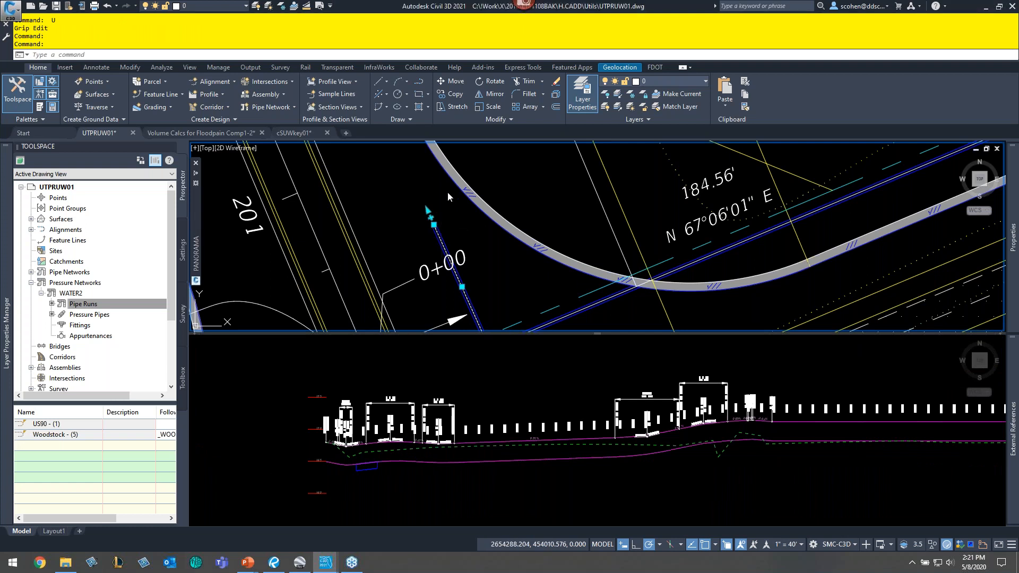
click(428, 212)
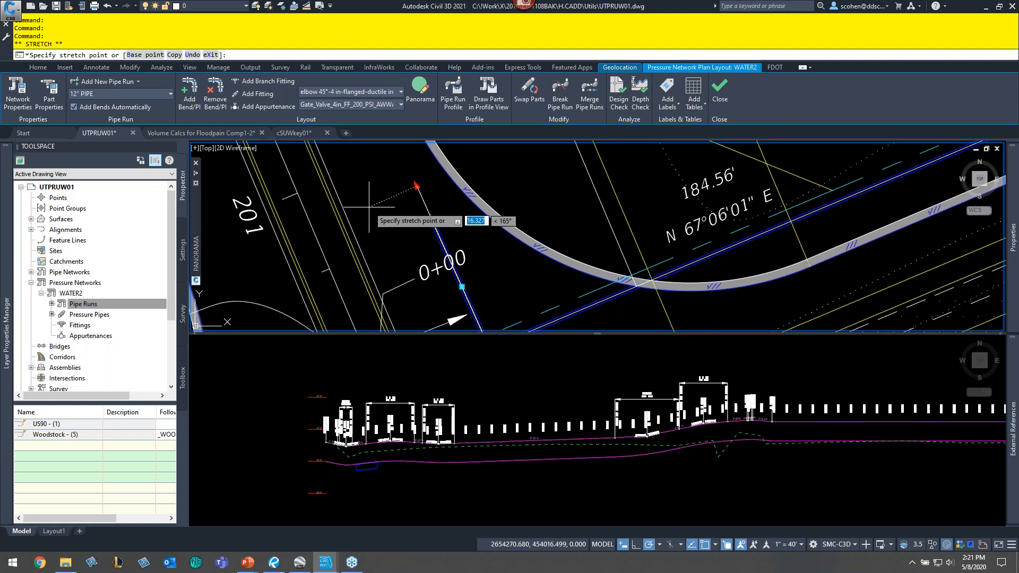
scroll(369, 206, down, 2)
scroll(369, 206, down, 2)
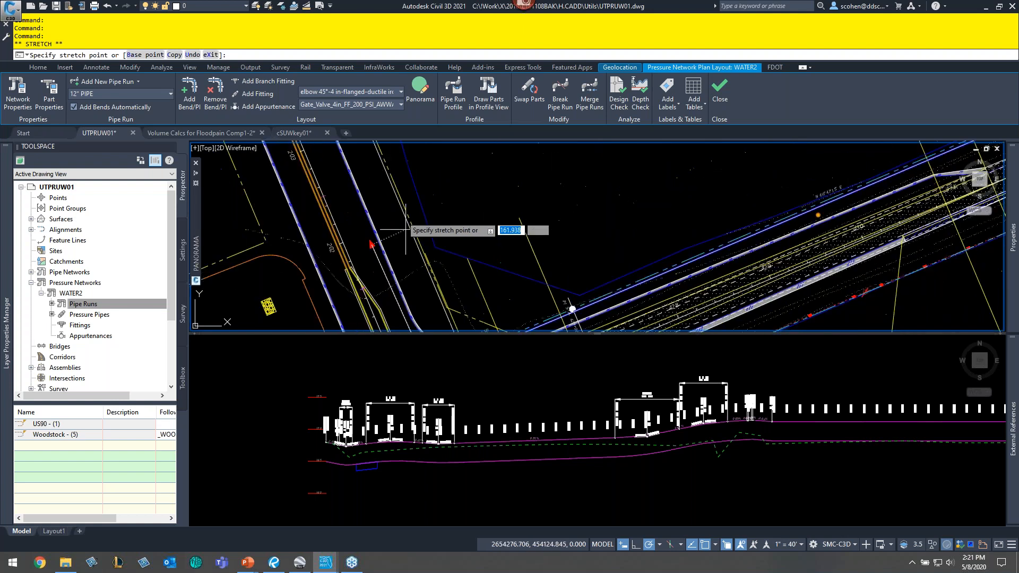
middle_drag(406, 230, 439, 308)
click(469, 178)
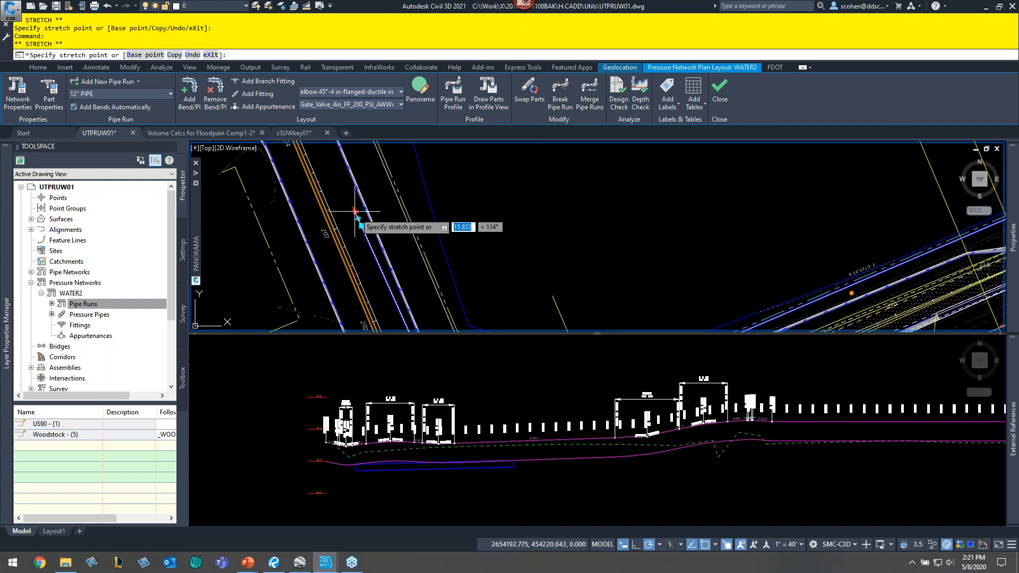
scroll(468, 198, down, 2)
middle_drag(467, 199, 544, 334)
click(451, 188)
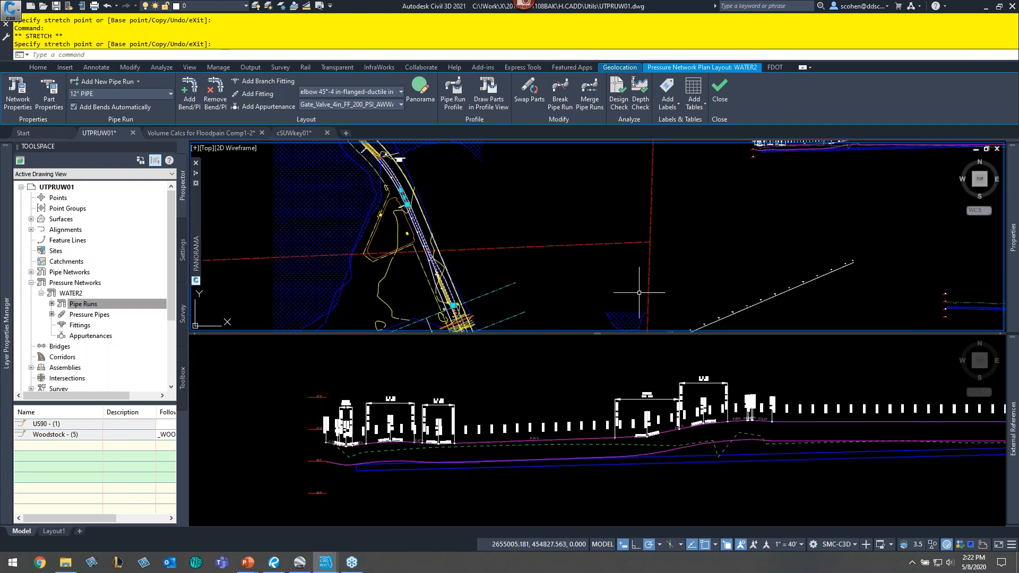
- Stretch a grip of the pipe run profile line upward in the profile view, then undo the last view changes
click(796, 487)
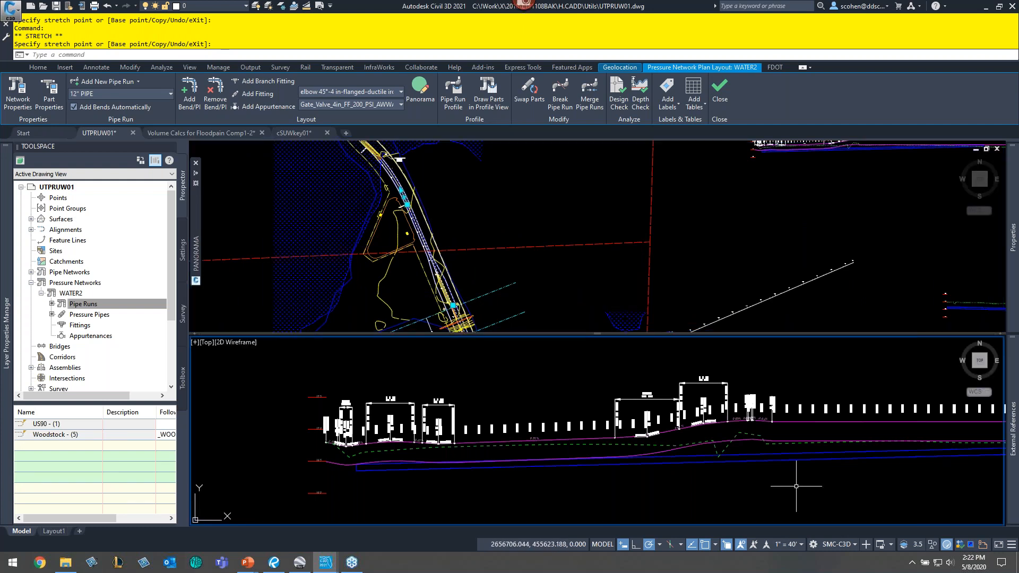
middle_drag(797, 486, 518, 437)
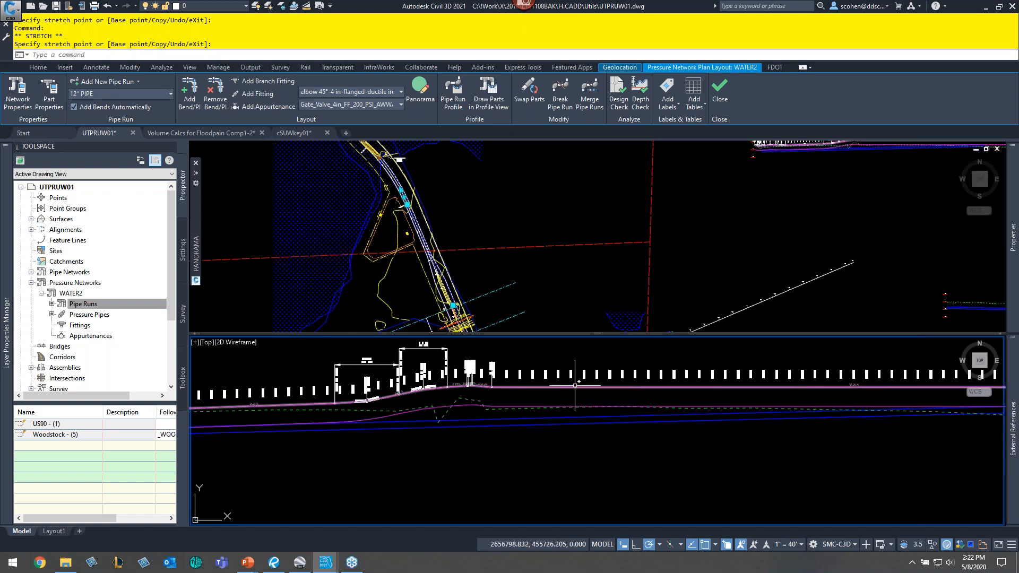
click(575, 385)
middle_drag(829, 391, 577, 434)
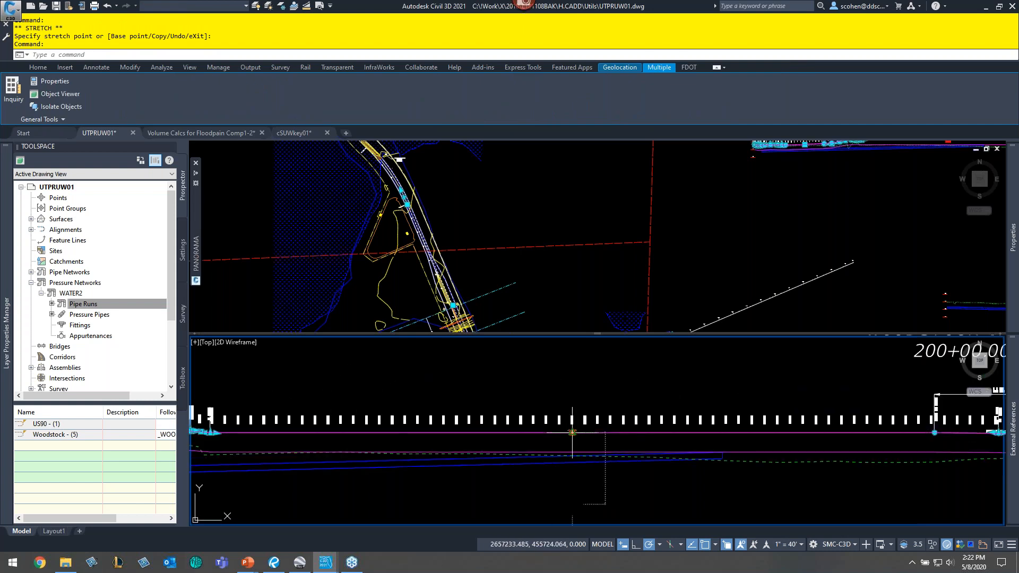
click(572, 432)
click(572, 383)
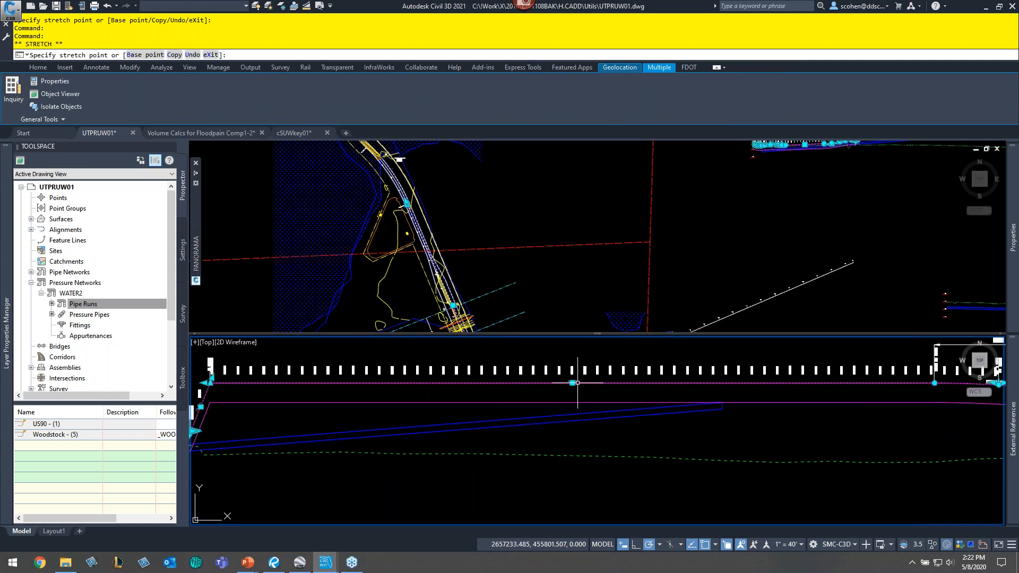
middle_drag(208, 481, 497, 412)
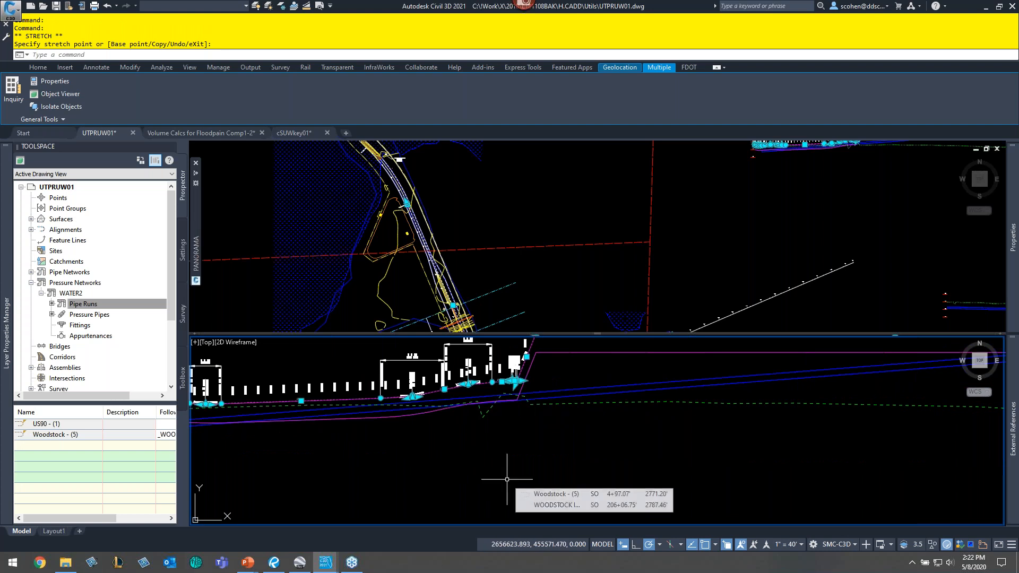
key(ctrl+z)
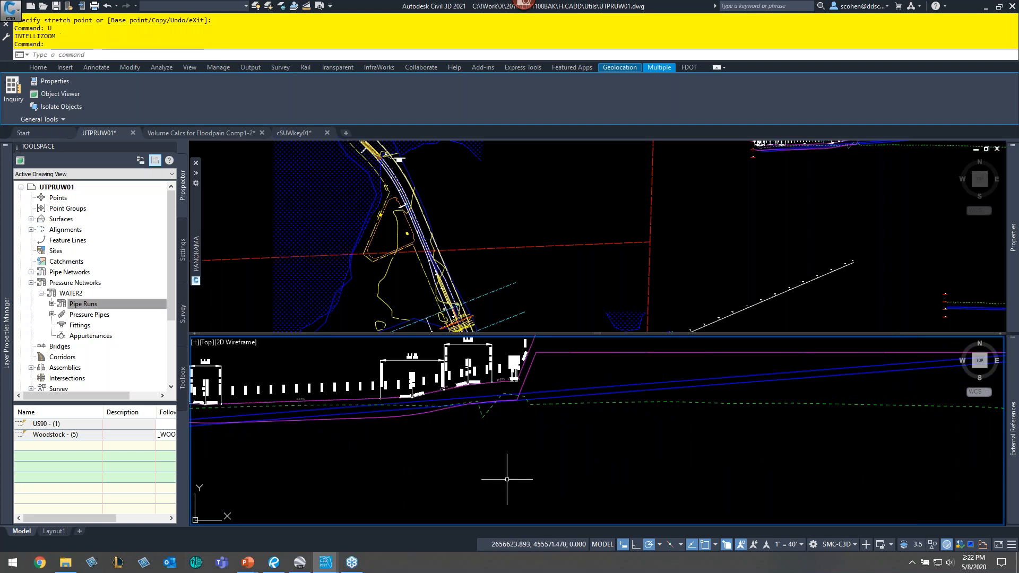
text(u)
key(Return)
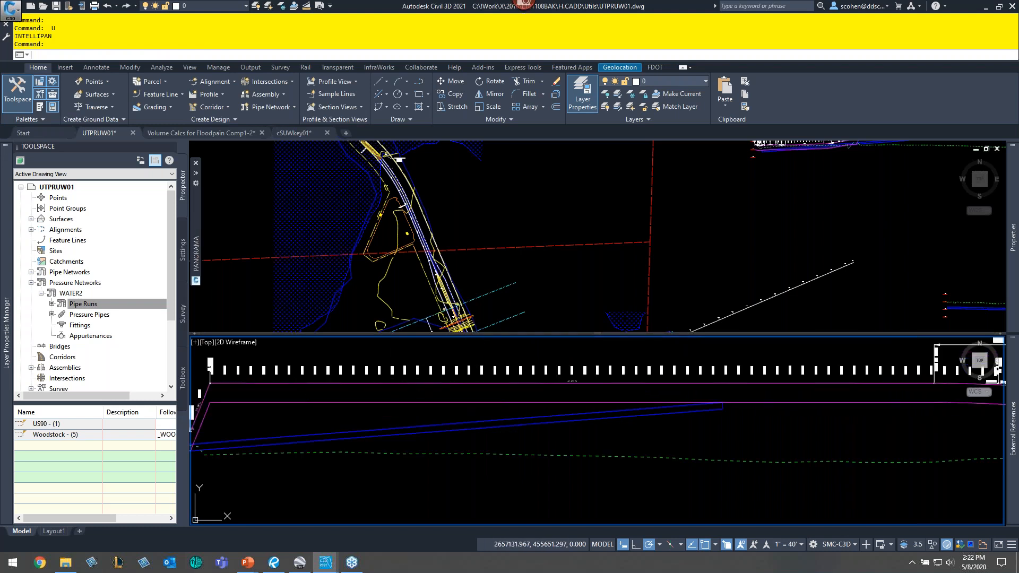
- Delete four PVIs from the Woodstock - (5) pipe run profile with the Edit Profile Geometry Delete PVI tool
middle_drag(412, 493, 567, 470)
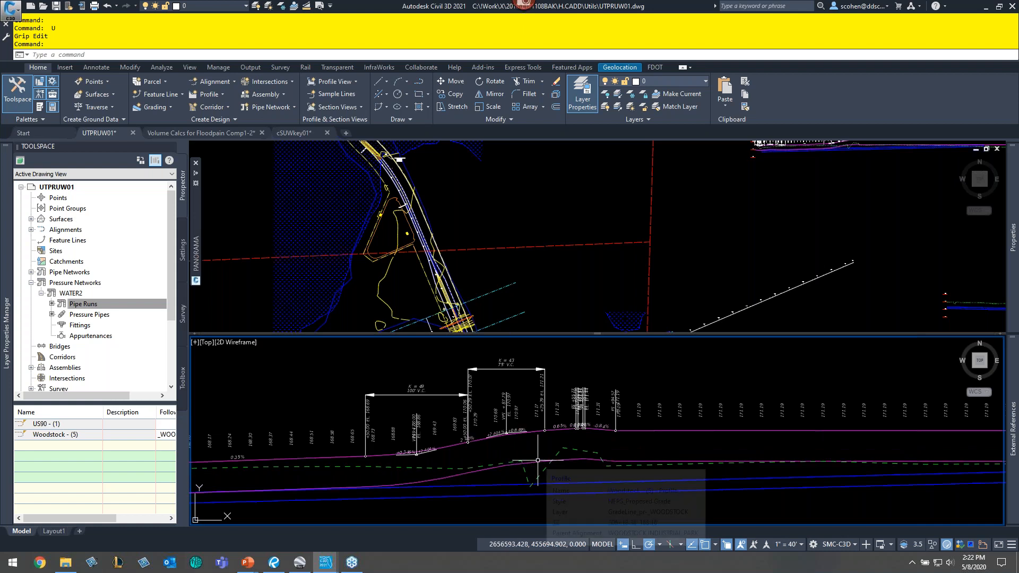
click(538, 460)
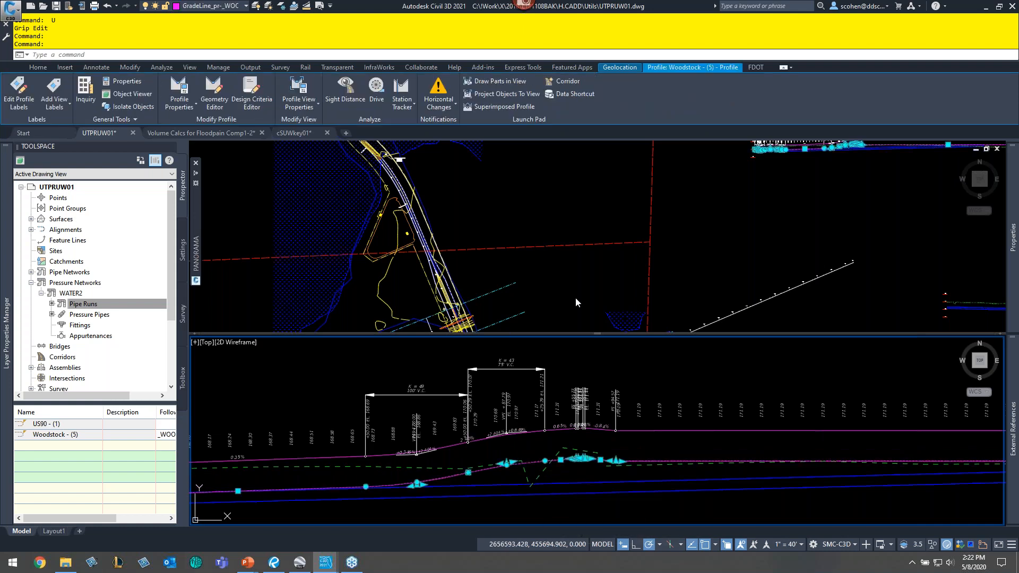
right_click(618, 390)
click(679, 312)
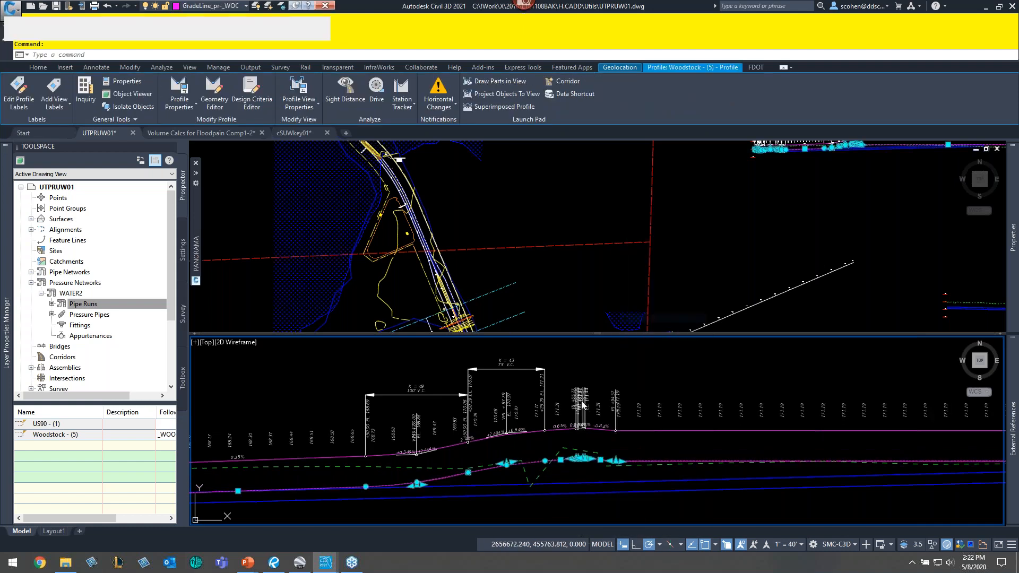
drag(594, 231, 686, 321)
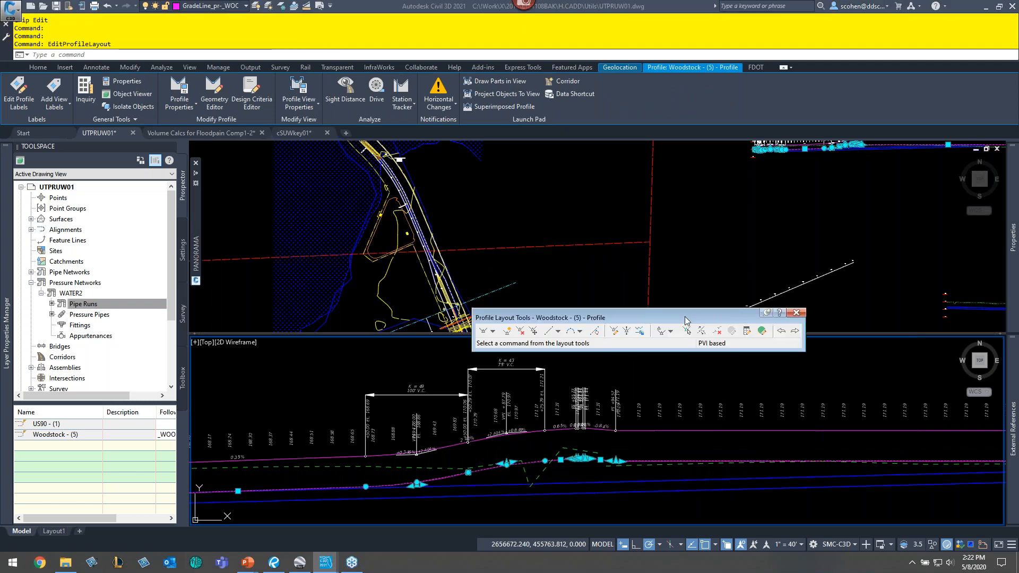
click(521, 331)
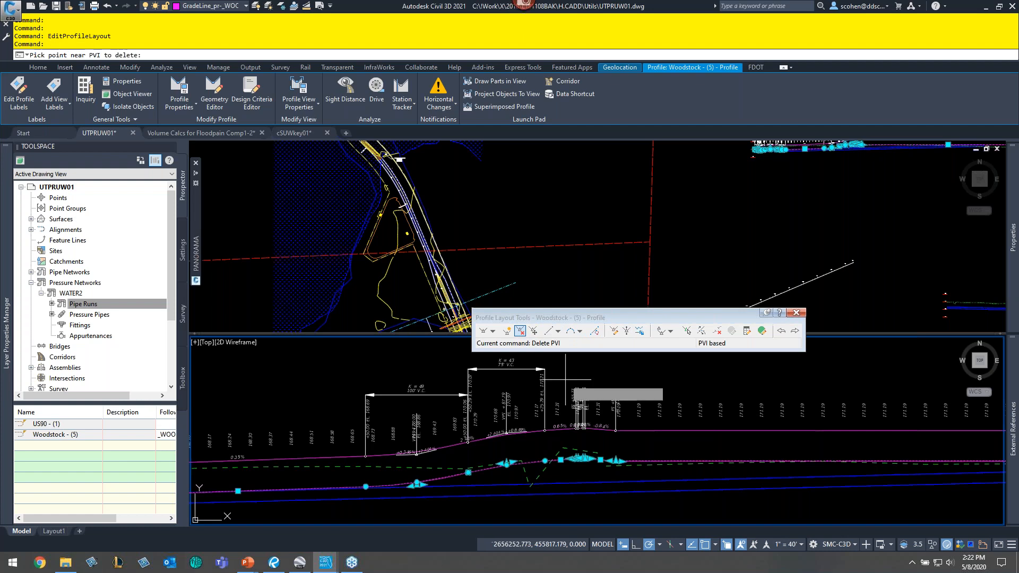
click(596, 467)
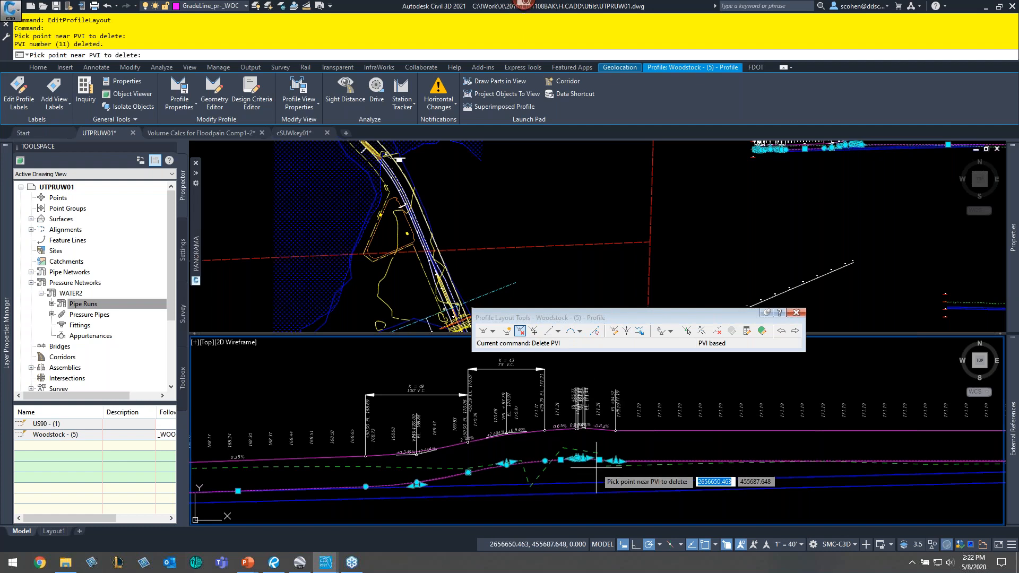
click(596, 468)
click(596, 468)
click(596, 467)
click(596, 468)
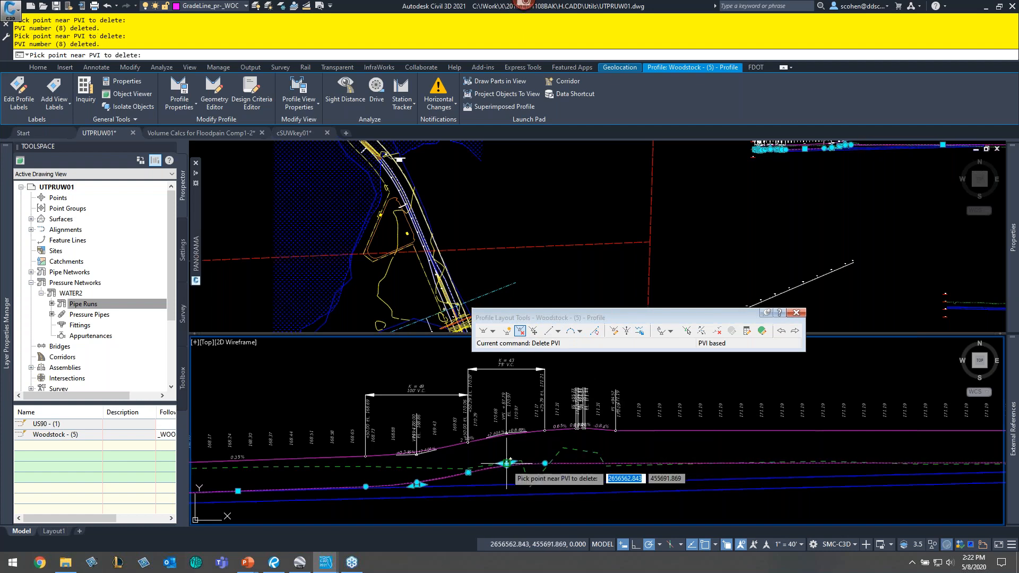
click(509, 465)
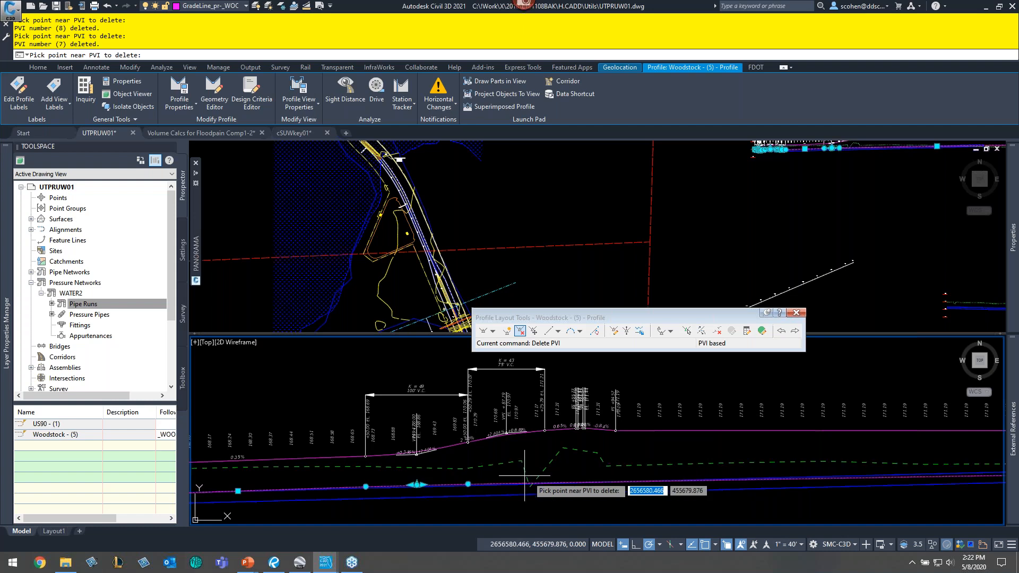
key(Escape)
- Stretch a grip of the _WOODSTOCK profile line upward in the profile view
middle_drag(717, 417, 615, 419)
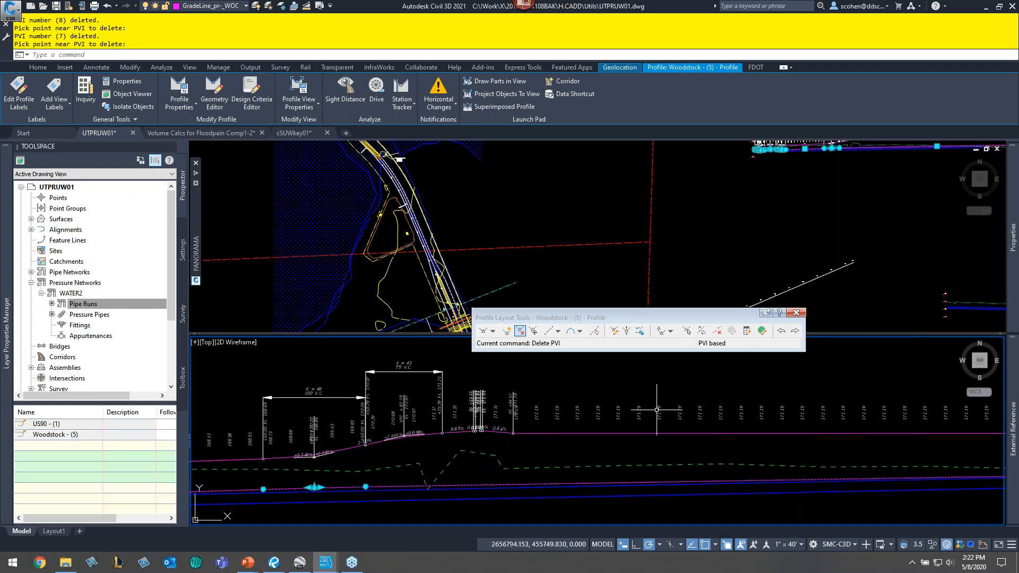
middle_drag(954, 456, 560, 426)
middle_drag(670, 446, 509, 456)
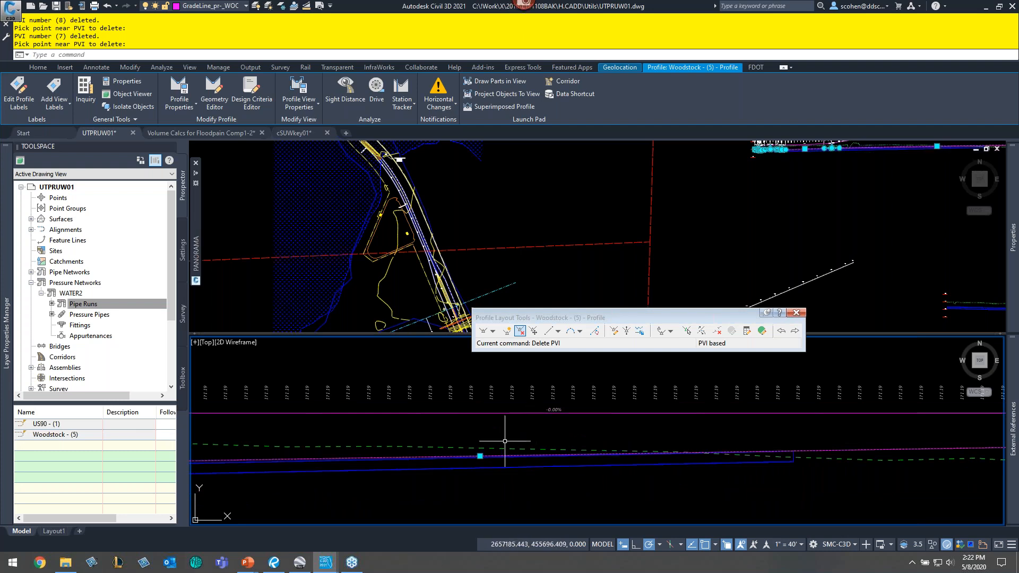
key(Escape)
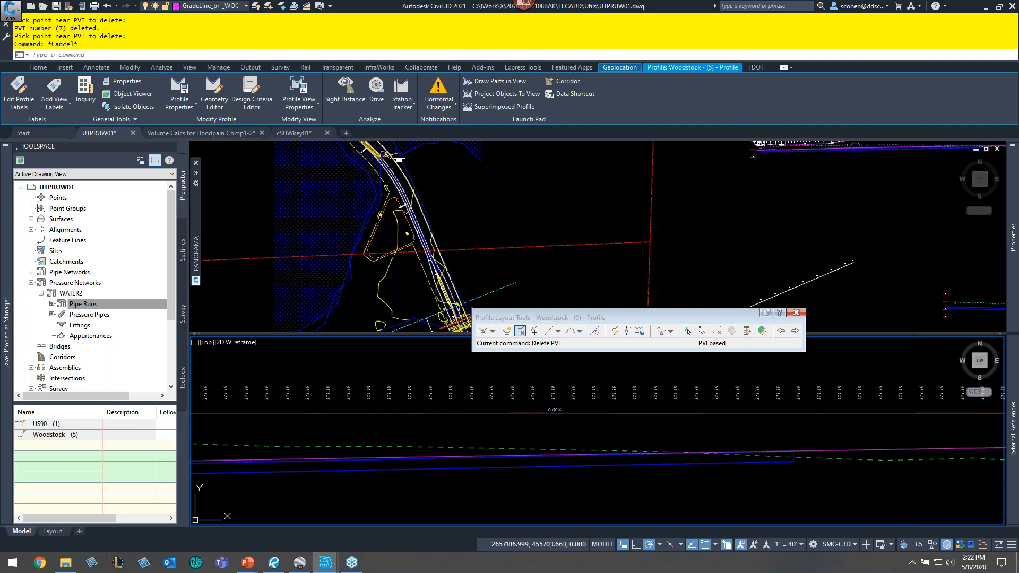
click(480, 457)
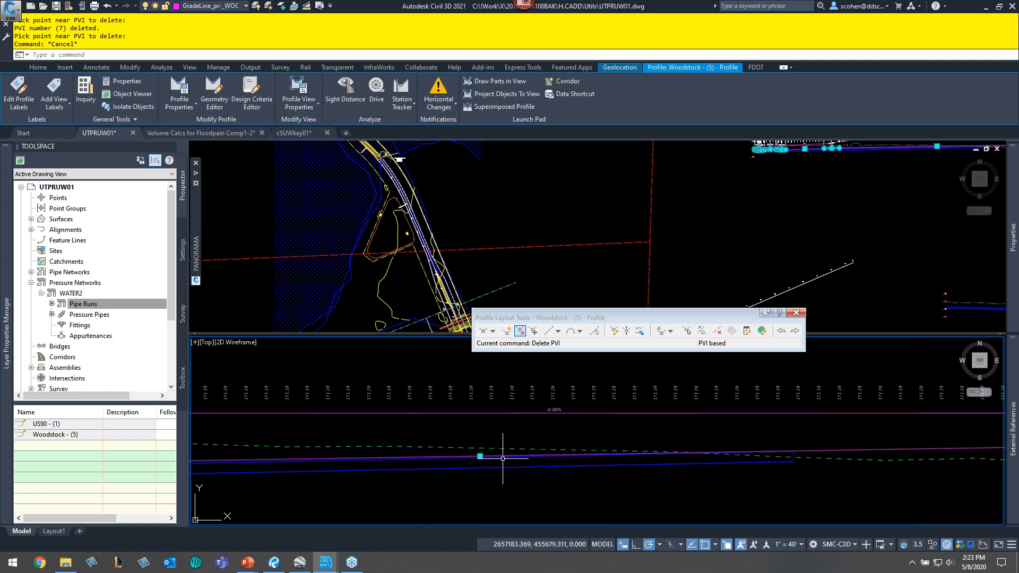
click(480, 456)
key(Escape)
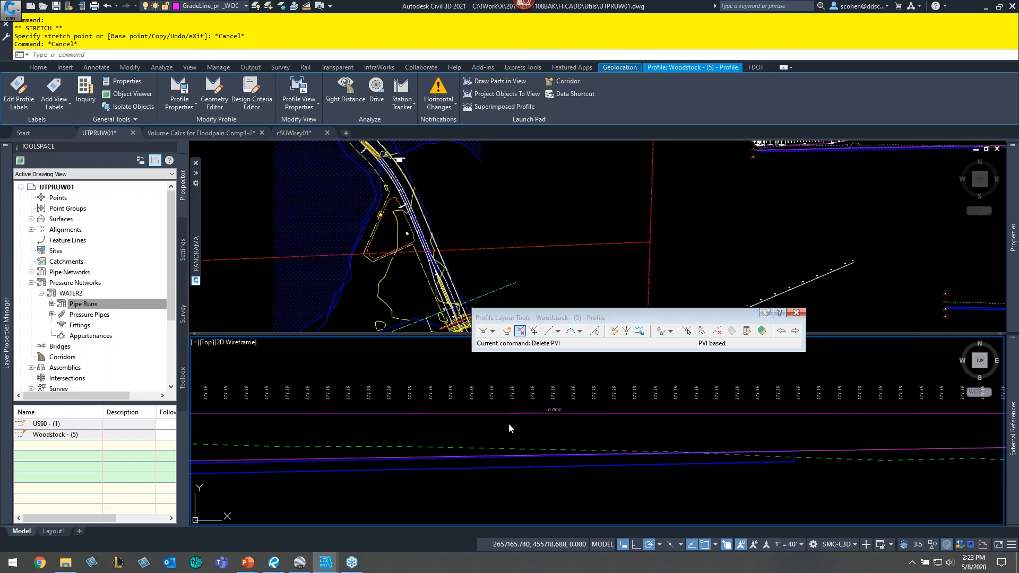
key(Escape)
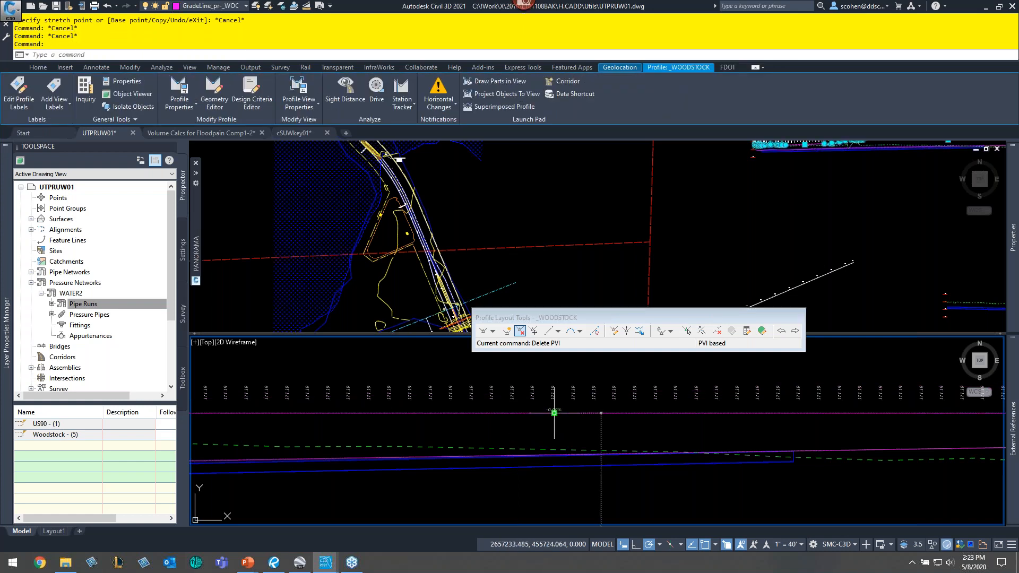
click(554, 412)
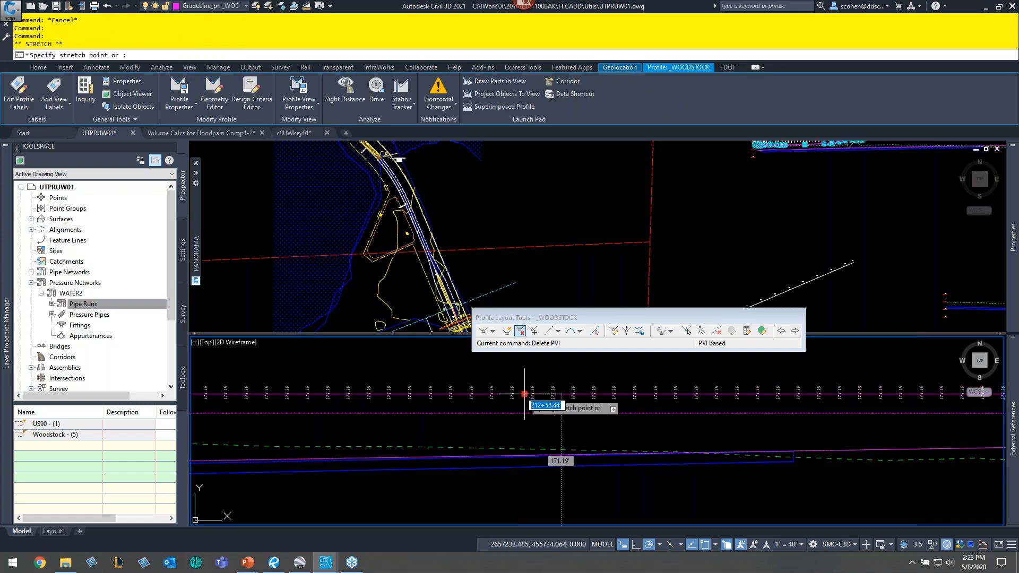
scroll(677, 383, down, 5)
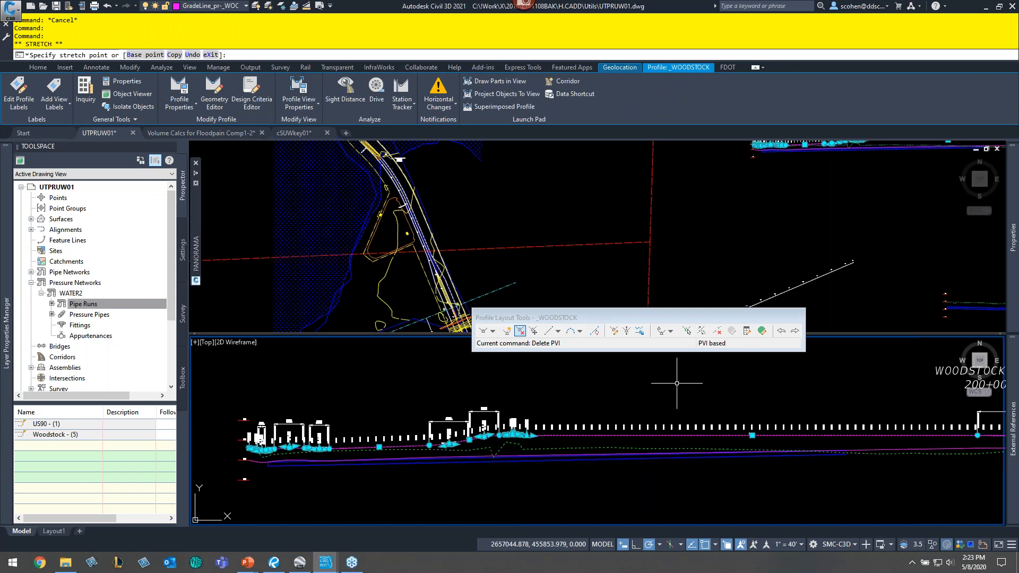
click(752, 435)
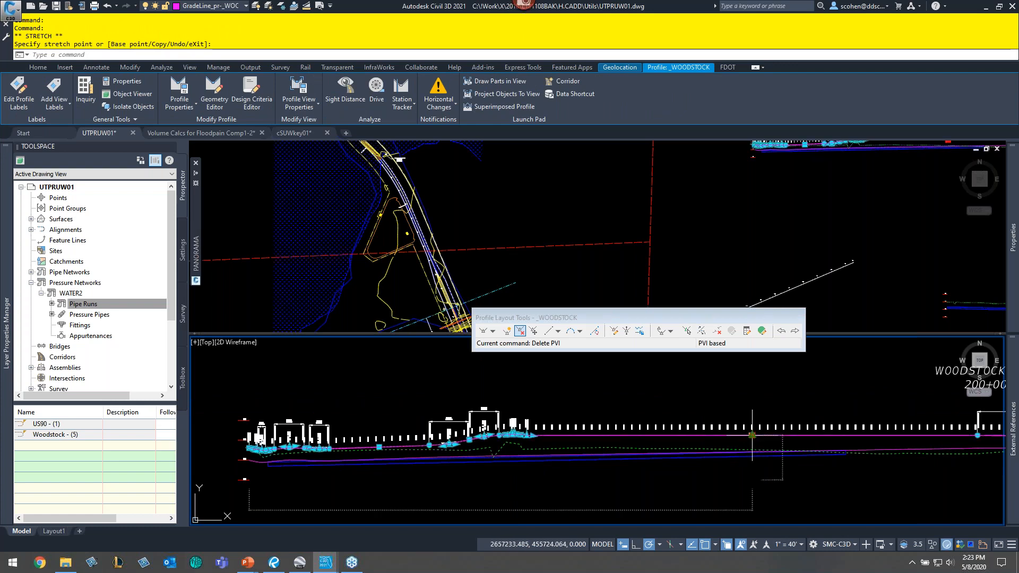
click(752, 435)
click(764, 410)
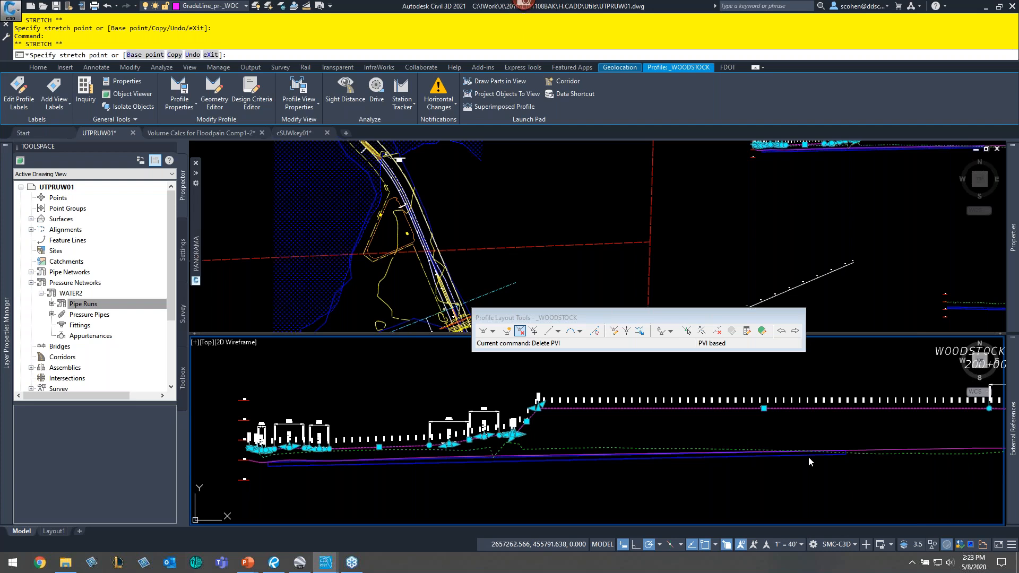
key(Escape)
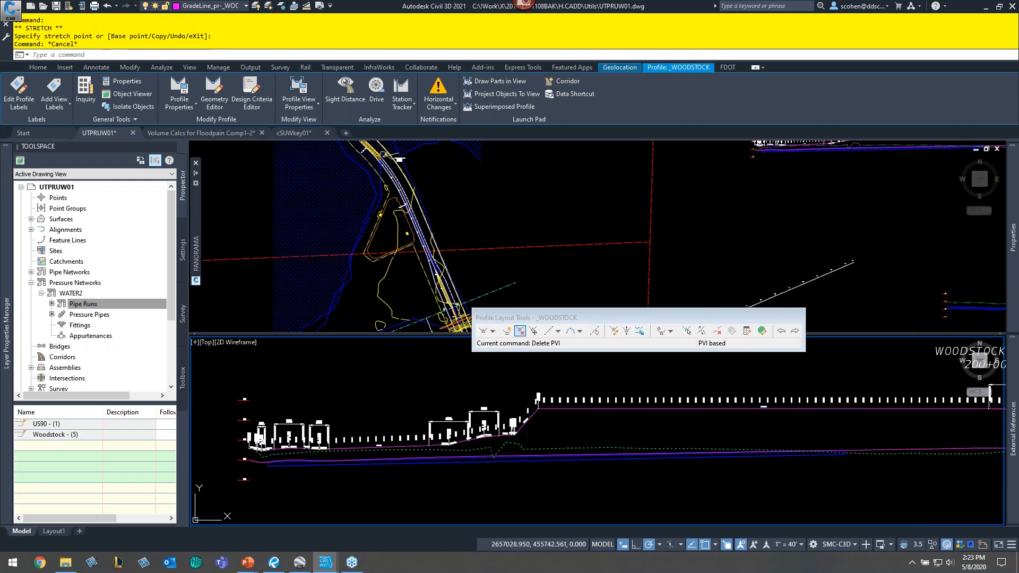
key(Escape)
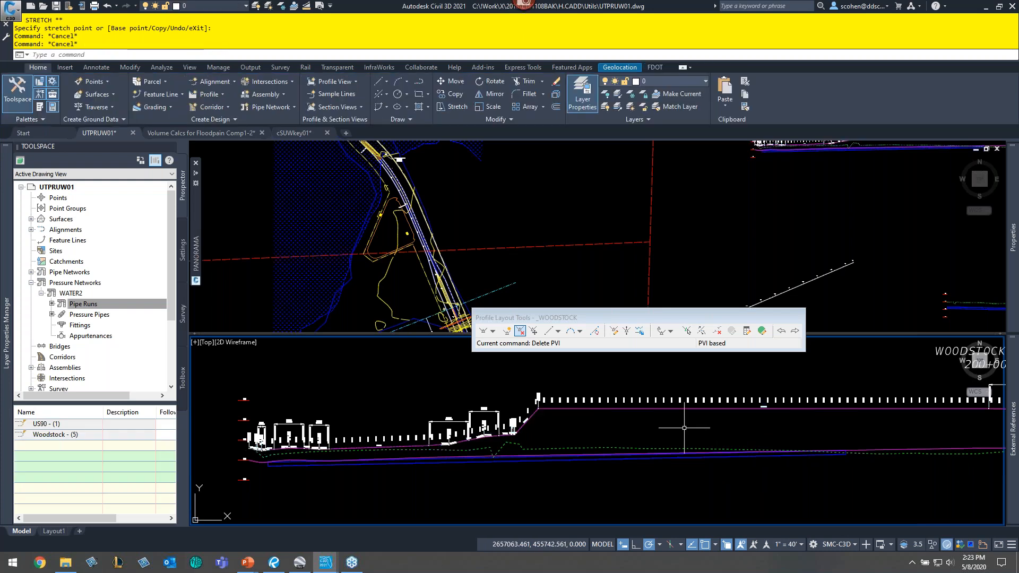
- Undo the last profile edit
key(Return)
key(Return)
key(Return)
key(Return)
key(Return)
key(Return)
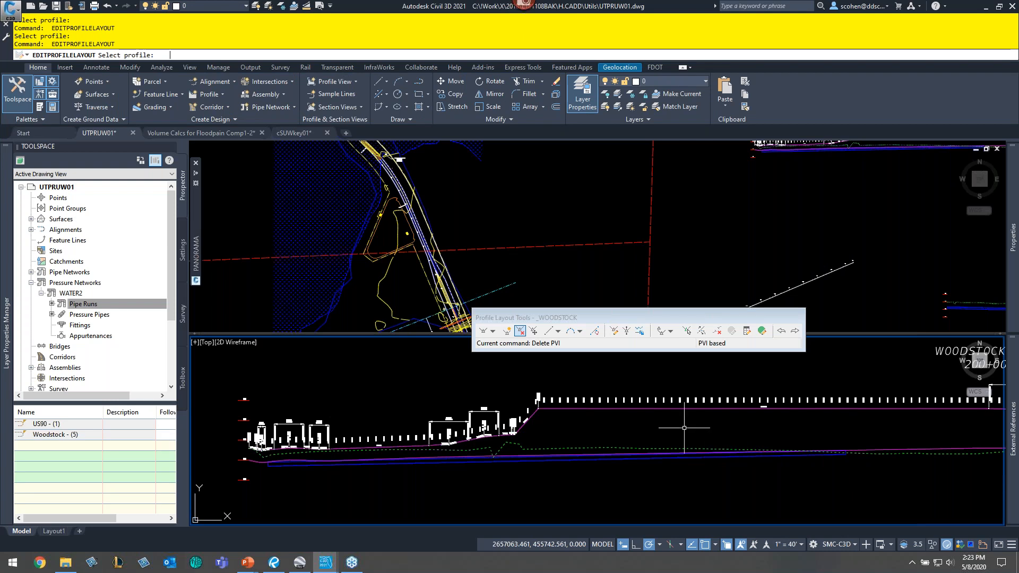
key(Escape)
text(u)
key(Return)
key(Return)
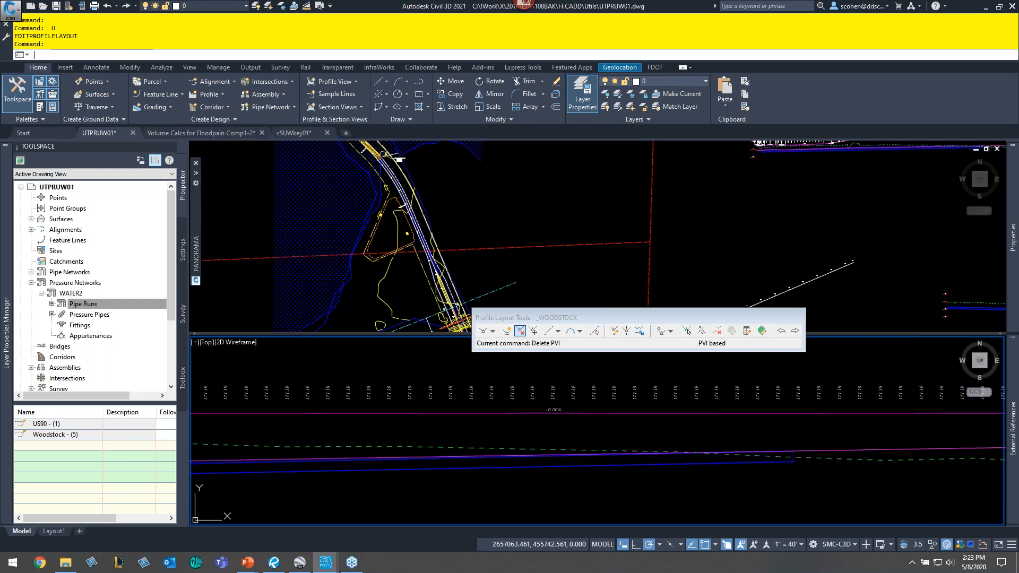
key(Escape)
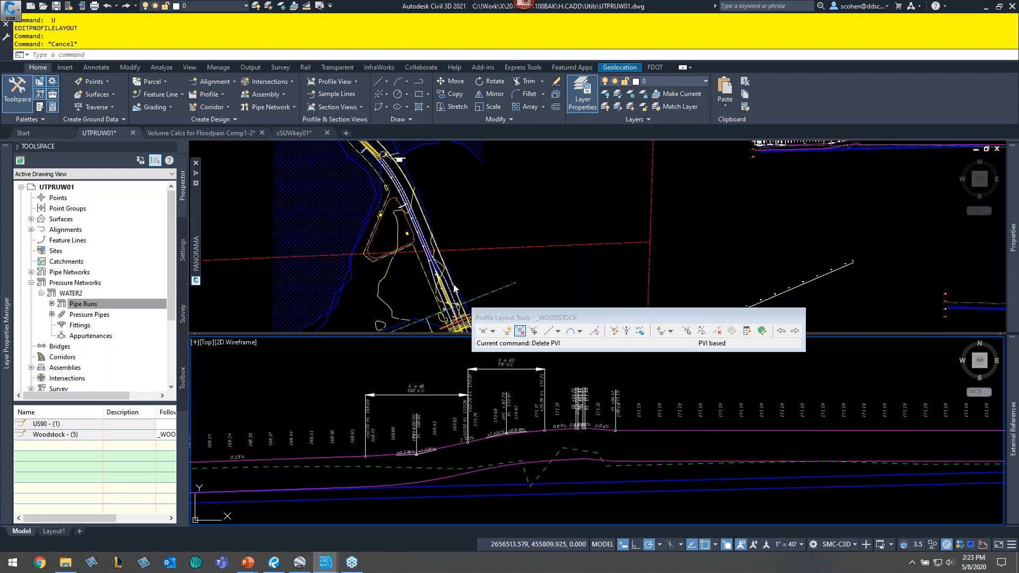
- Examine the start of the Woodstock pipe run at station 0+00 in a maximized plan viewport
mouse_move(454, 289)
middle_down()
mouse_move(381, 203)
mouse_move(387, 145)
middle_up()
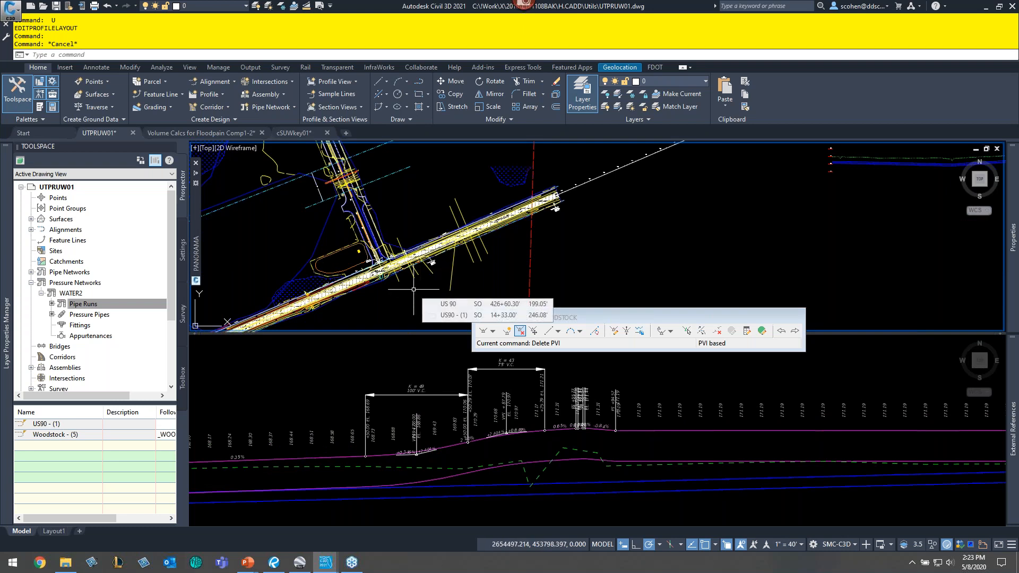
drag(572, 317, 569, 208)
click(798, 203)
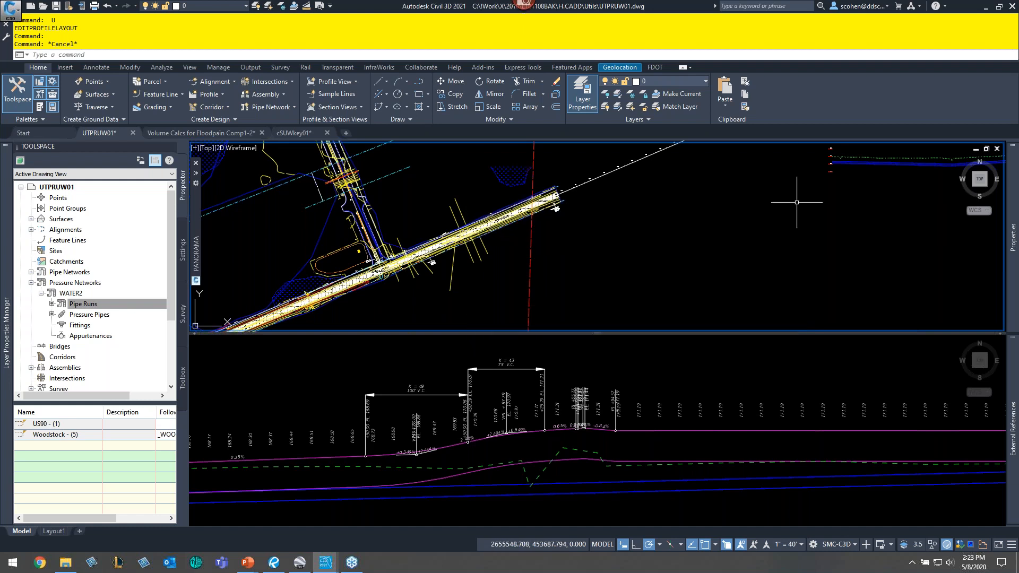
key(Escape)
key(Escape)
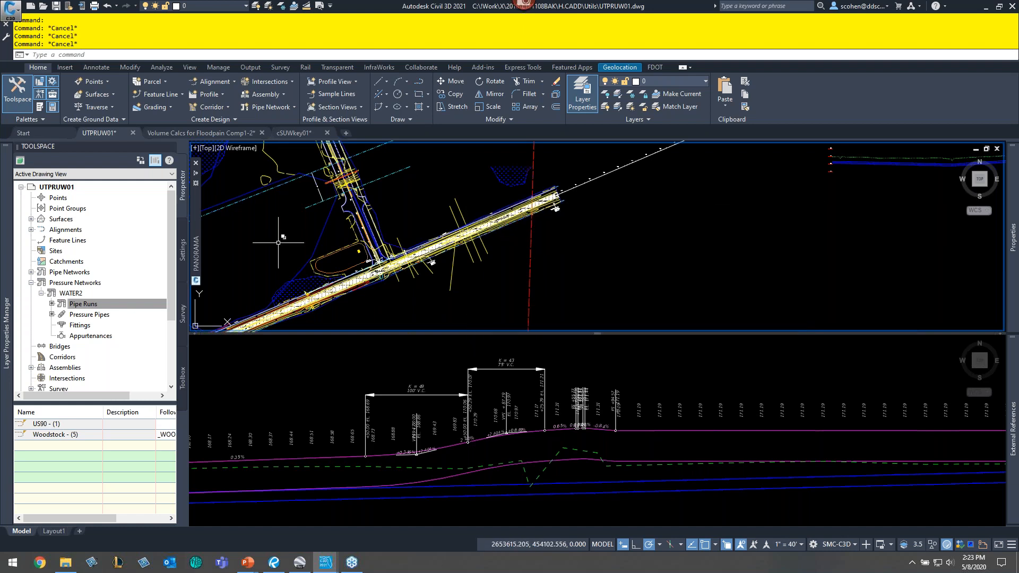
double_click(197, 149)
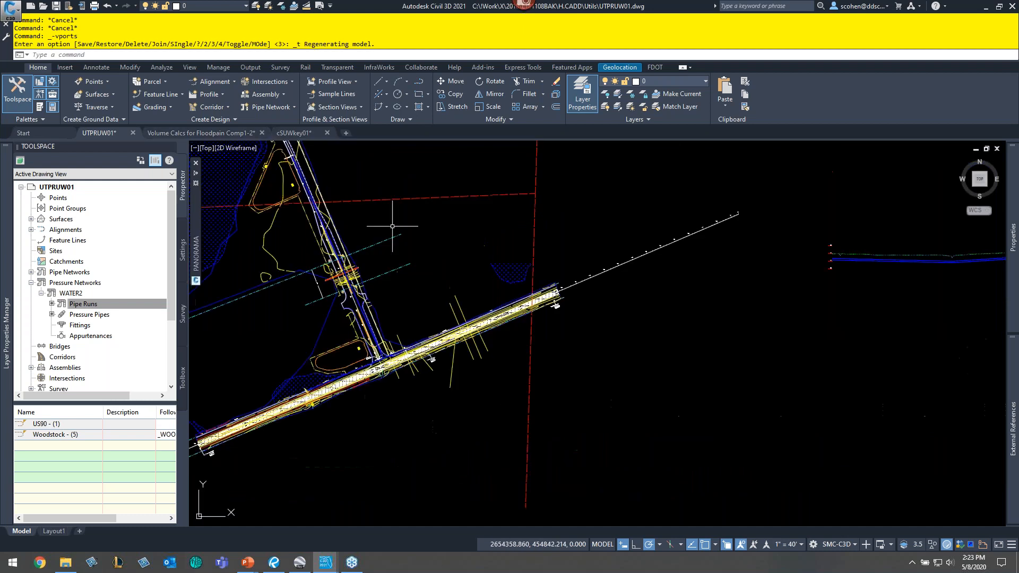
scroll(461, 406, up, 4)
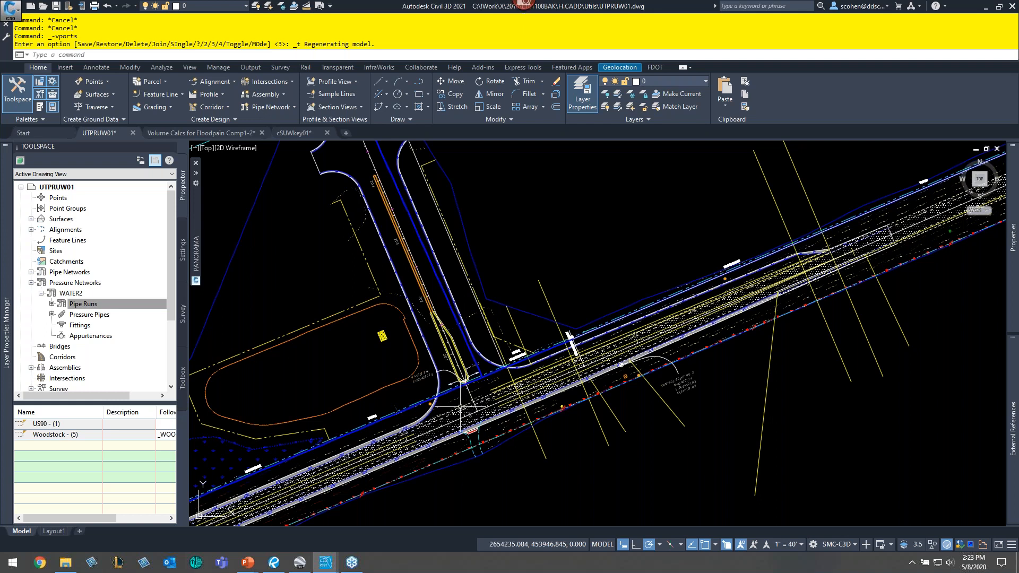
scroll(461, 407, up, 5)
click(109, 304)
right_click(109, 304)
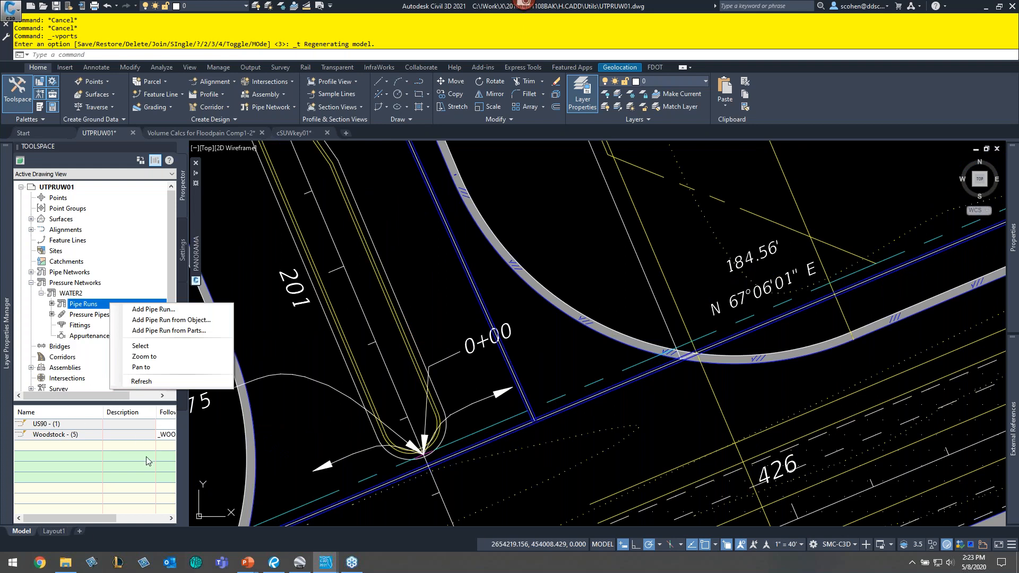
click(332, 410)
click(311, 415)
key(Escape)
key(Escape)
key(Escape)
key(Escape)
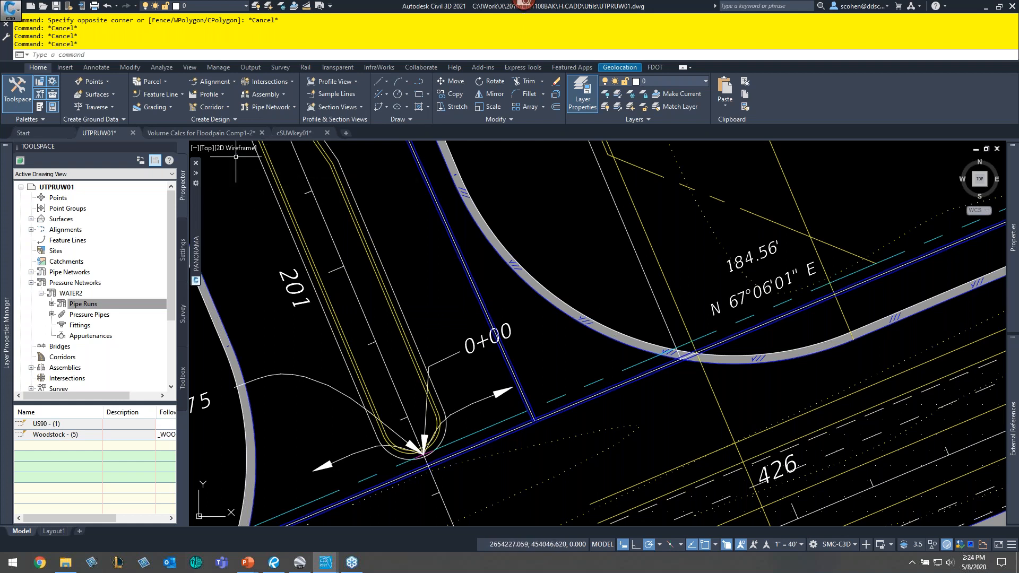
- Switch to the Volume Calcs for Floodpain Comp1-2 drawing
key(ctrl+Tab)
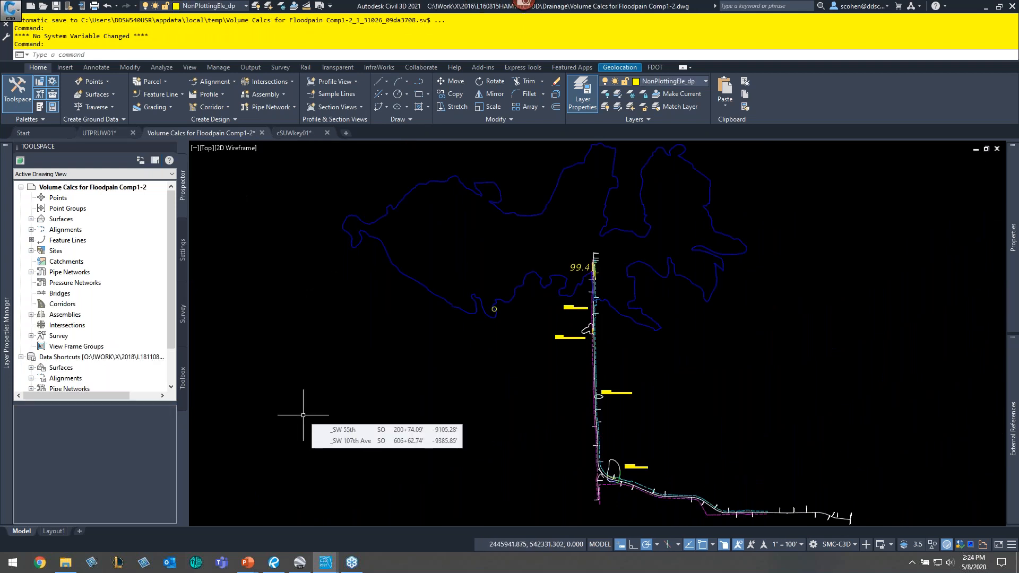
key(alt+Tab)
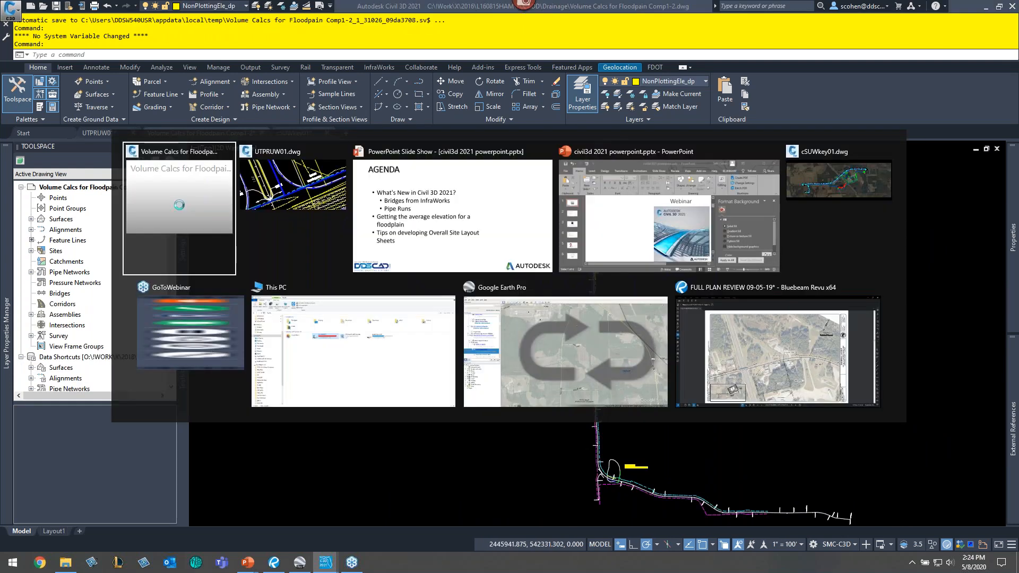
key(alt+Tab)
key(alt+Tab)
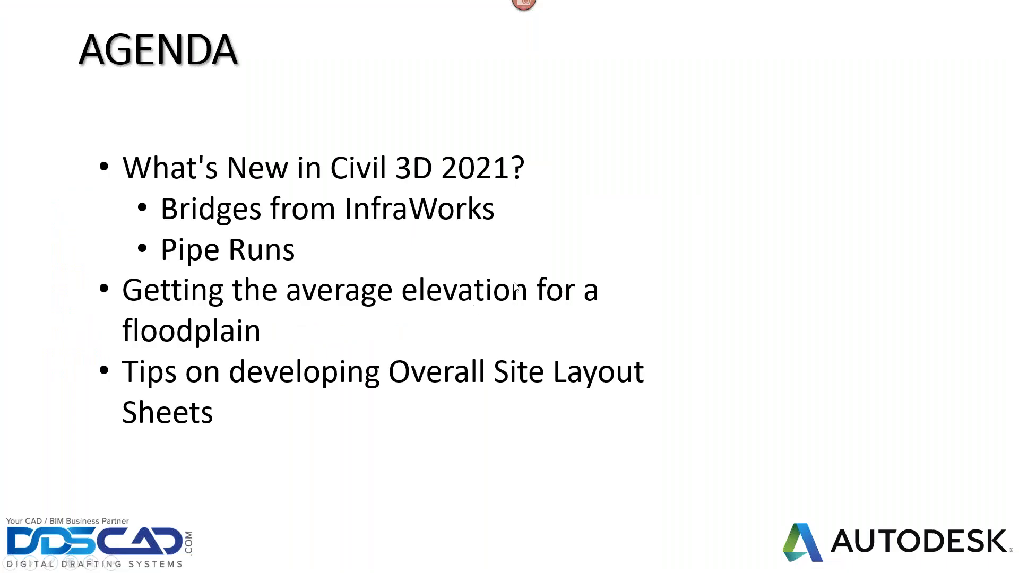
key(alt+Tab)
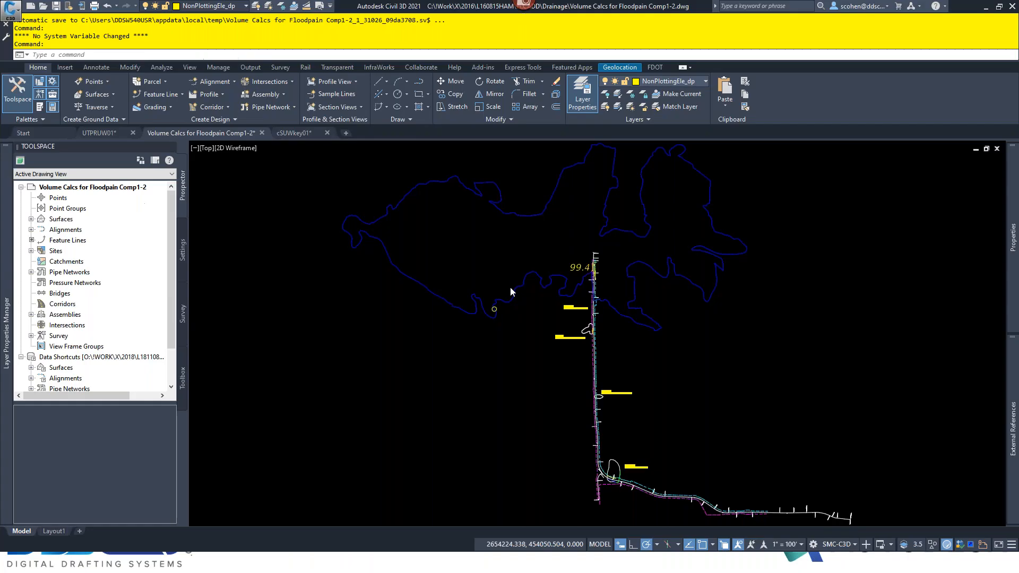
- Switch to Google Earth Pro
key(alt+Tab)
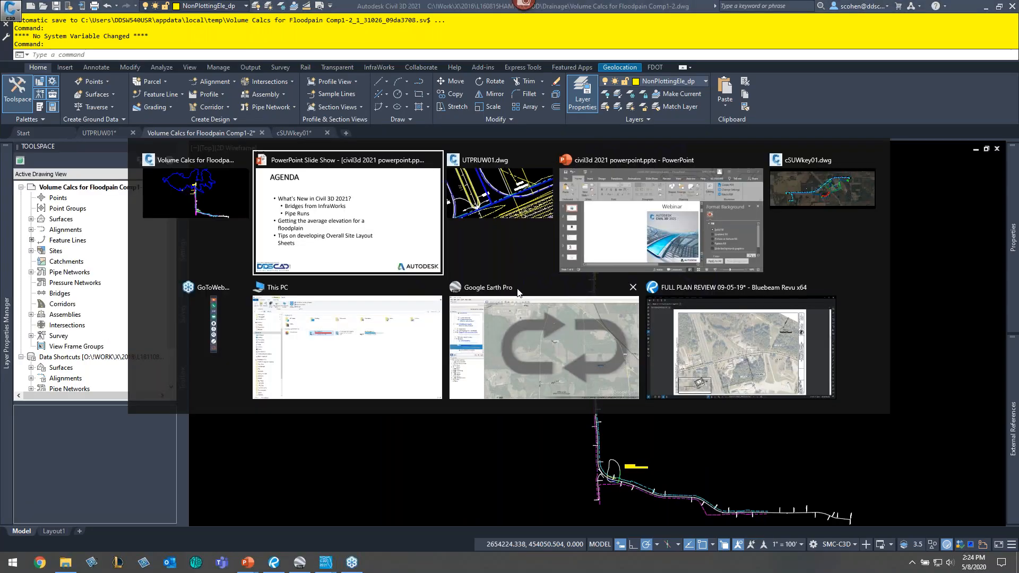
key(alt+Tab)
key(alt+Tab)
key(alt+Tab)
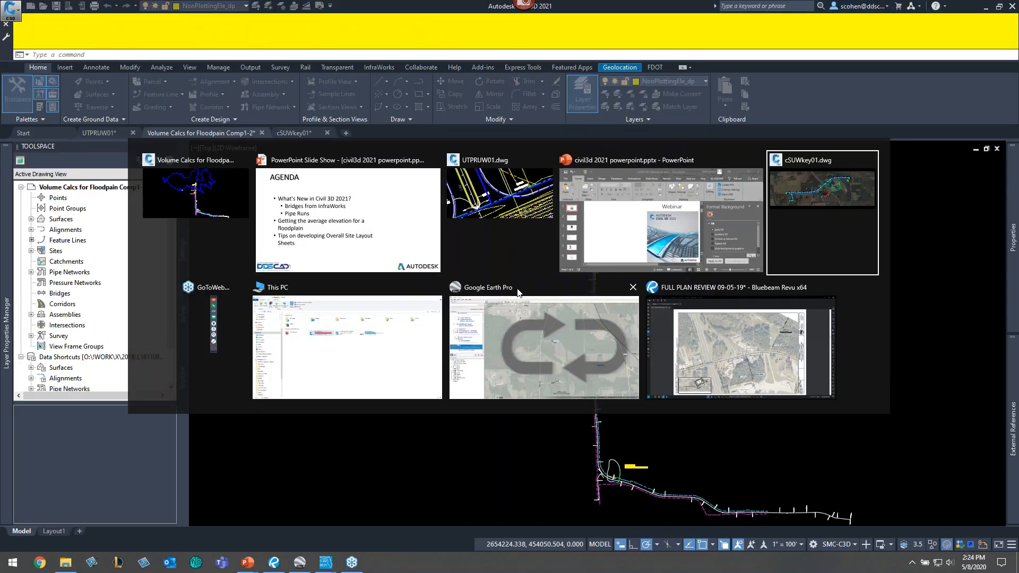
key(alt+Tab)
key(alt+Tab)
key(alt+Tab)
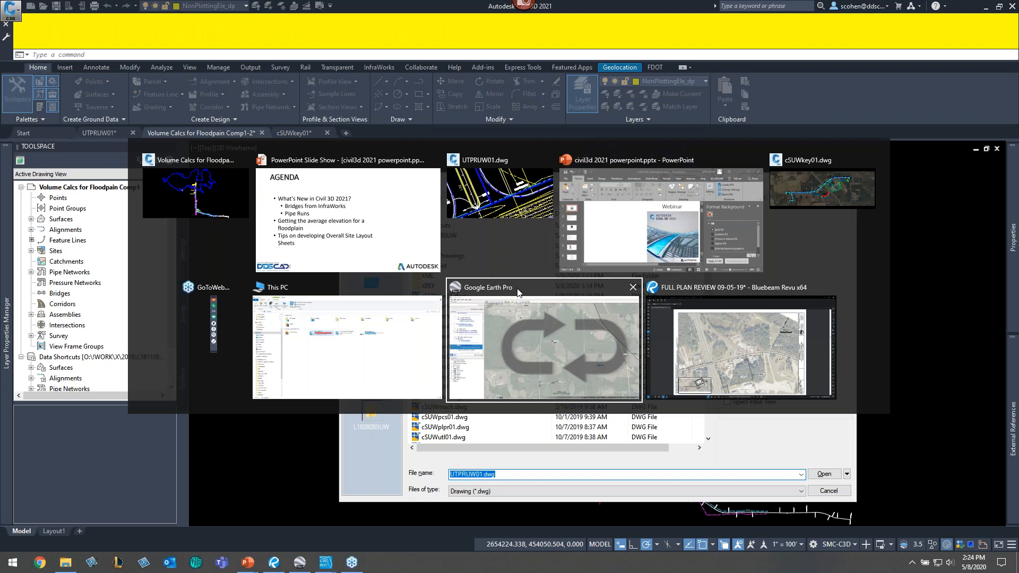
click(519, 292)
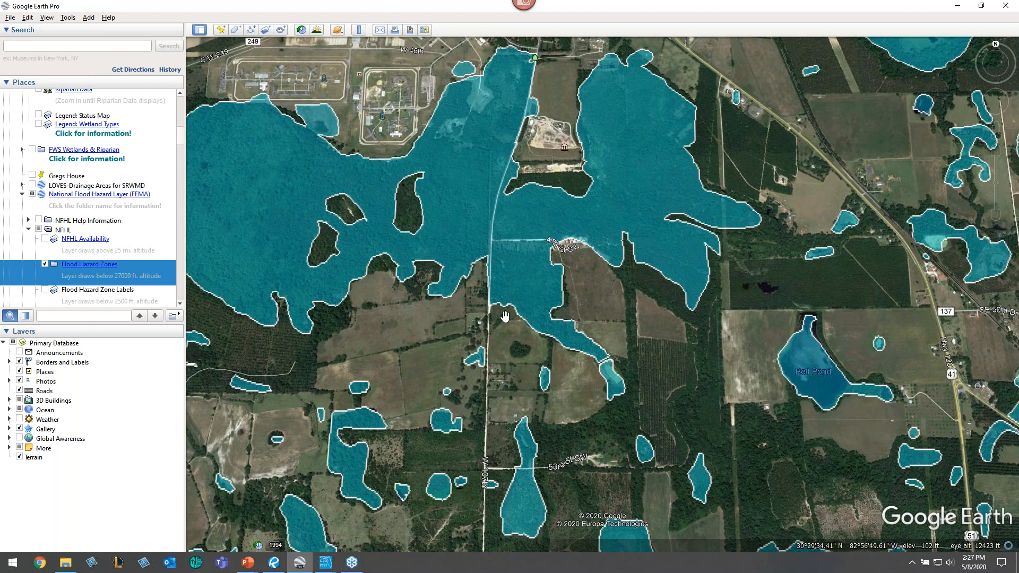
- Return to the drawing and examine the floodplain boundary polyline around the 99.4 label and pipe run
click(958, 8)
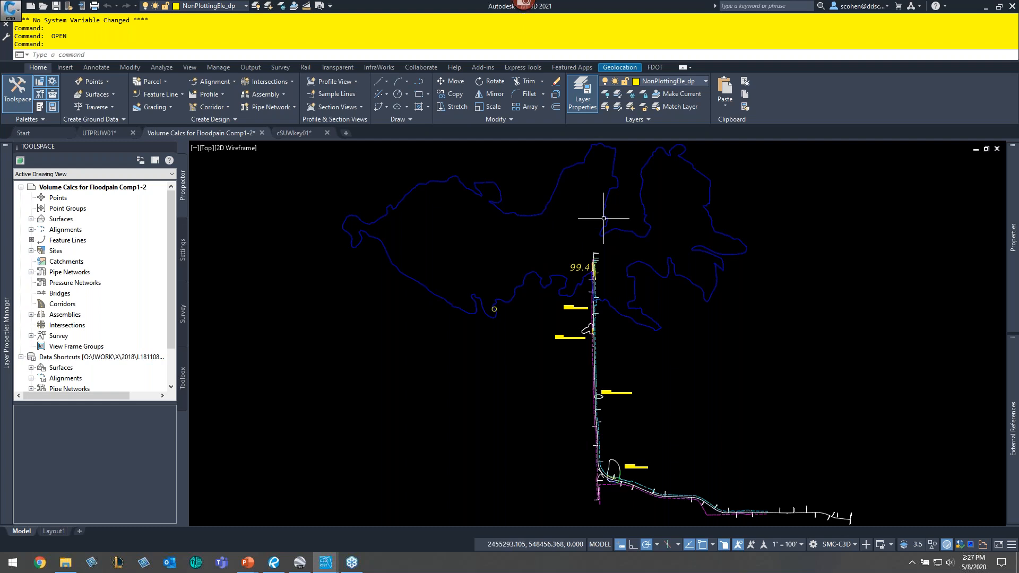
scroll(614, 292, up, 5)
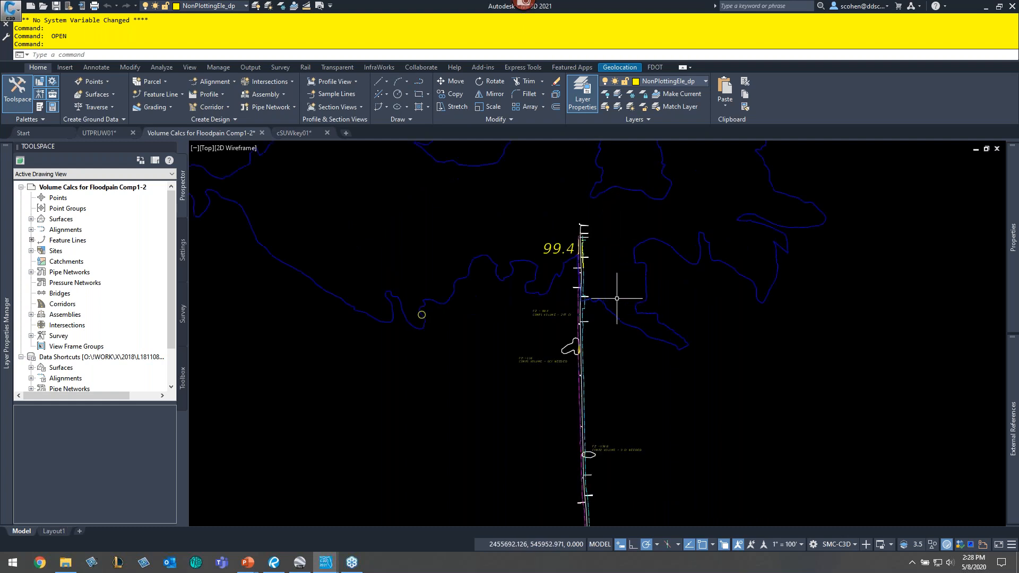
scroll(612, 296, up, 4)
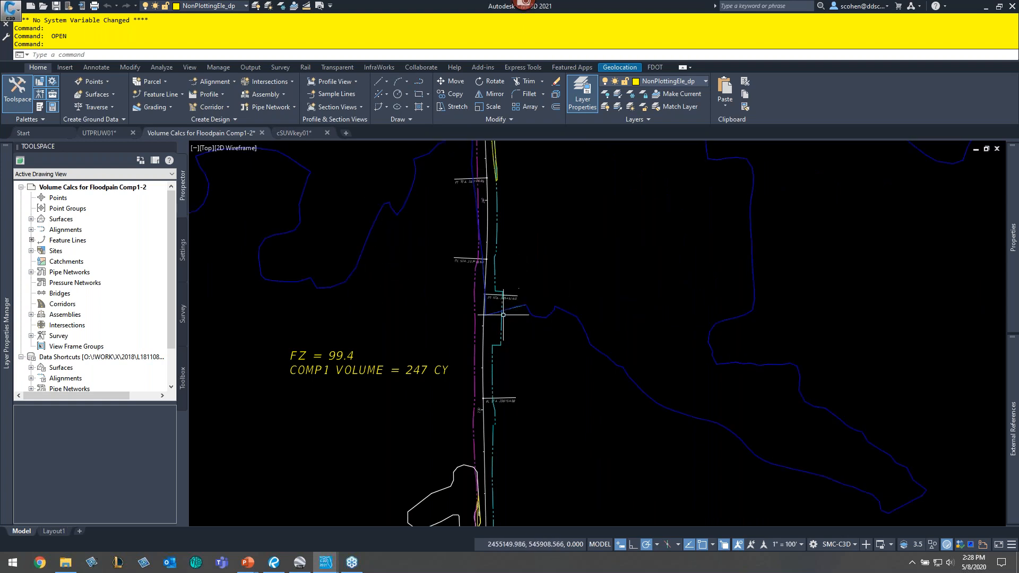
scroll(494, 311, up, 4)
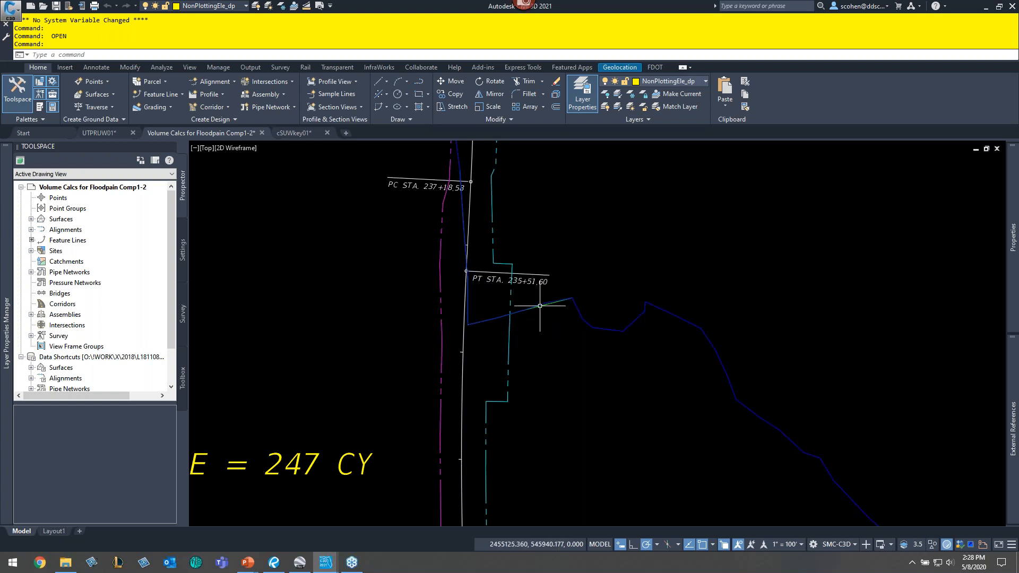
mouse_move(547, 296)
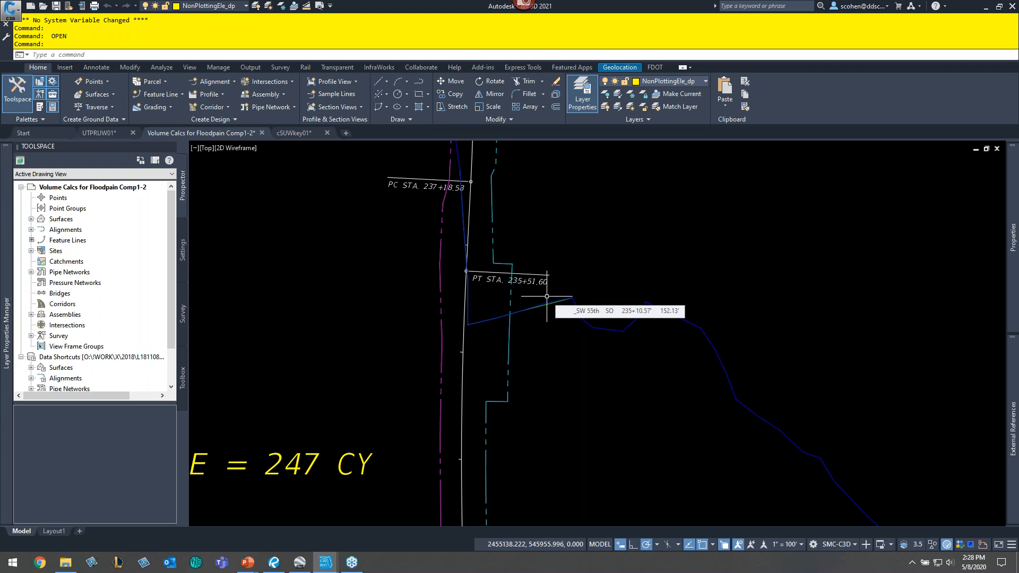
mouse_move(517, 326)
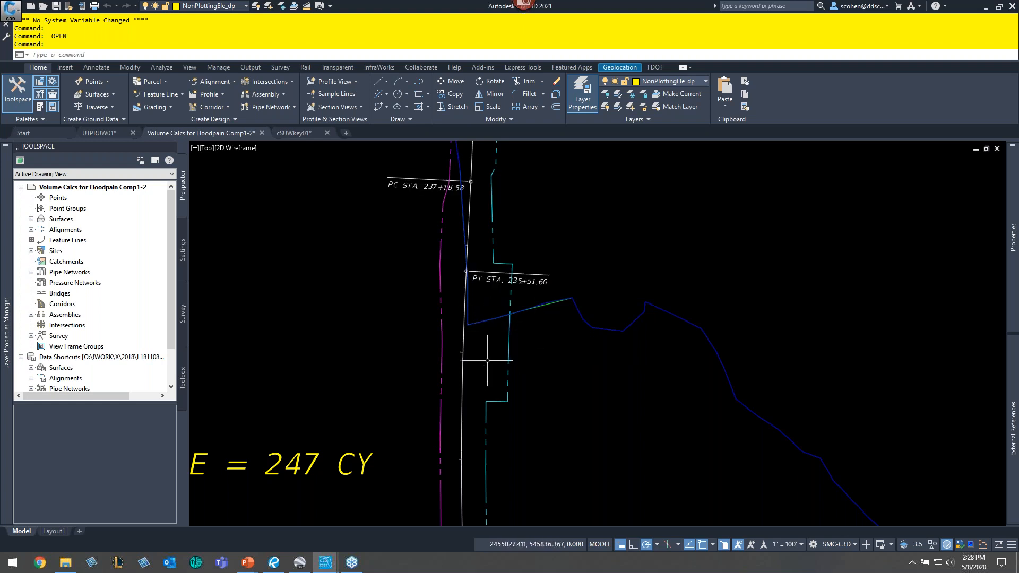
scroll(626, 330, down, 6)
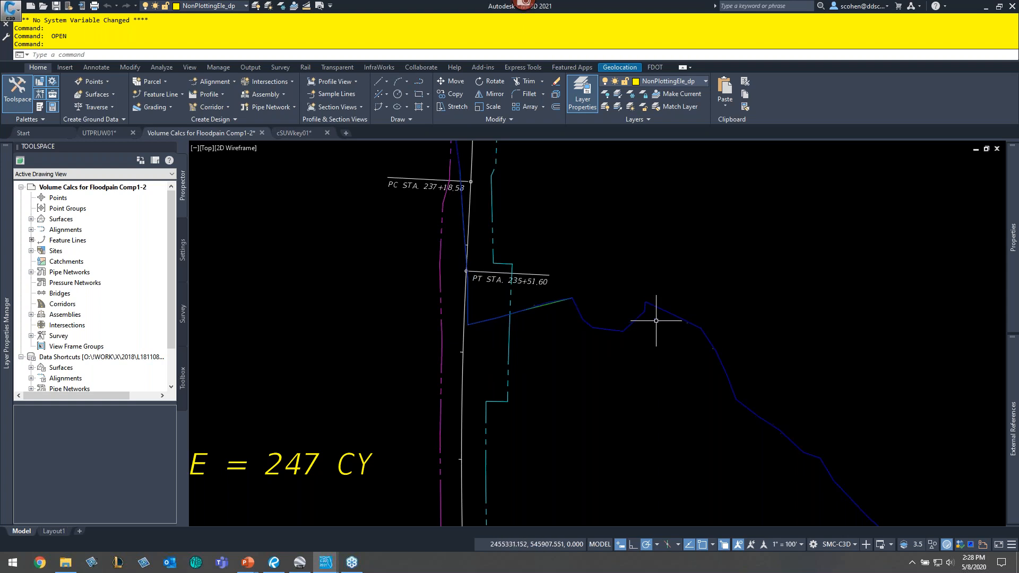
mouse_move(563, 191)
middle_down()
mouse_move(565, 237)
mouse_move(448, 295)
mouse_move(547, 346)
middle_up()
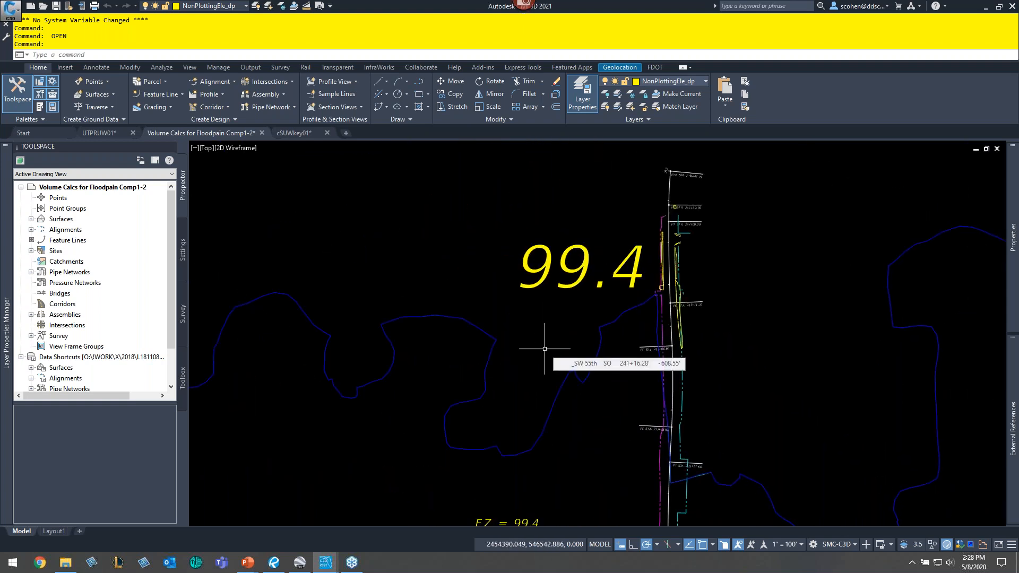
scroll(519, 330, down, 4)
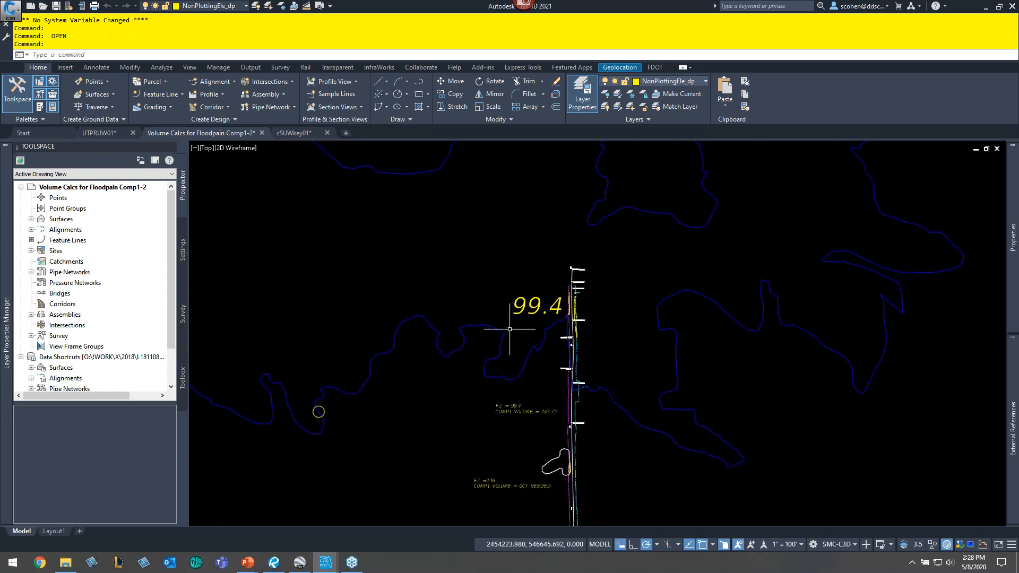
scroll(520, 326, down, 2)
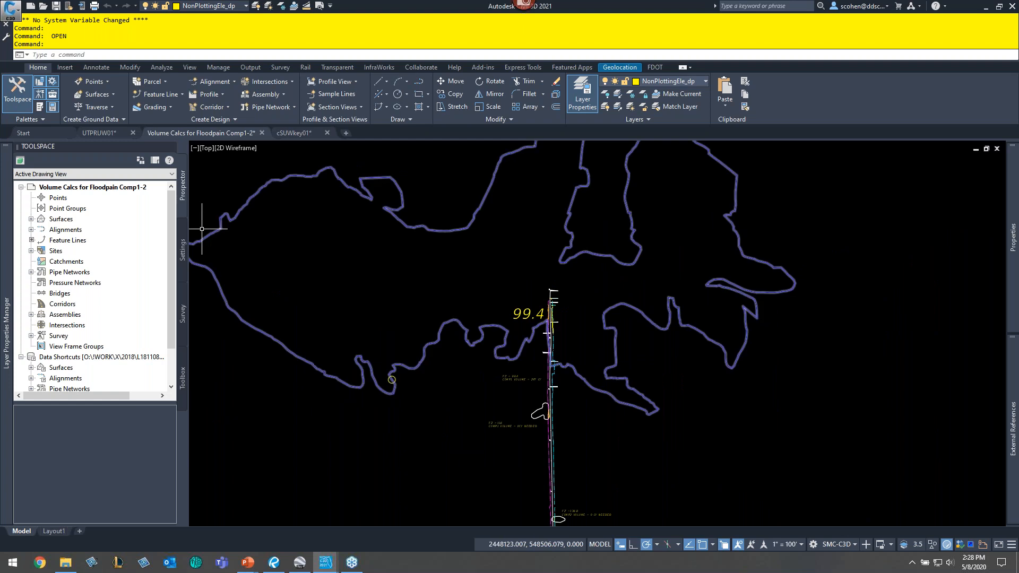
mouse_move(466, 223)
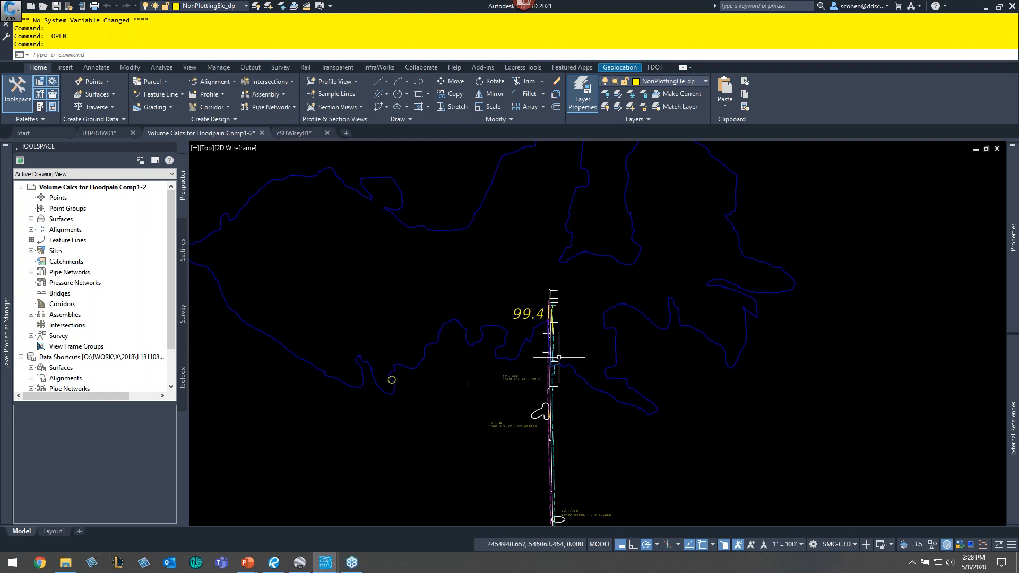
mouse_move(443, 327)
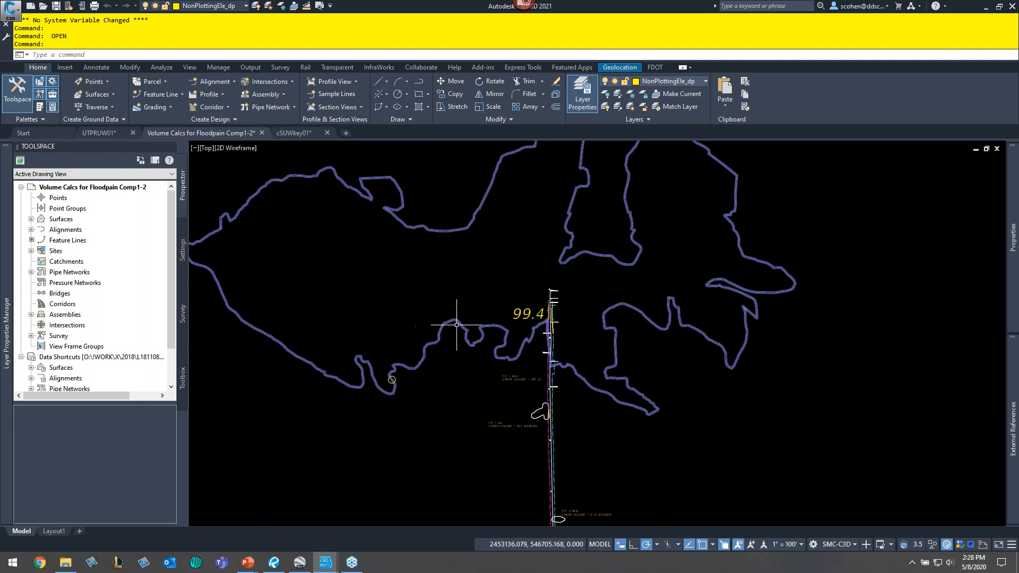
scroll(502, 313, up, 2)
click(470, 336)
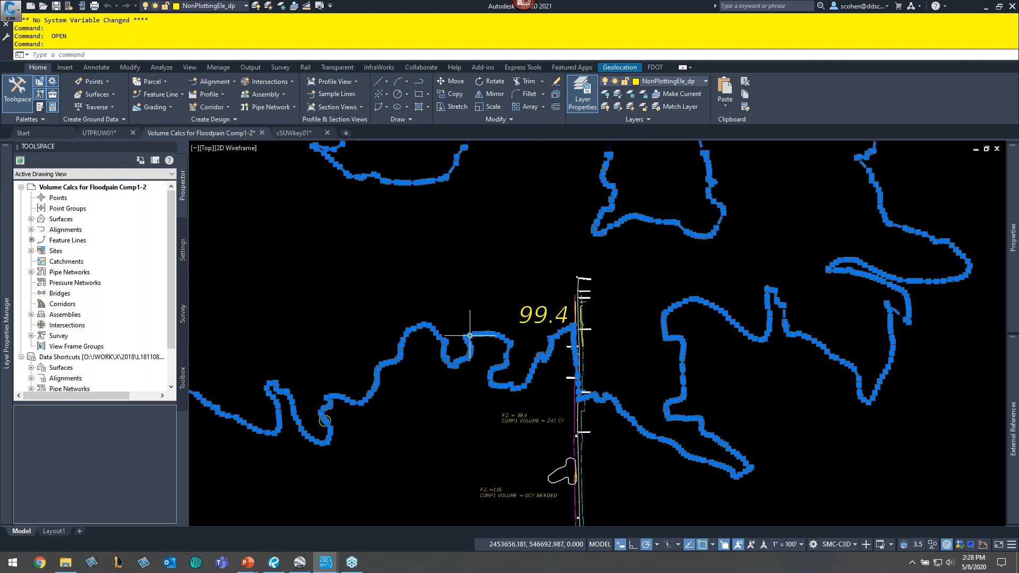
scroll(319, 412, up, 3)
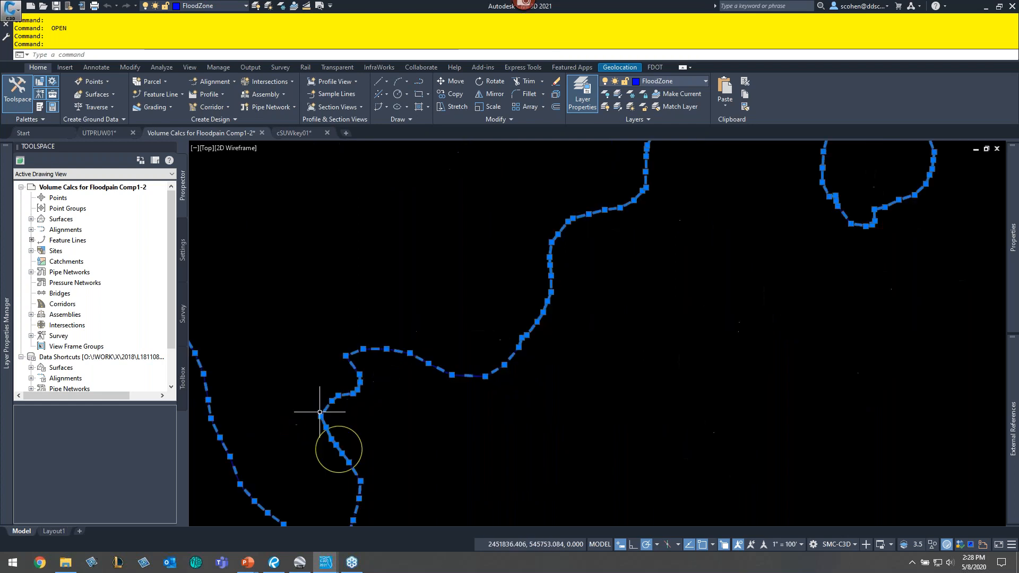
scroll(388, 308, up, 5)
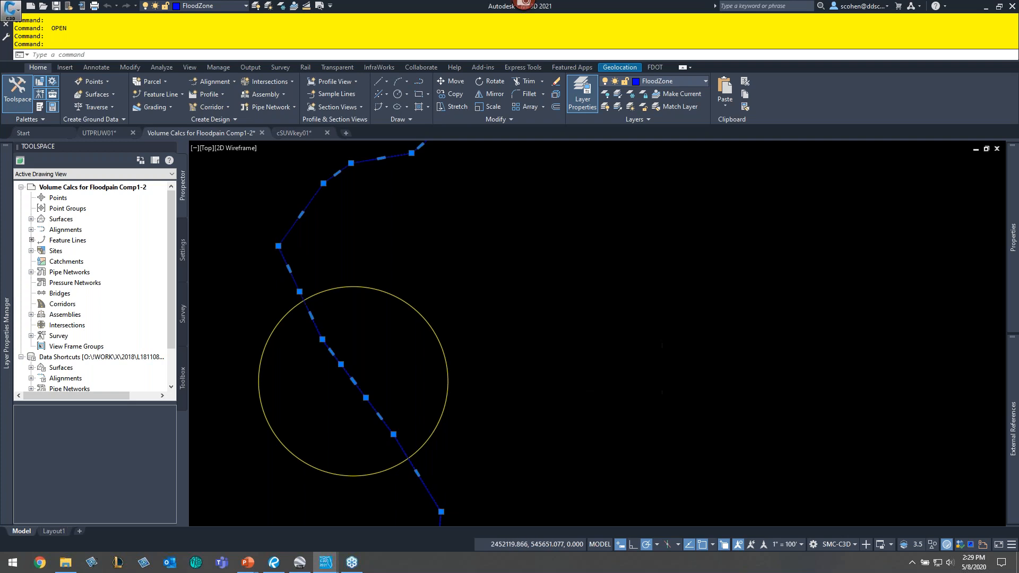
key(Escape)
key(Escape)
key(Escape)
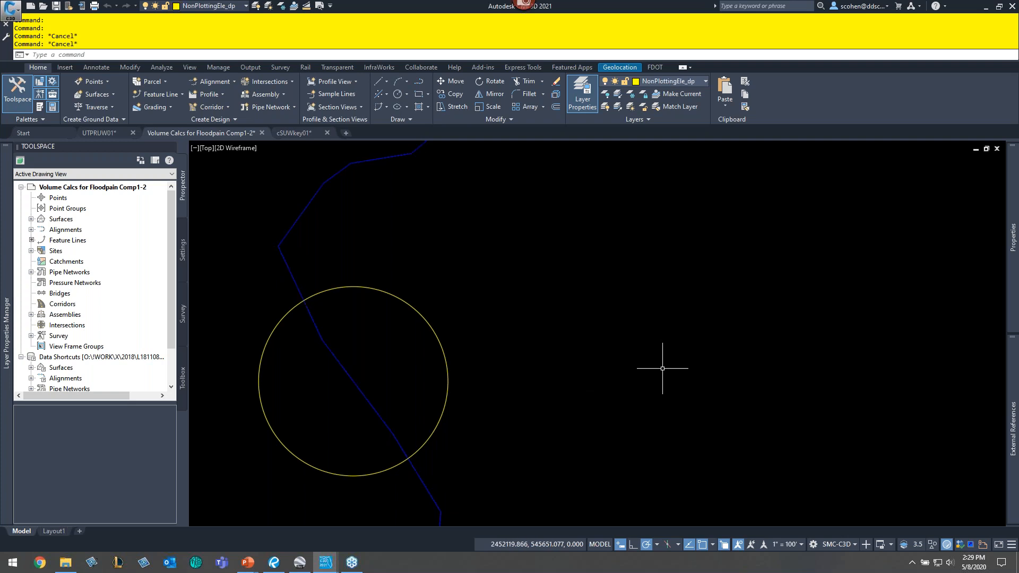
- Start the MAPCLEAN drawing cleanup with only the floodplain boundary polyline selected
text(MAPCLEAN)
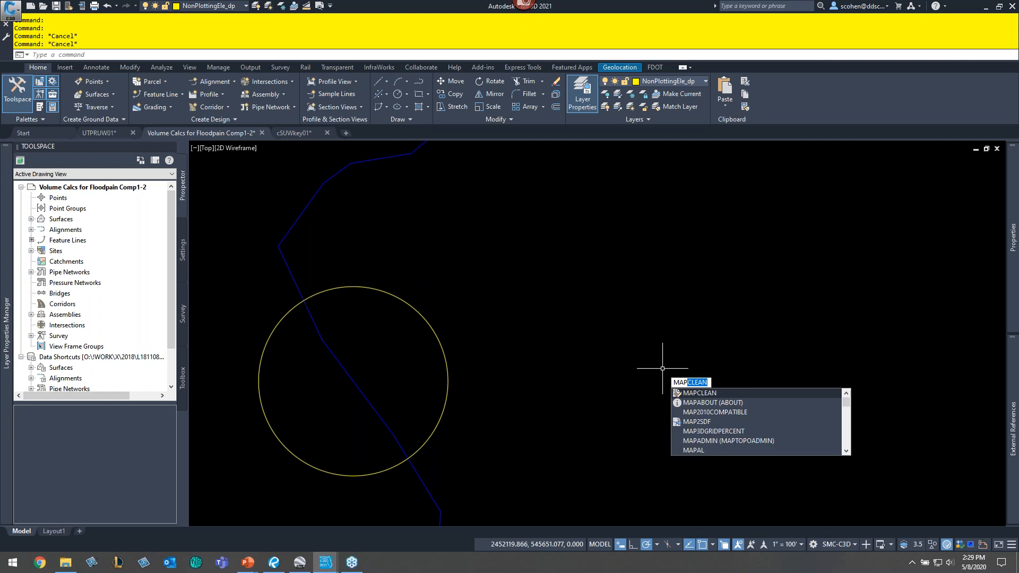
key(Return)
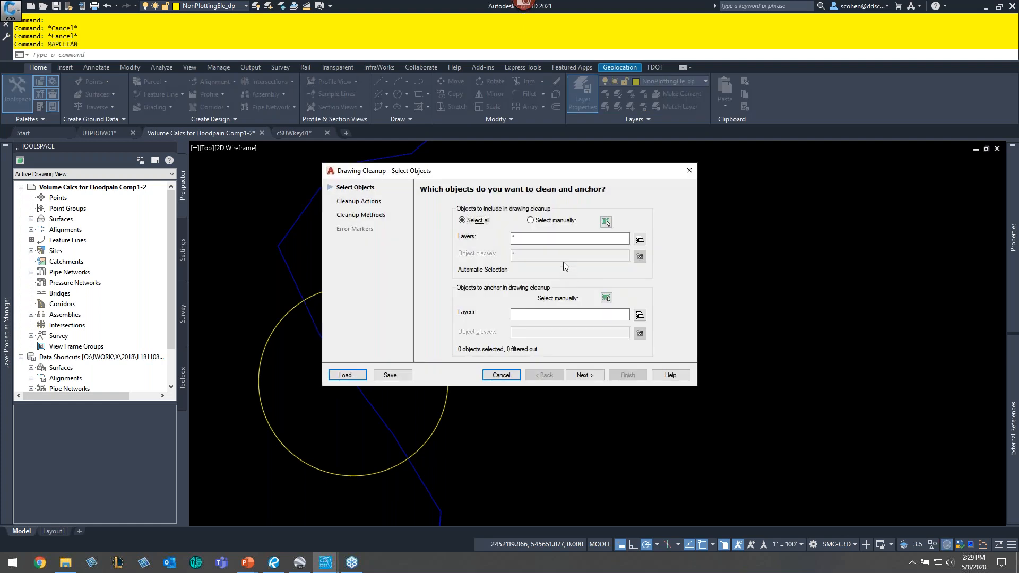
click(605, 223)
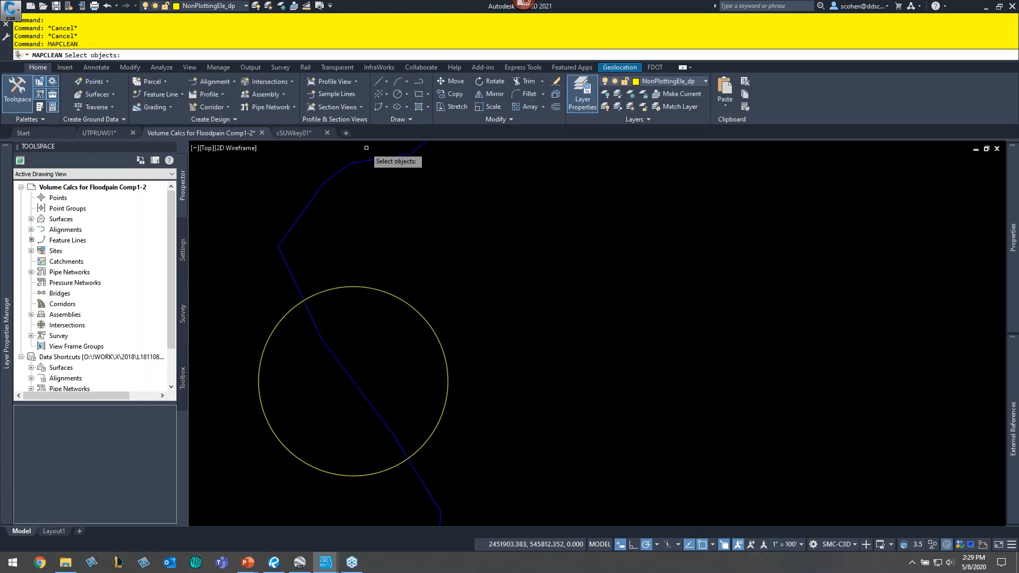
click(371, 159)
key(Return)
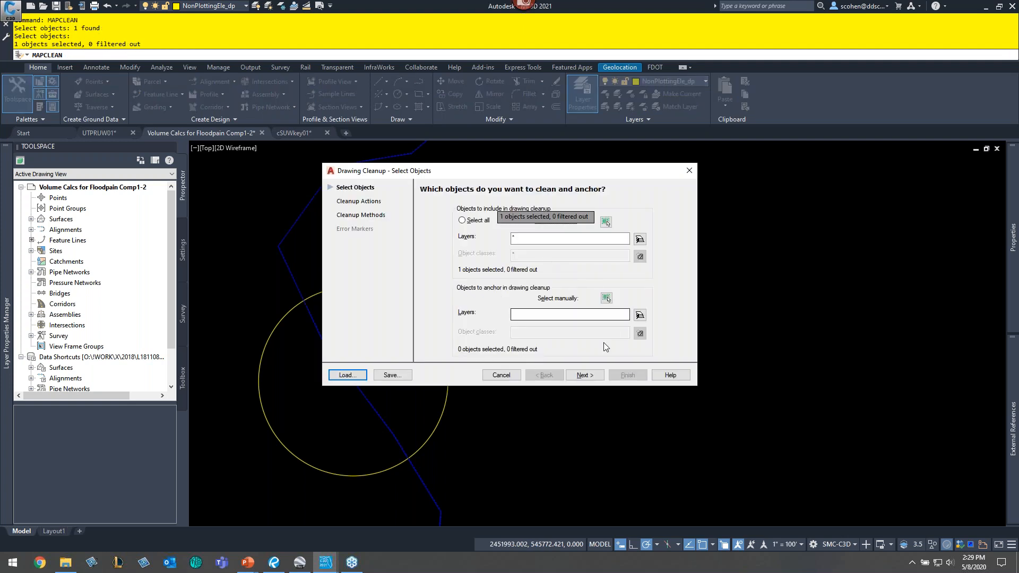
click(584, 376)
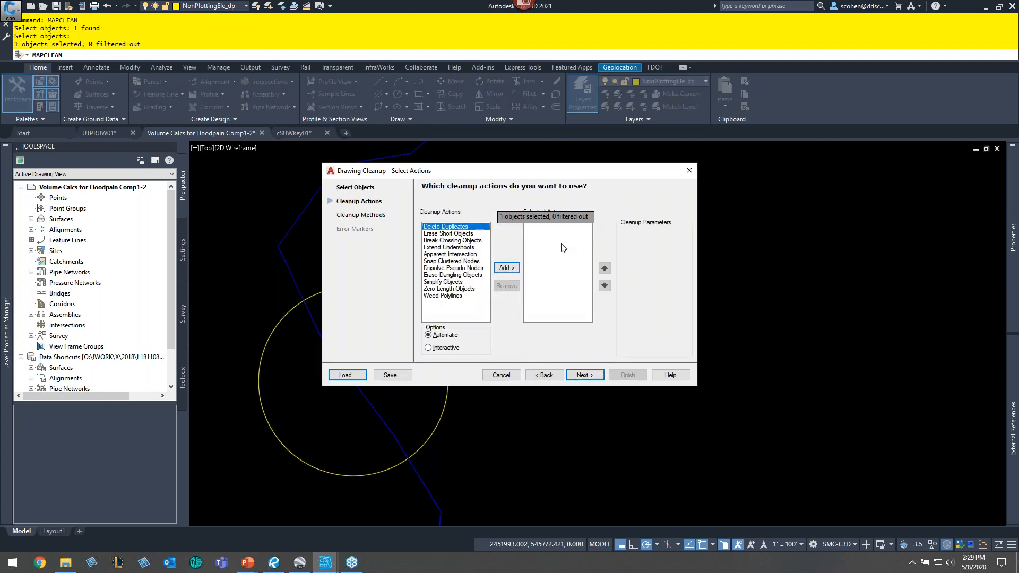
- Add the Weed Polylines cleanup action with a weeding distance of 85 and finish the cleanup
mouse_move(558, 172)
mouse_down()
mouse_move(697, 203)
mouse_move(726, 233)
mouse_up()
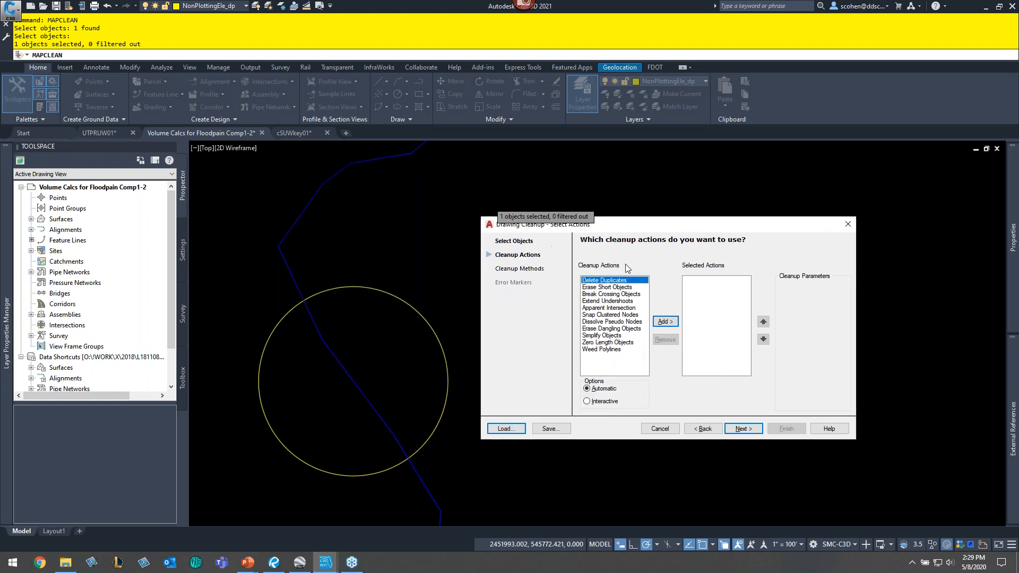
click(601, 350)
click(666, 322)
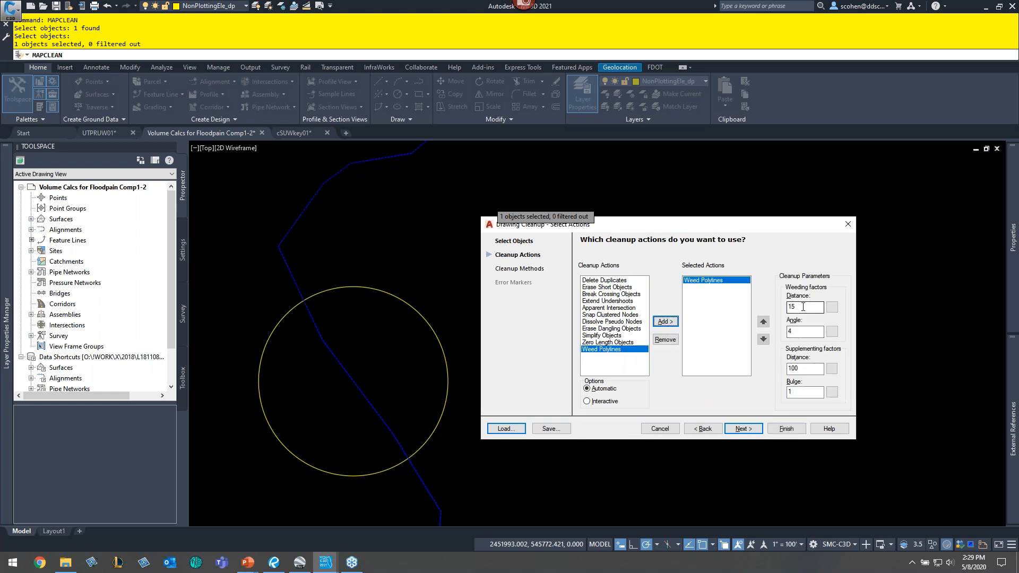
double_click(812, 367)
double_click(807, 306)
text(8)
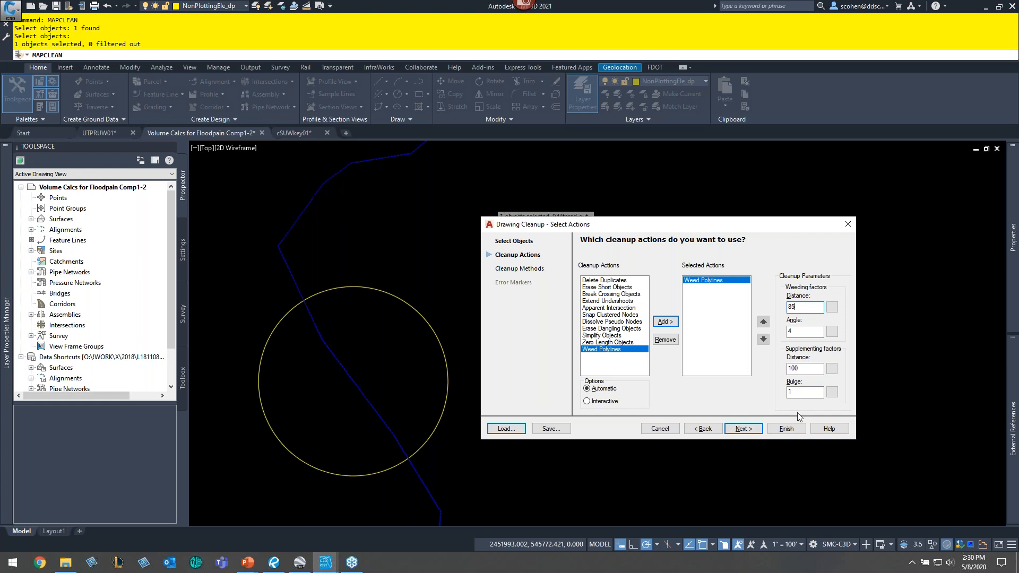
click(787, 429)
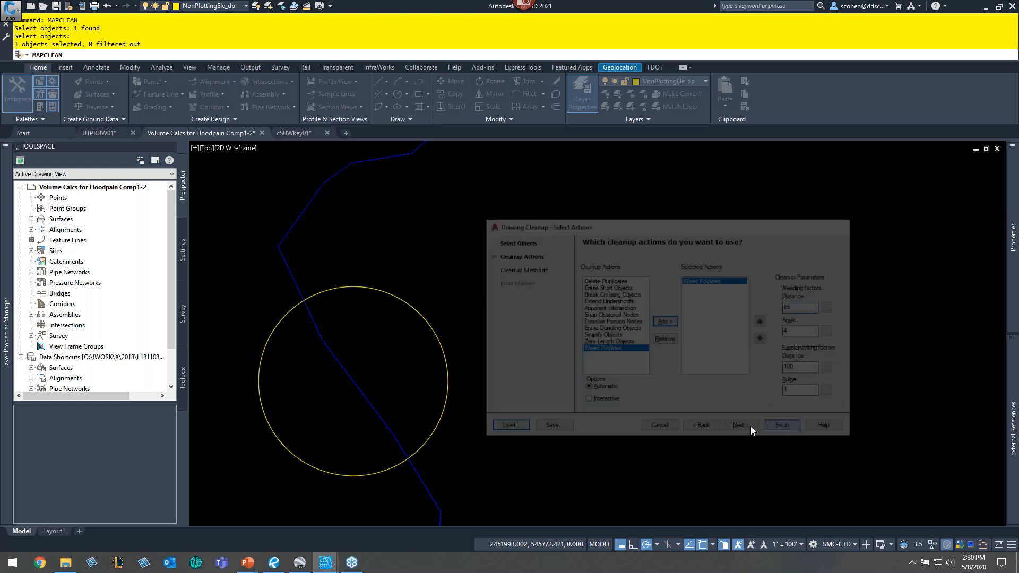
- Inspect the simplified floodplain boundary's vertices by selecting it and viewing its outline
key(ctrl)
key(ctrl)
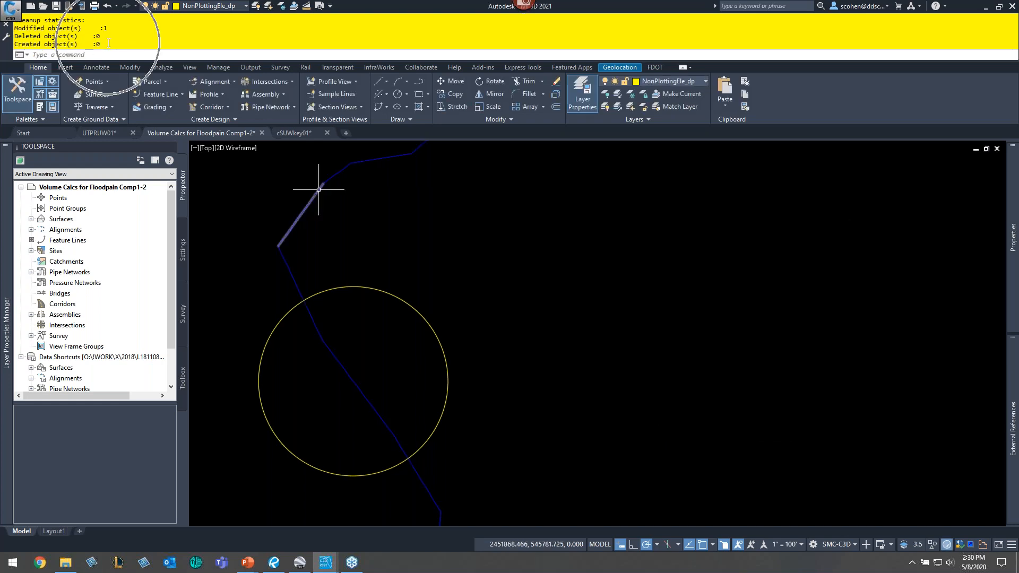
key(ctrl)
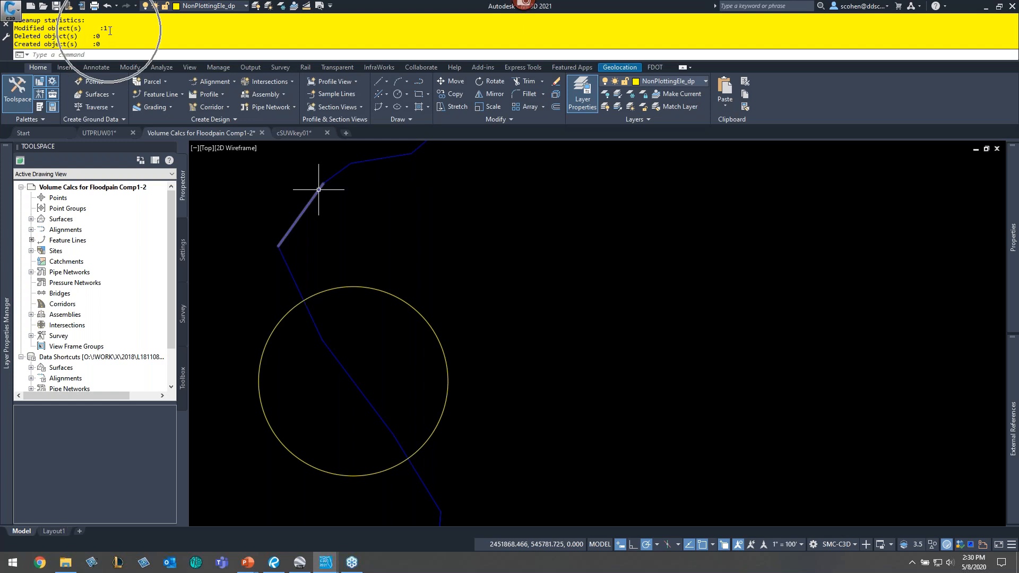
click(361, 247)
click(257, 260)
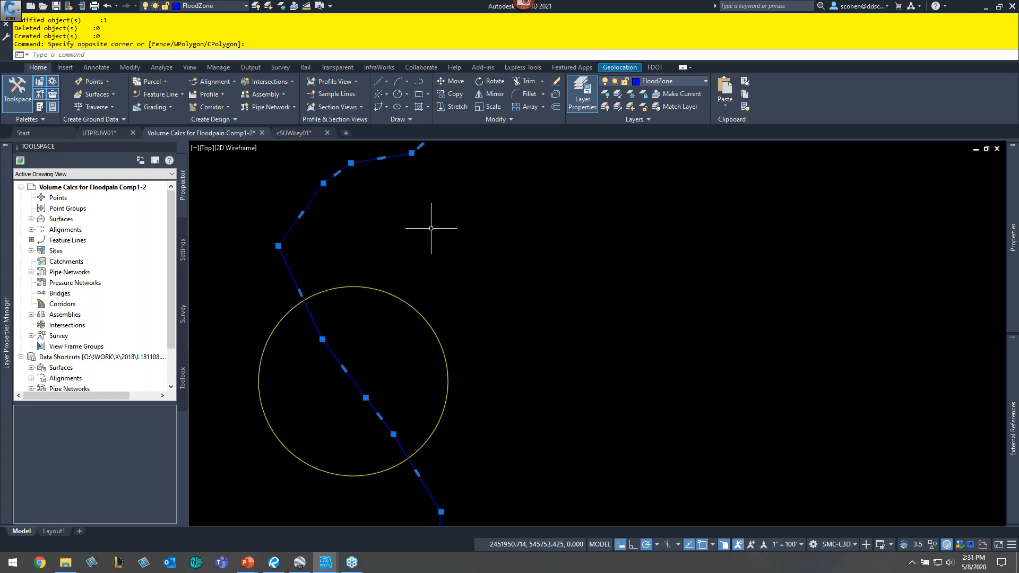
scroll(485, 242, down, 6)
middle_drag(616, 216, 578, 271)
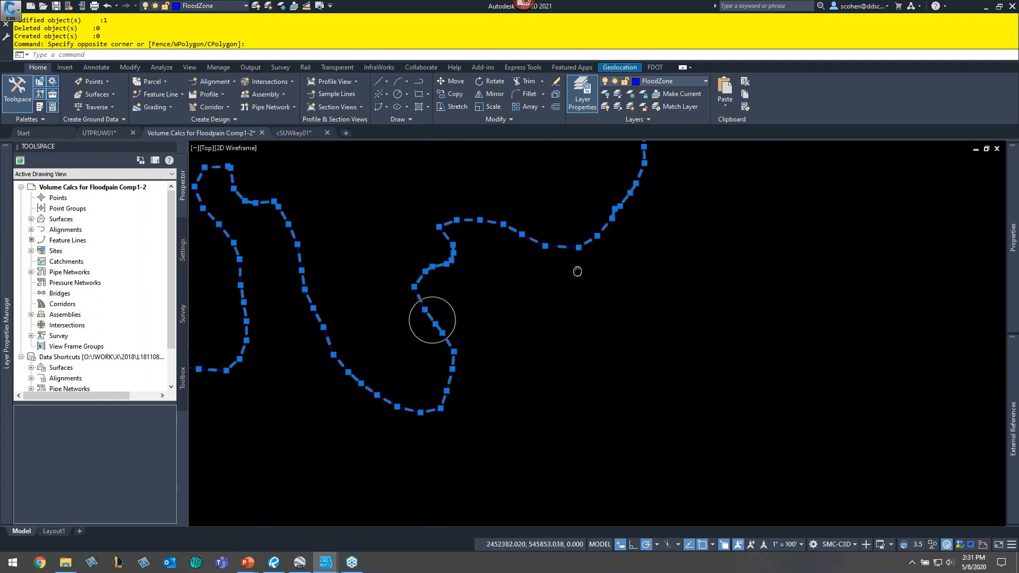
key(Escape)
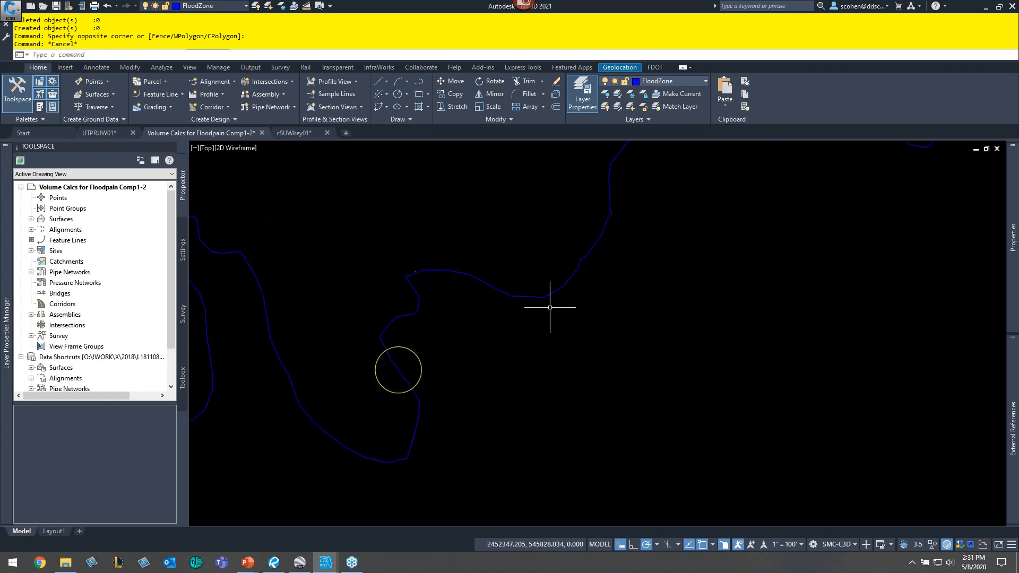
key(Escape)
- Start Create Feature Lines from Objects on the simplified floodplain boundary, keeping the existing polyline and turning on elevation assignment
click(508, 294)
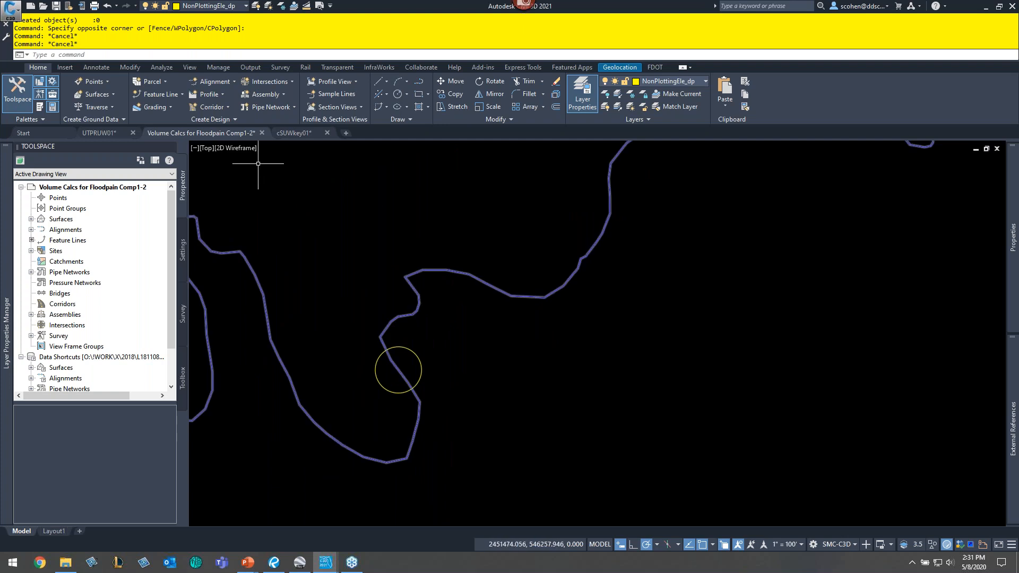
click(154, 93)
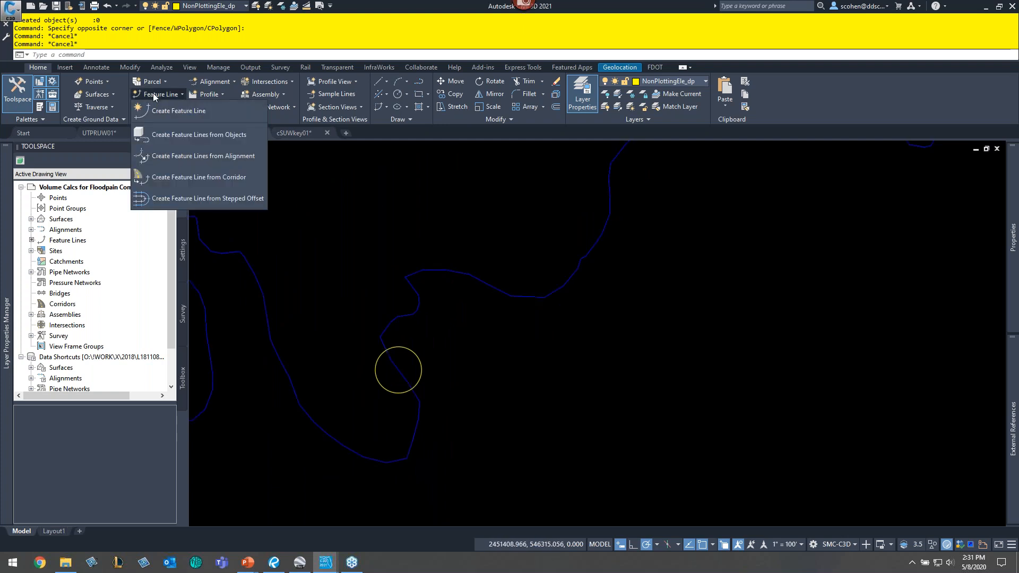
click(174, 134)
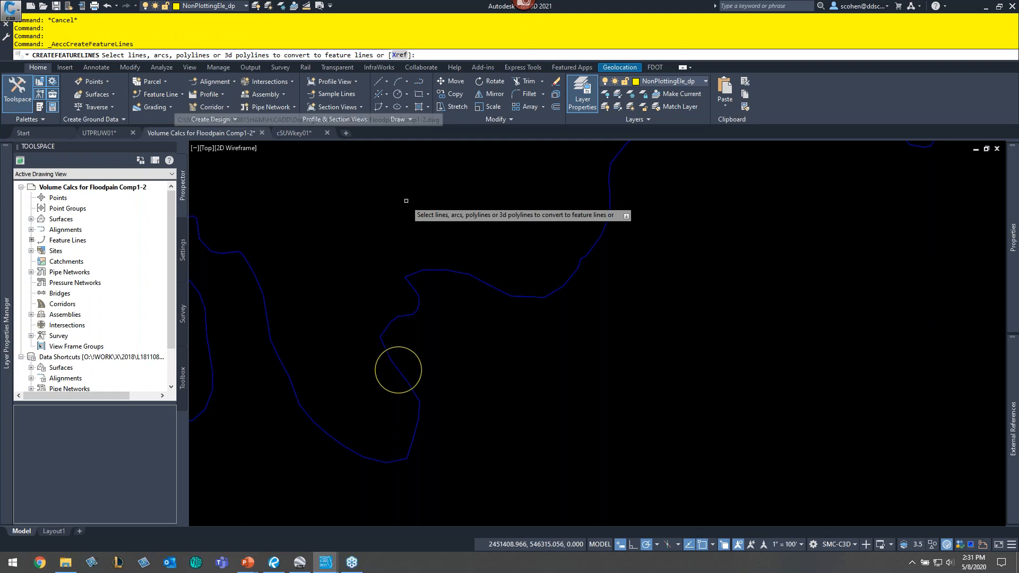
click(446, 270)
key(Return)
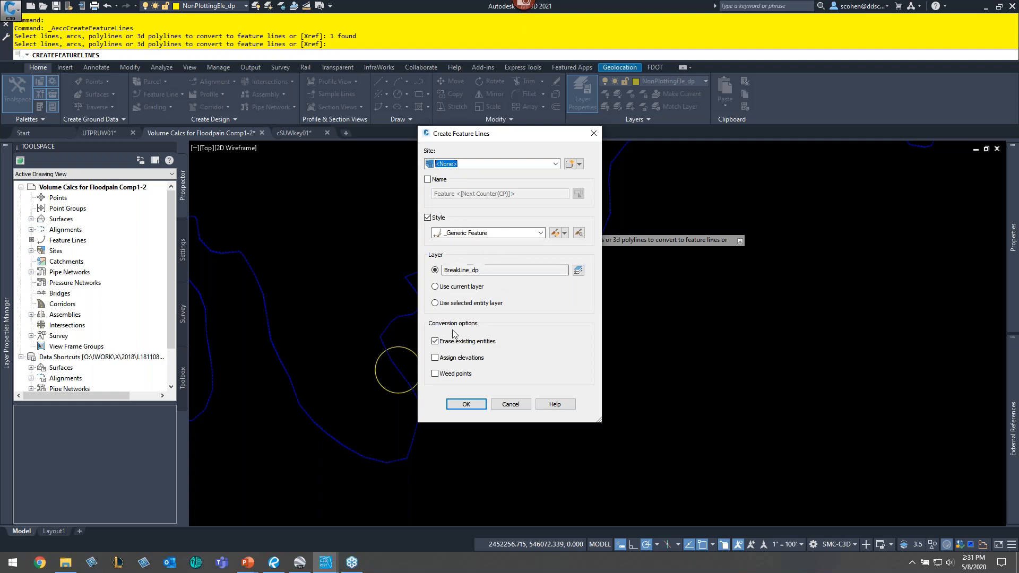
click(437, 343)
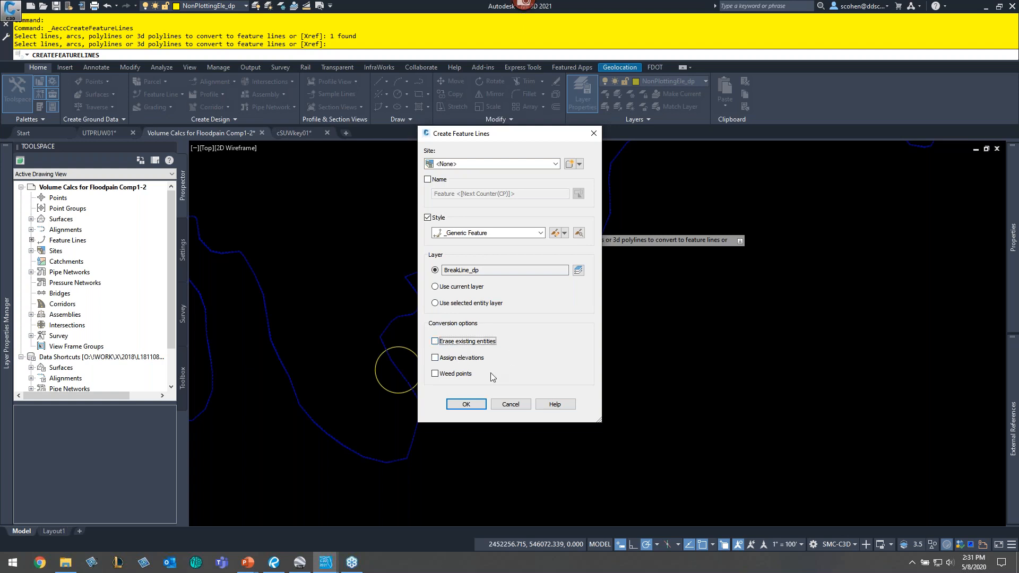
click(468, 360)
click(483, 408)
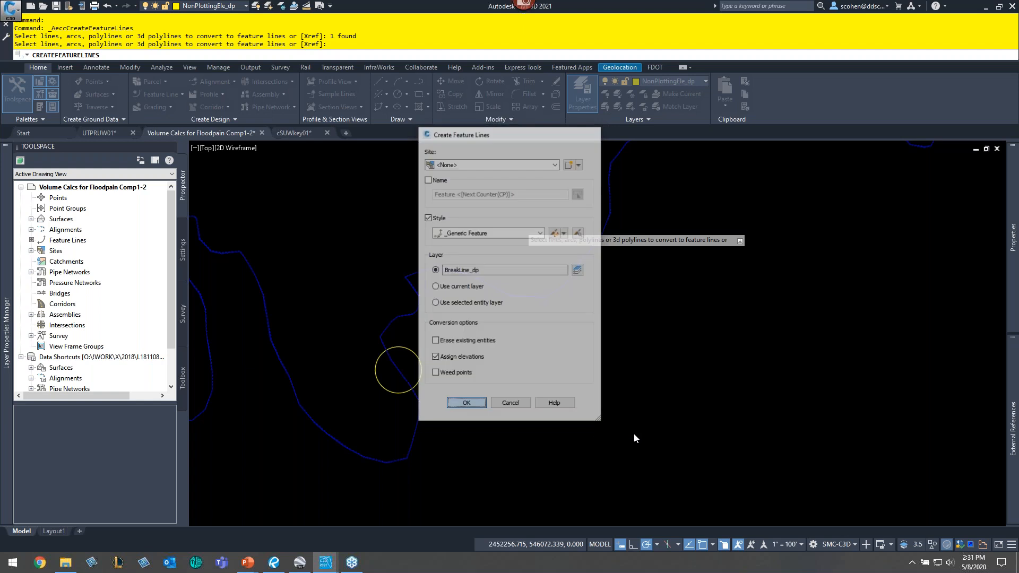
- Assign the feature line's elevations from the Combined-EG (Lidar) surface with intermediate grade break points and finish the command
click(484, 280)
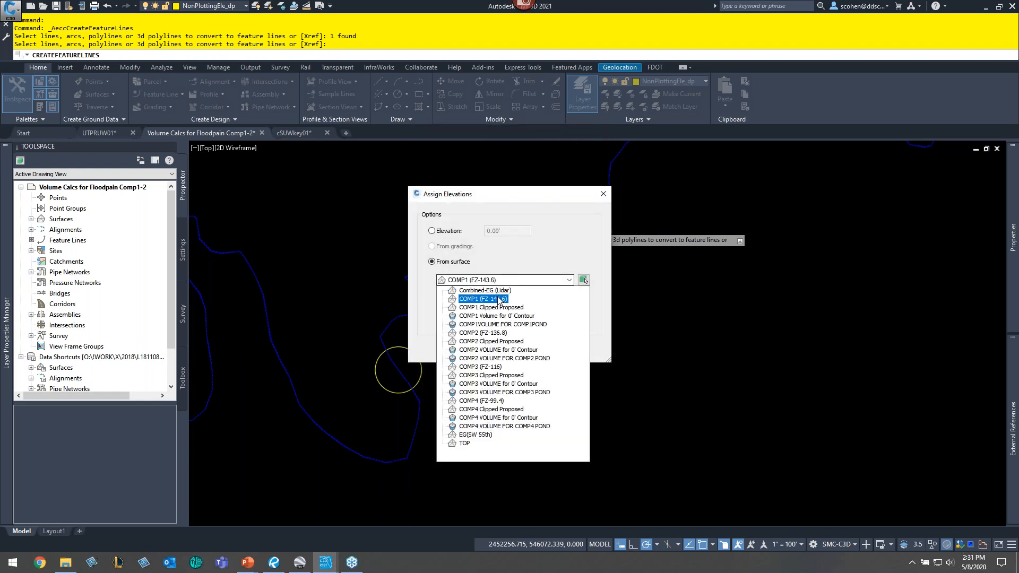
click(493, 291)
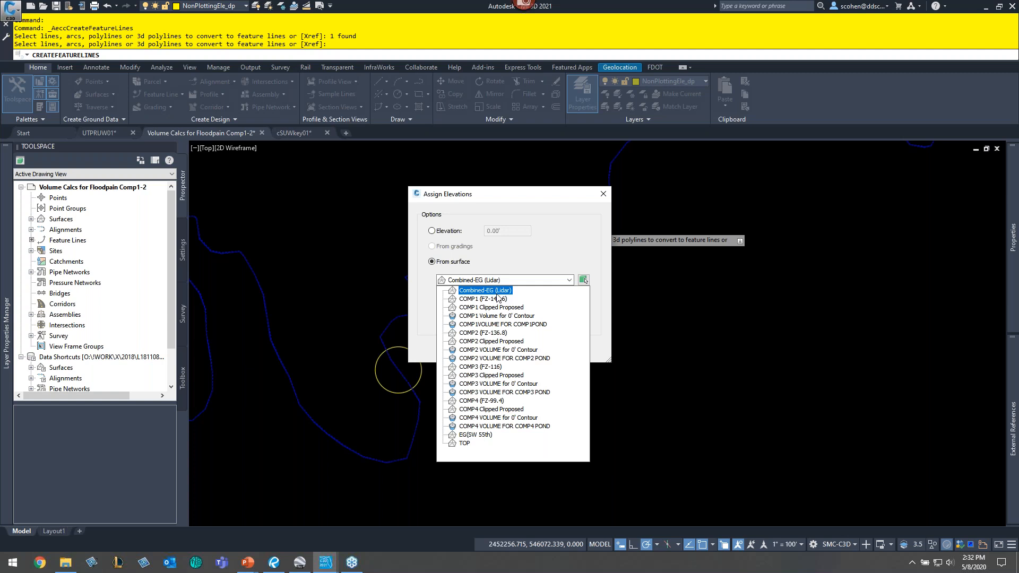
click(481, 290)
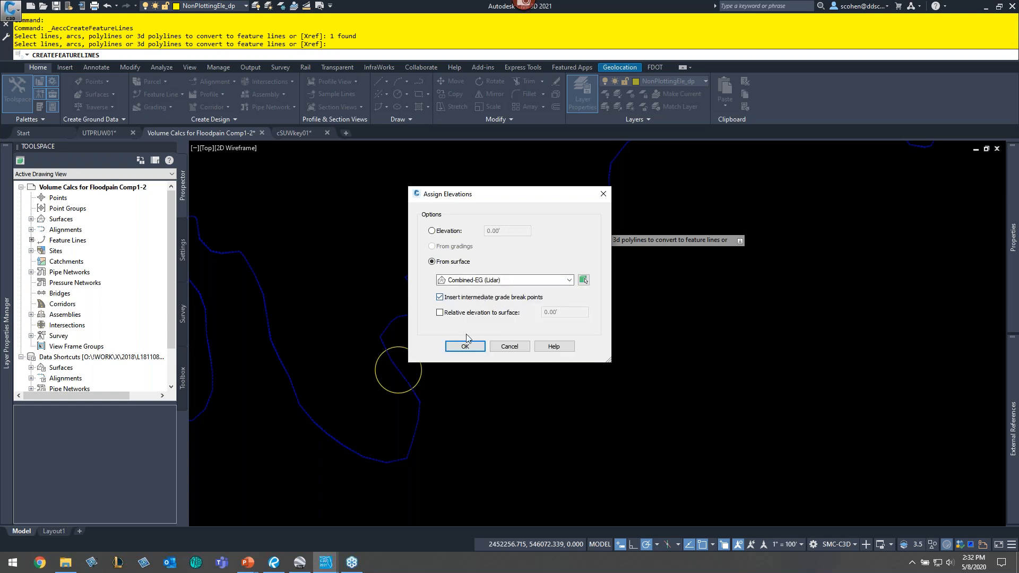
click(467, 301)
click(472, 348)
key(Escape)
key(Escape)
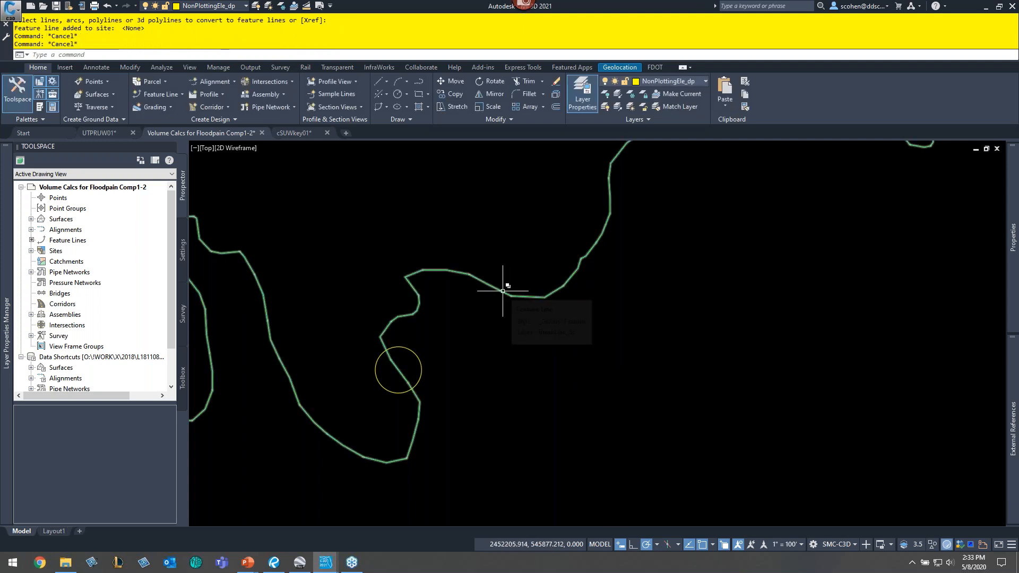
- Open the new feature line in the elevation editor, enlarge the table, and copy all its station rows
click(503, 291)
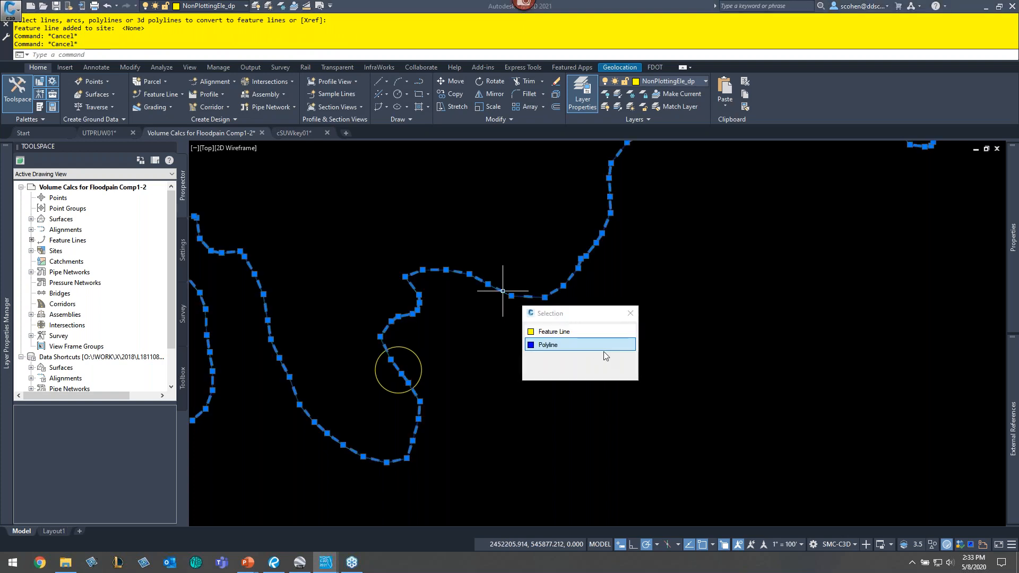
click(580, 334)
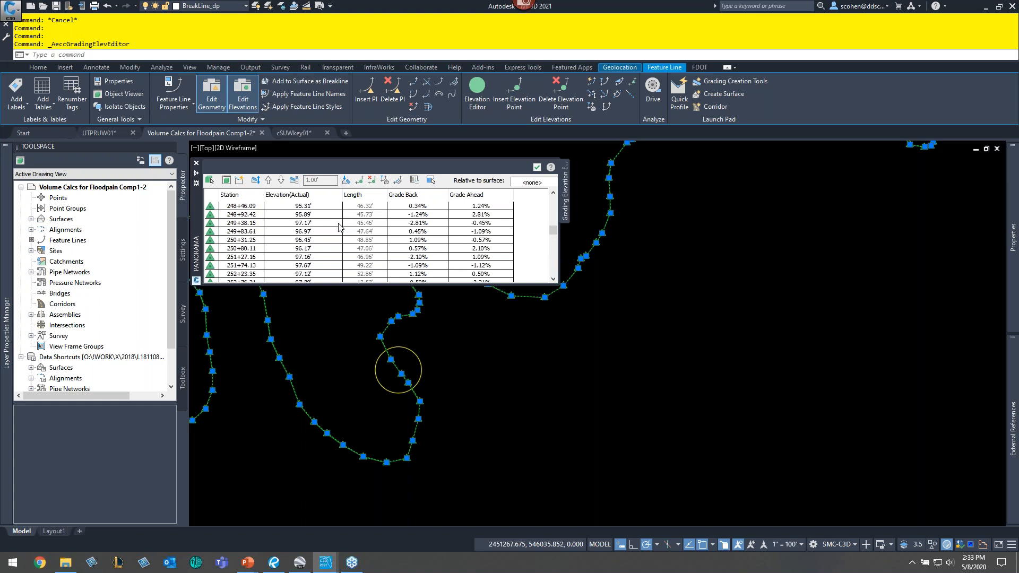
scroll(339, 226, up, 3)
scroll(340, 227, up, 3)
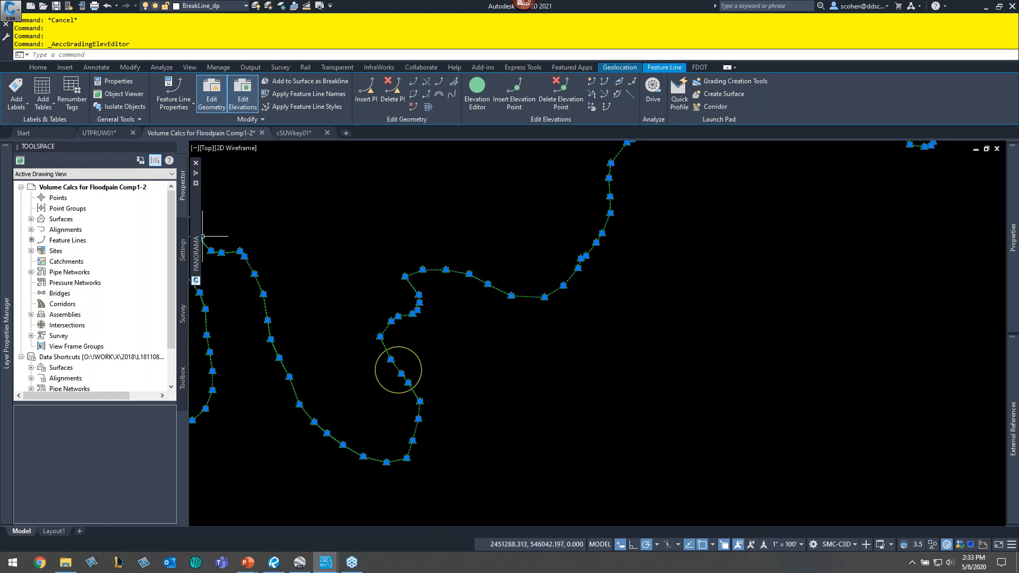
mouse_move(196, 252)
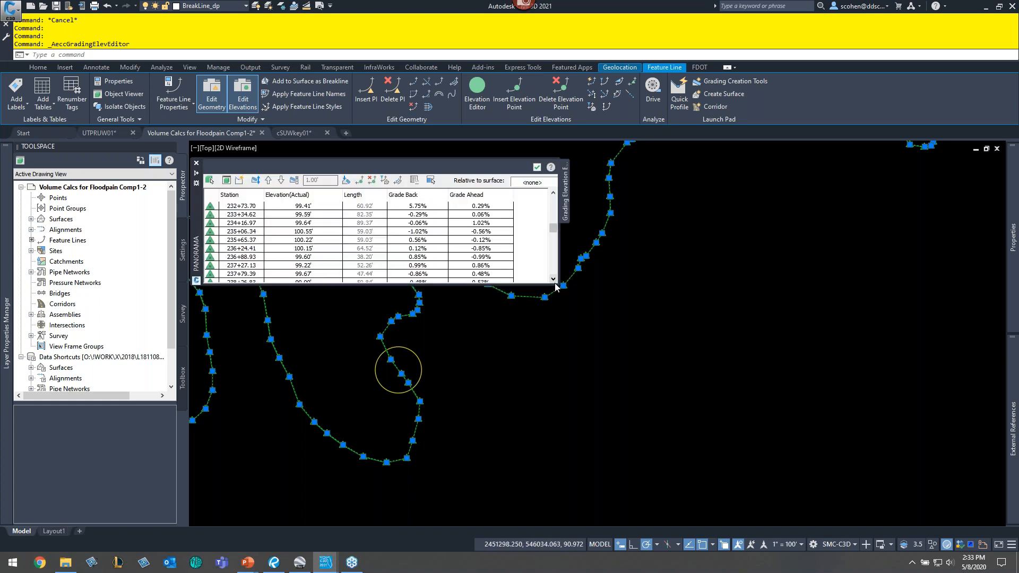
drag(556, 288, 594, 457)
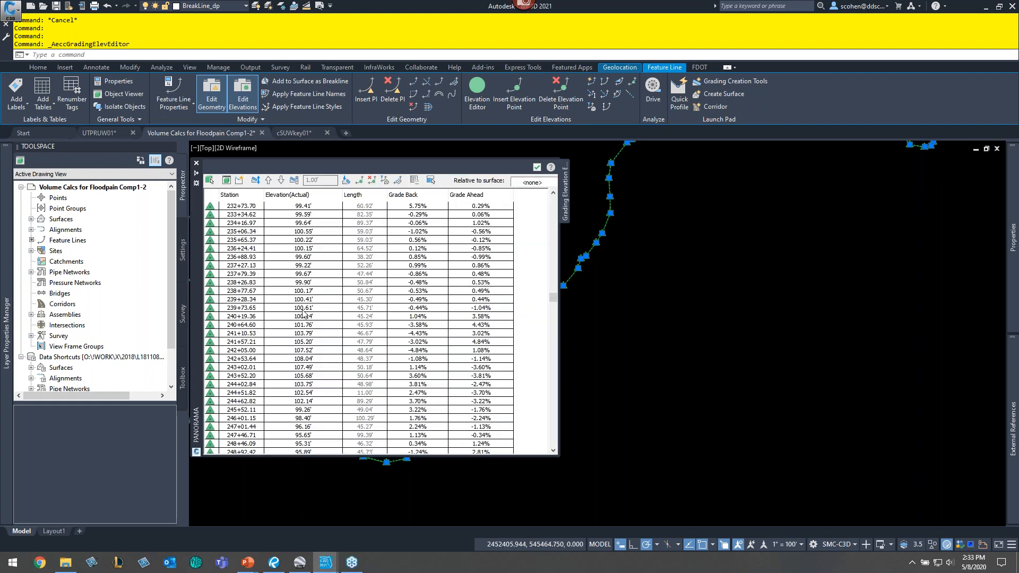
right_click(343, 286)
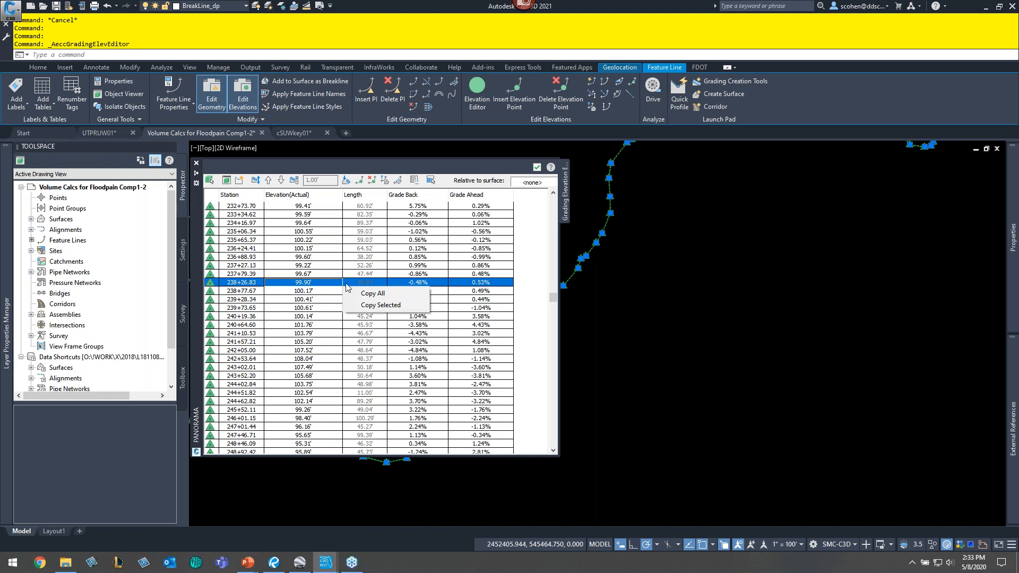
click(369, 294)
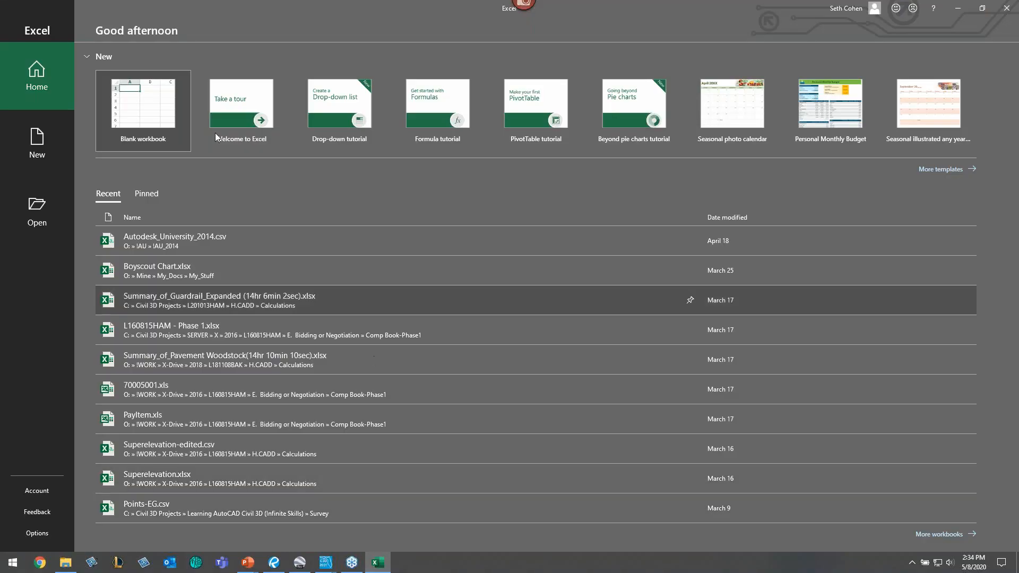
- Switch to Excel, paste the copied rows, and delete every column except the elevations plus the header row
click(153, 114)
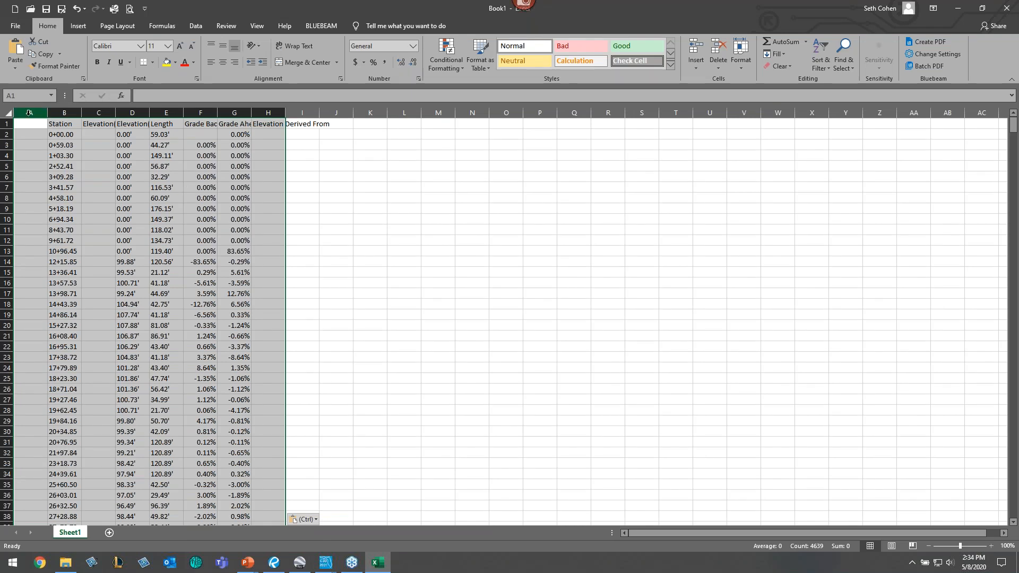
drag(29, 112, 132, 113)
drag(31, 110, 329, 113)
right_click(74, 166)
key(d)
right_click(314, 150)
key(d)
right_click(6, 123)
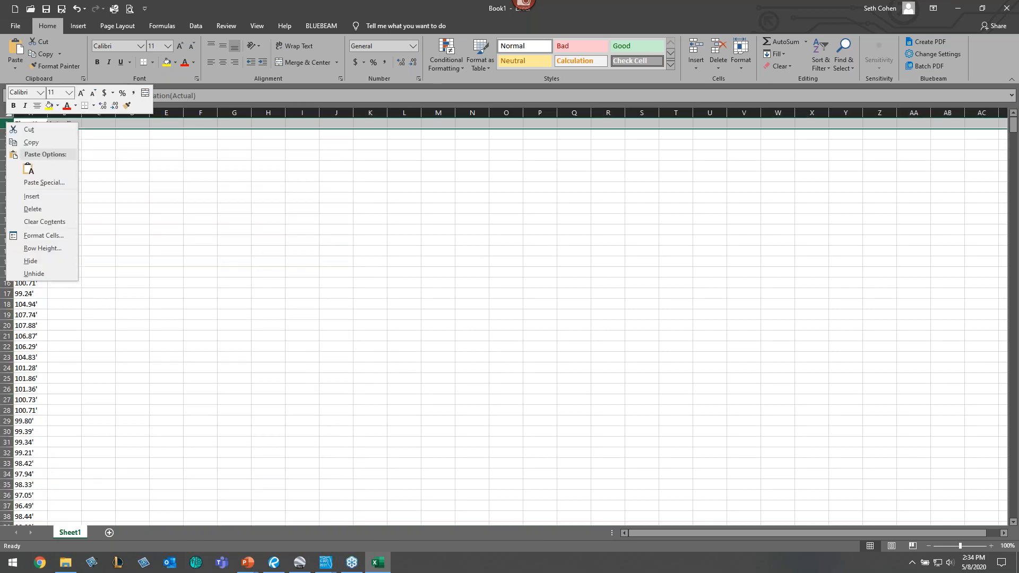
key(d)
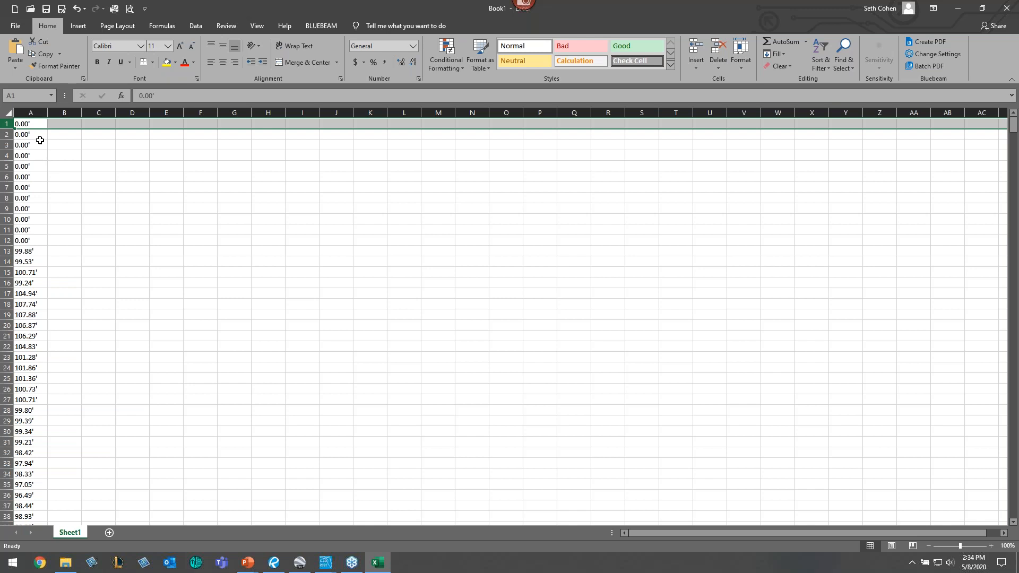
- Remove the foot marks (') from all elevation values with Replace All
click(242, 261)
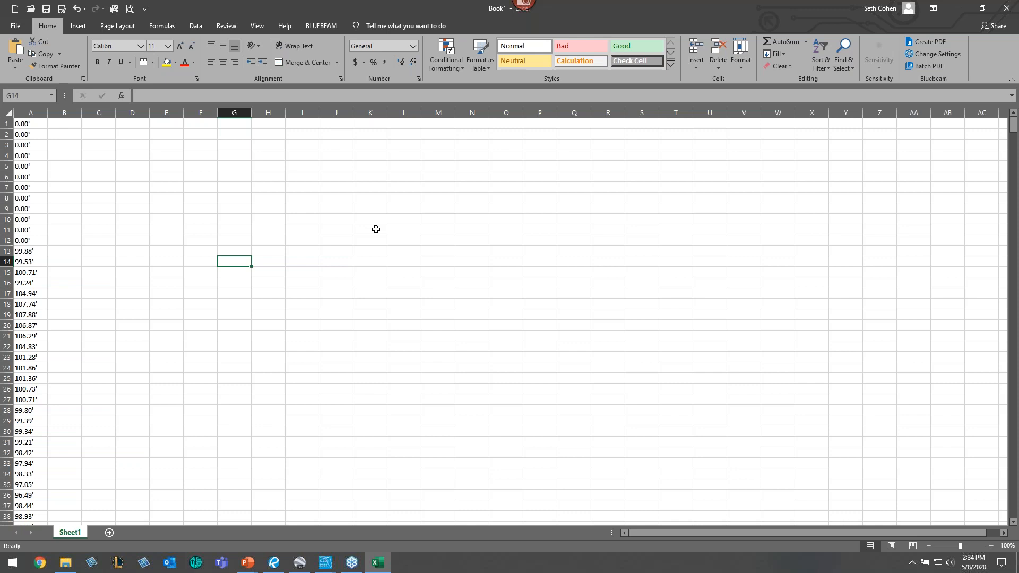
key(ctrl+h)
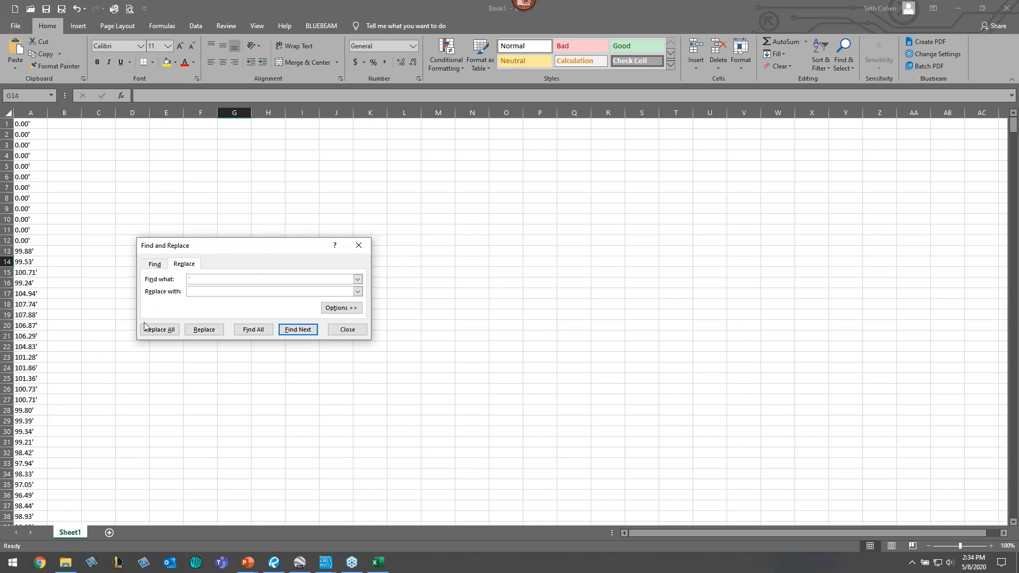
click(159, 330)
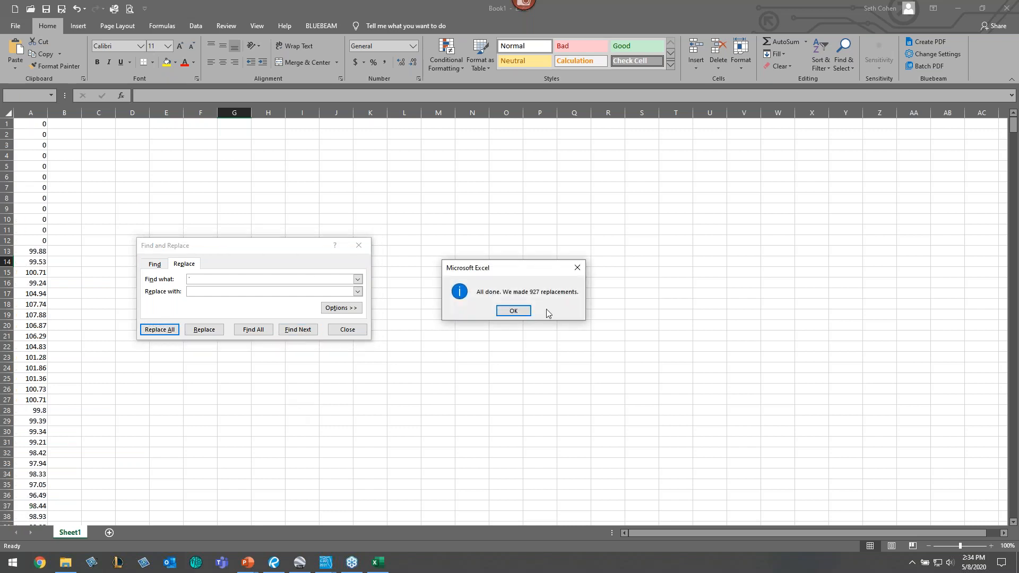
click(513, 313)
click(359, 247)
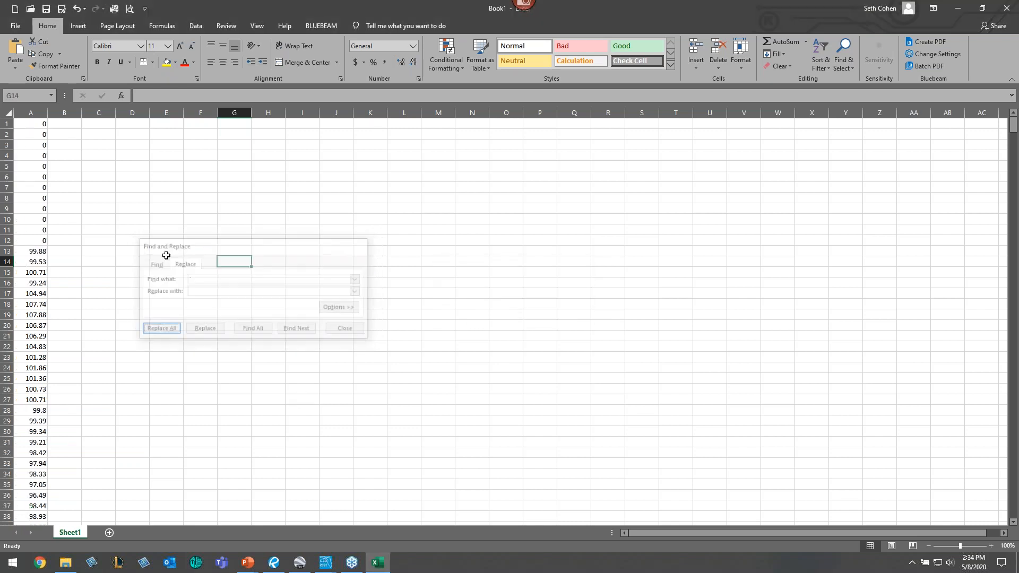
- Select the elevation column and sort it smallest to largest
scroll(50, 239, down, 11)
scroll(61, 254, down, 20)
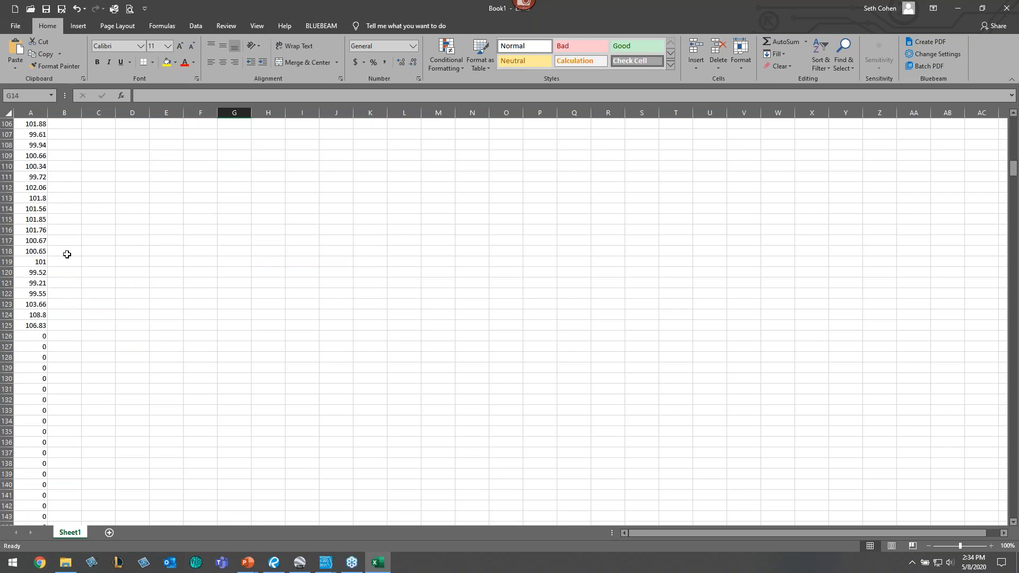
scroll(66, 261, down, 4)
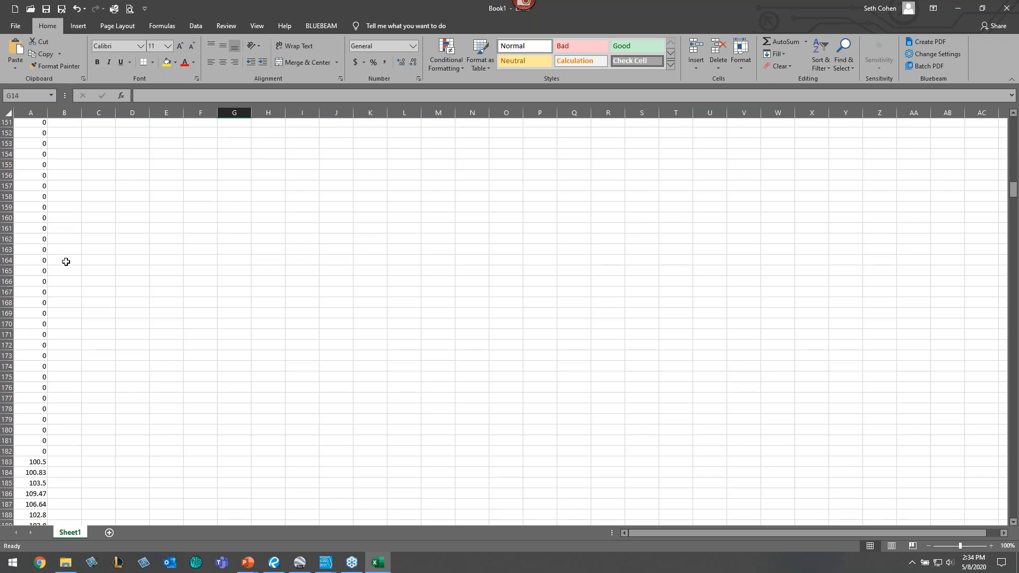
scroll(66, 248, up, 3)
scroll(87, 358, down, 4)
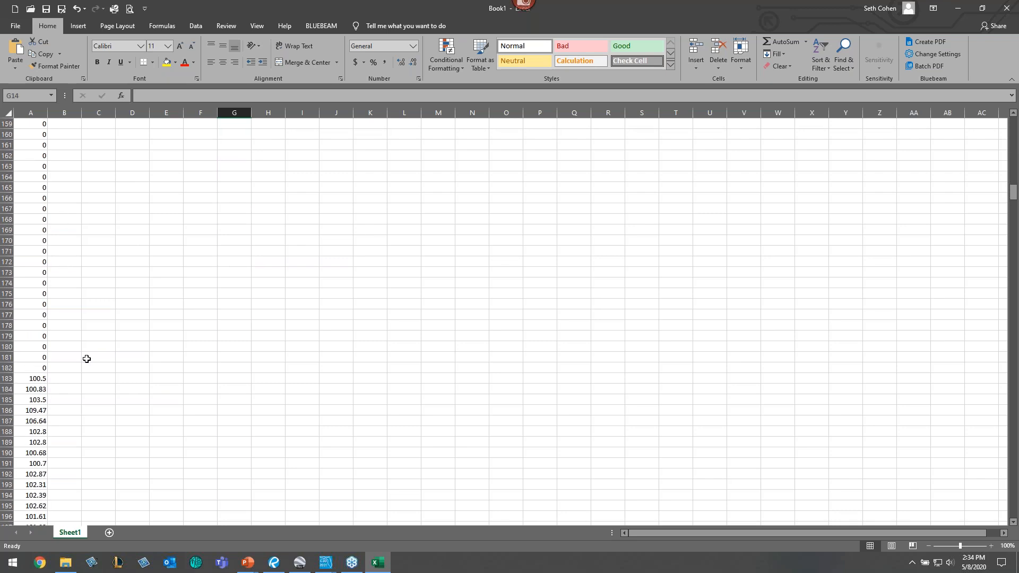
scroll(113, 371, up, 19)
scroll(117, 373, up, 20)
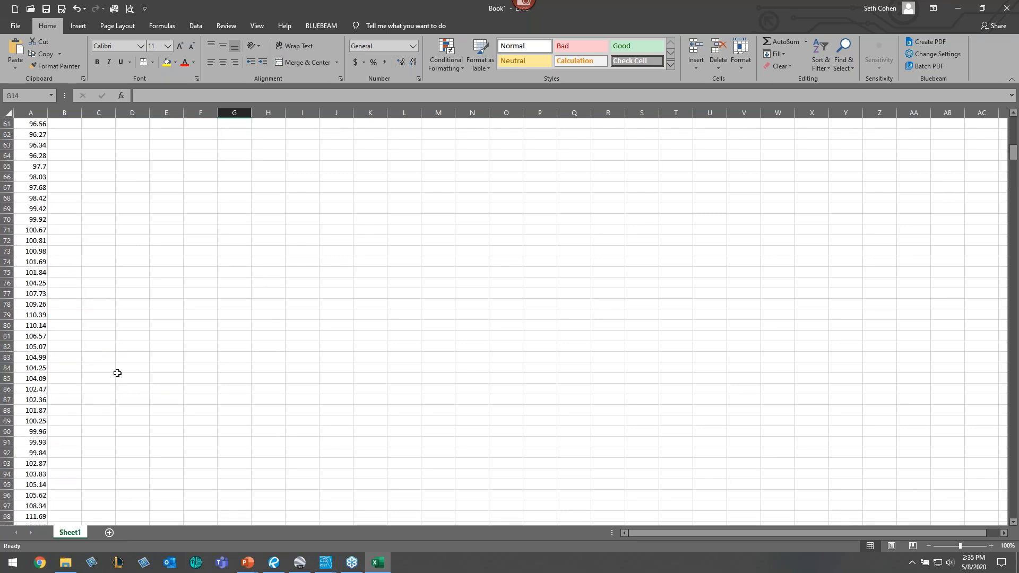
click(32, 114)
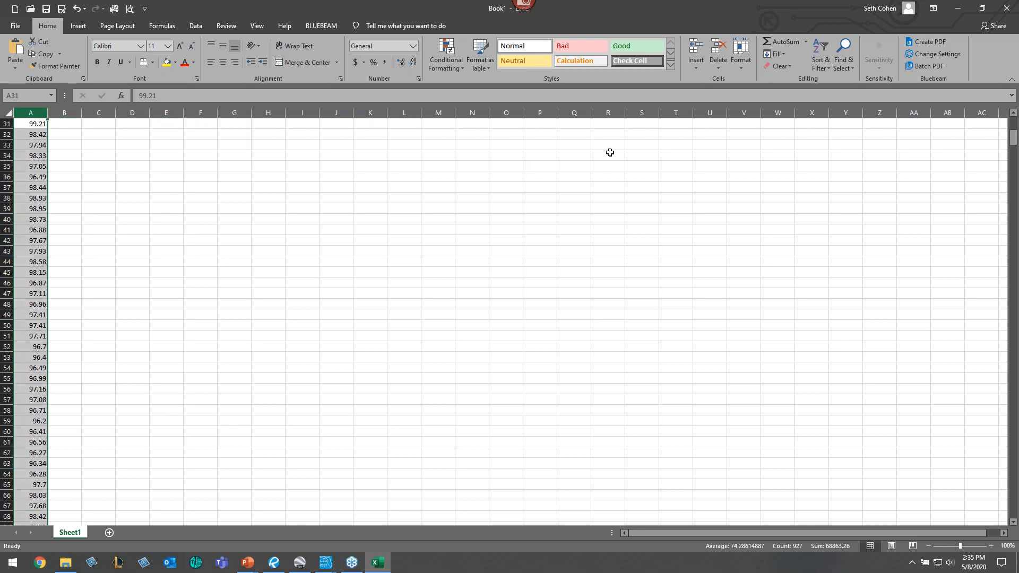
click(190, 26)
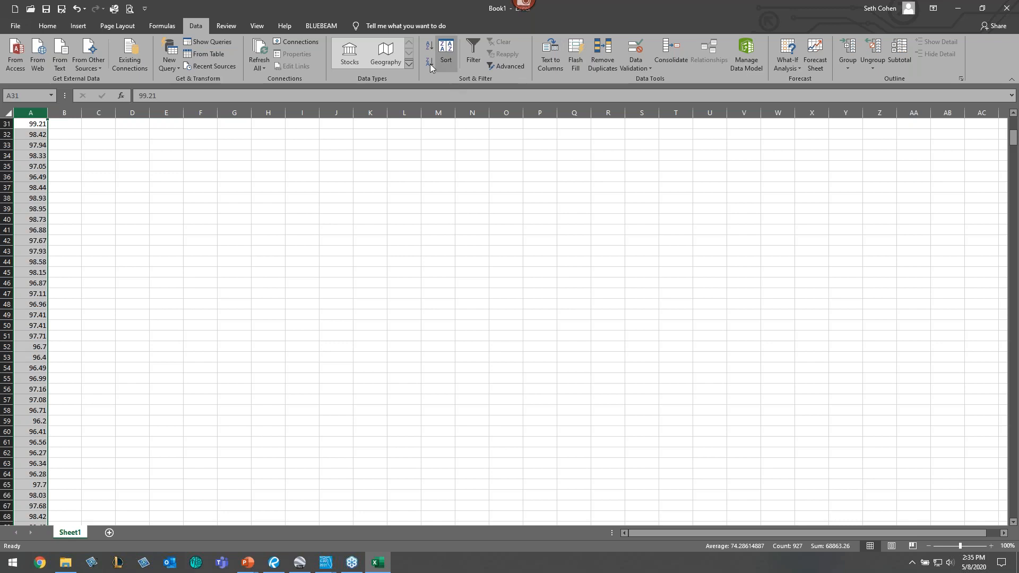
click(430, 47)
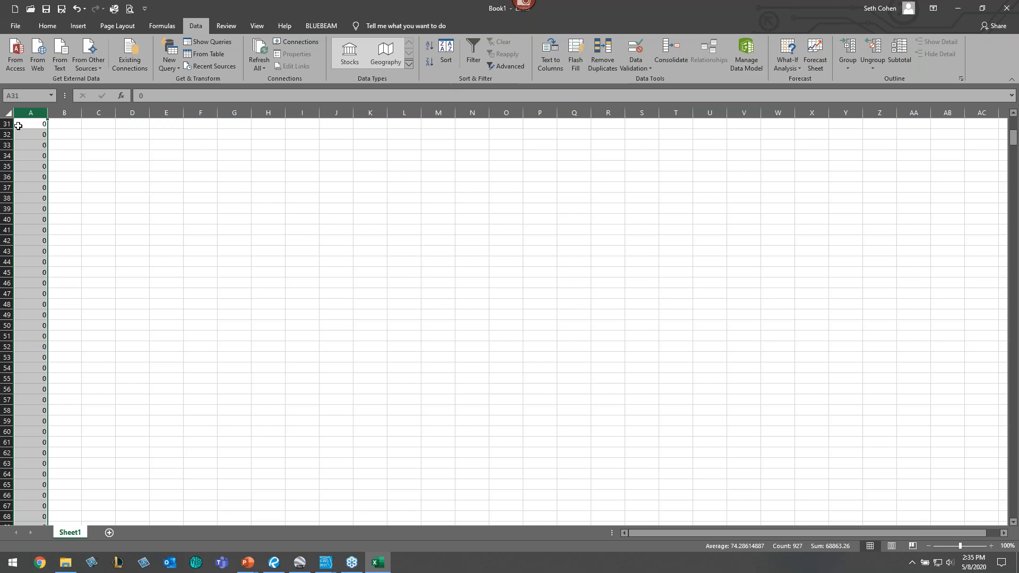
- Delete all rows with zero elevation values from the sorted elevation column
drag(7, 123, 66, 177)
right_click(73, 166)
click(154, 256)
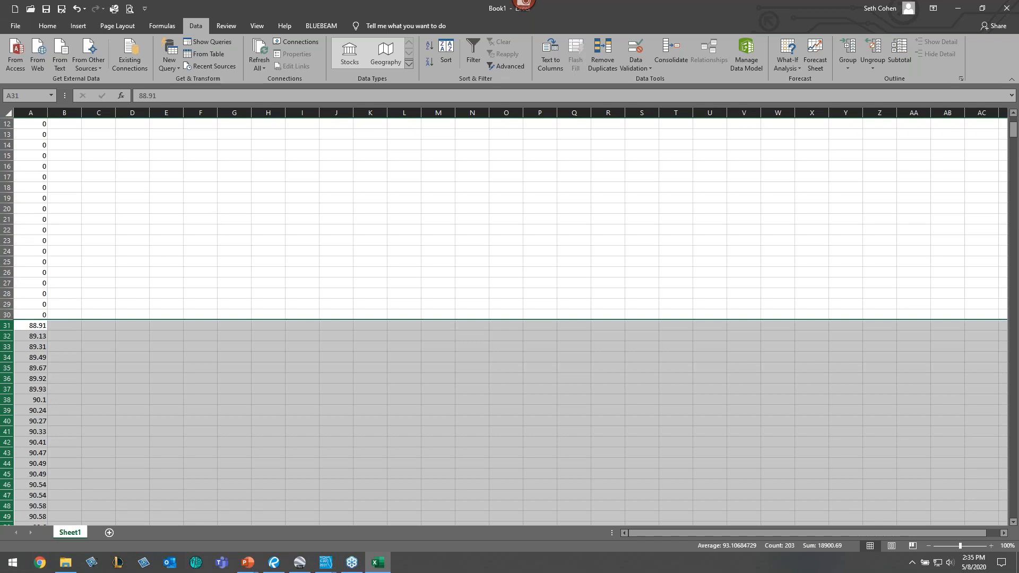
click(7, 315)
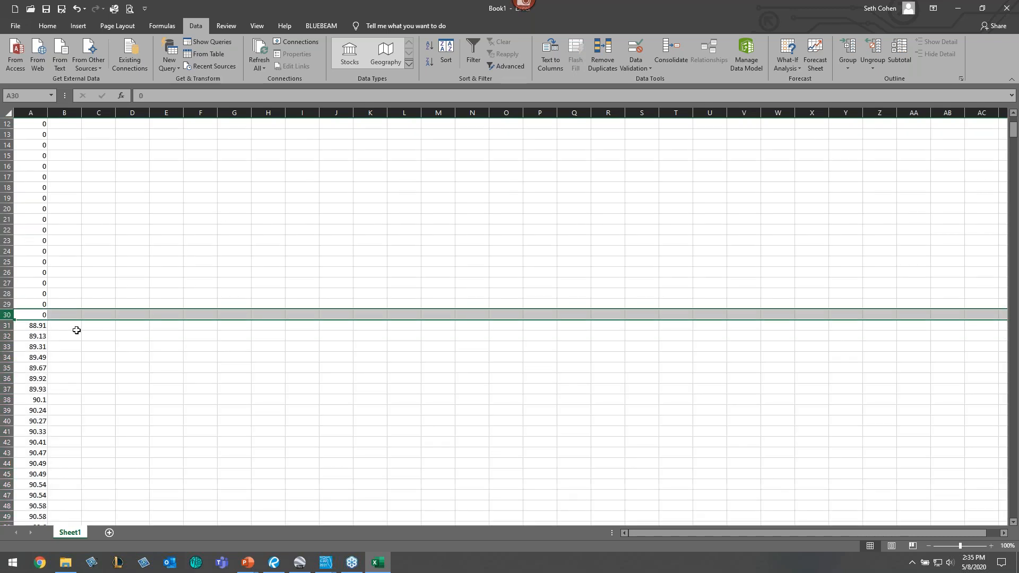
key(ctrl+shift+Up)
right_click(218, 266)
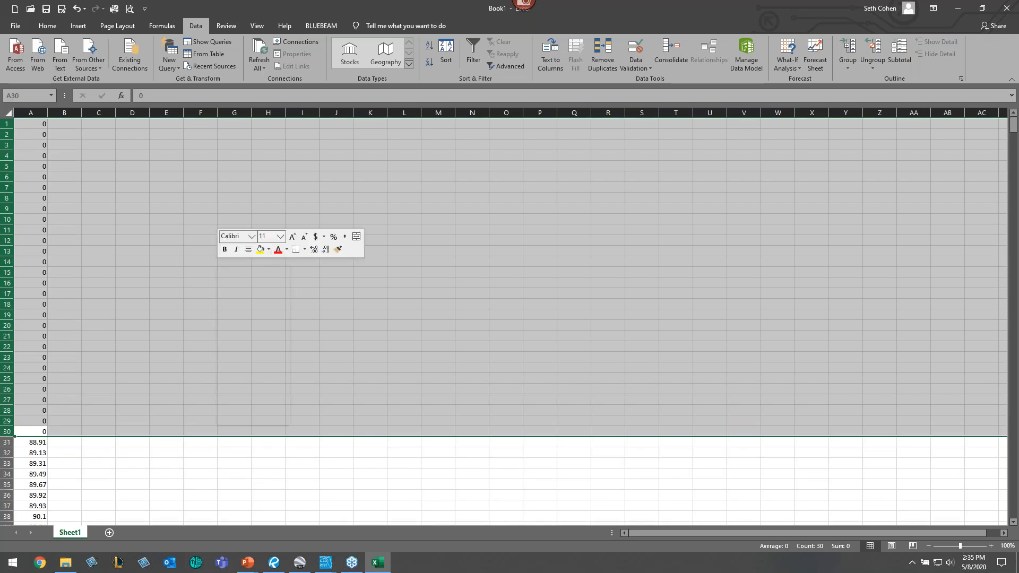
click(244, 353)
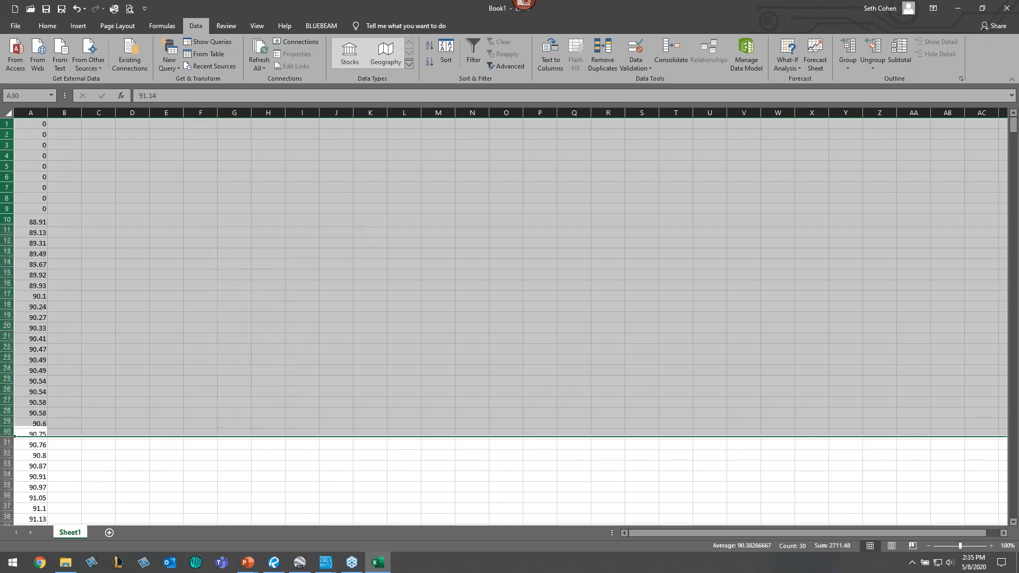
- Calculate the average of the elevation column with AutoSum Average in the first empty cell below the data
click(187, 248)
click(37, 167)
key(ctrl+Down)
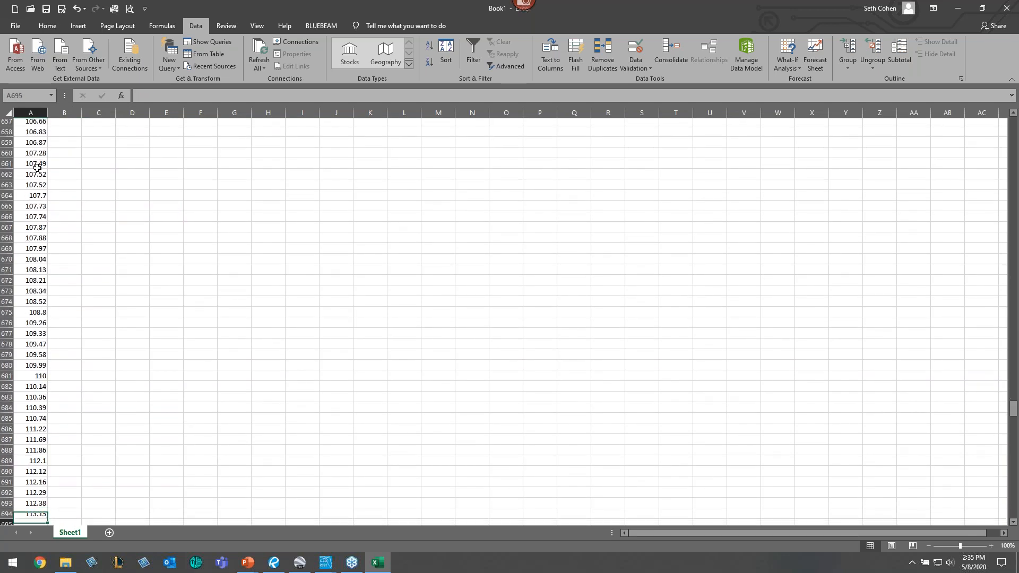
key(Down)
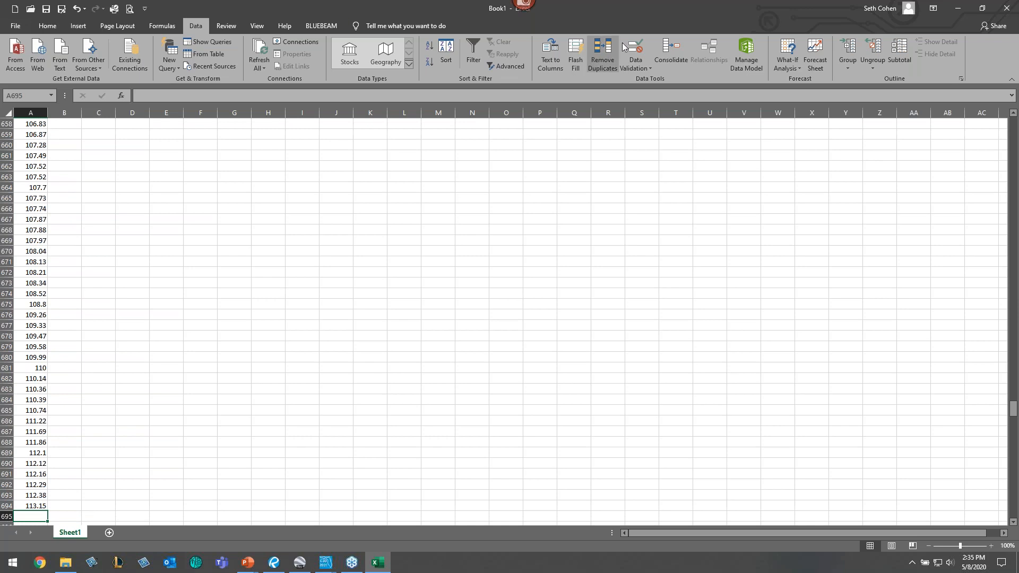
click(43, 25)
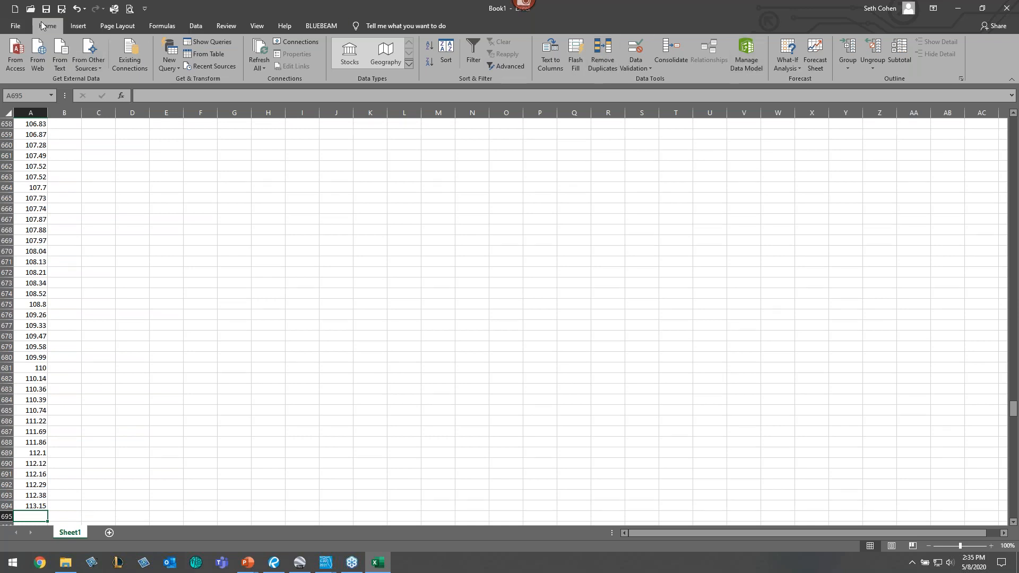
click(806, 42)
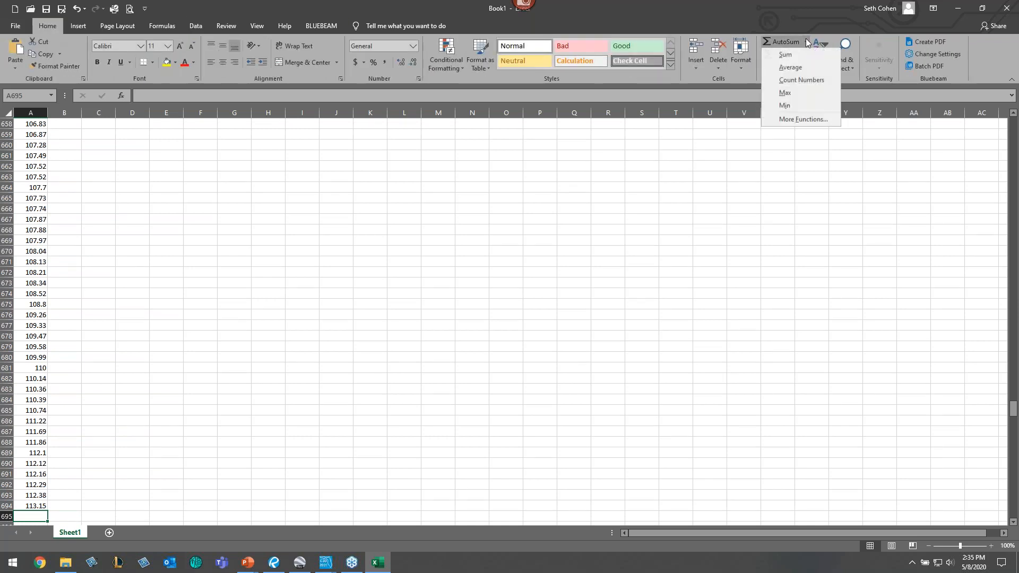
click(795, 66)
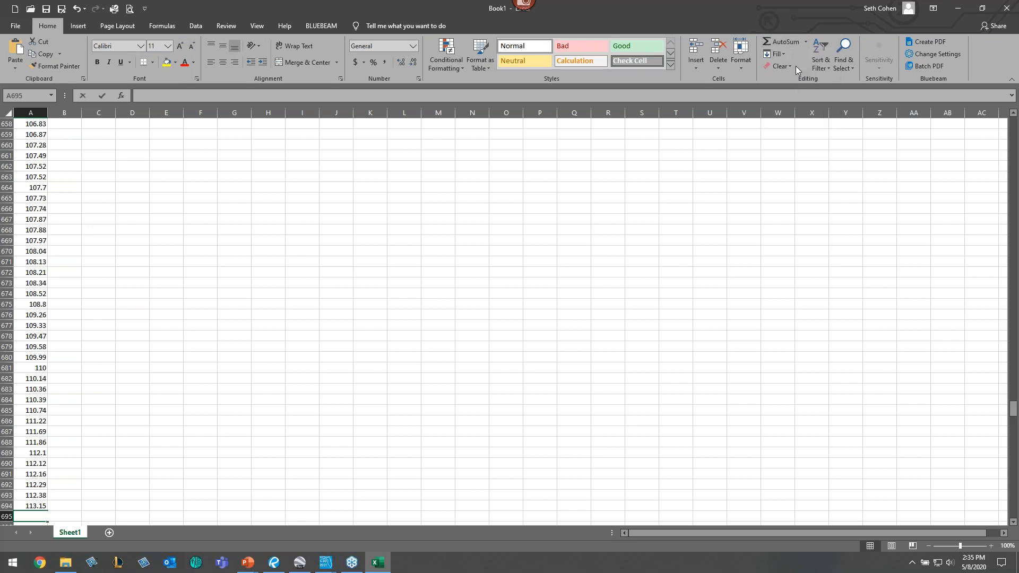
key(Return)
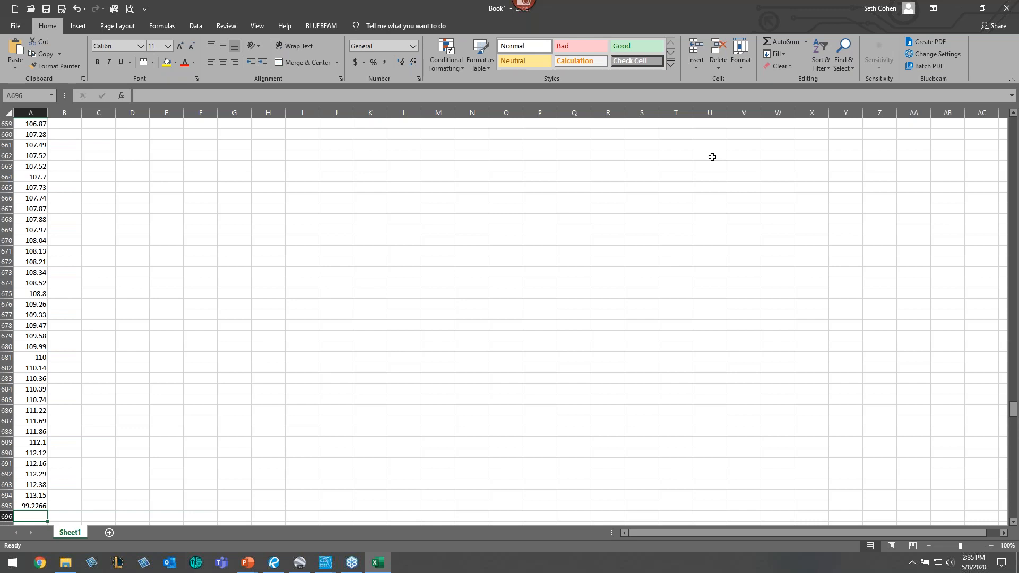
- Return to the CAD drawing, clear the feature line selection, and switch to the cSUWkey01 drawing
click(959, 8)
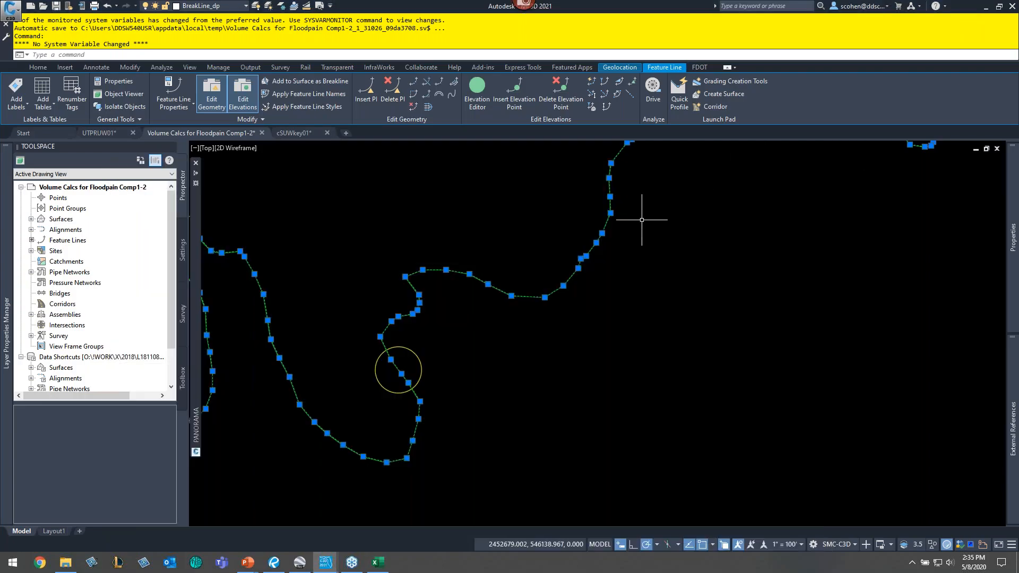
key(Escape)
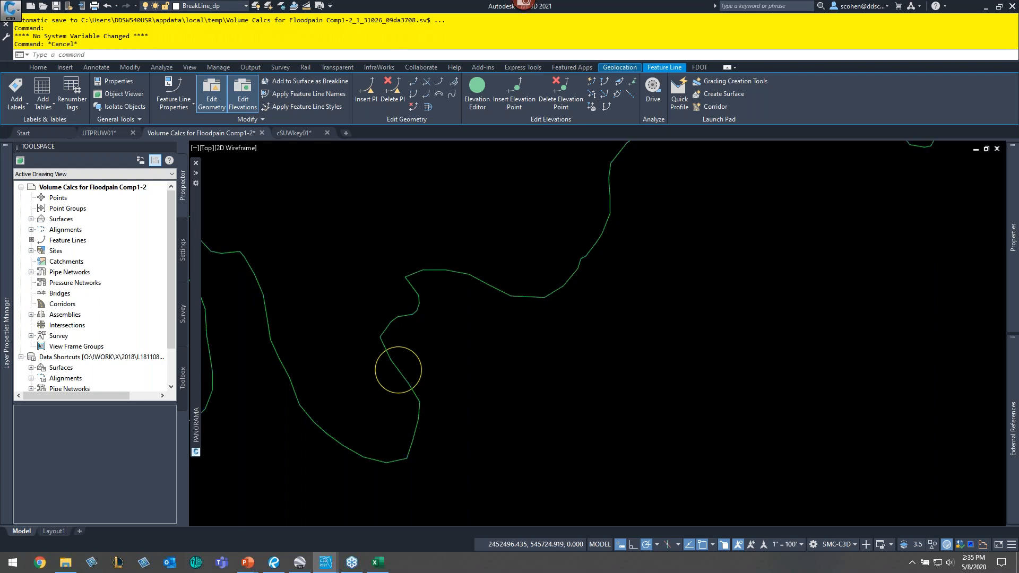
key(Escape)
scroll(542, 304, down, 3)
scroll(542, 304, down, 2)
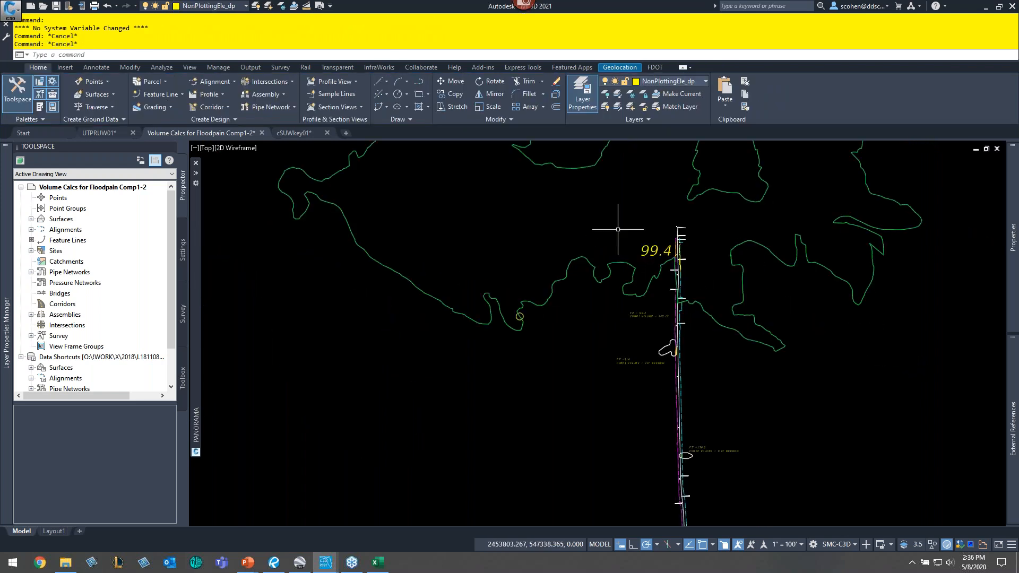
middle_drag(614, 223, 555, 269)
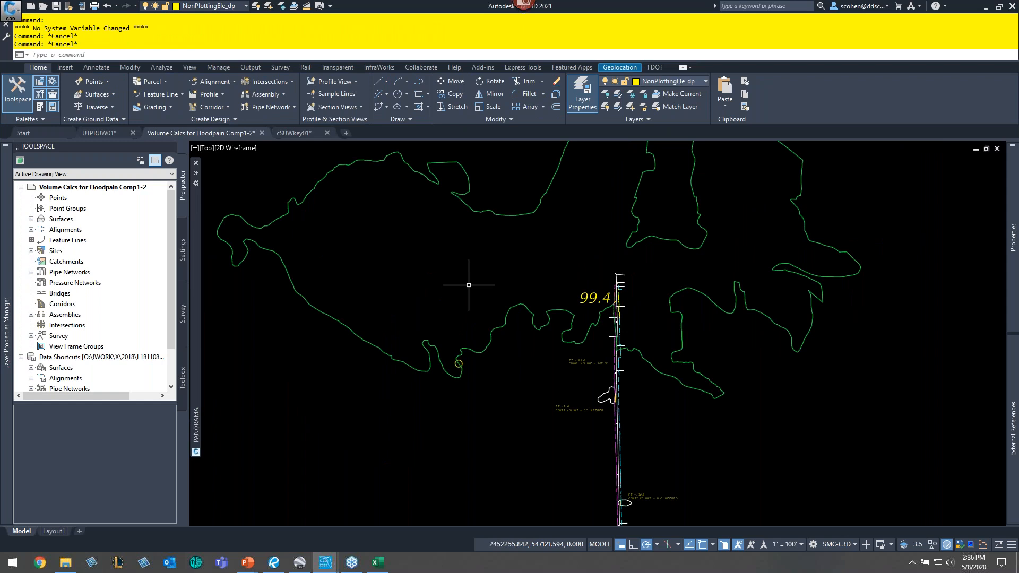
click(296, 133)
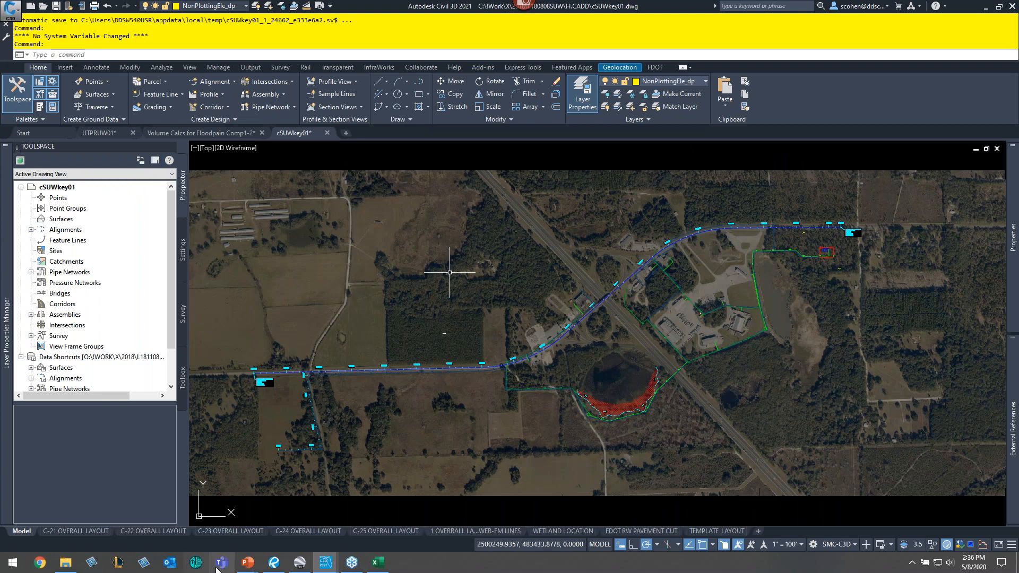
- Switch through open windows to the Bluebeam Revu plan review document
click(248, 563)
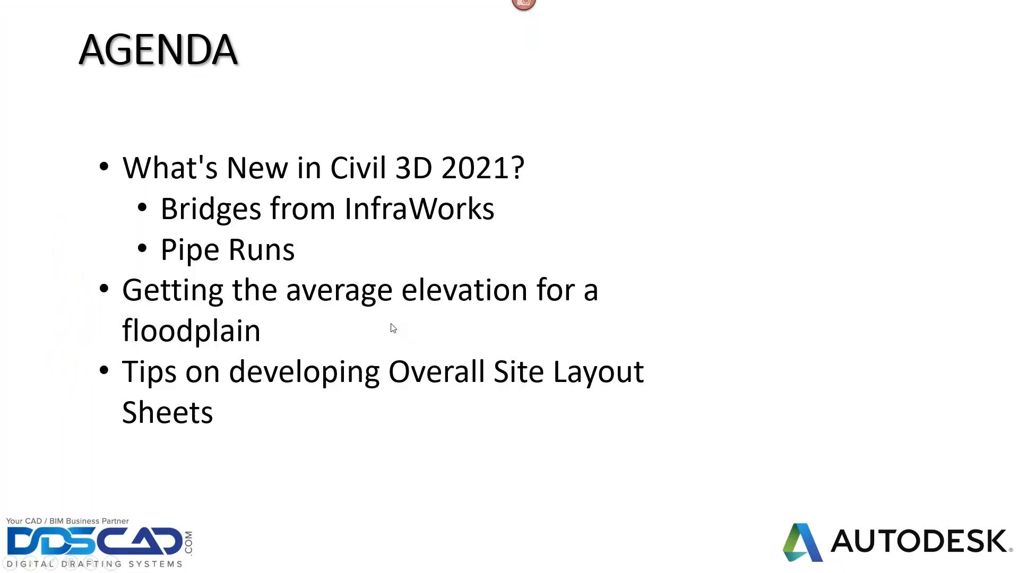
key(alt+Tab)
key(alt+Tab)
key(alt+Tab)
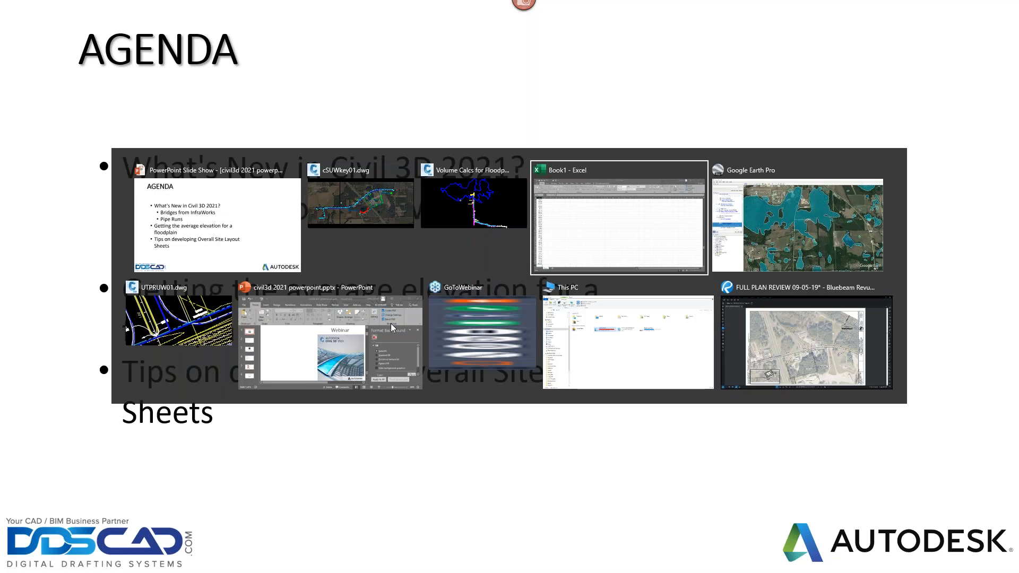
key(alt+Tab)
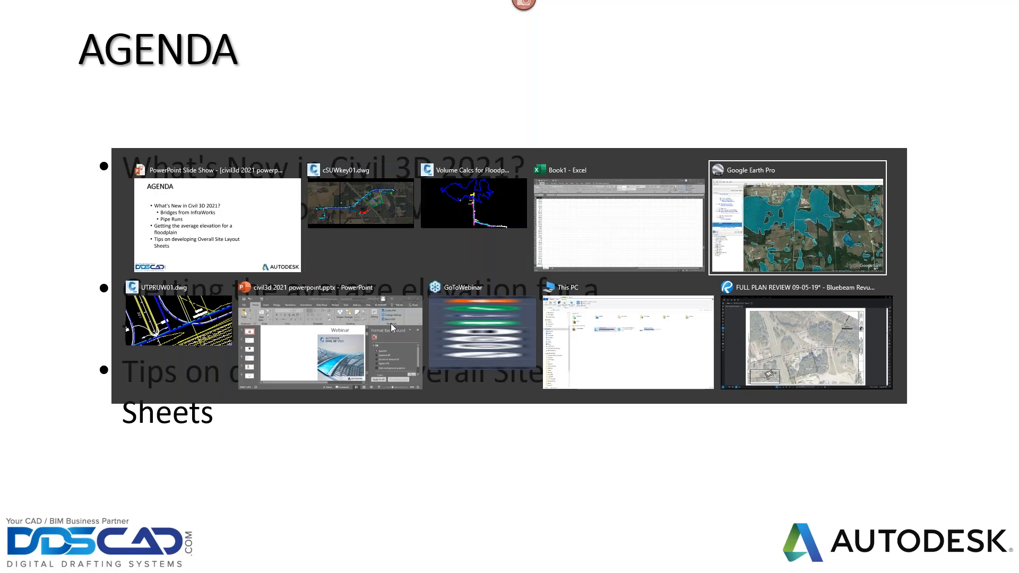
key(alt+Tab)
key(alt+Tab)
key(alt+Tab)
key(alt+Tab)
key(alt+Tab)
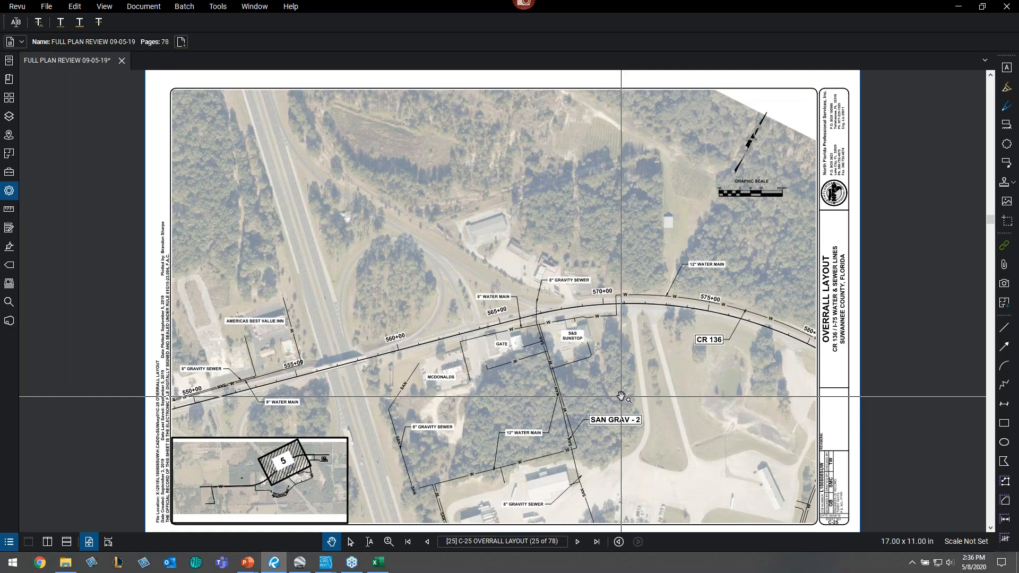
- Page through the overall layout sheets C-21 to C-25 of the plan set
key(Left)
key(Left)
key(Left)
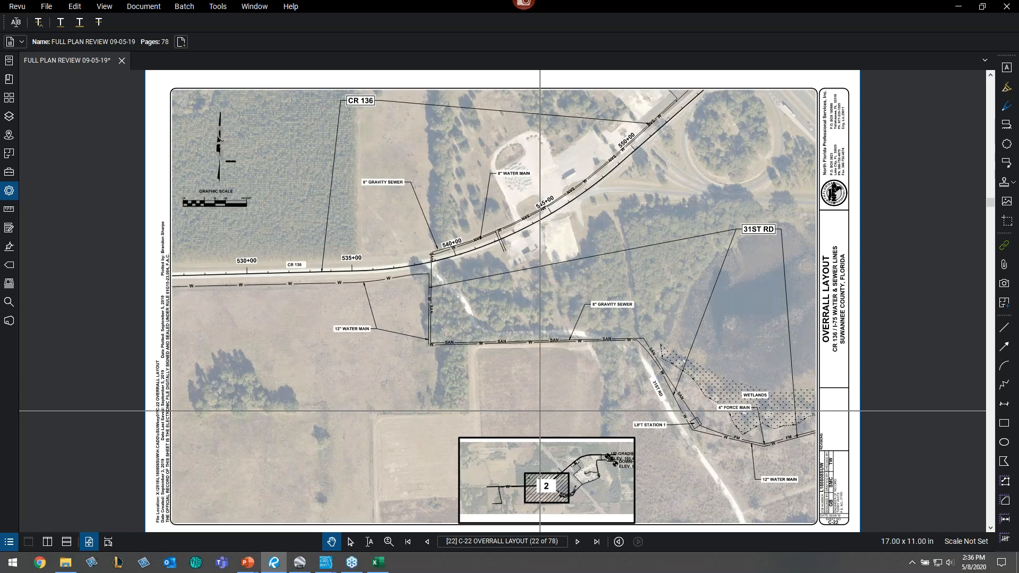
key(Left)
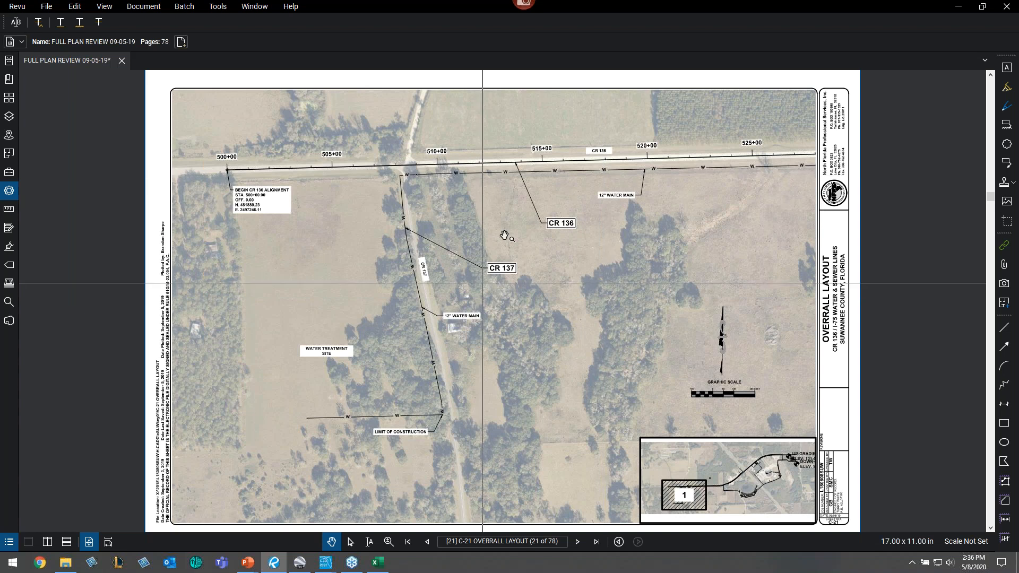
scroll(637, 293, down, 2)
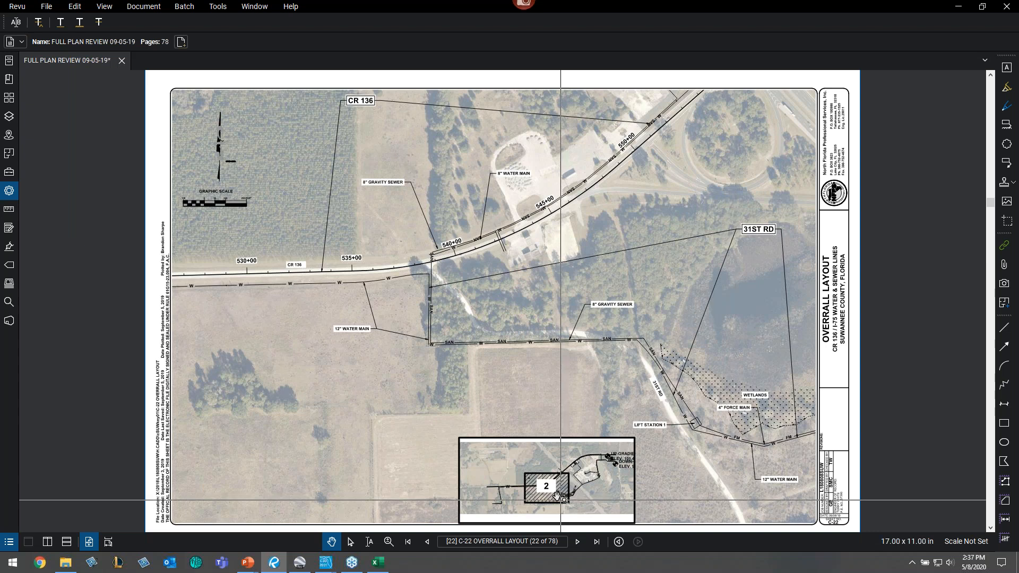
key(Right)
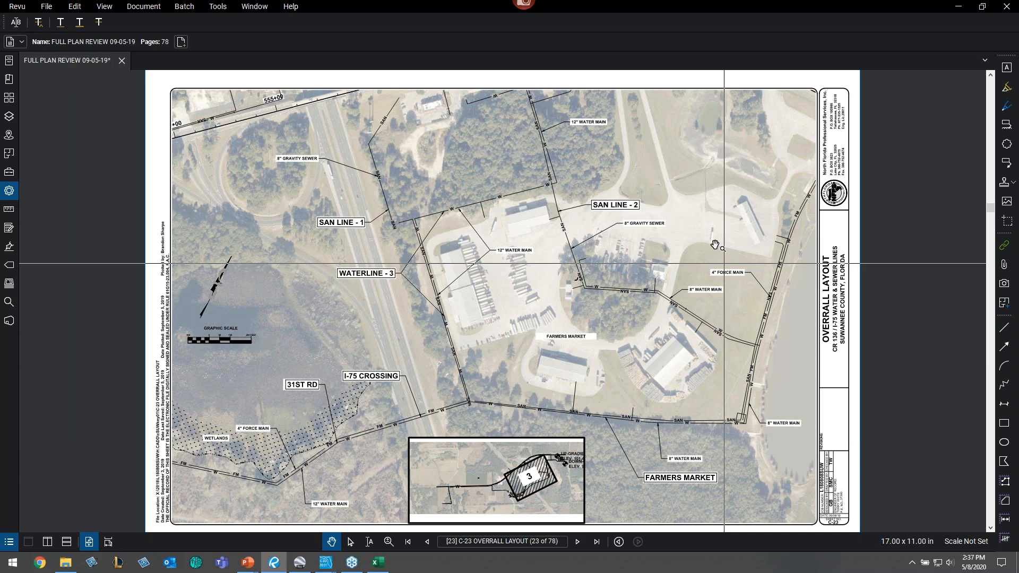
key(Page_Down)
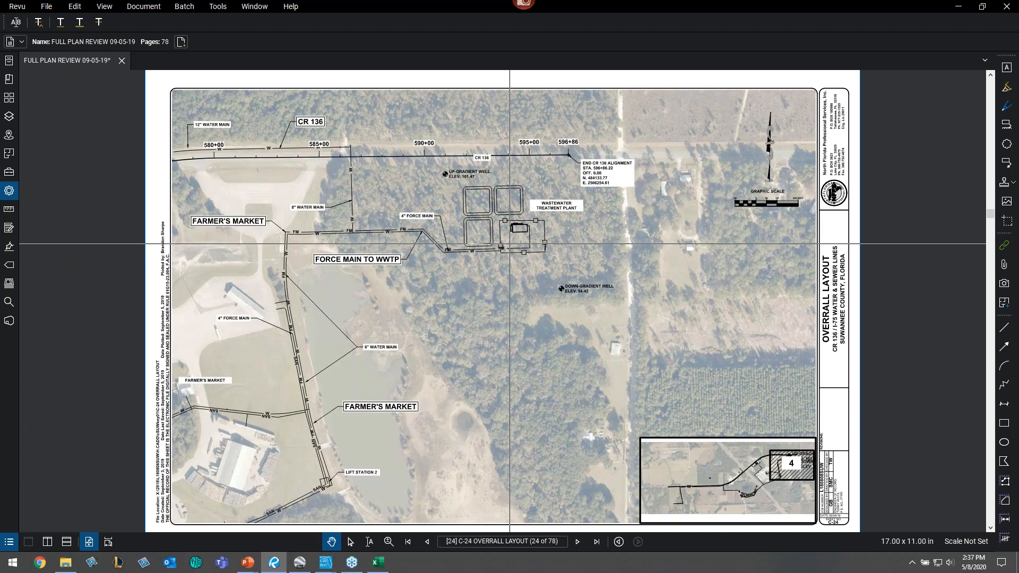
key(Page_Down)
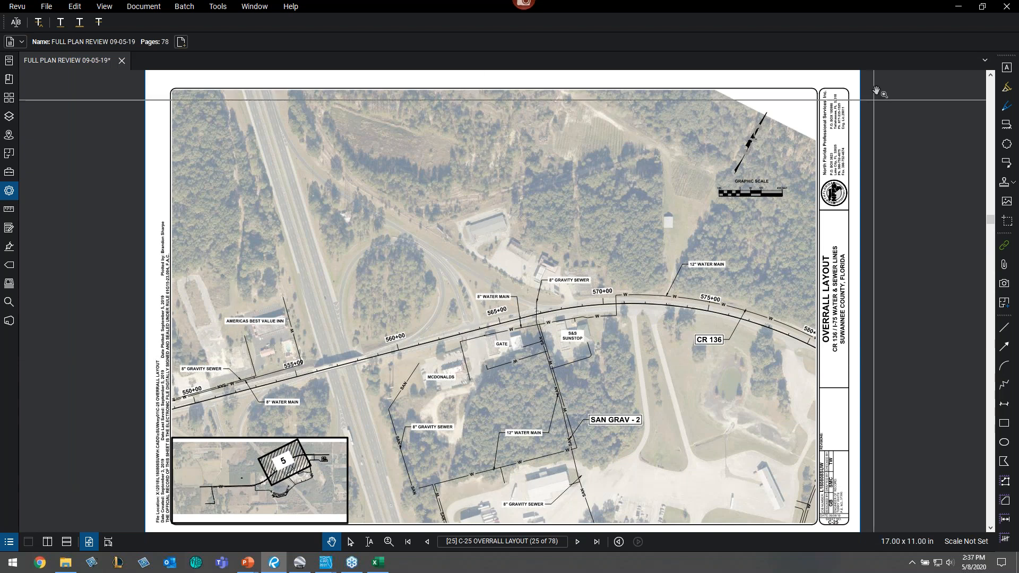
- Return to Civil 3D and review the C-21, TEMPLATE_LAYOUT and C-25 overall layout tabs
click(959, 7)
key(alt+Tab)
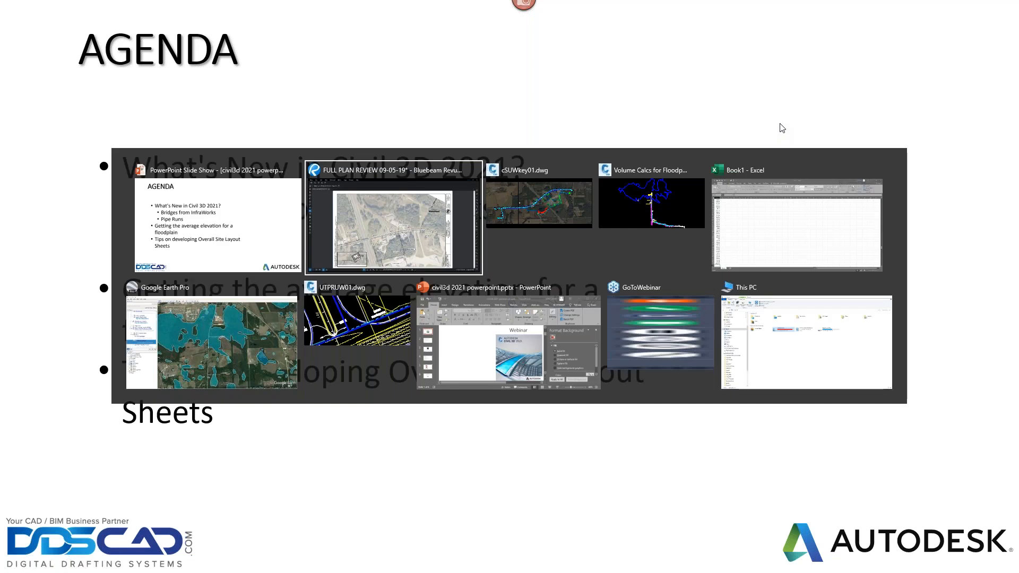
key(alt+Tab)
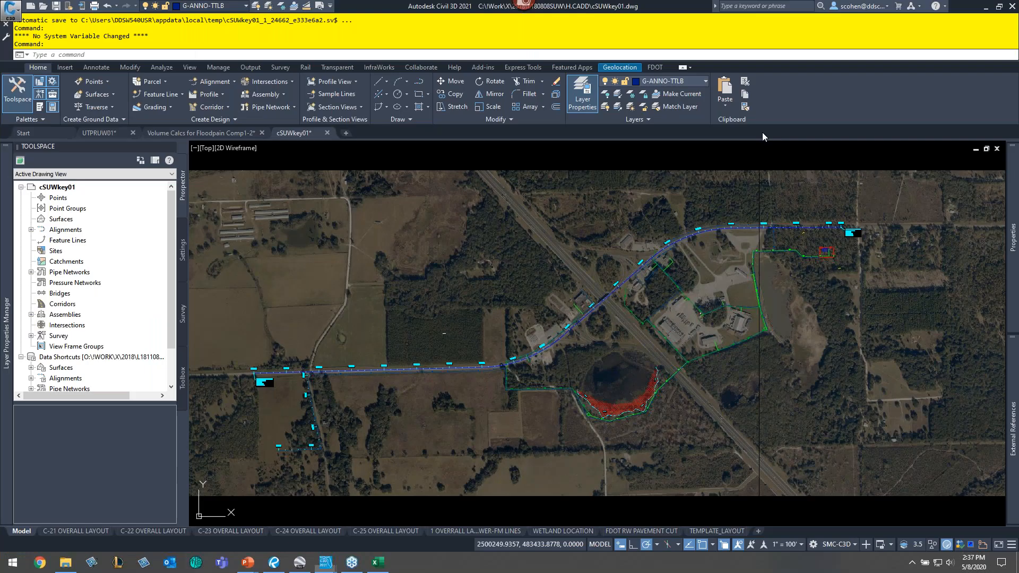
click(92, 532)
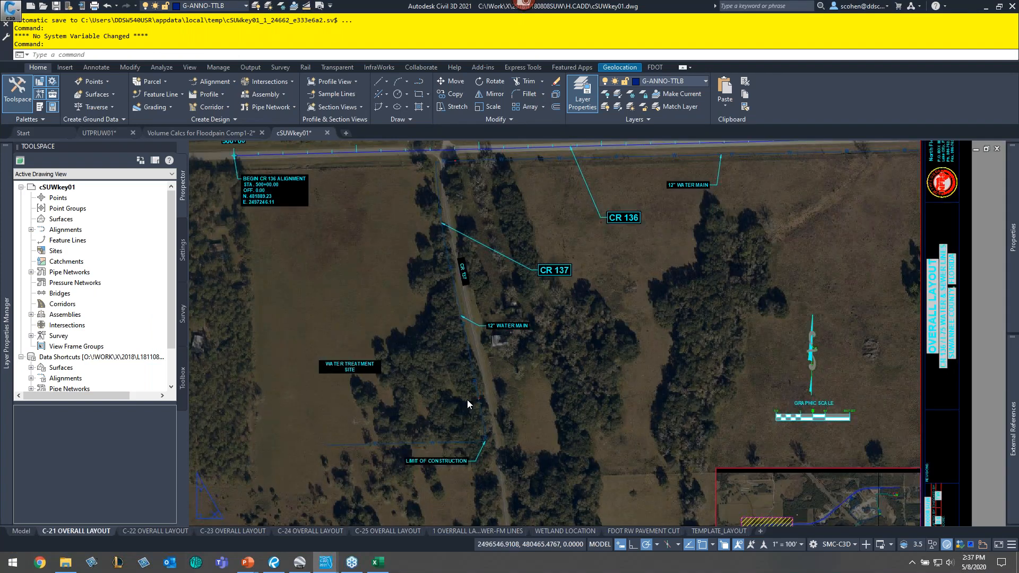
middle_click(523, 372)
middle_click(523, 373)
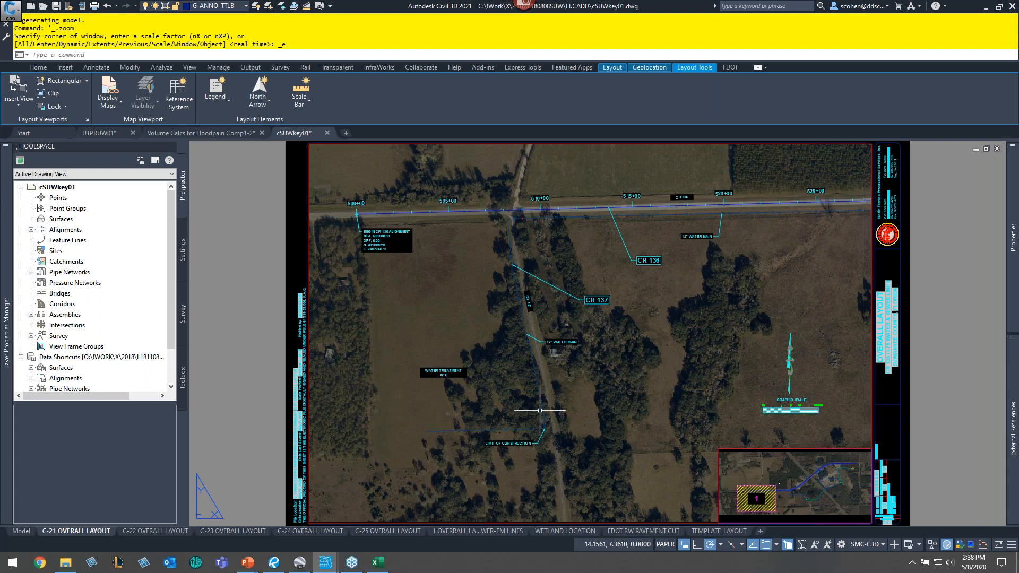
click(720, 532)
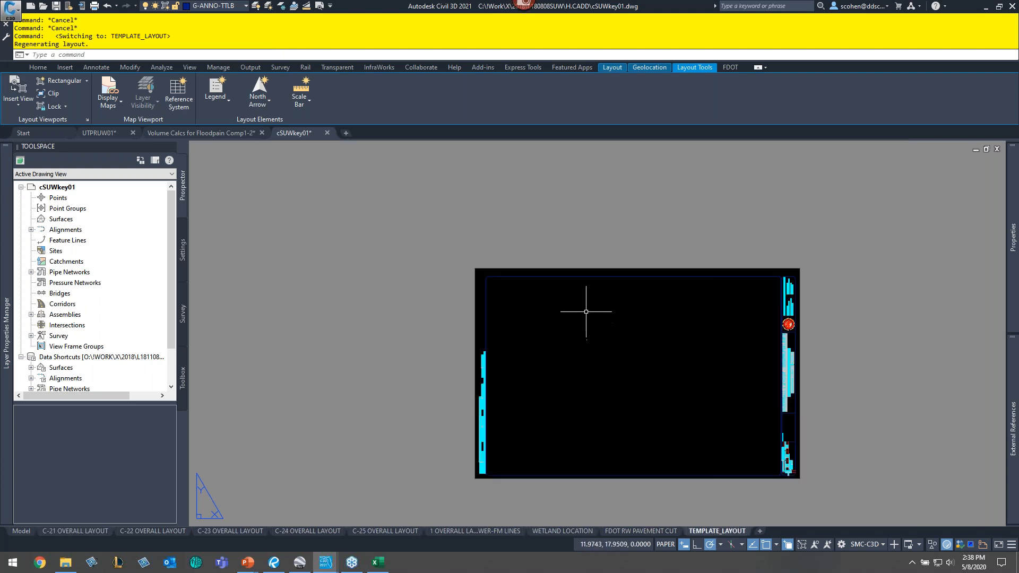
scroll(588, 308, up, 4)
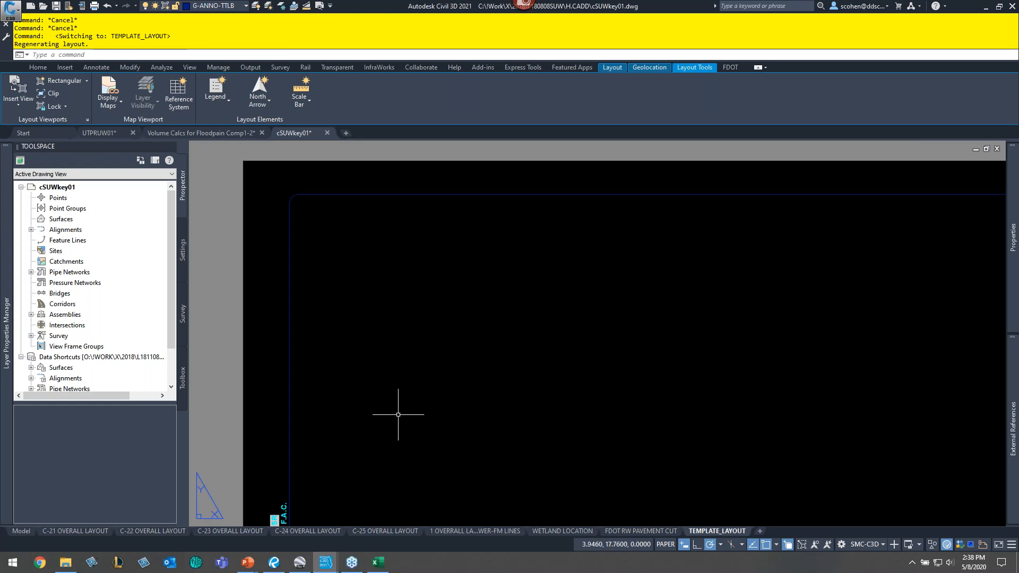
click(386, 531)
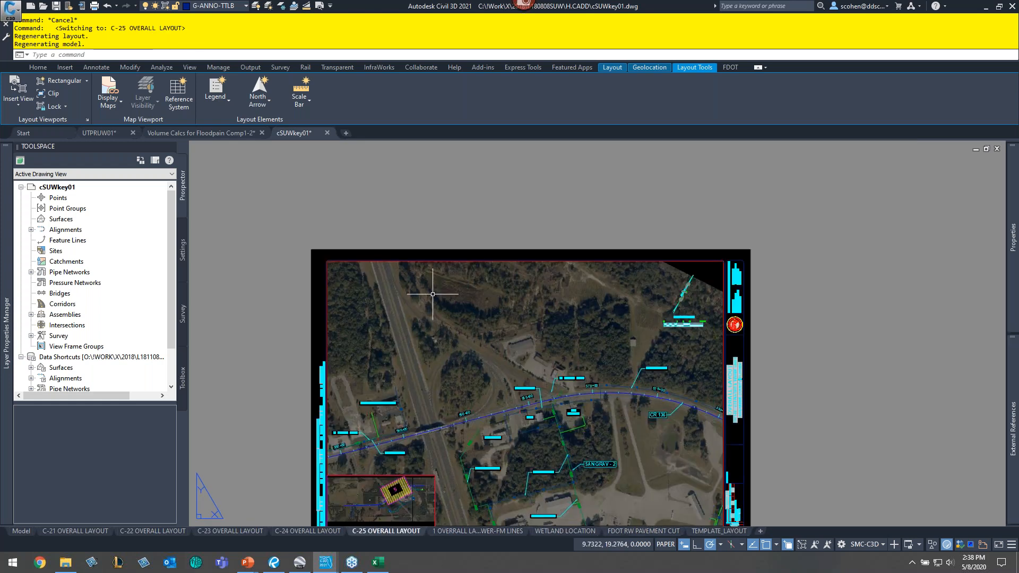
- Make G-ANNO-VPRT the current layer in the C-25 overall layout
scroll(330, 240, up, 4)
scroll(334, 285, up, 7)
middle_drag(350, 409, 459, 354)
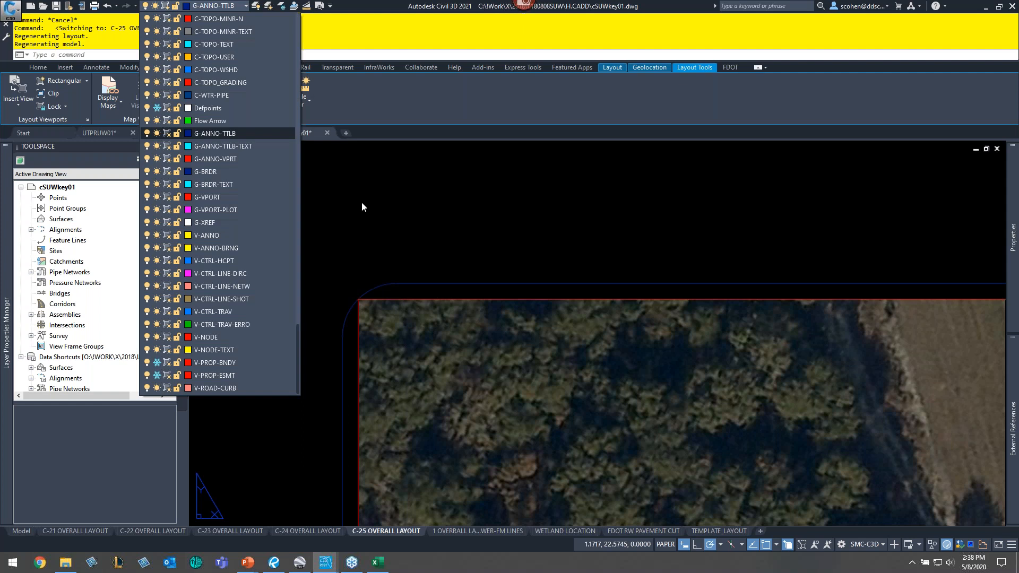
click(218, 159)
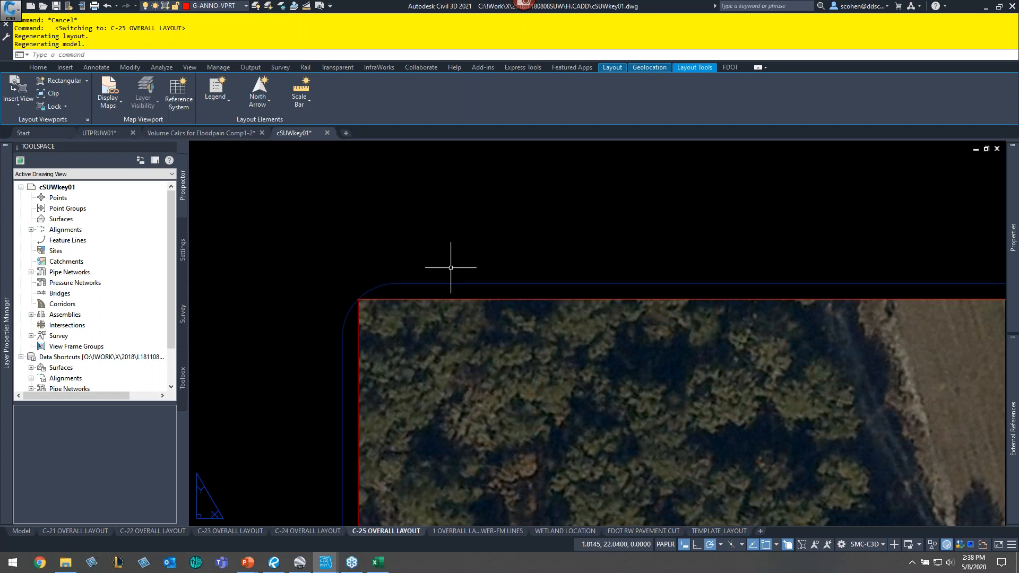
- Draw a rectangle in paper space tracing the outer boundary of the C-25 overall layout viewport
text(mv)
key(Return)
text(rec)
key(Return)
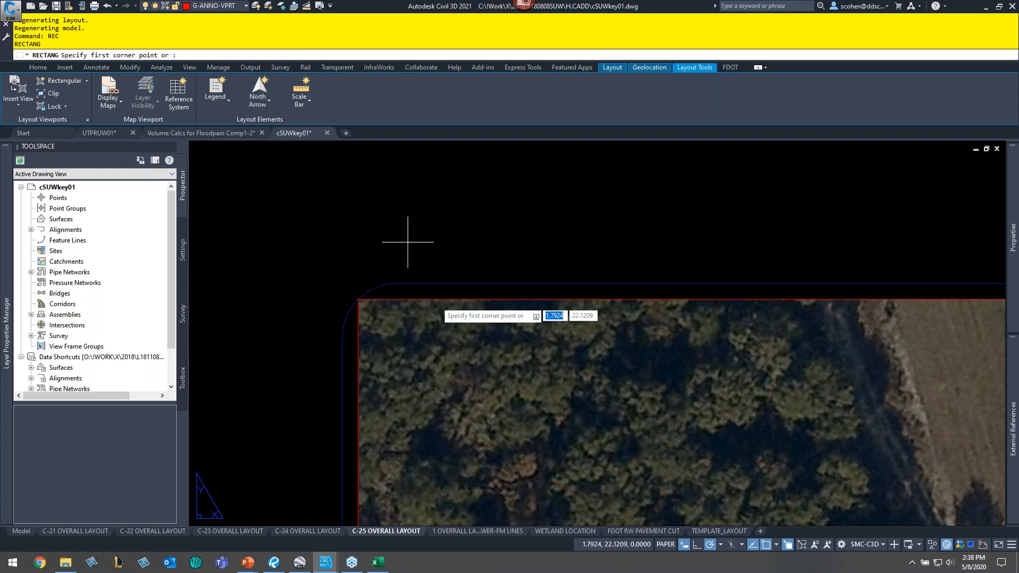
click(388, 294)
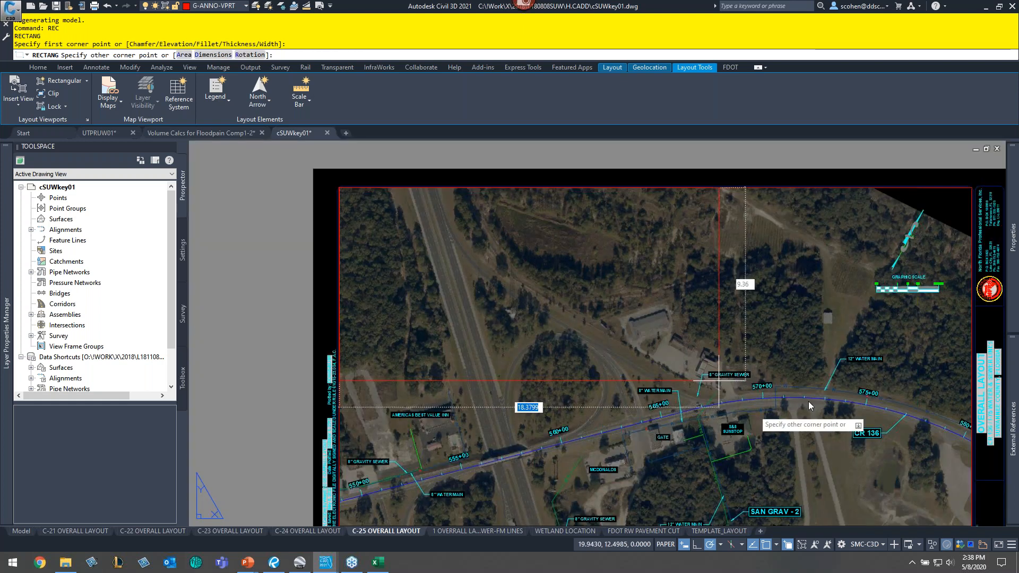
scroll(734, 410, down, 3)
scroll(689, 177, up, 5)
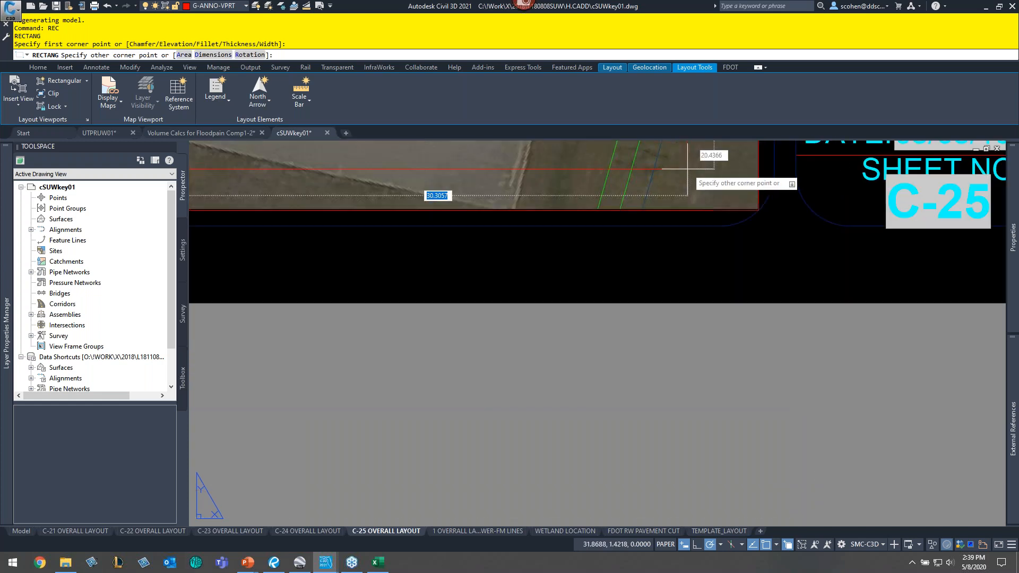
scroll(685, 170, up, 3)
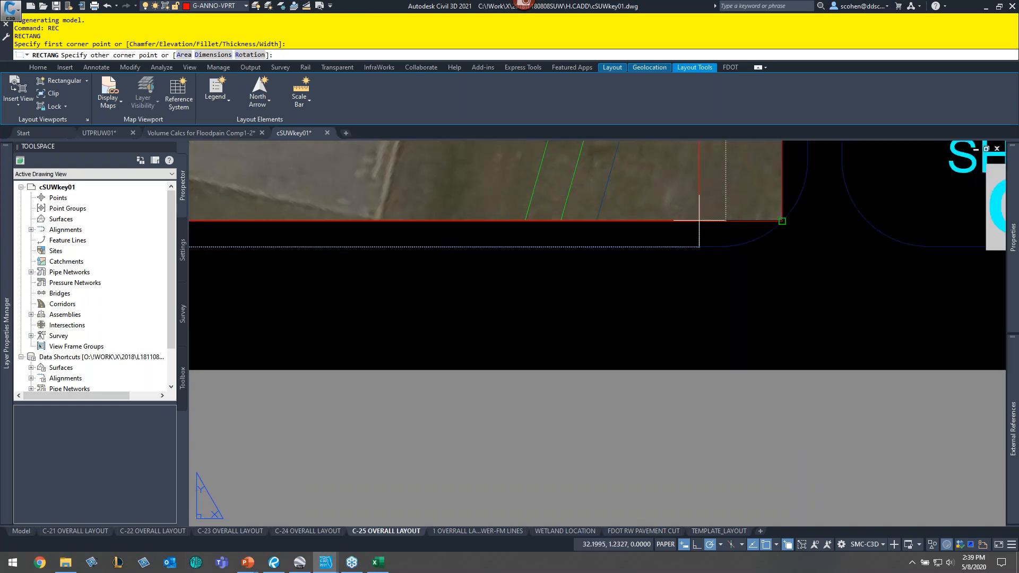
click(699, 220)
click(699, 220)
click(767, 265)
scroll(610, 313, down, 2)
scroll(603, 323, down, 4)
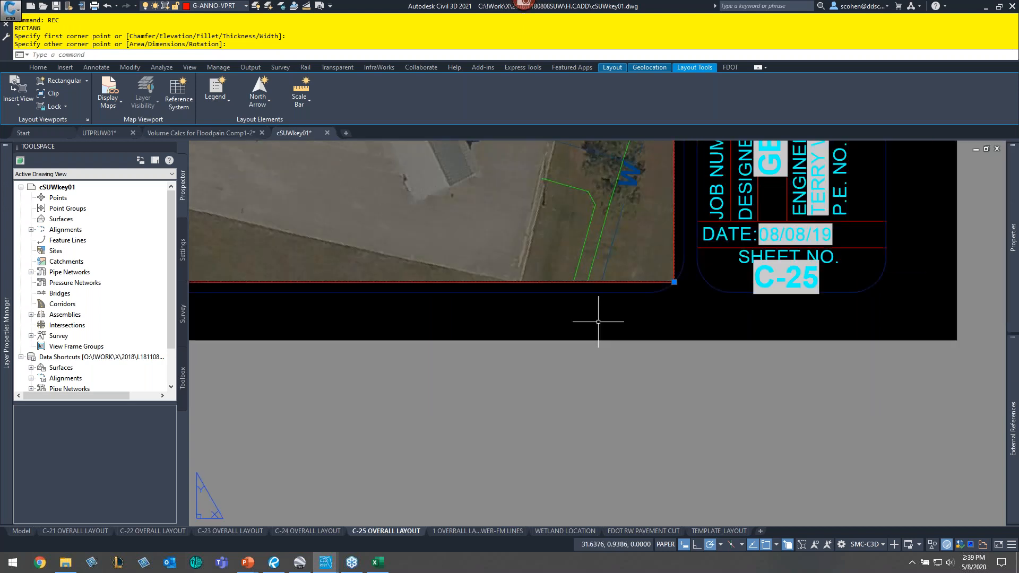
- Copy the rectangle and paste it into model space near the western end of the pipeline
middle_drag(392, 332, 758, 350)
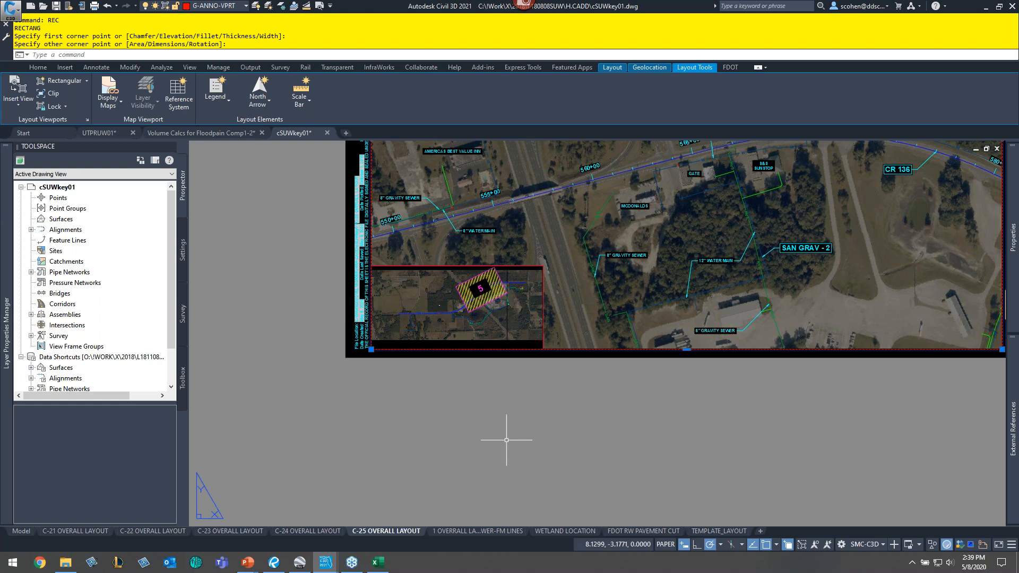
key(ctrl+c)
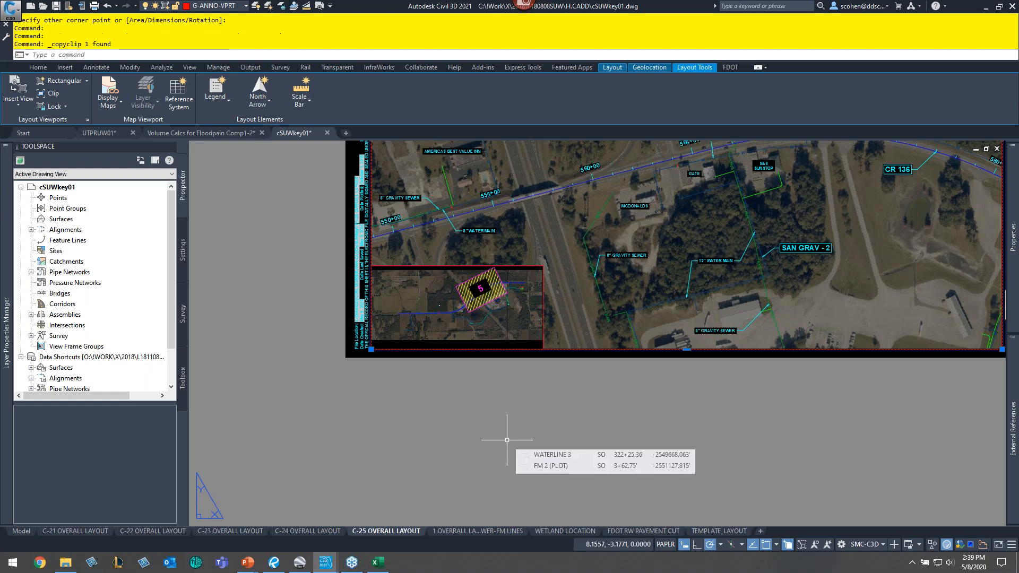
mouse_move(23, 532)
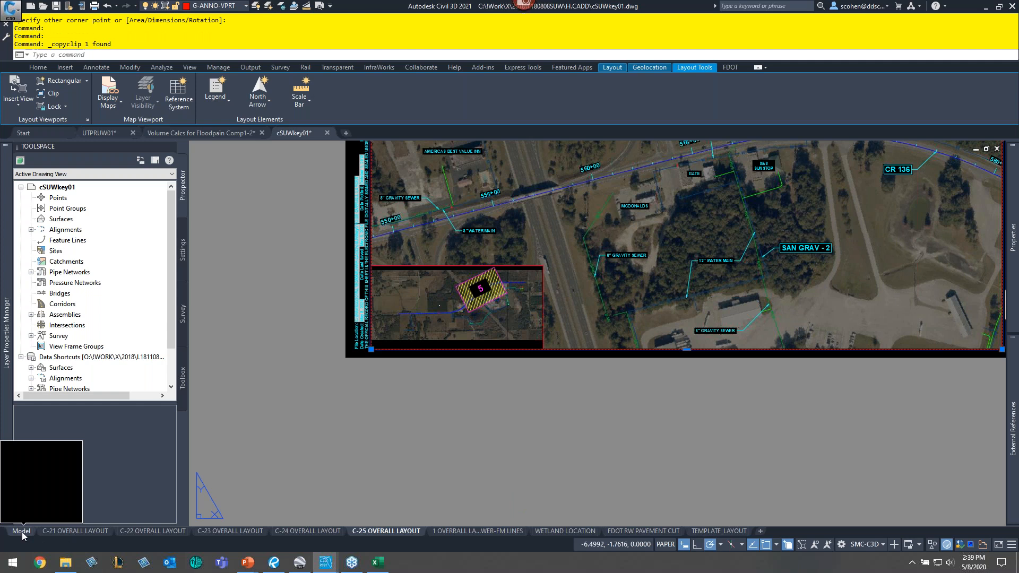
click(21, 532)
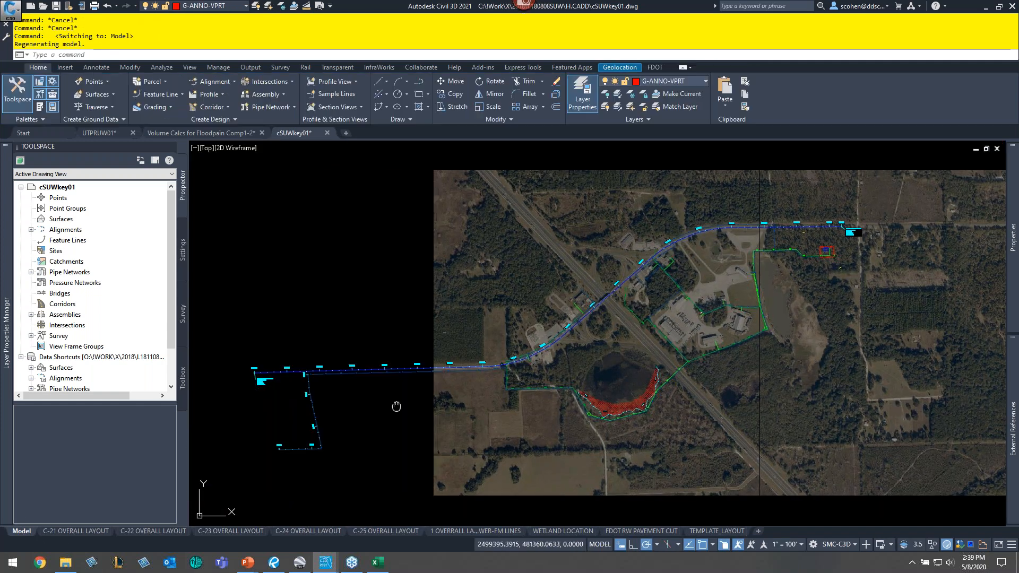
middle_drag(397, 407, 460, 433)
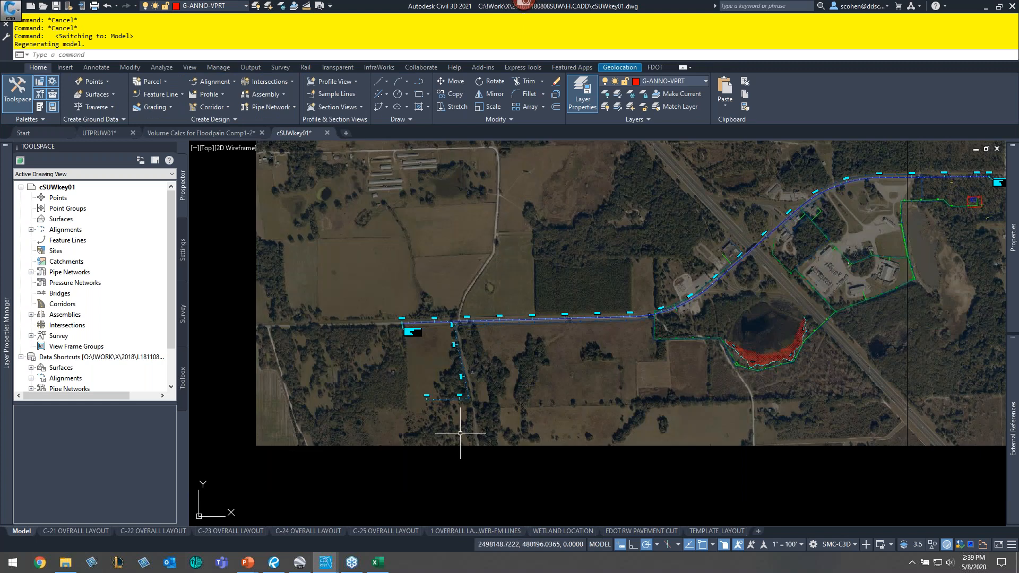
key(ctrl+v)
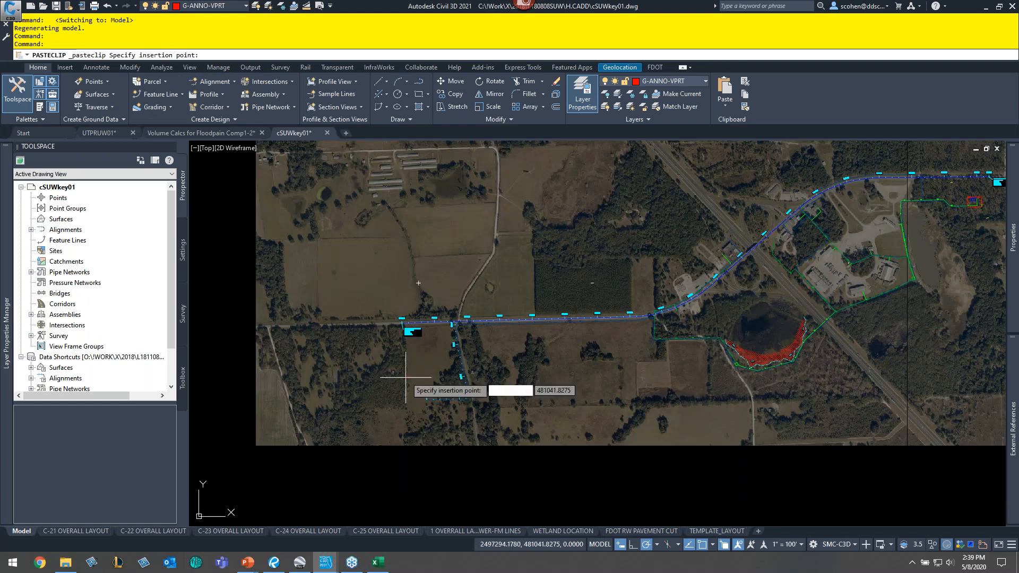
scroll(406, 378, up, 5)
scroll(408, 366, up, 8)
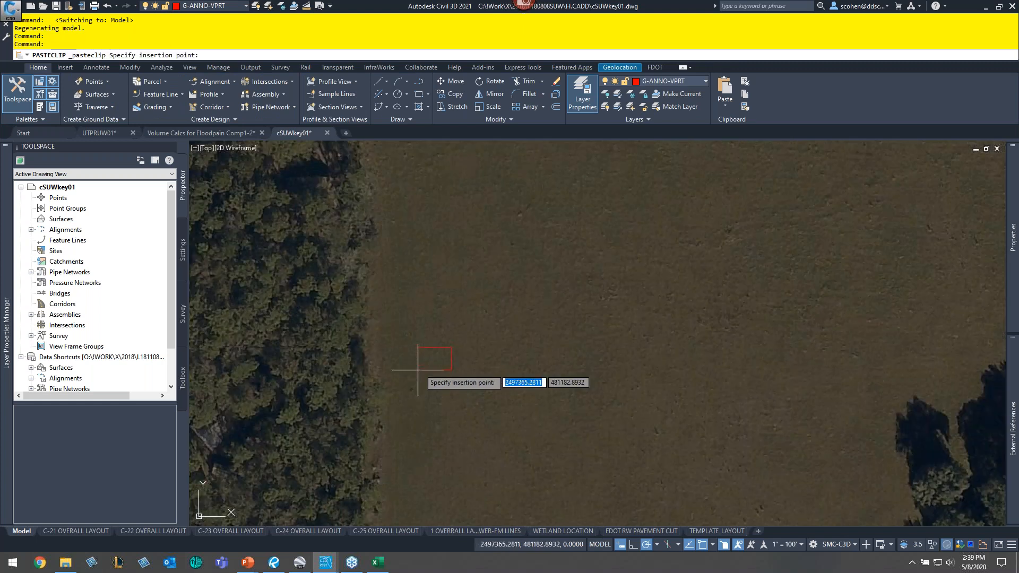
click(431, 359)
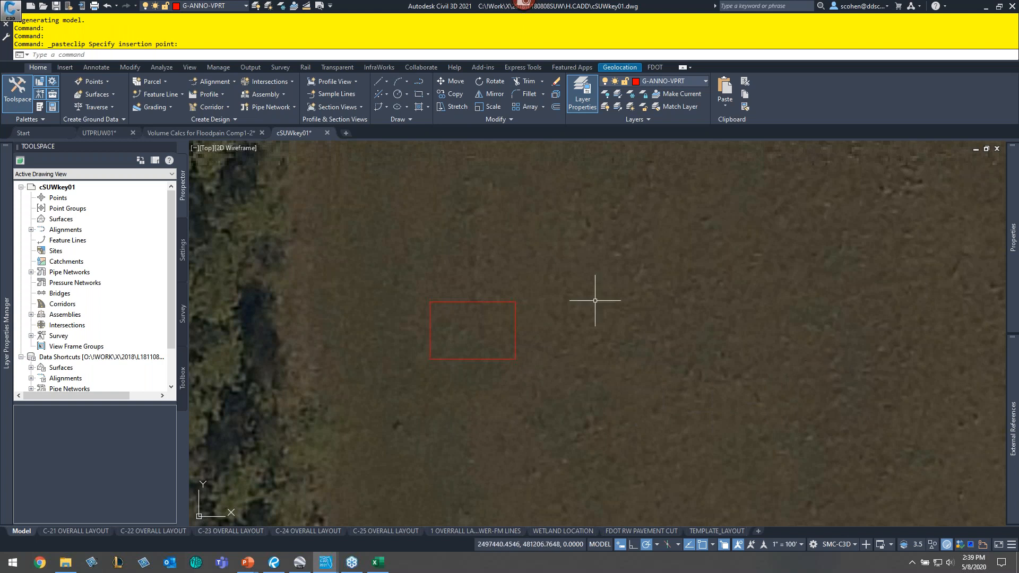
click(564, 292)
click(510, 314)
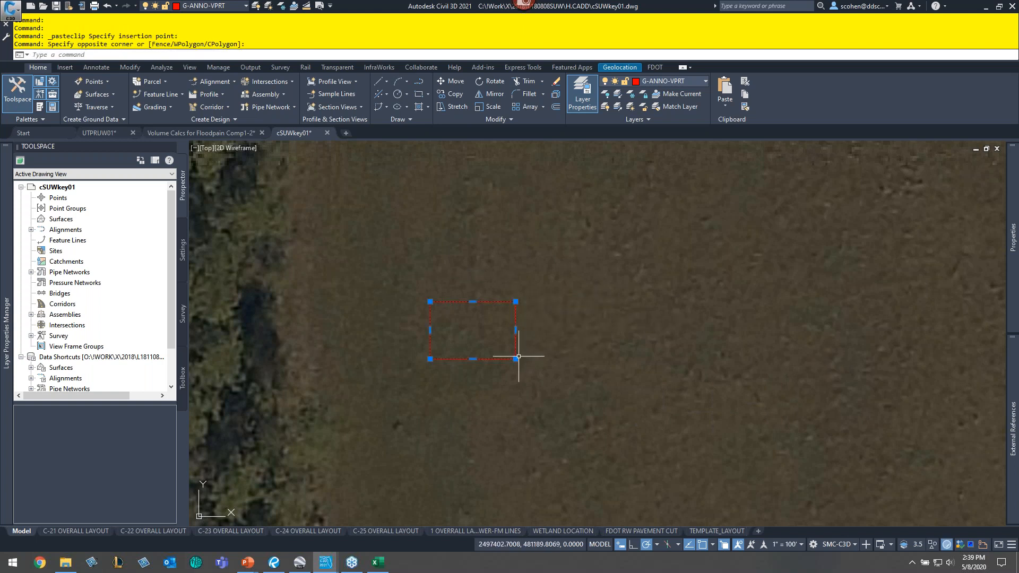
mouse_move(516, 359)
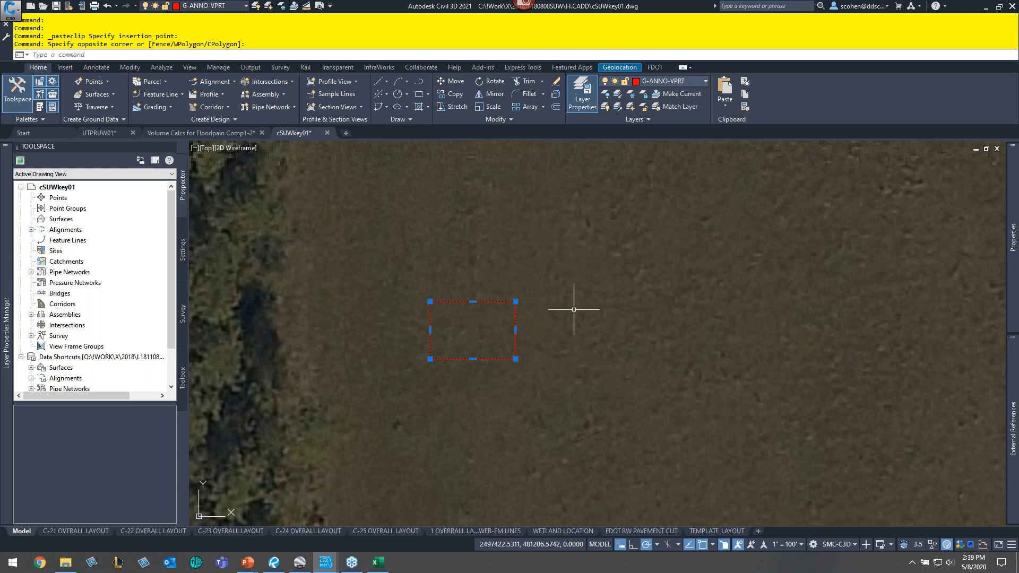
key(Escape)
key(Escape)
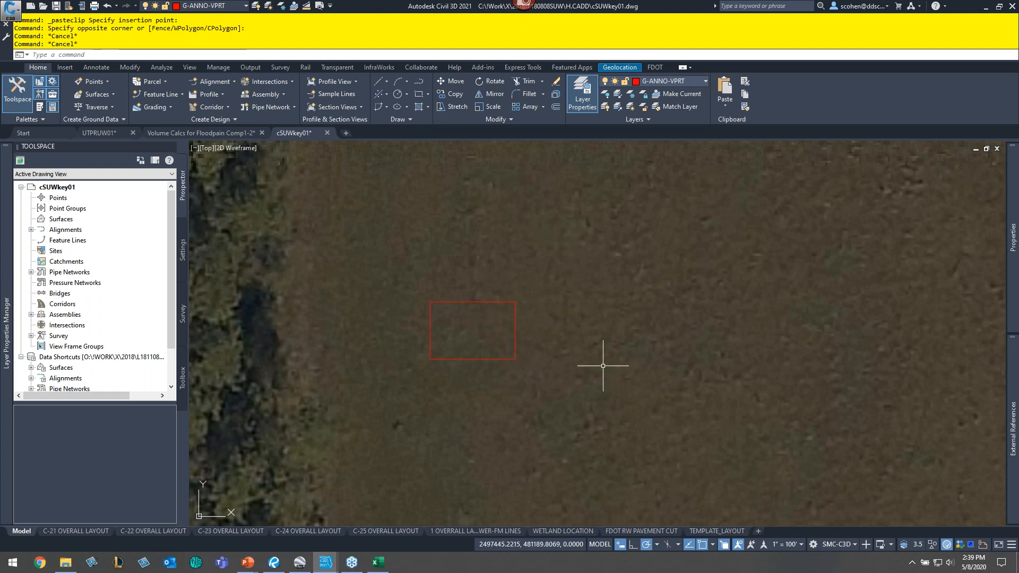
- Check the viewport scale in the C-23 overall layout, then return to model space
click(243, 533)
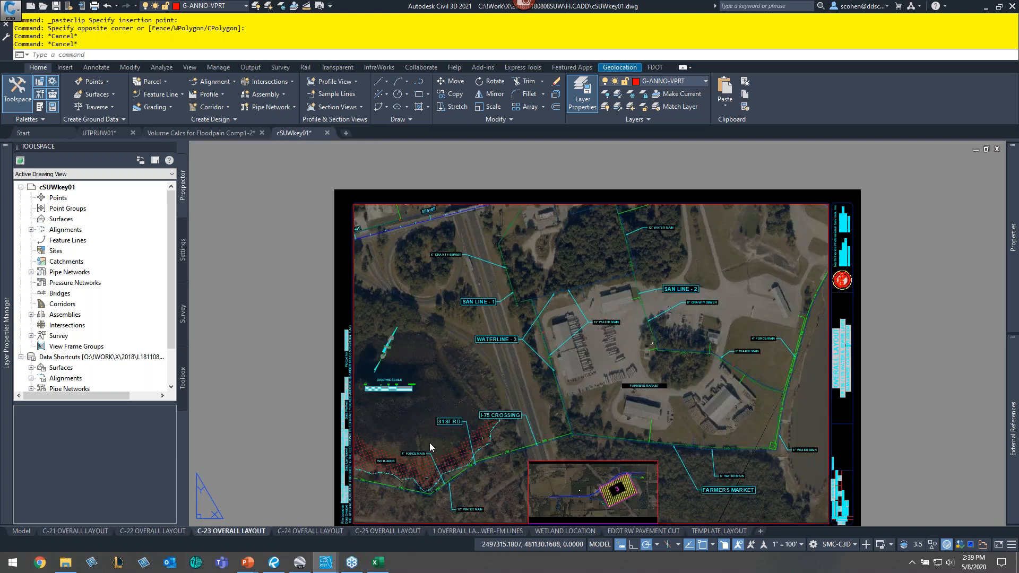
double_click(428, 348)
click(780, 548)
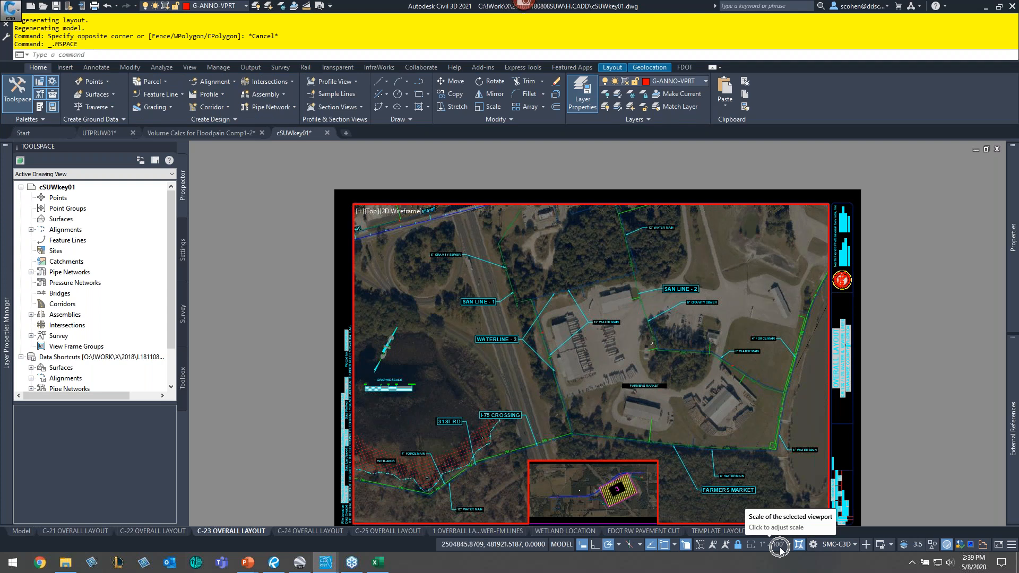
click(22, 531)
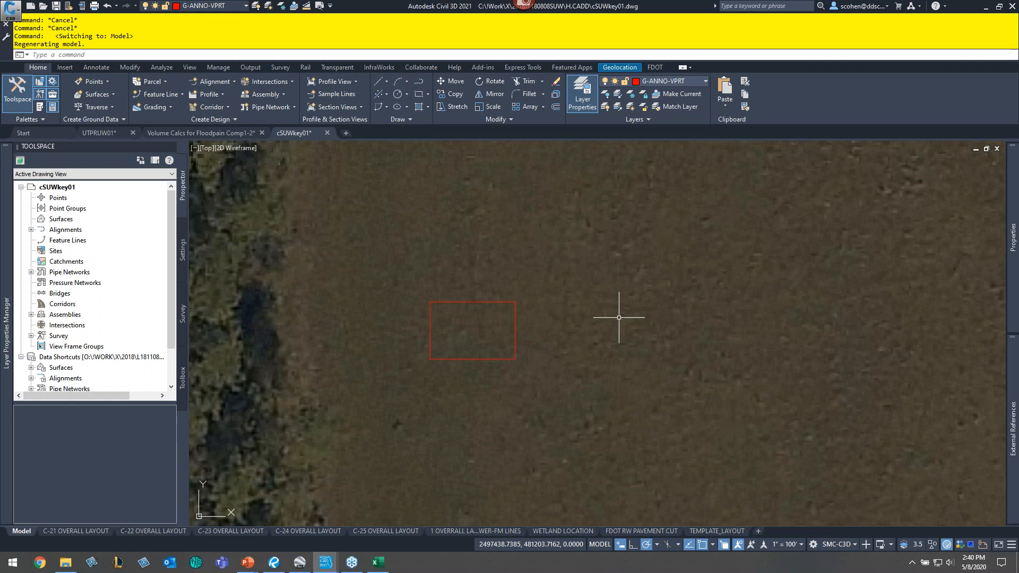
- Scale the pasted rectangle by a factor of 100 from its lower-left corner
text(SC)
key(Return)
click(520, 257)
click(474, 329)
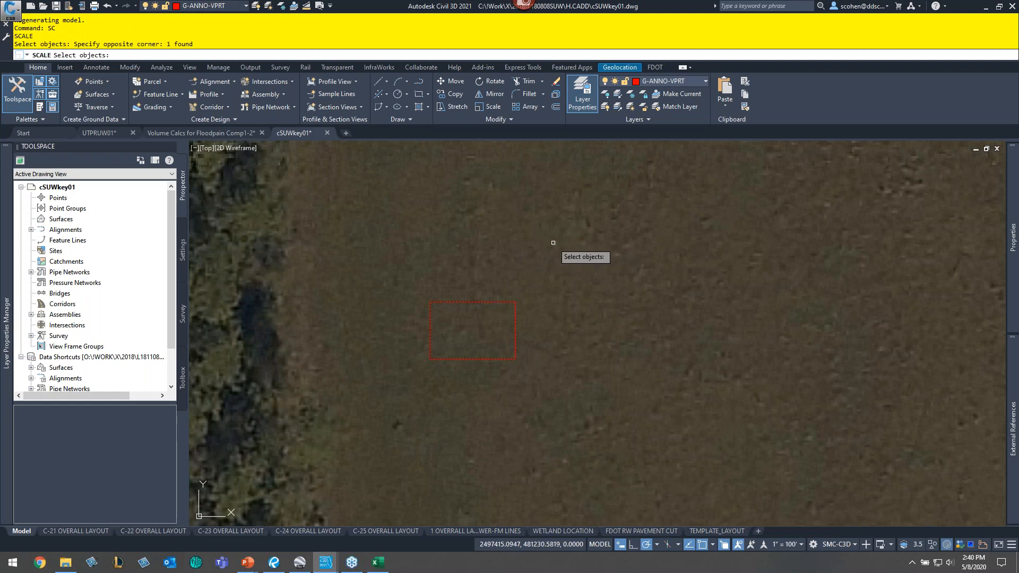
key(Return)
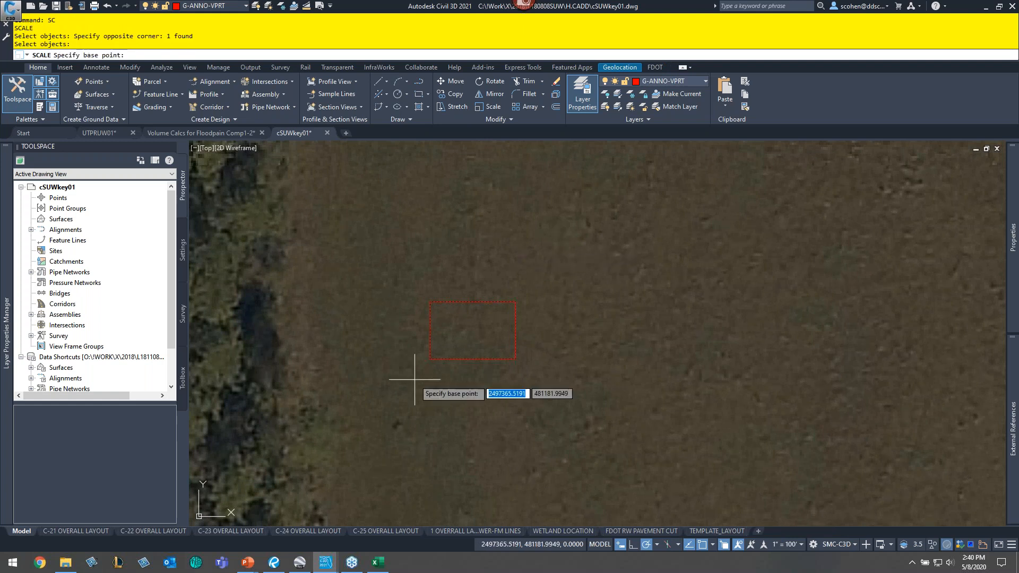
click(432, 364)
text(100)
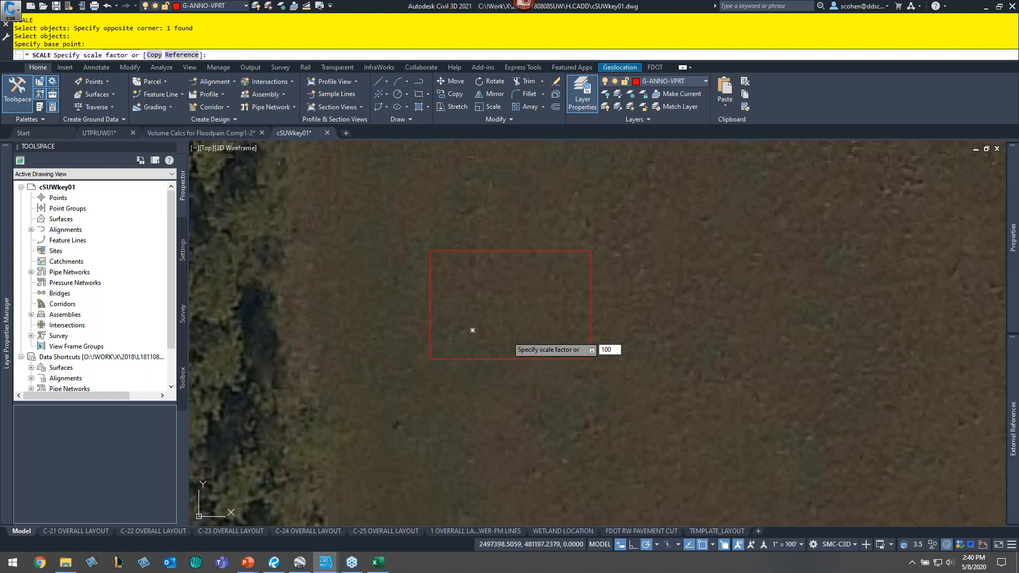
key(Return)
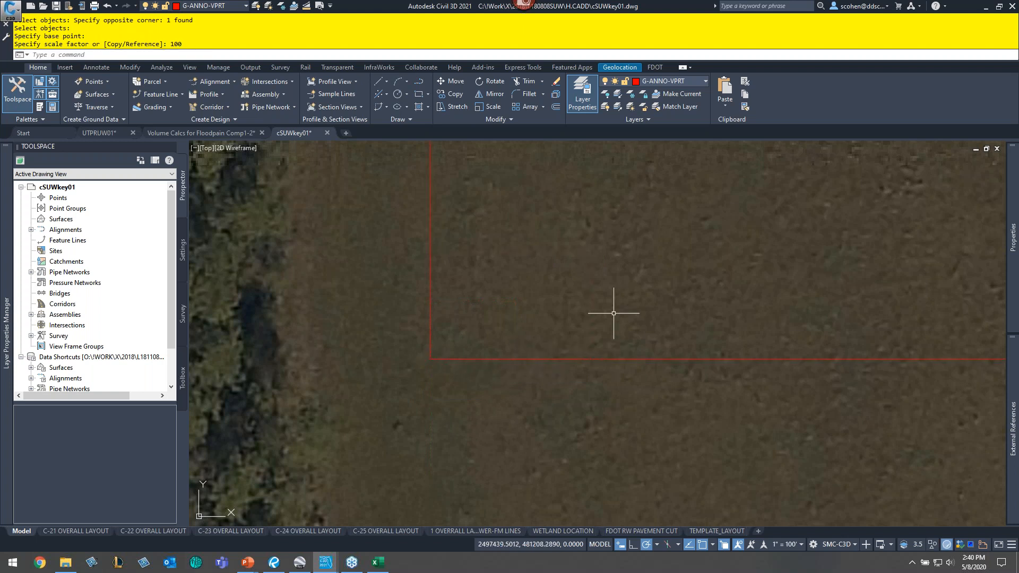
- Move the scaled rectangle over the western end of the pipeline alignment
scroll(614, 314, down, 10)
mouse_move(685, 285)
middle_down()
mouse_move(393, 428)
mouse_move(377, 390)
mouse_move(391, 379)
middle_up()
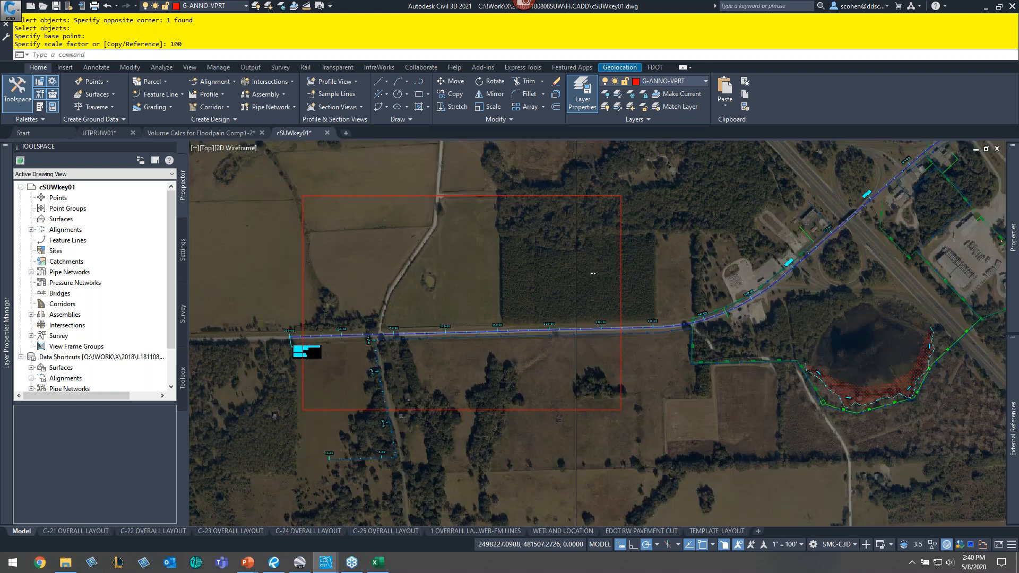
text(m)
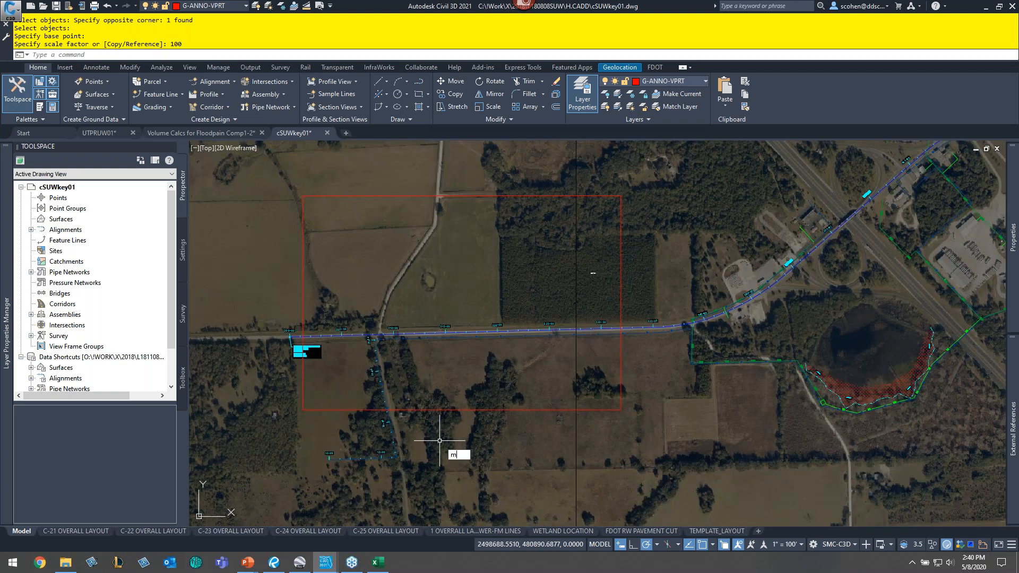
key(Return)
click(558, 425)
click(536, 401)
key(Return)
click(596, 459)
mouse_move(595, 460)
middle_down()
mouse_move(587, 387)
mouse_move(680, 397)
mouse_move(629, 390)
middle_up()
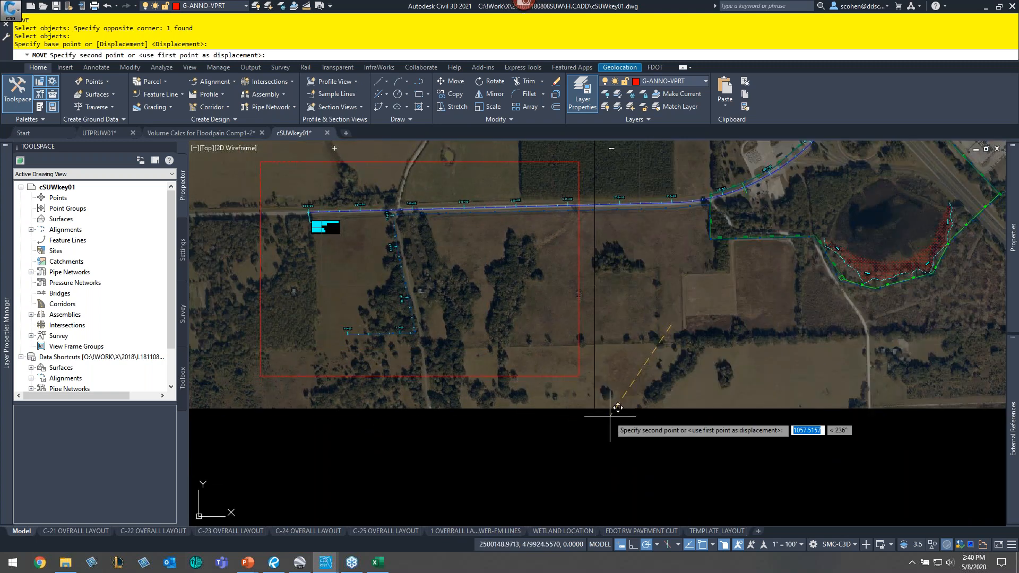
click(636, 405)
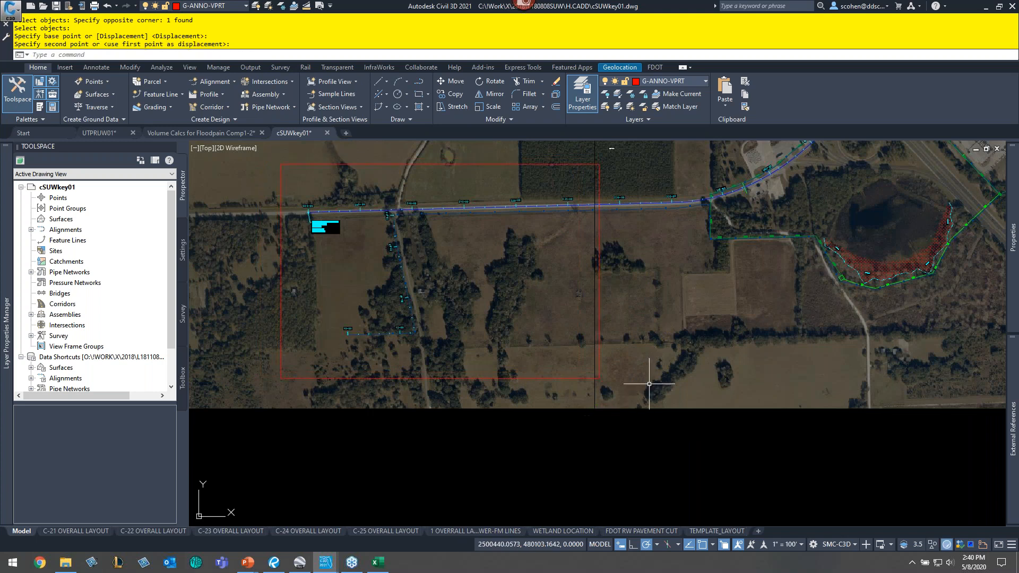
key(Escape)
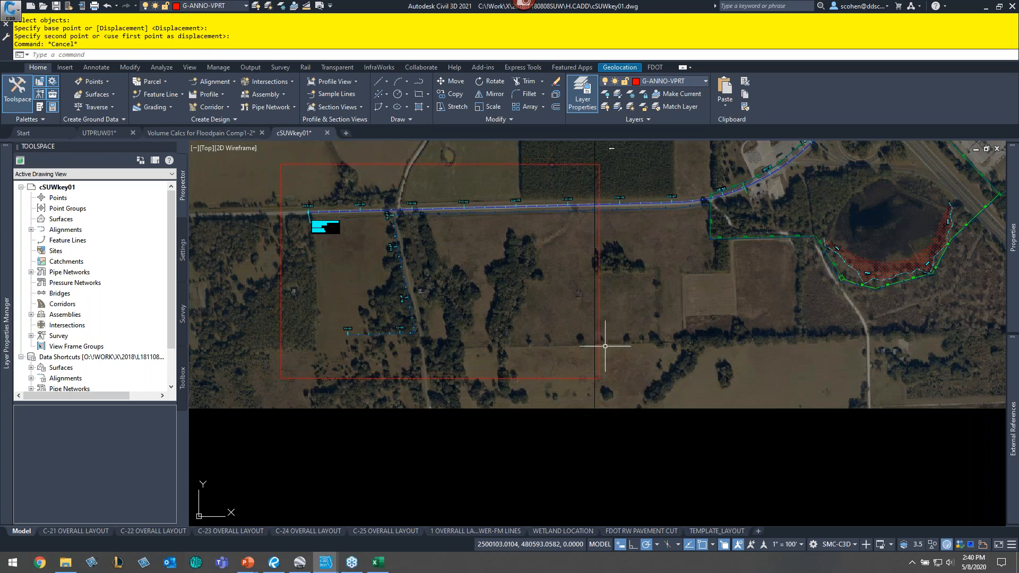
- Start Copy on the sheet rectangle, turn off object snaps and polar tracking, and place a copy east along the pipeline
key(Escape)
text(c)
key(Return)
click(528, 388)
click(513, 350)
key(Return)
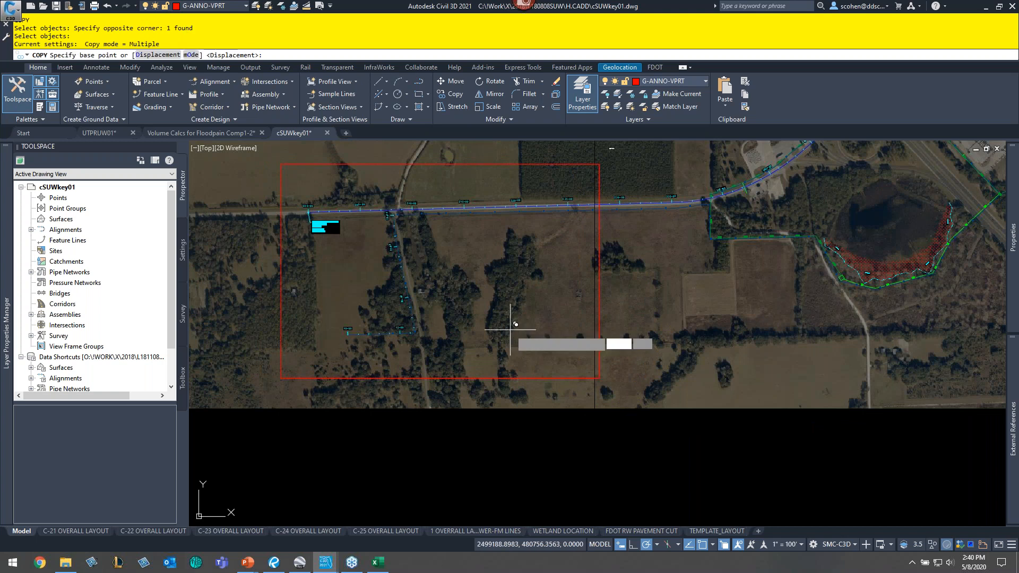
click(511, 324)
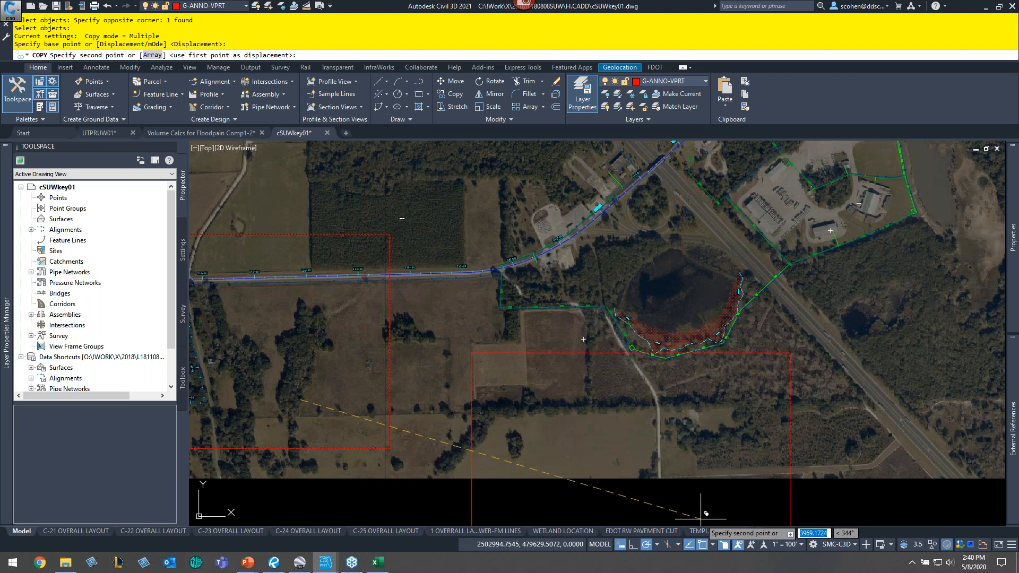
key(F3)
key(F10)
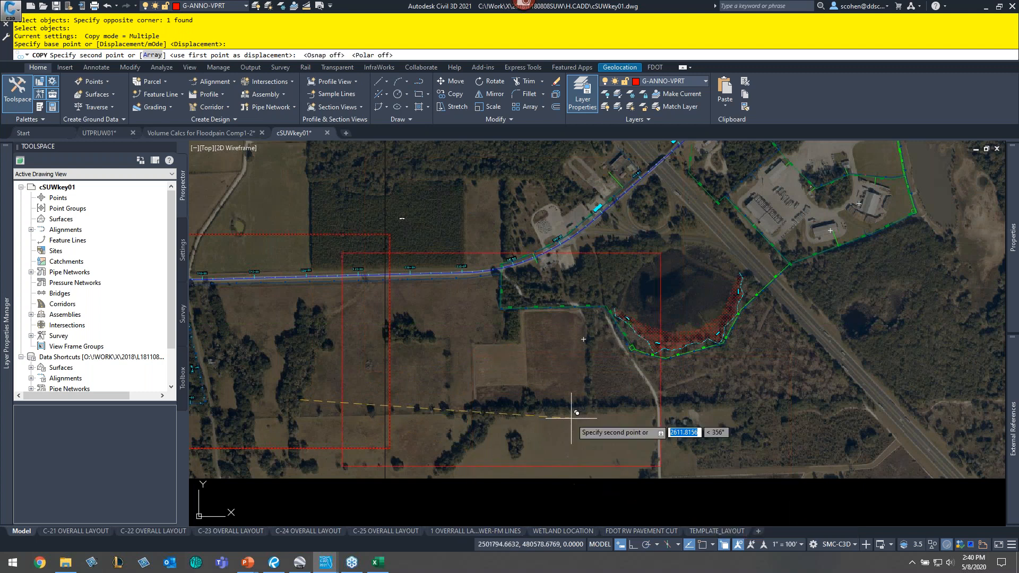
middle_drag(539, 291, 541, 302)
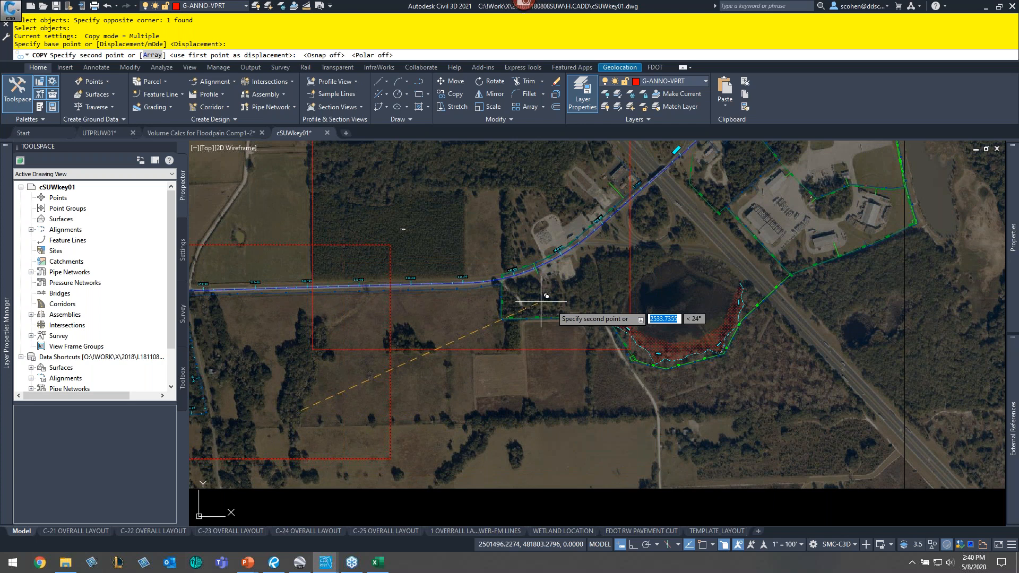
click(610, 347)
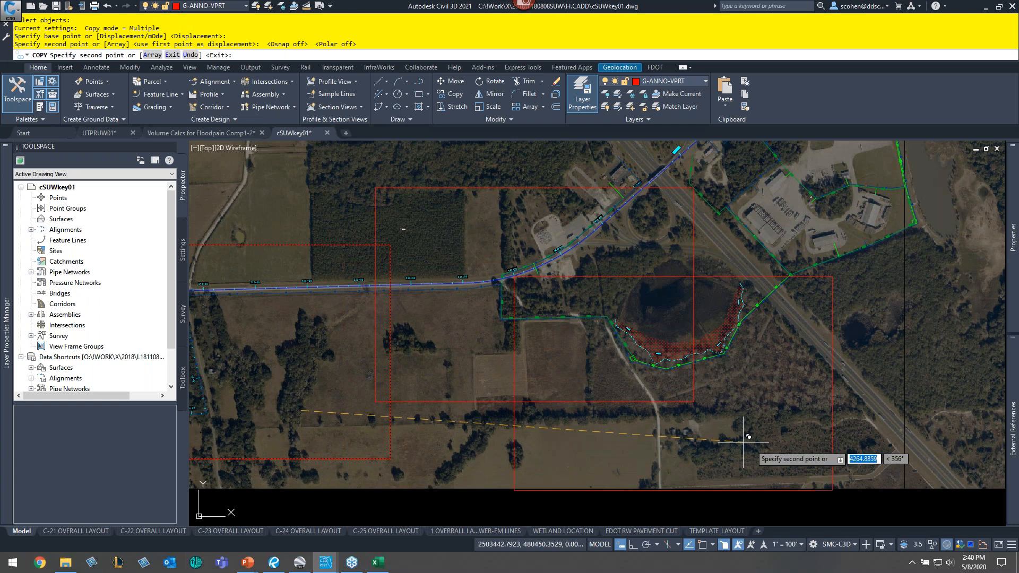
- Place two more copies of the rectangle following the pipeline eastward to its end, then exit Copy
middle_drag(749, 436, 590, 344)
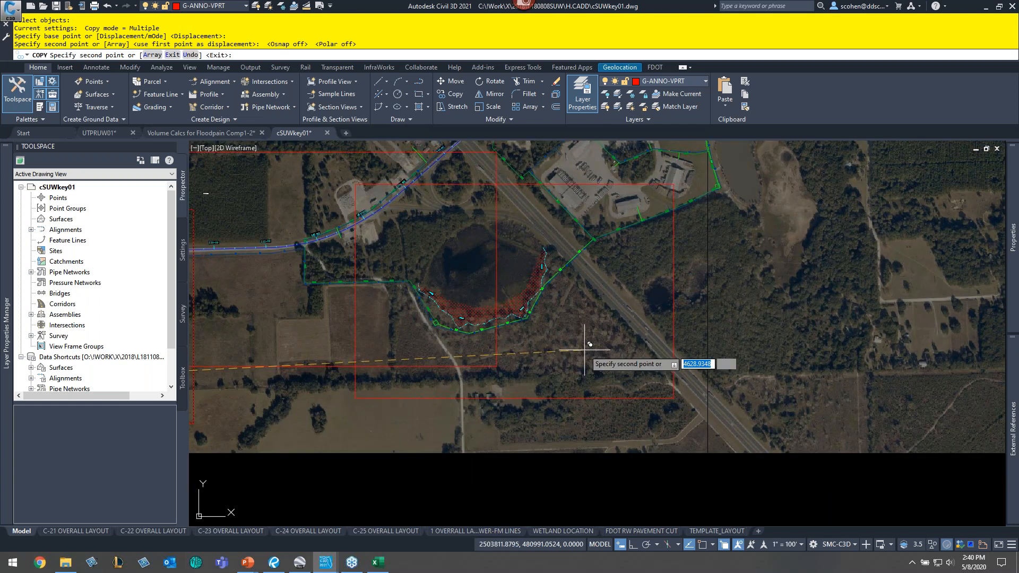
middle_drag(697, 300, 580, 367)
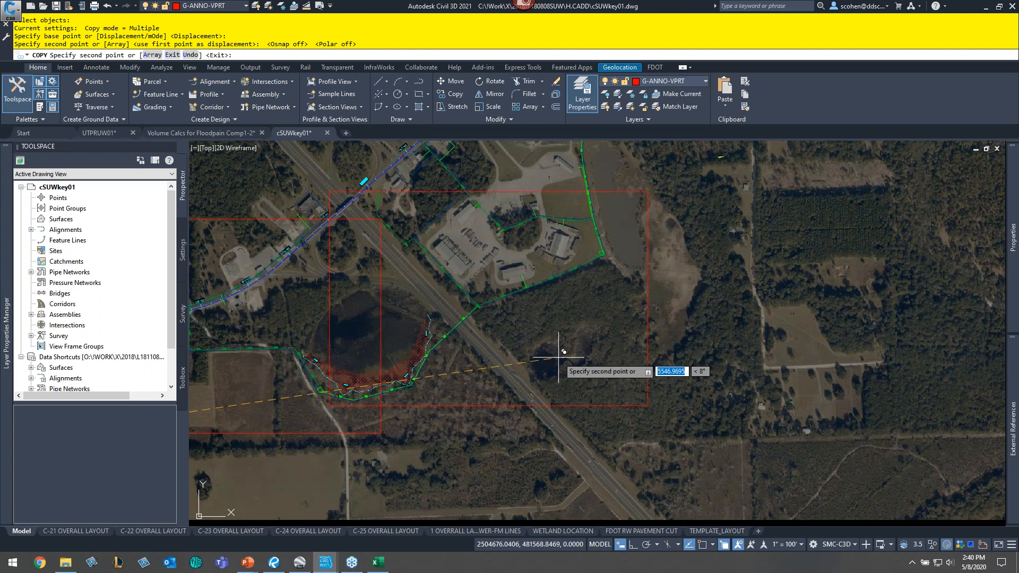
click(559, 359)
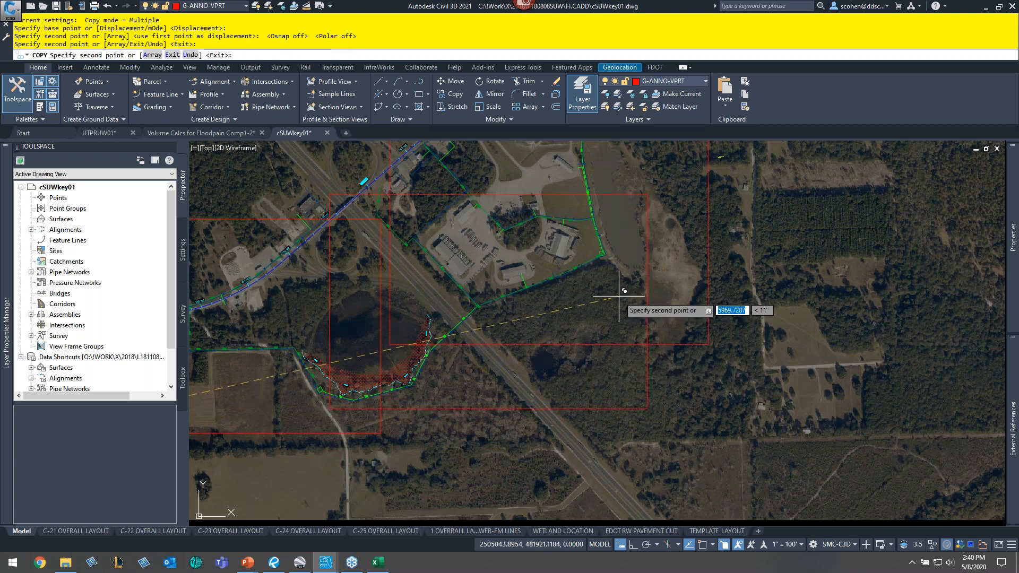
middle_drag(619, 297, 488, 313)
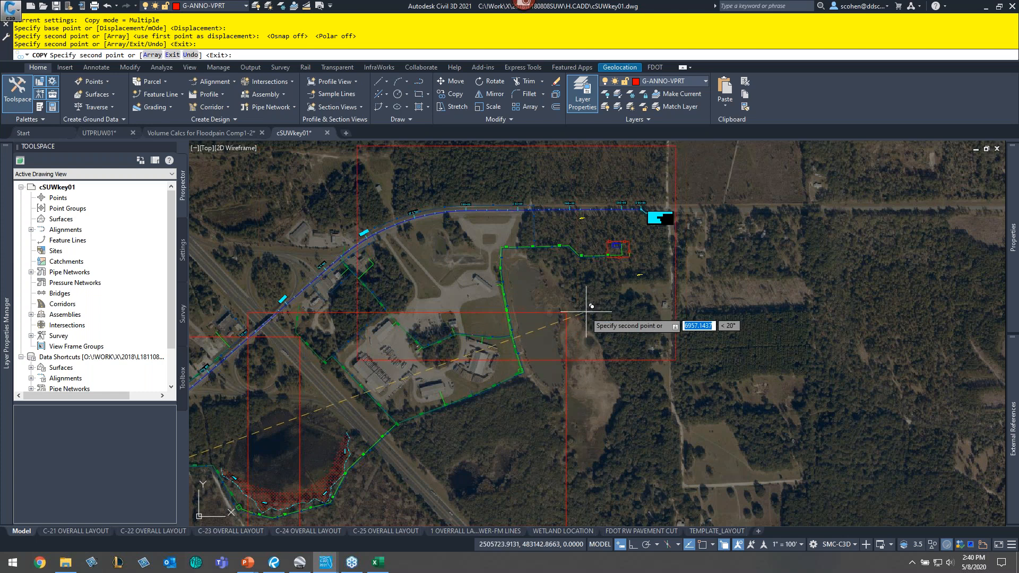
middle_drag(589, 314, 592, 322)
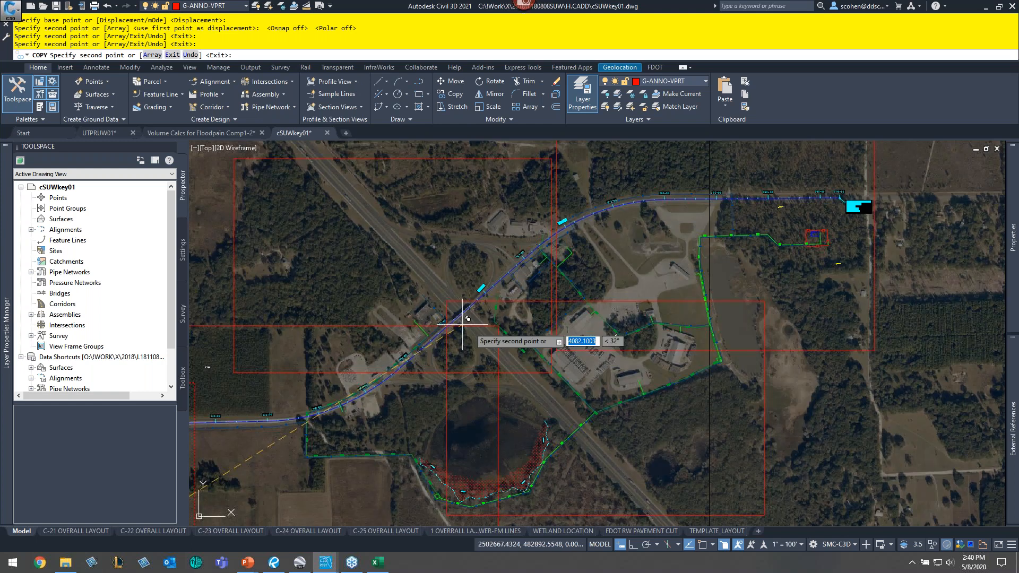
click(517, 330)
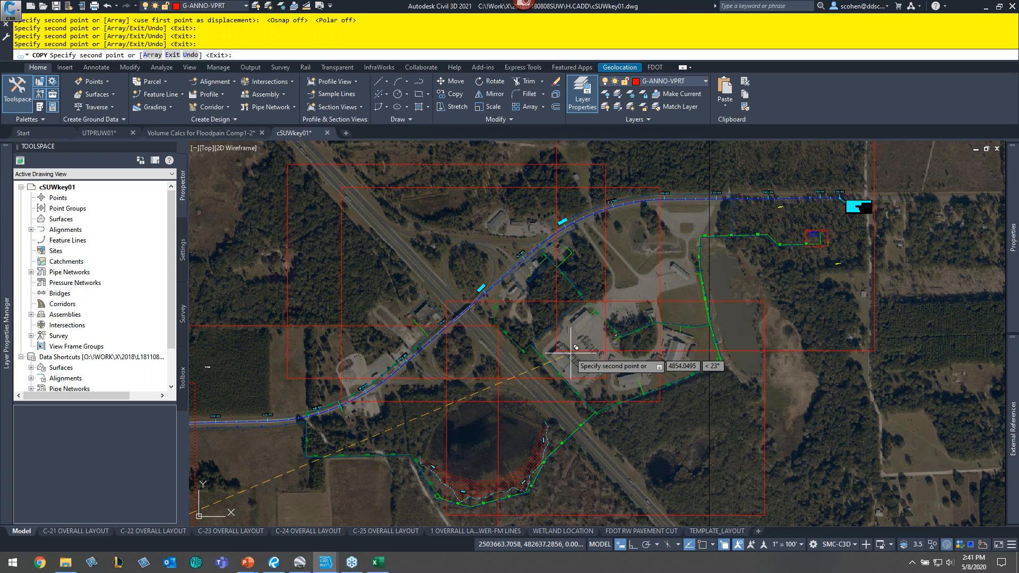
key(Escape)
key(Escape)
key(Escape)
key(Escape)
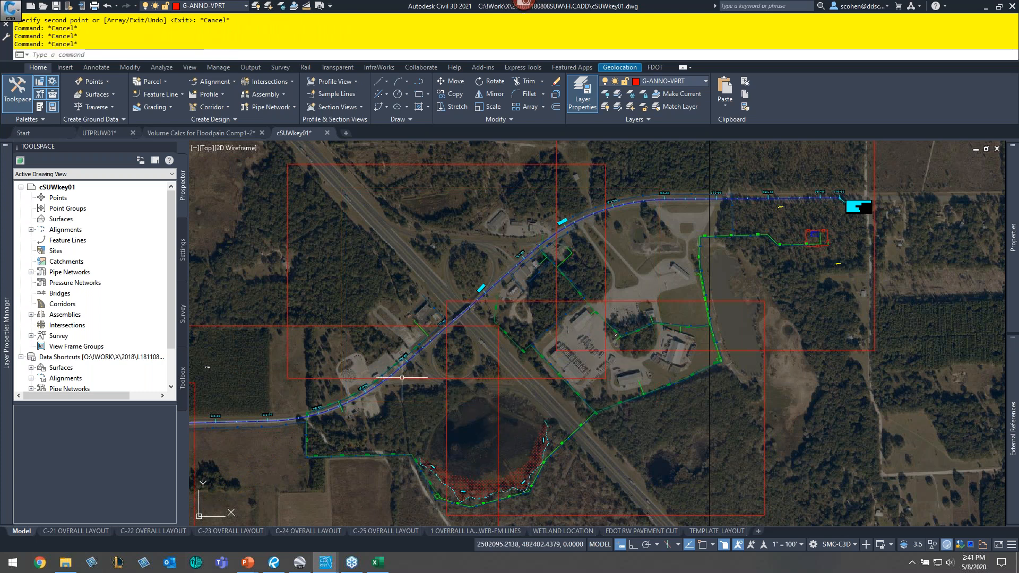
- Open the View Manager and delete the existing model view named 1
middle_drag(397, 378, 624, 302)
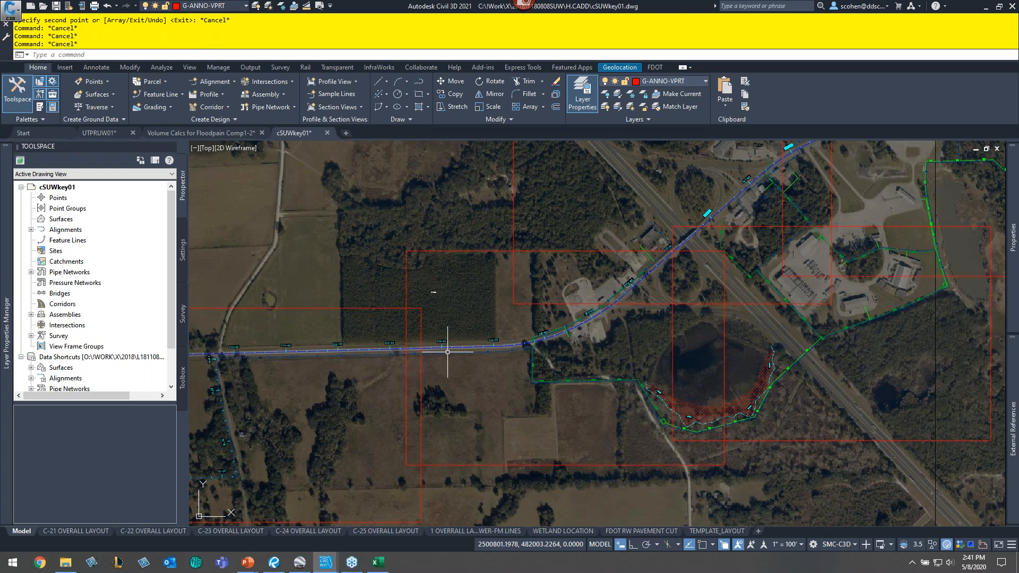
middle_drag(447, 352, 671, 285)
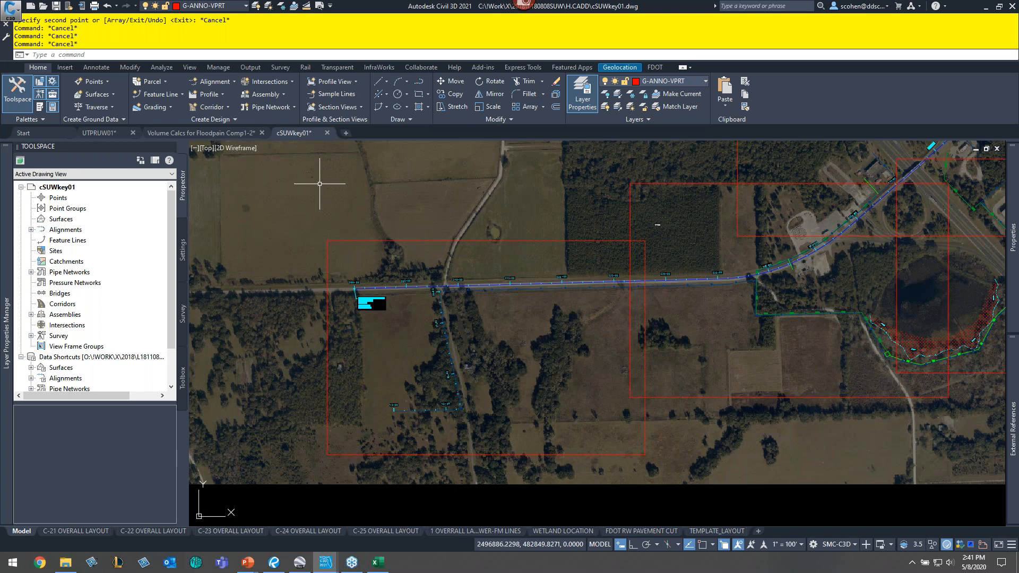
text(v)
key(Return)
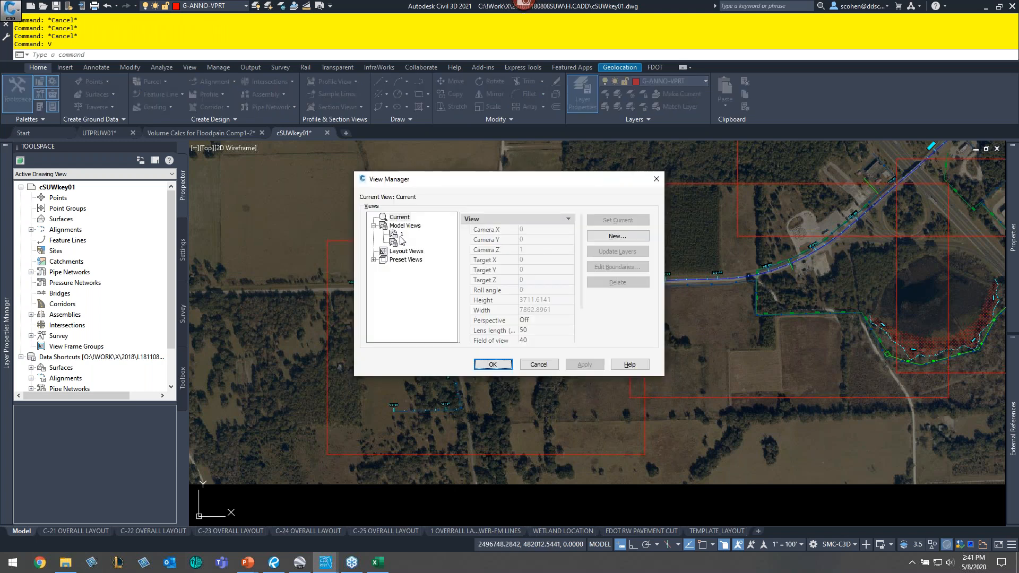
click(402, 243)
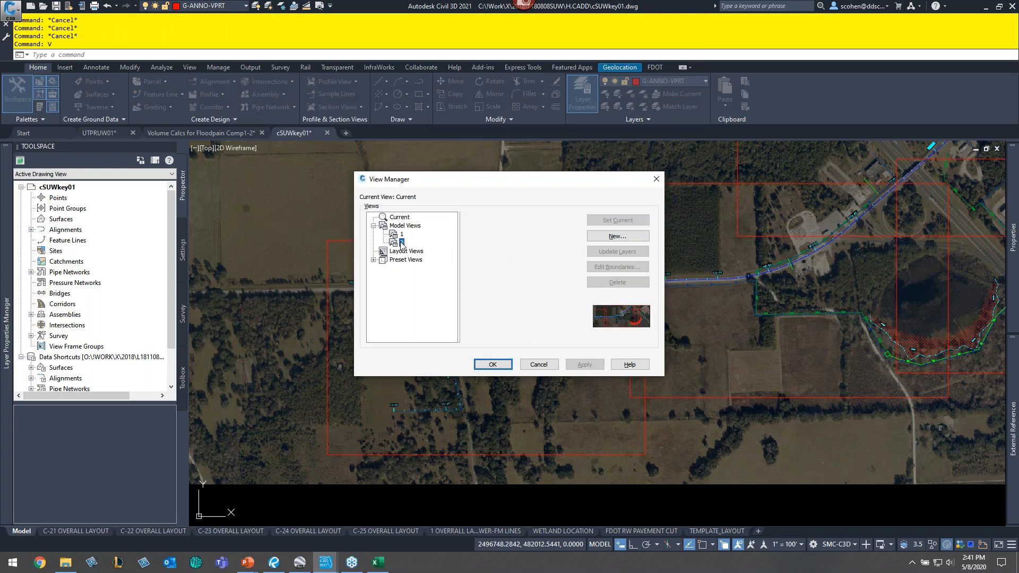
right_click(402, 243)
click(442, 295)
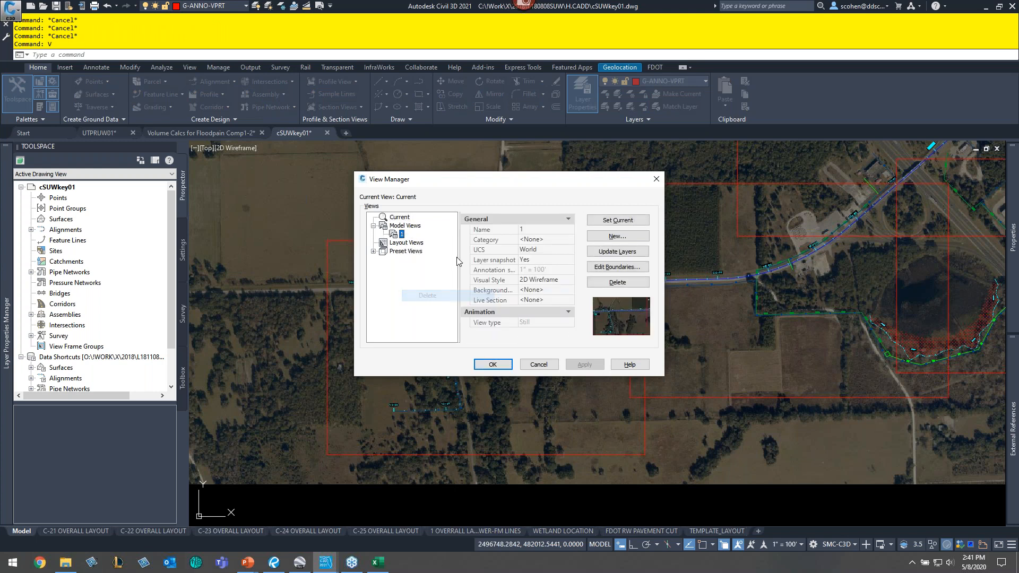
right_click(393, 235)
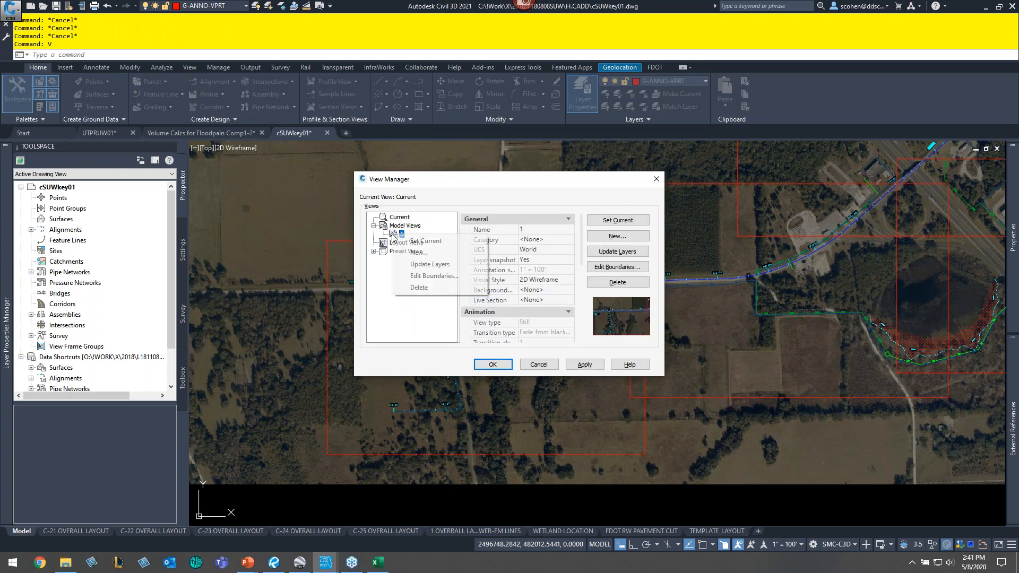
click(431, 287)
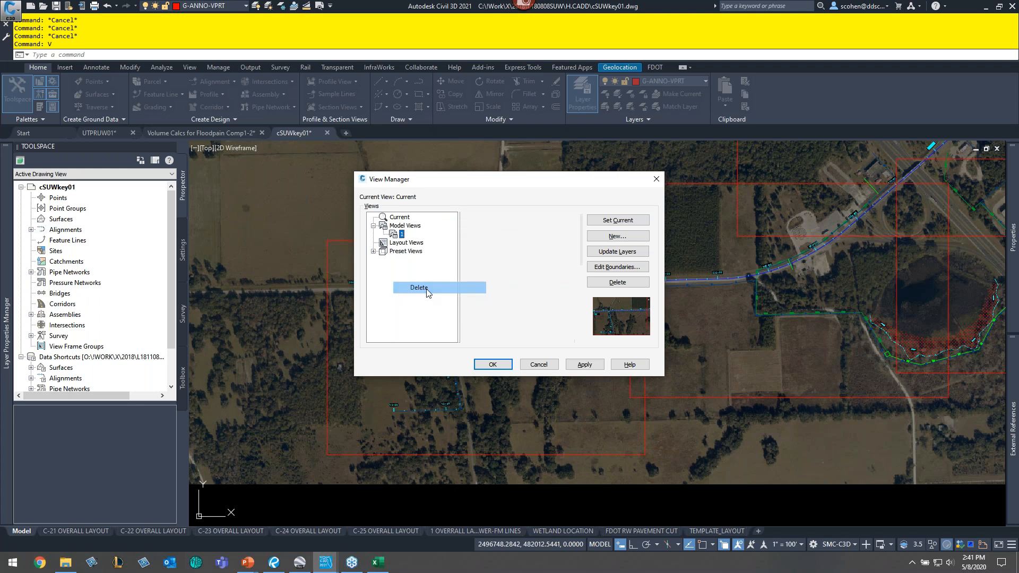
- Create a new model view named 1 defined by a window snapped to opposite corners of the westernmost sheet rectangle
click(604, 237)
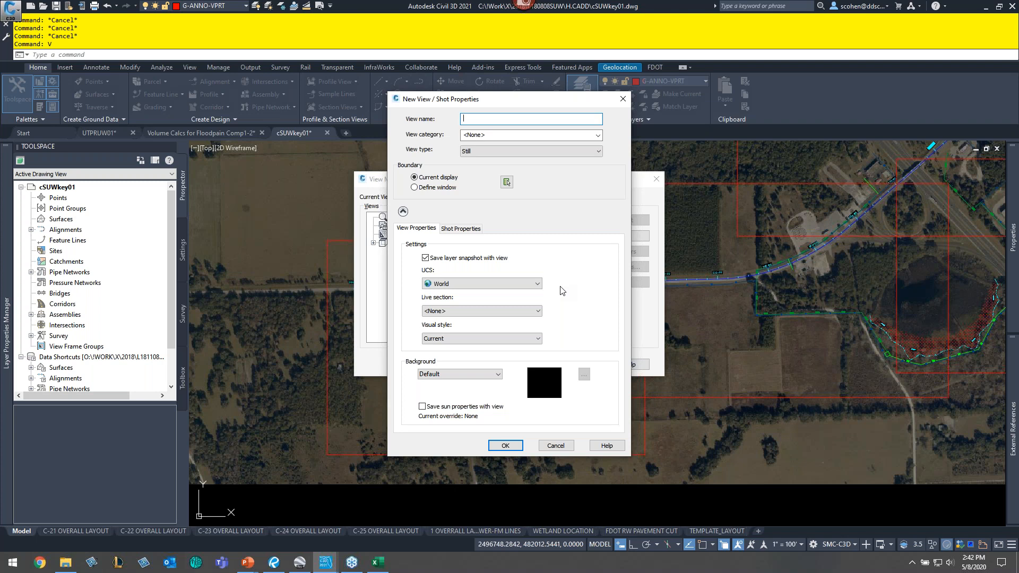
text(1)
click(422, 189)
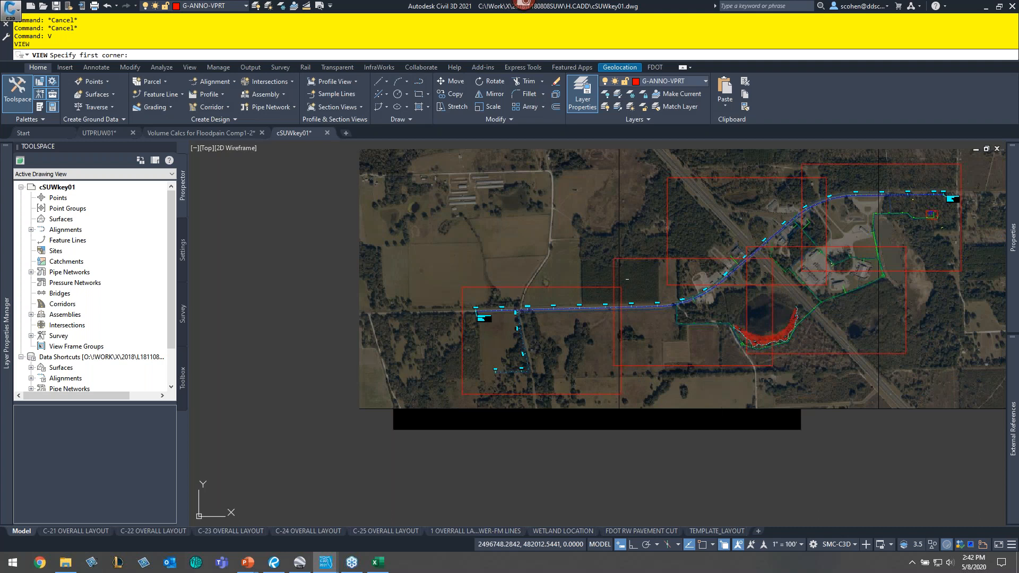
scroll(483, 371, up, 2)
mouse_move(483, 371)
middle_down()
mouse_move(418, 331)
mouse_move(327, 364)
middle_up()
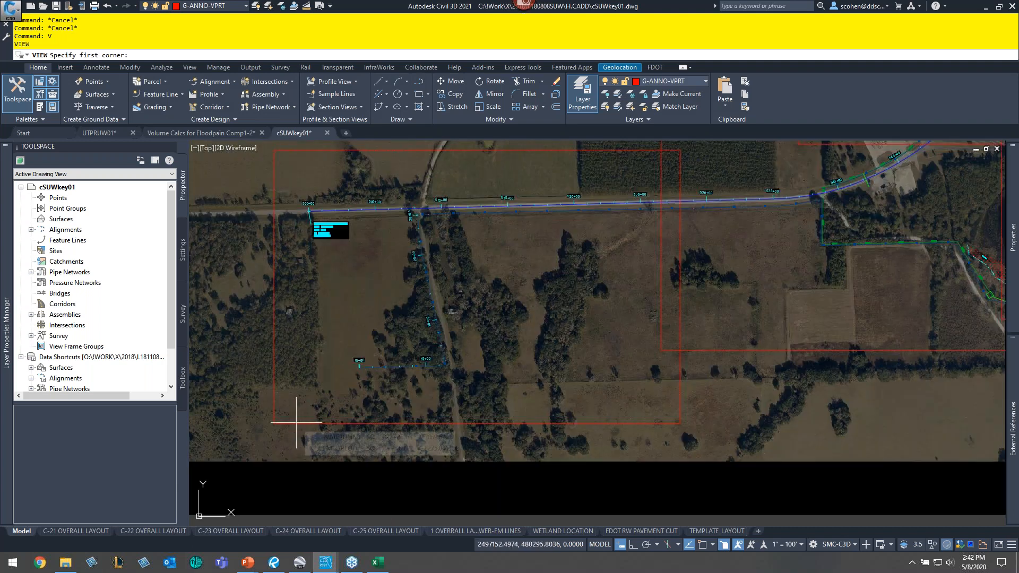
shift+right_click(296, 423)
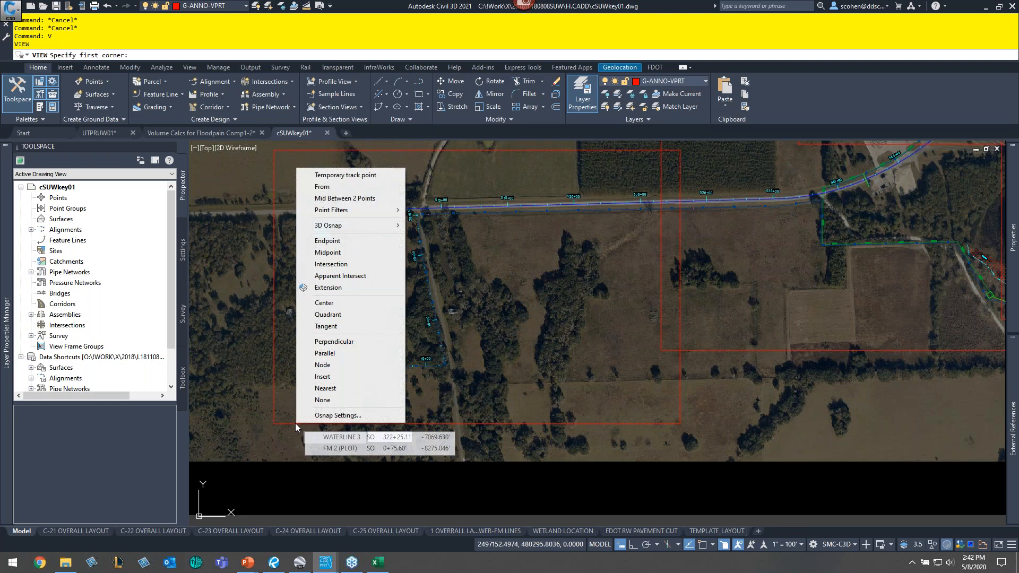
key(e)
middle_drag(436, 296, 334, 452)
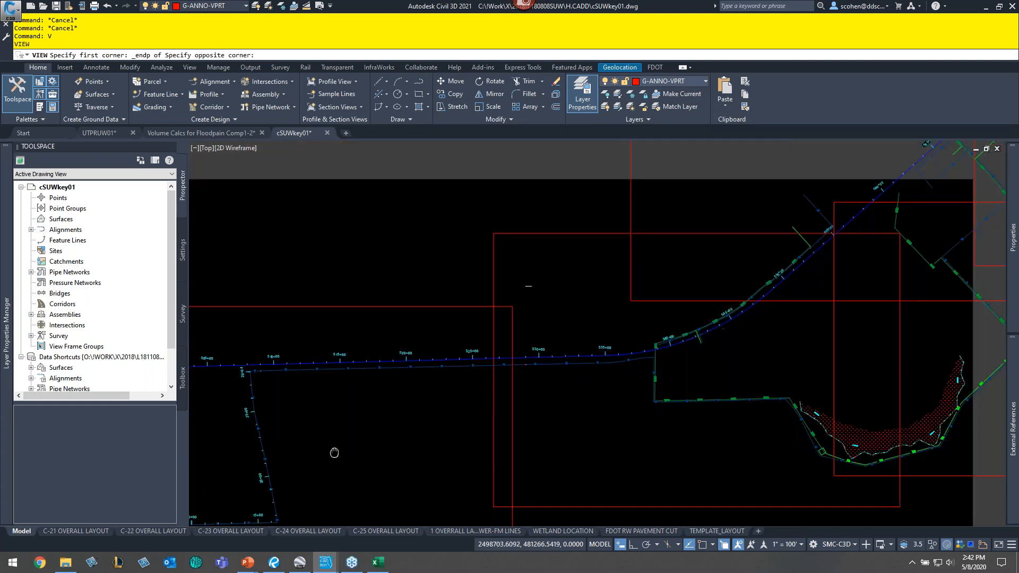
middle_drag(334, 452, 332, 456)
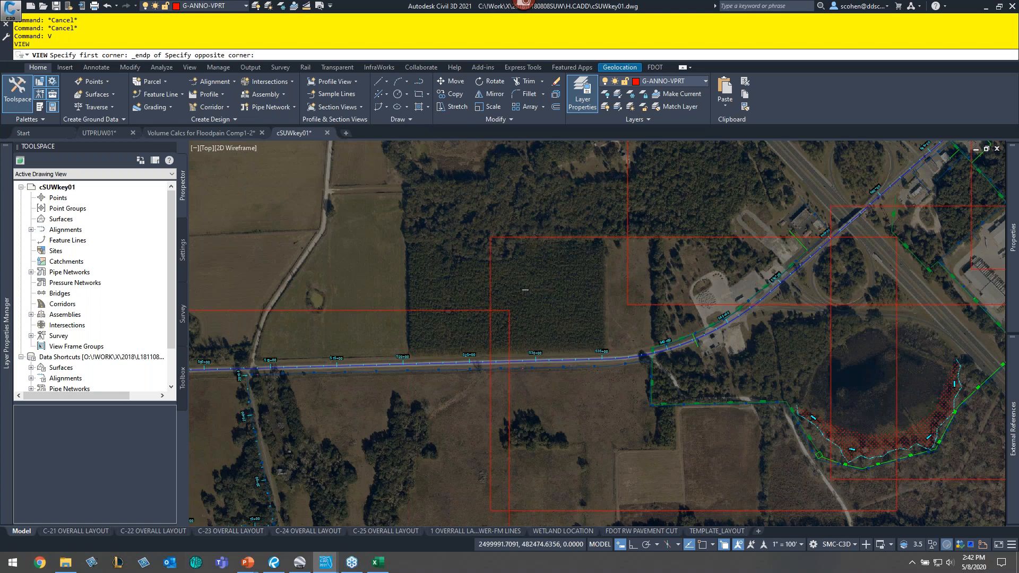
click(503, 327)
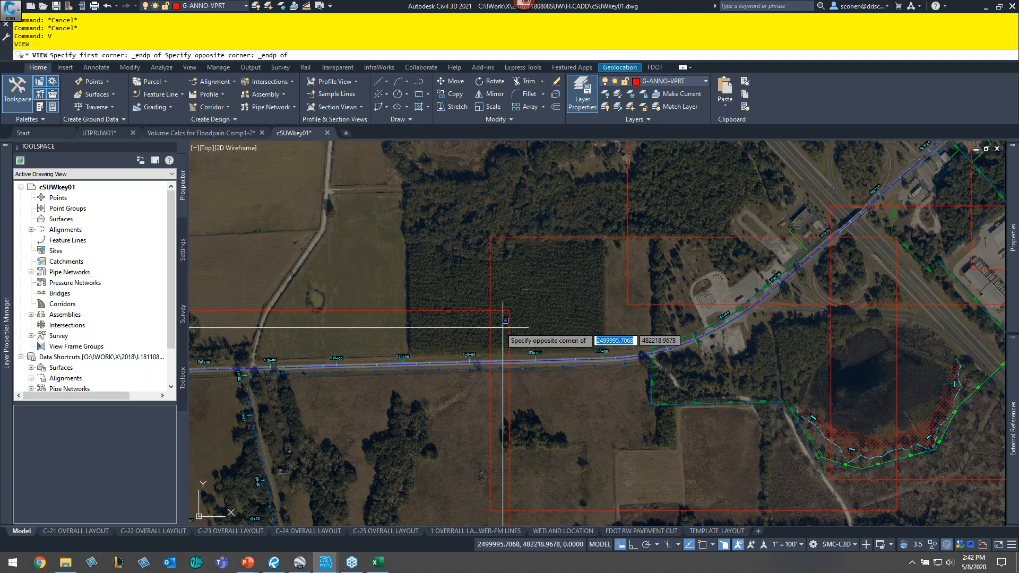
click(502, 328)
text(v)
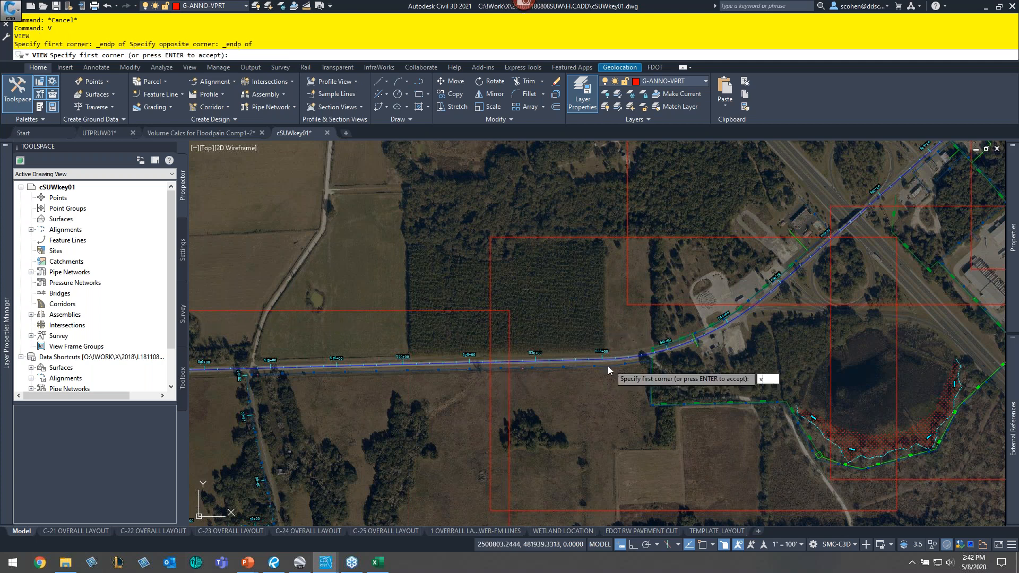
key(Return)
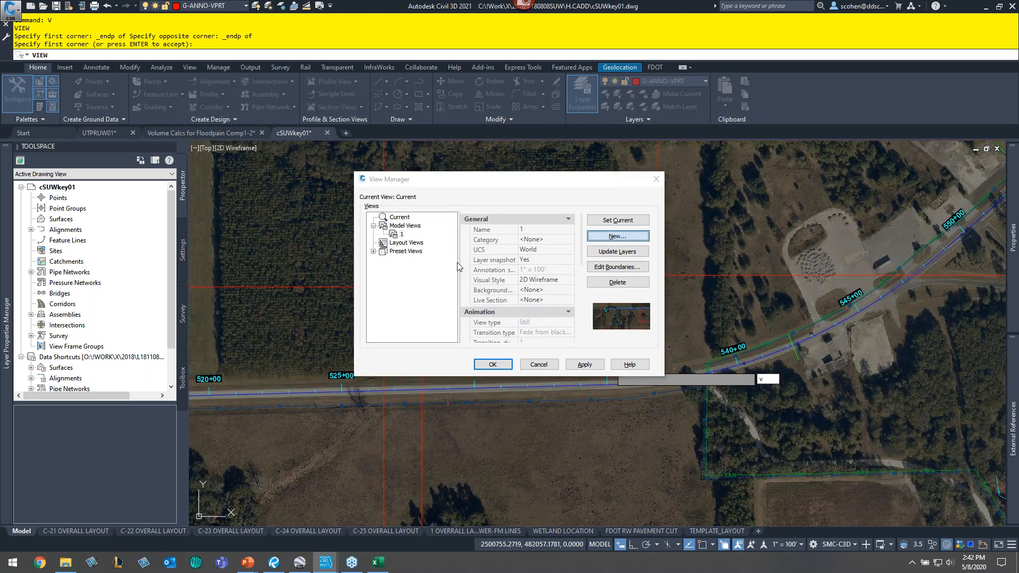
- Create model view 2 by windowing between endpoint-snapped opposite corners of the second sheet rectangle
click(618, 267)
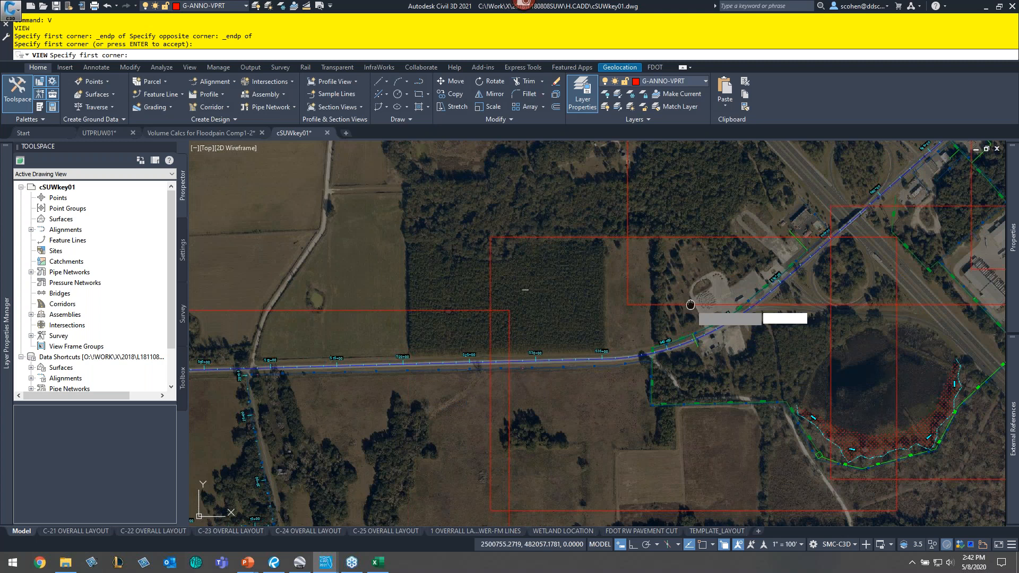
middle_drag(690, 305, 504, 228)
text(e)
shift+right_click(451, 285)
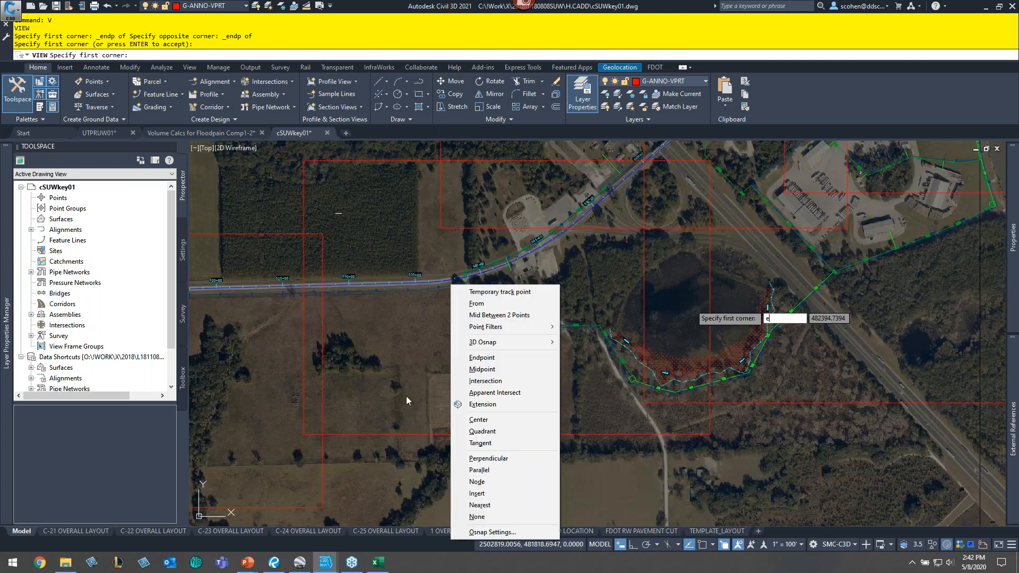
key(e)
click(406, 397)
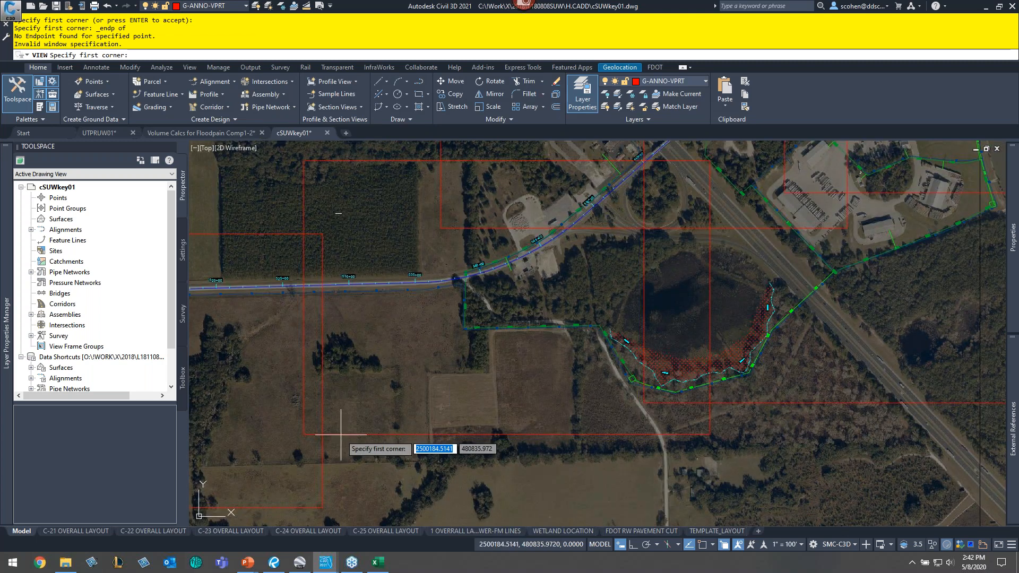
shift+right_click(375, 375)
key(e)
click(303, 434)
mouse_move(535, 333)
middle_down()
mouse_move(530, 353)
mouse_move(463, 398)
middle_up()
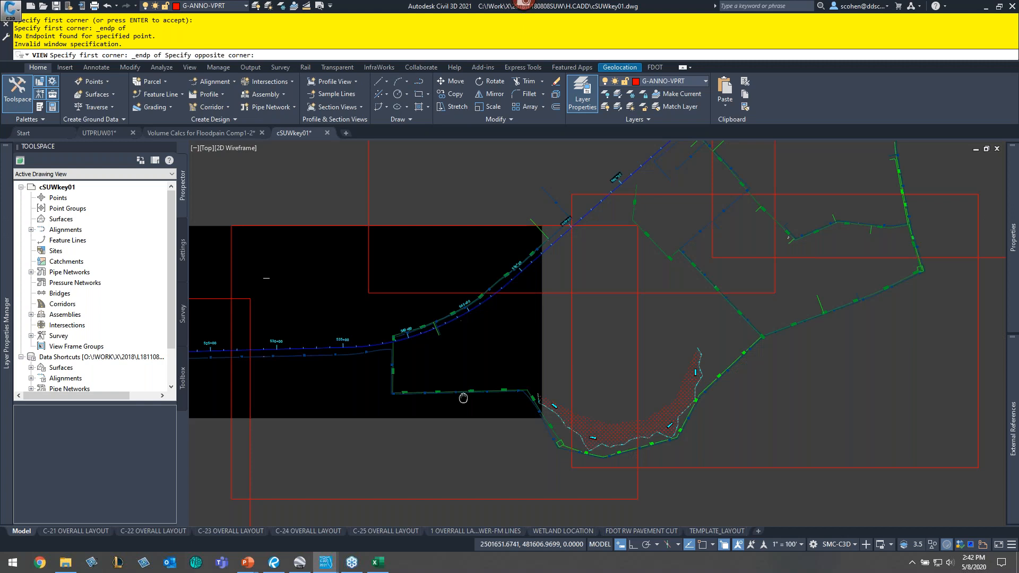
middle_drag(464, 399, 464, 398)
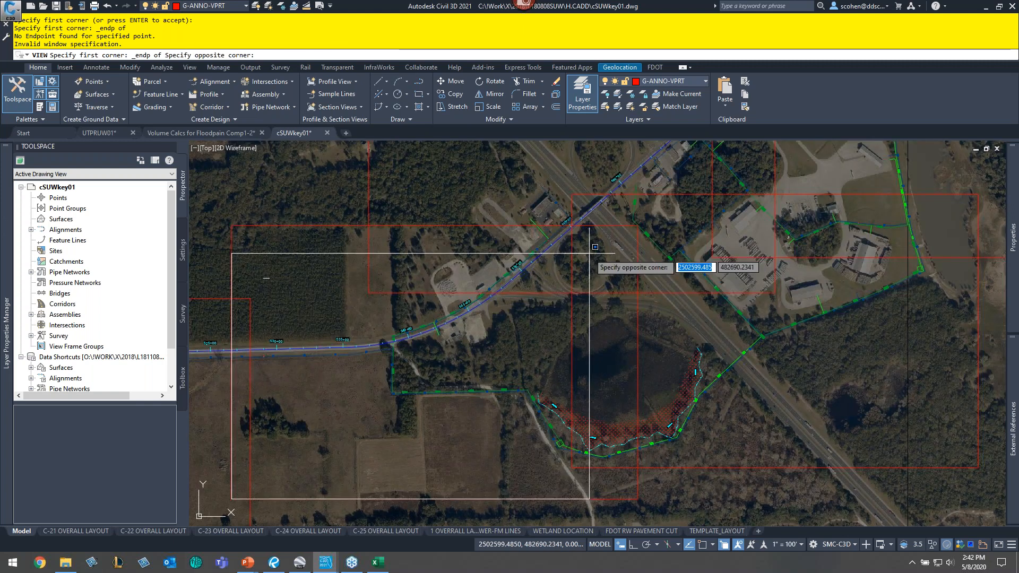
click(590, 254)
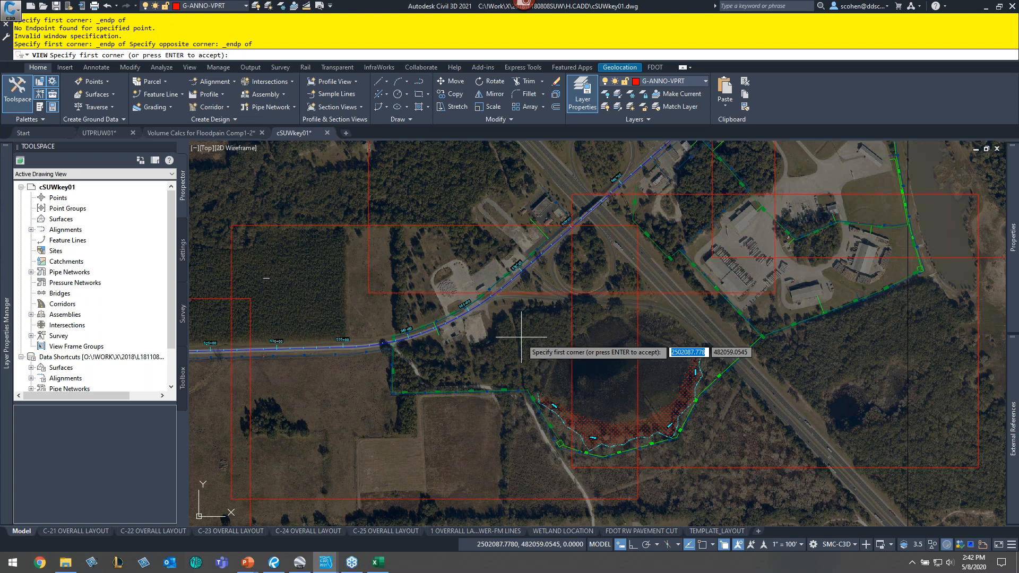
key(Return)
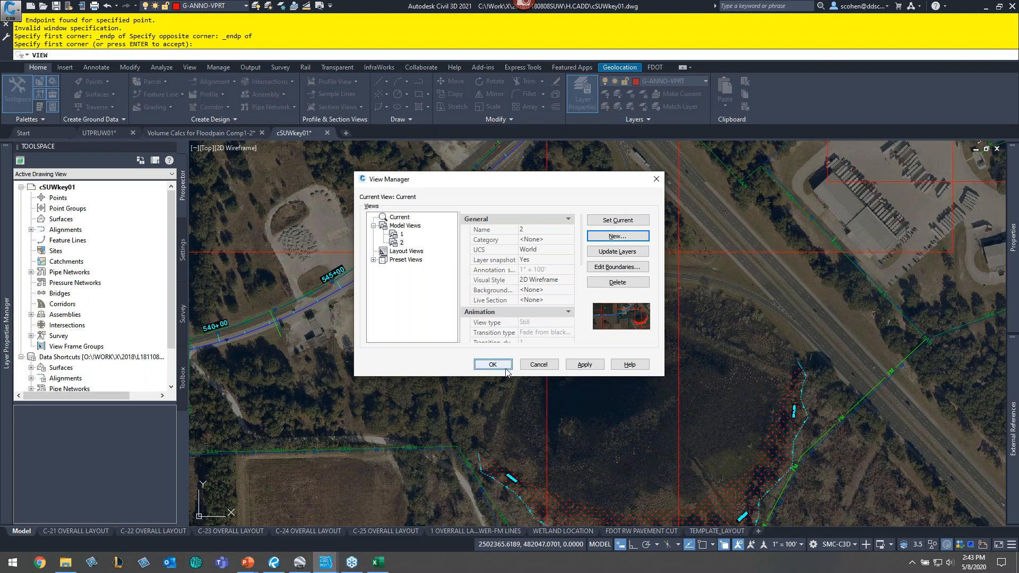
- Close the View Manager and restore named views 2 and 1 in turn to check each sheet's extent
click(493, 364)
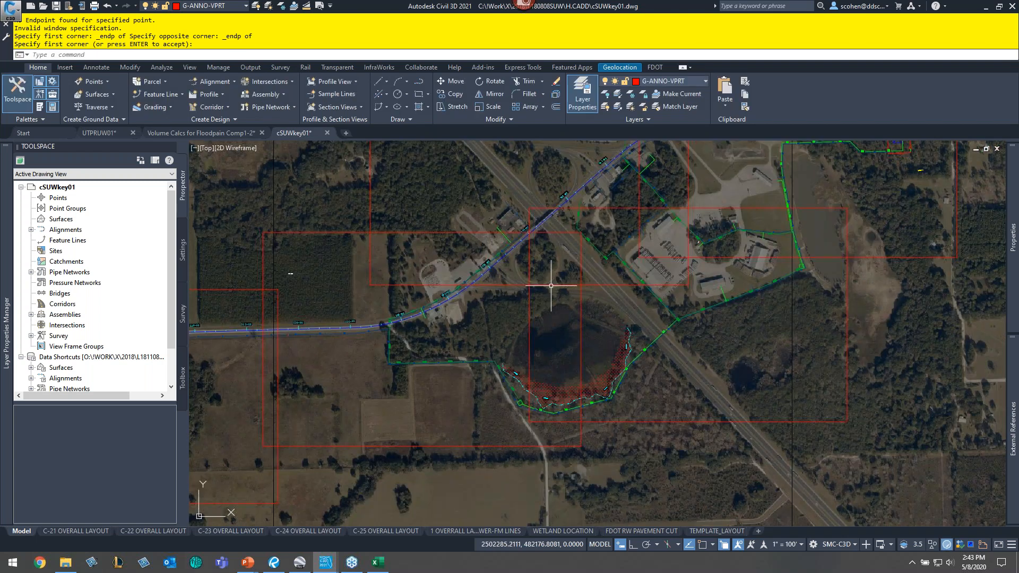
scroll(551, 286, down, 2)
click(189, 67)
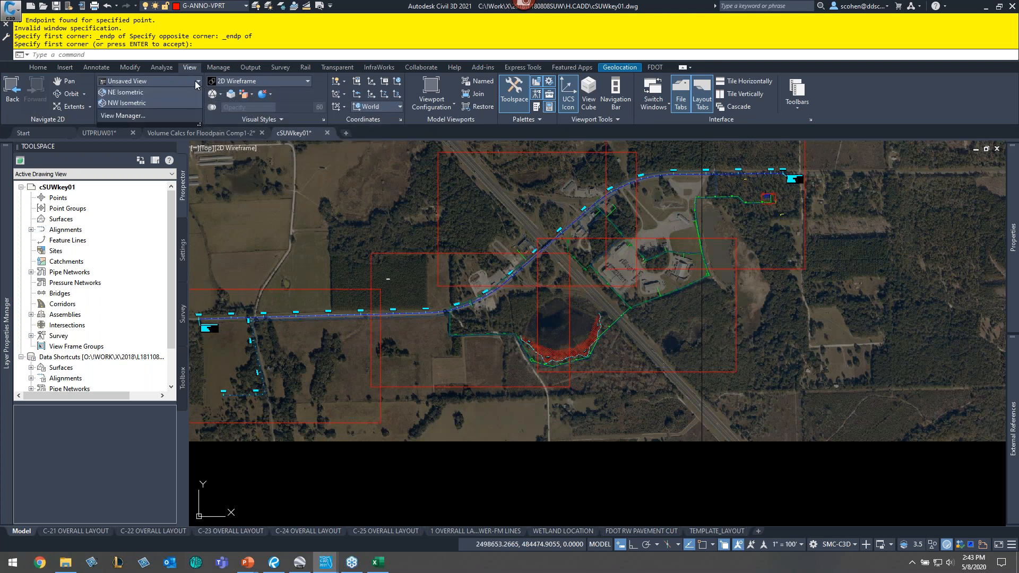
click(197, 81)
click(116, 106)
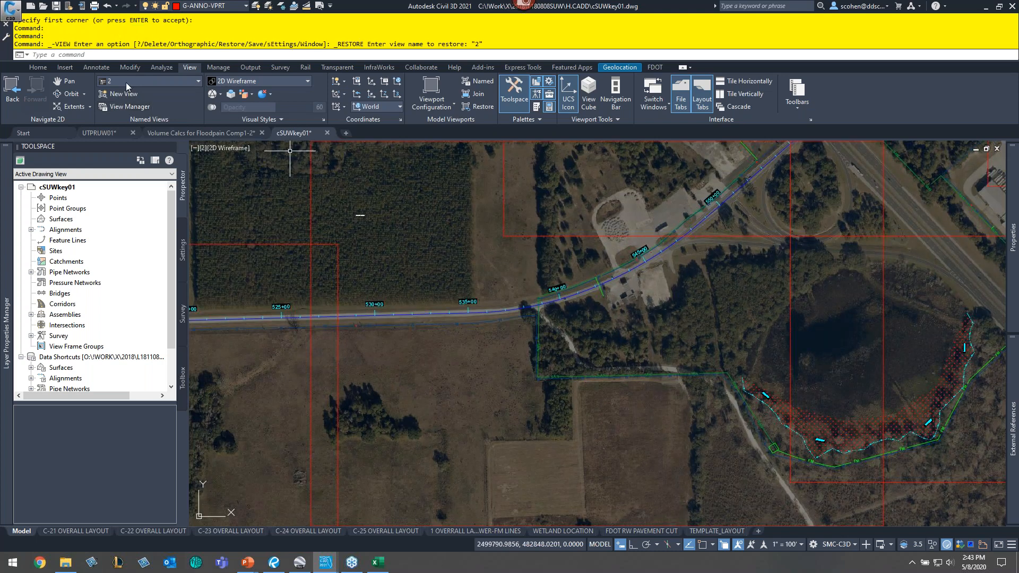
click(125, 82)
click(126, 94)
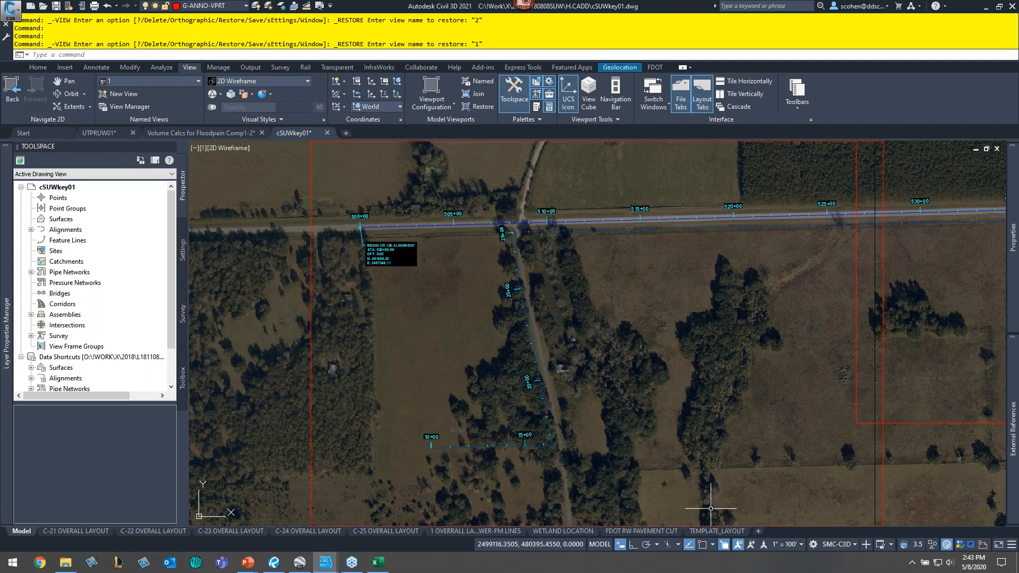
- Duplicate the TEMPLATE_LAYOUT layout and rename the copy 1
click(717, 531)
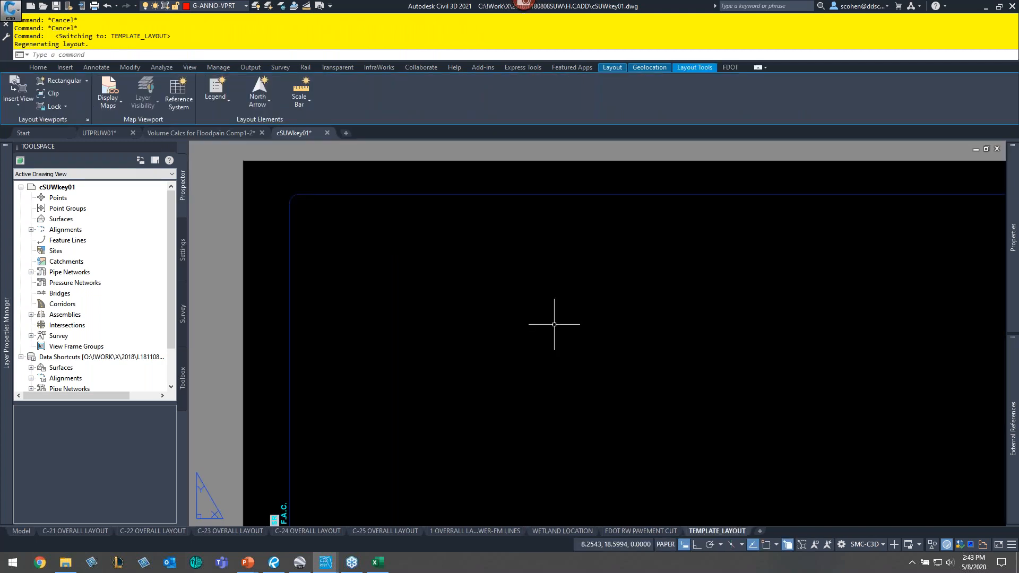
middle_click(536, 342)
middle_click(536, 342)
scroll(535, 341, down, 4)
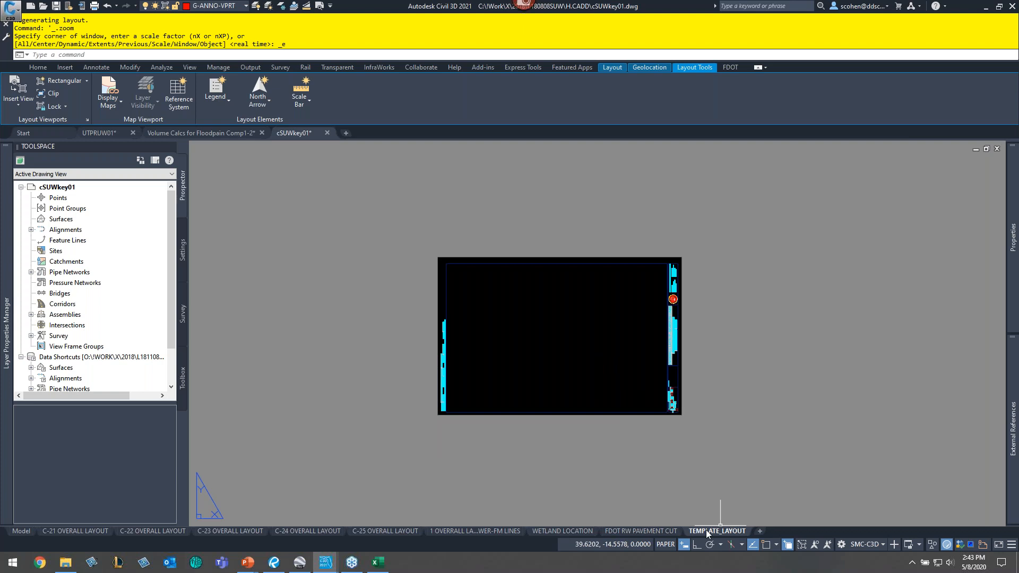
drag(711, 532, 610, 532)
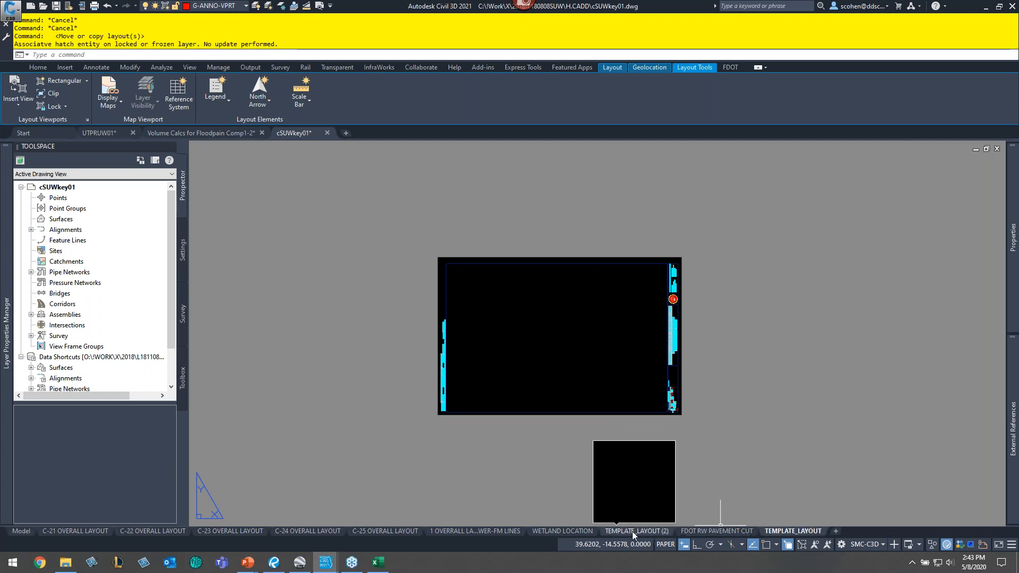
click(637, 529)
double_click(639, 530)
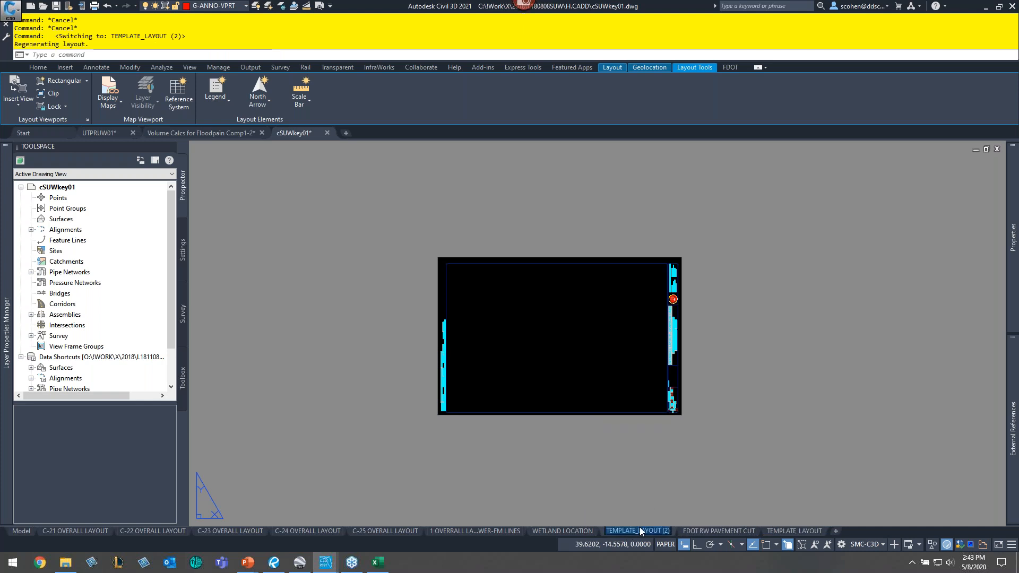
text(1)
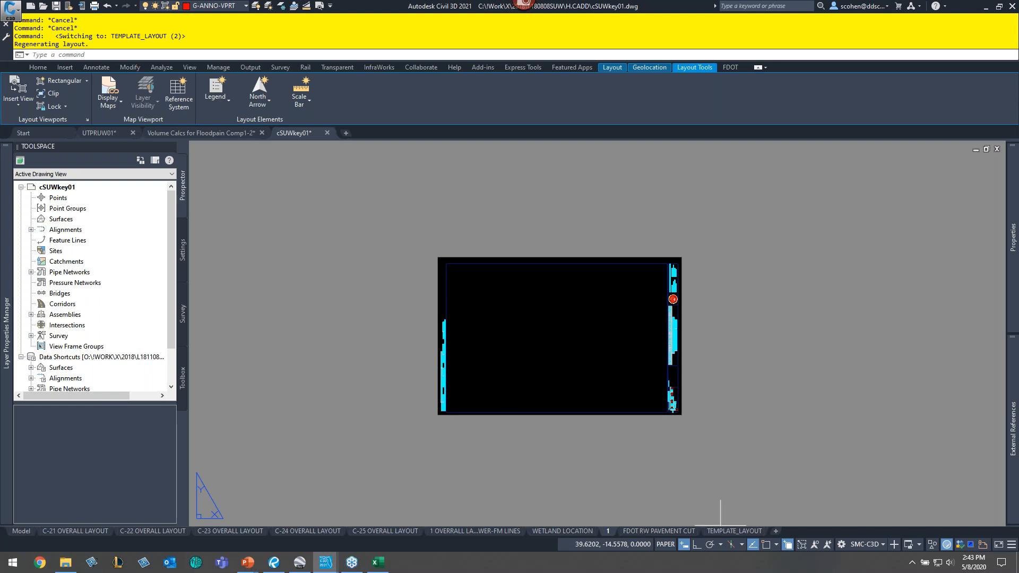
click(542, 443)
click(587, 451)
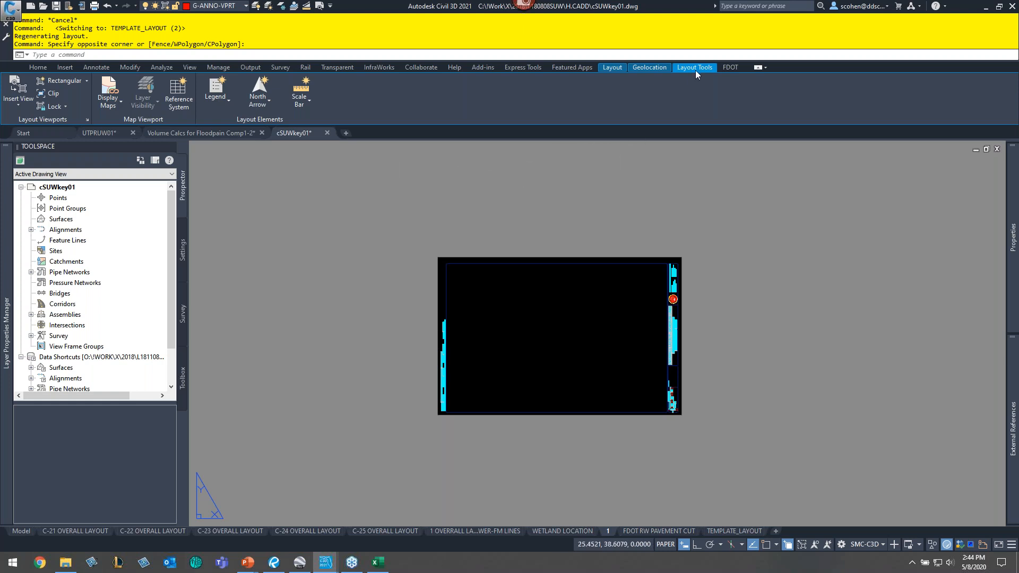
click(682, 70)
click(189, 68)
click(174, 81)
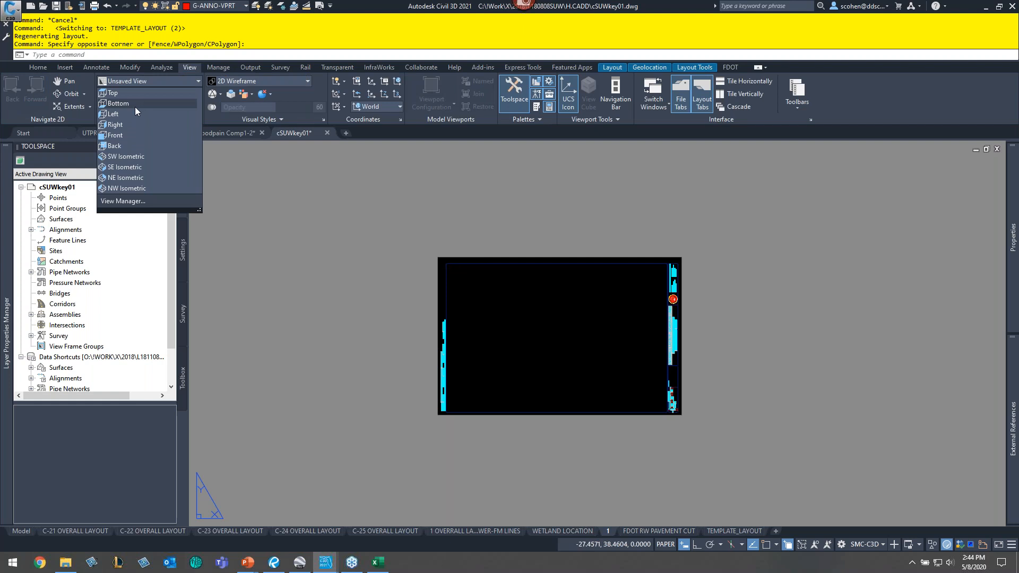
click(380, 228)
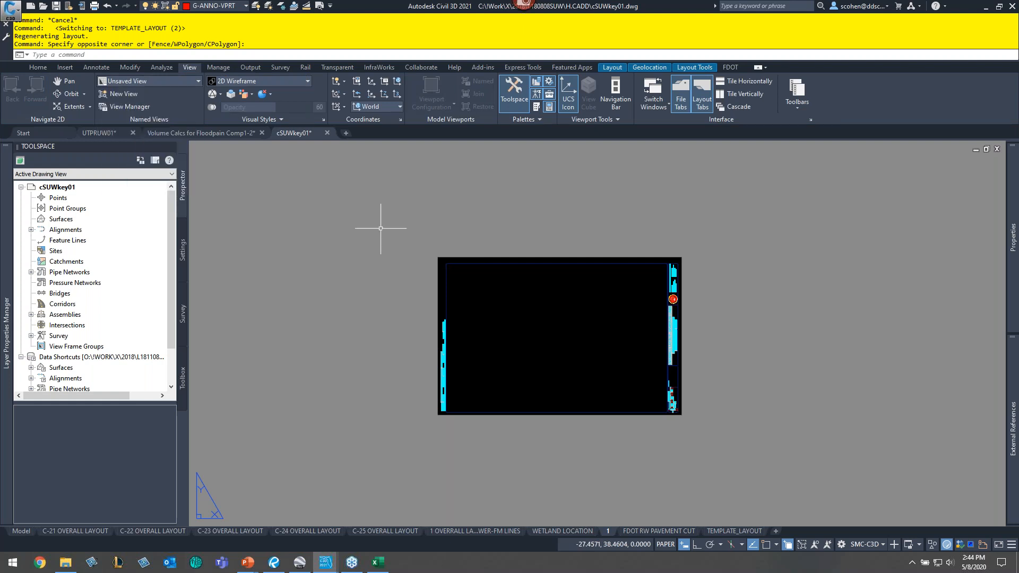
click(700, 66)
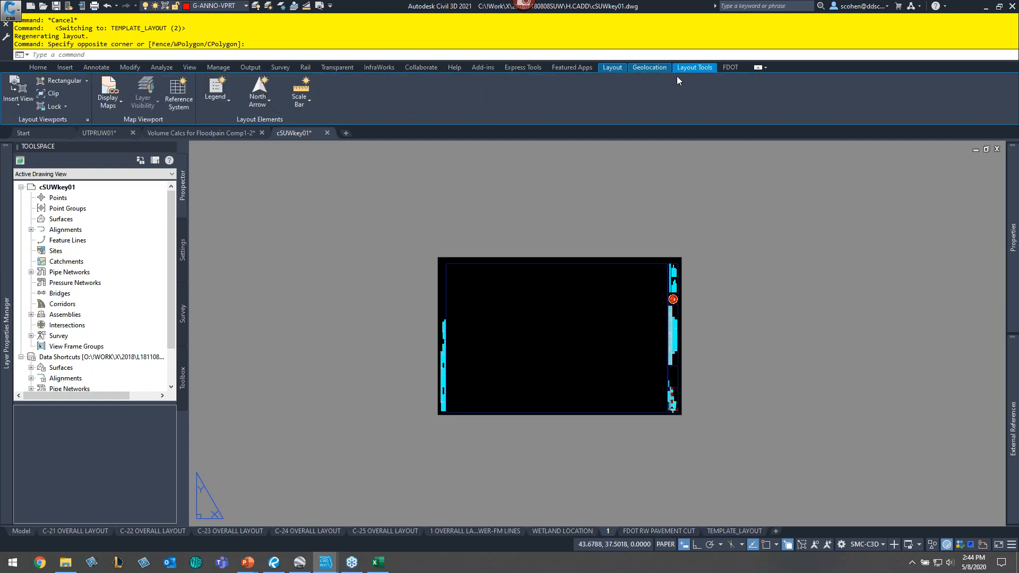
- Insert named model view 1 as a viewport on layout 1, placing it beside the title block
click(22, 107)
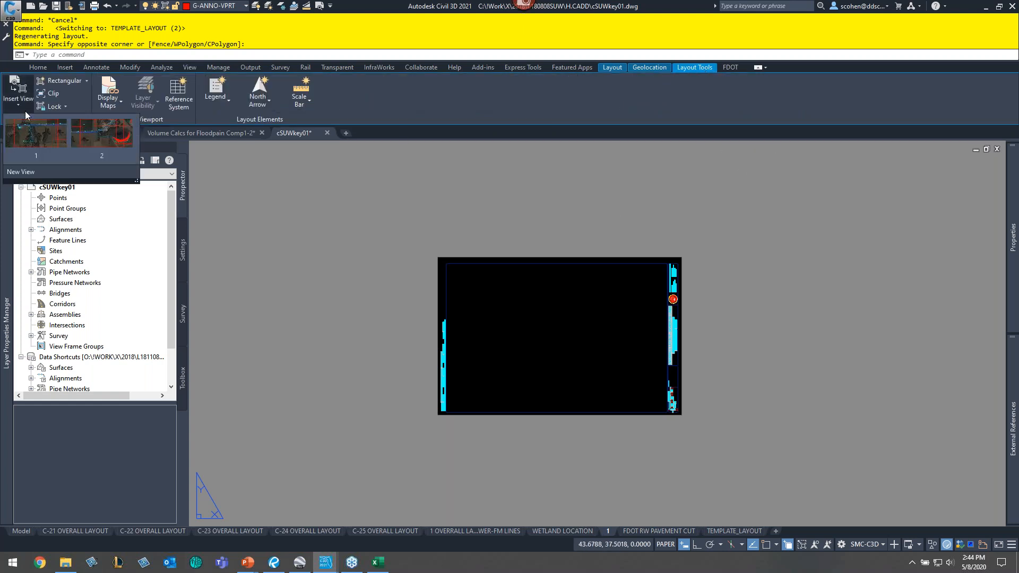
click(37, 146)
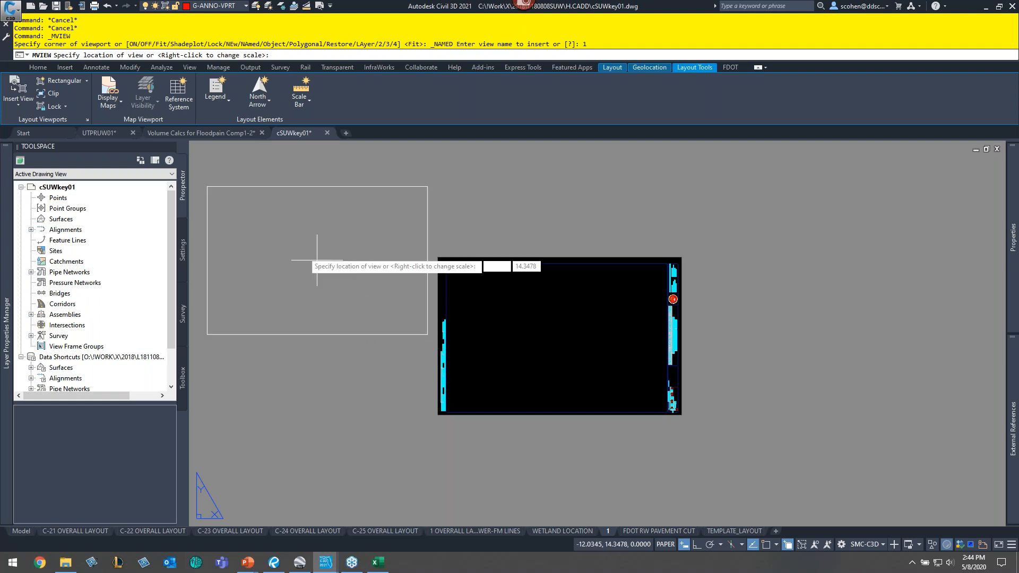
click(333, 269)
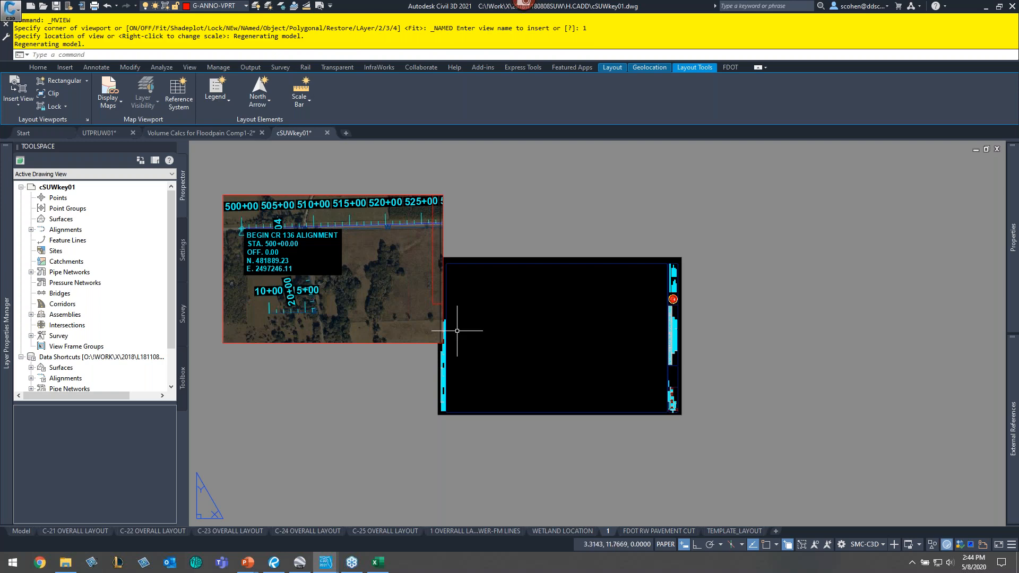
- Regenerate all viewports with the REA command
key(Escape)
text(REA)
key(Return)
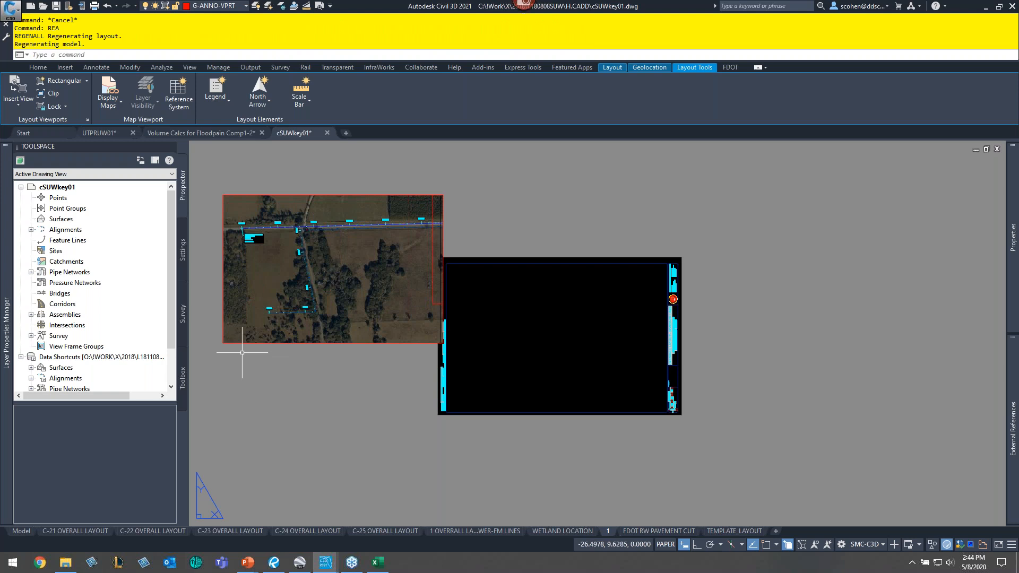
- Move the viewport by its lower-left corner grip, snapping it to the title block border's lower-left corner
click(285, 349)
click(242, 309)
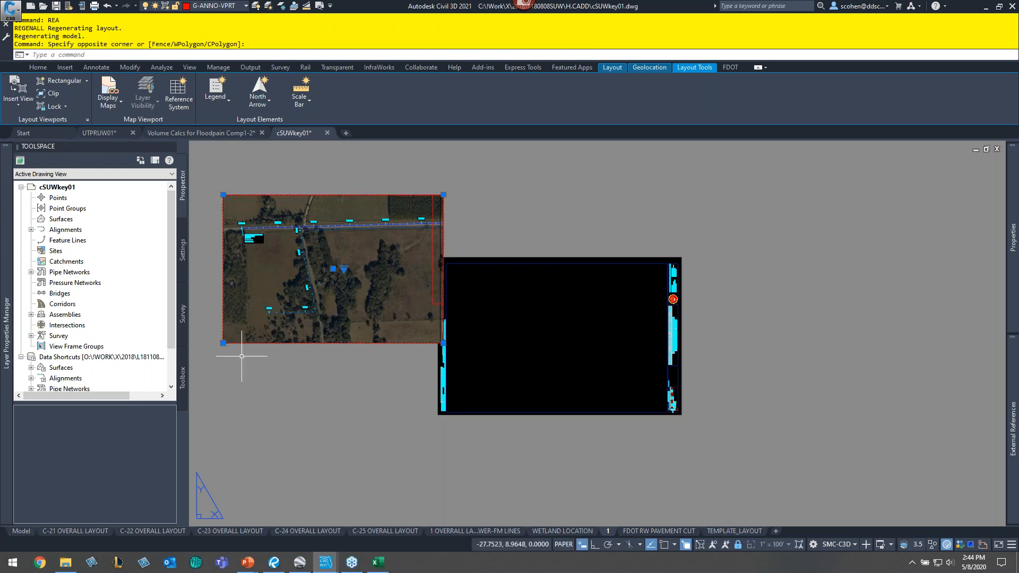
click(223, 343)
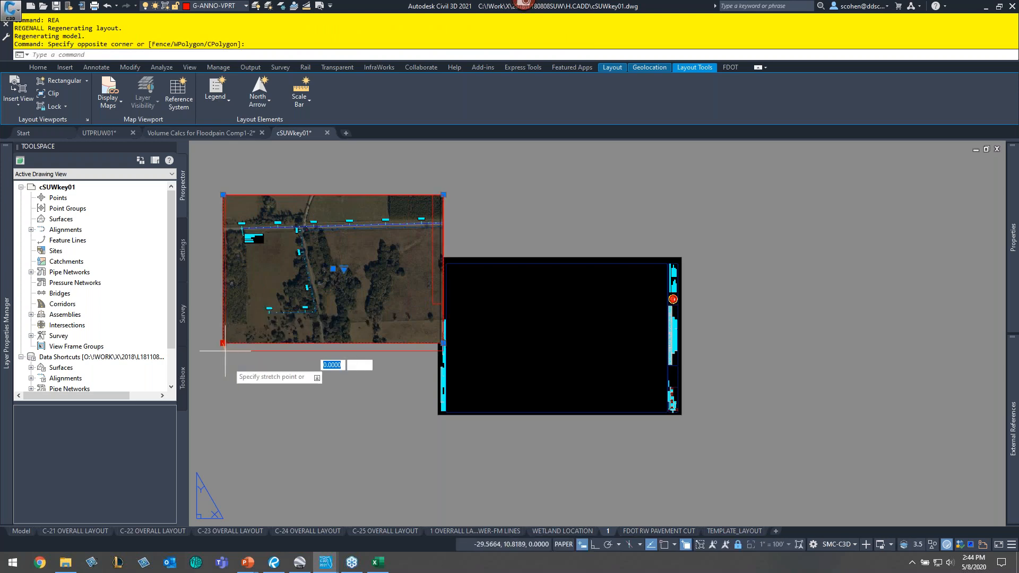
right_click(245, 323)
click(280, 264)
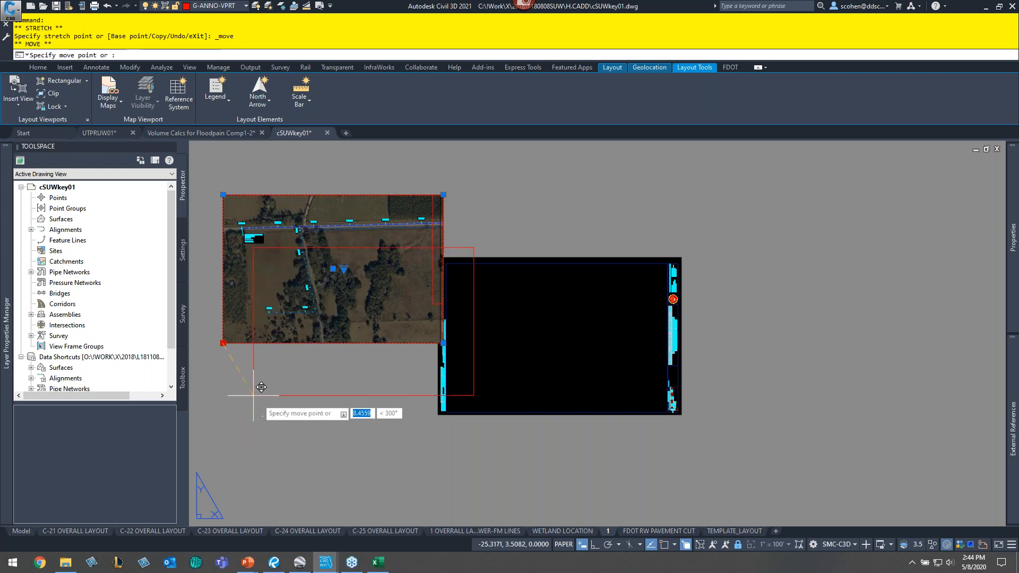
scroll(489, 403, up, 6)
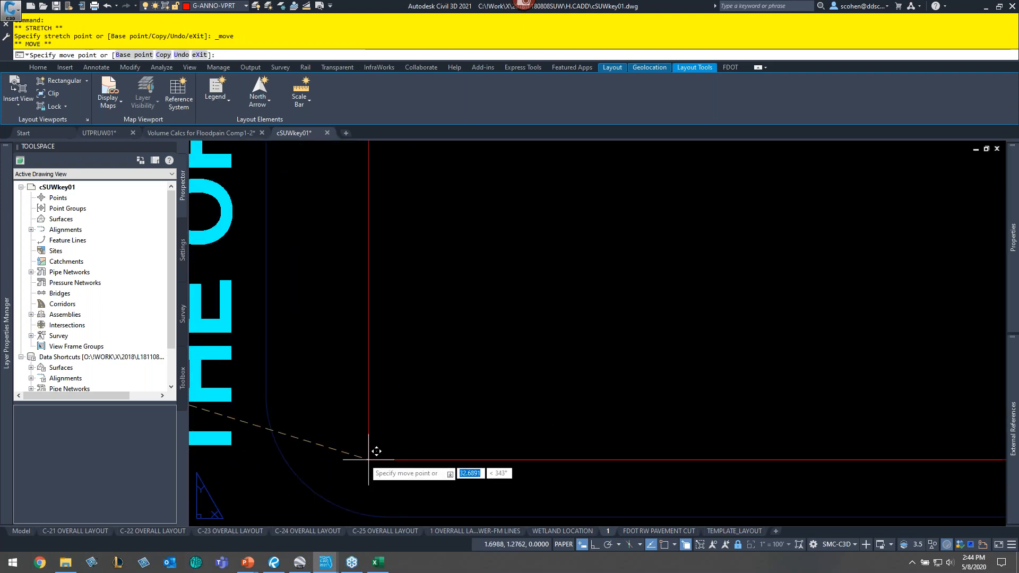
text(_mid)
key(Return)
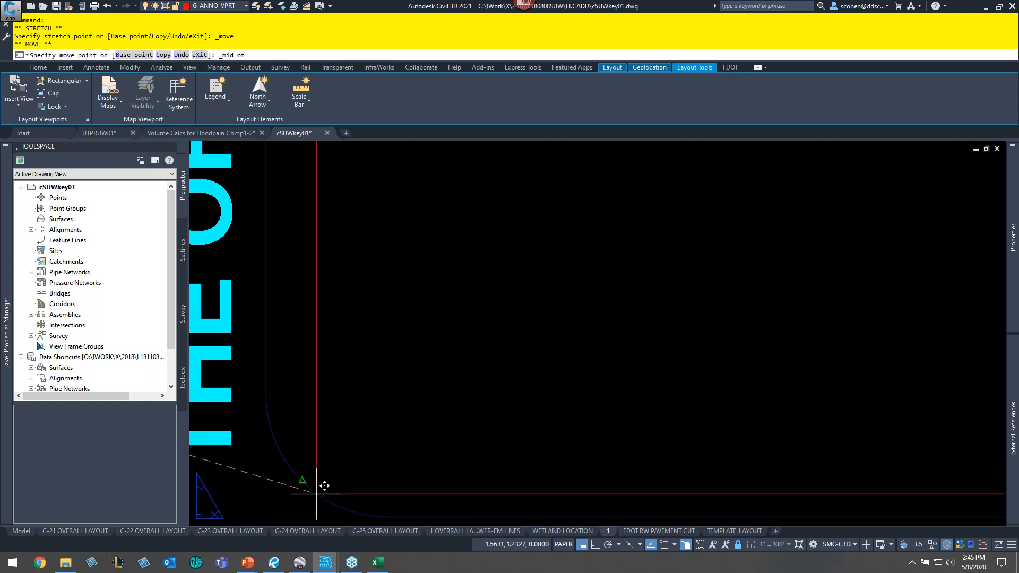
click(317, 493)
scroll(547, 383, down, 5)
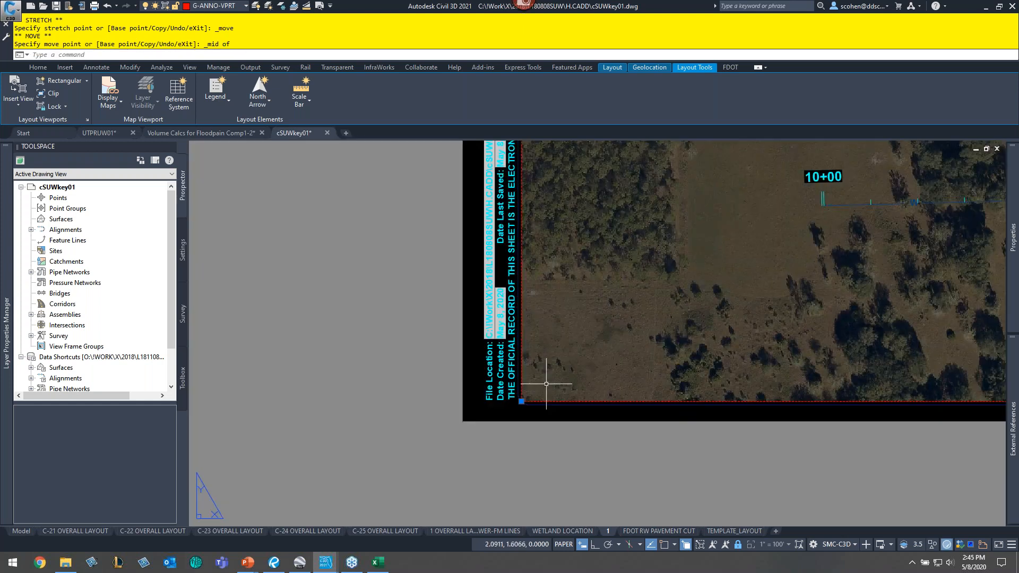
scroll(526, 387, down, 2)
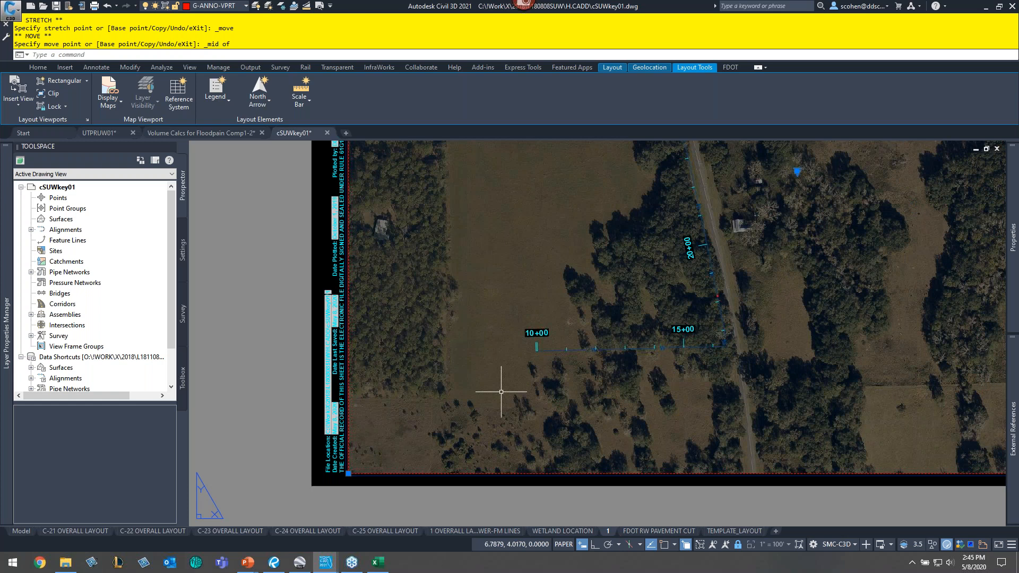
scroll(501, 392, down, 3)
middle_drag(555, 291, 575, 340)
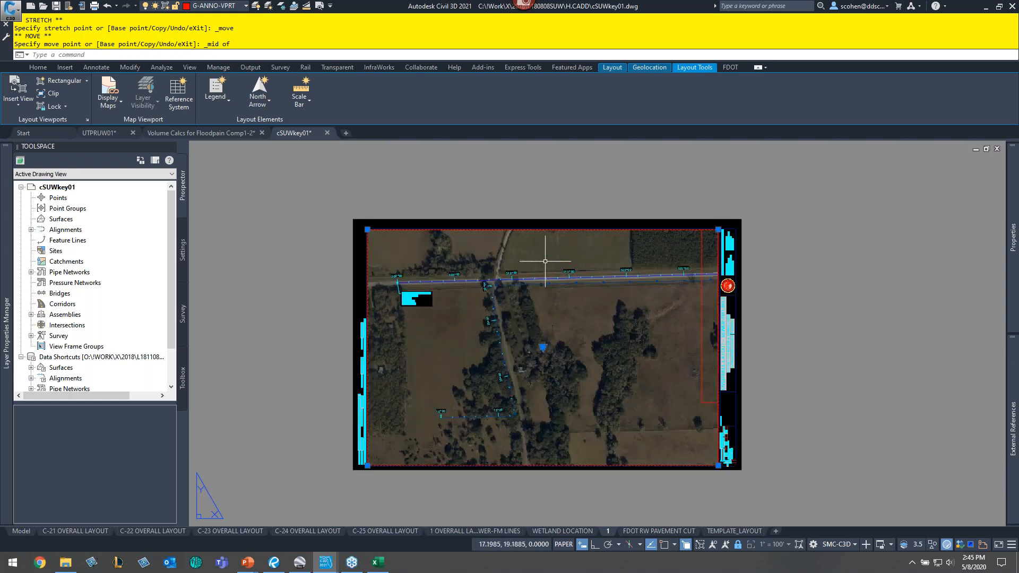
key(Escape)
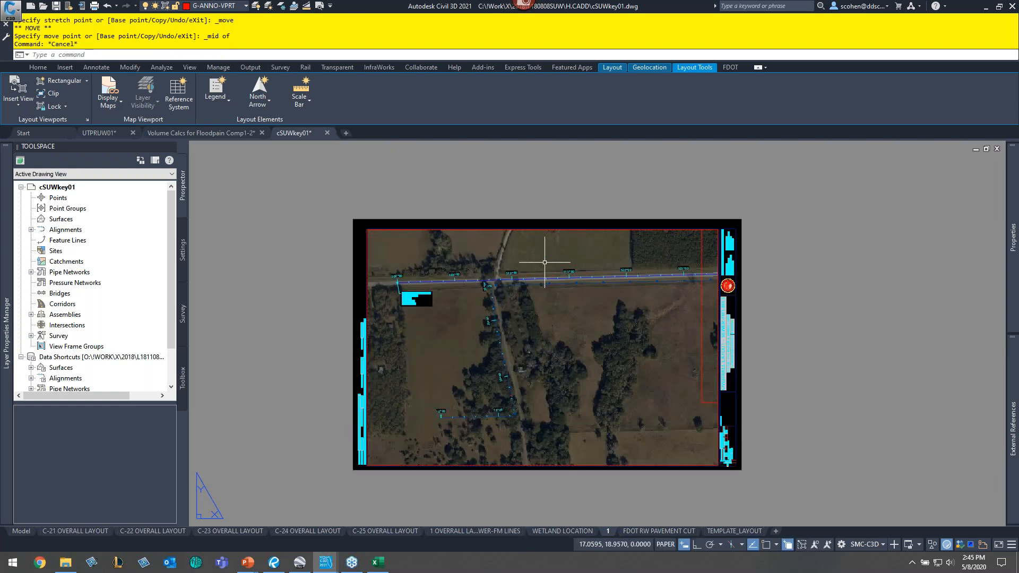
key(Escape)
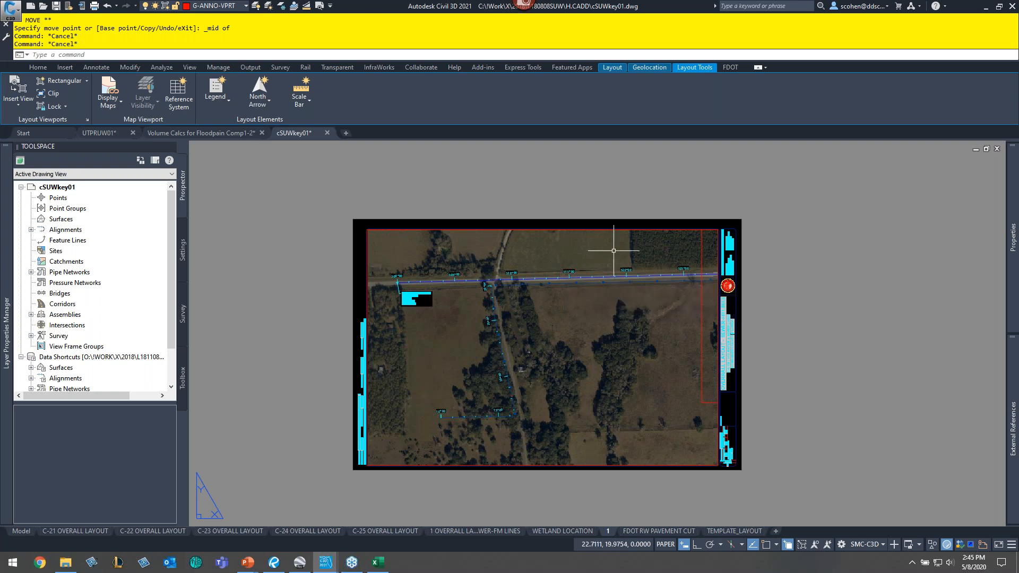
click(563, 249)
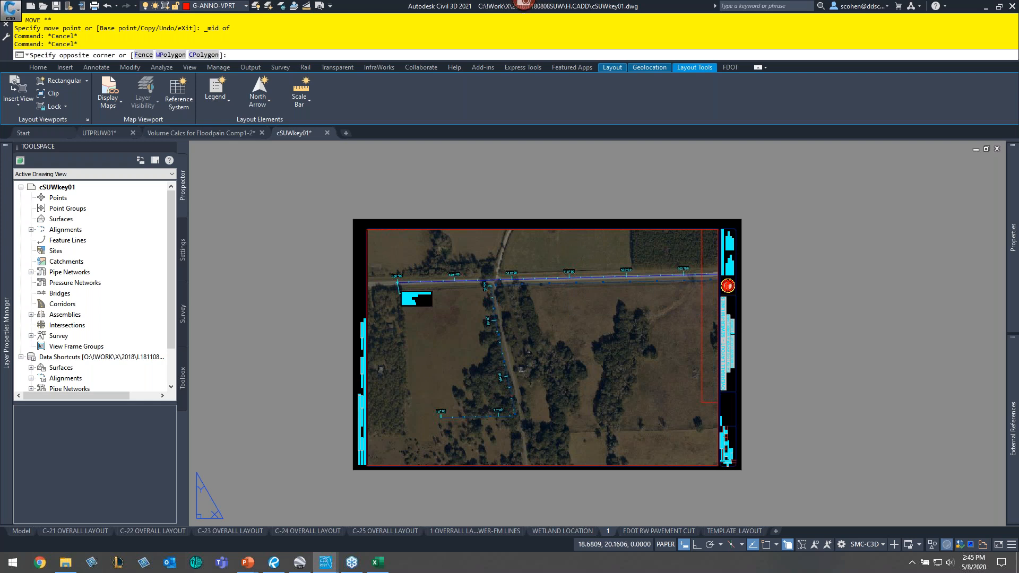
click(666, 545)
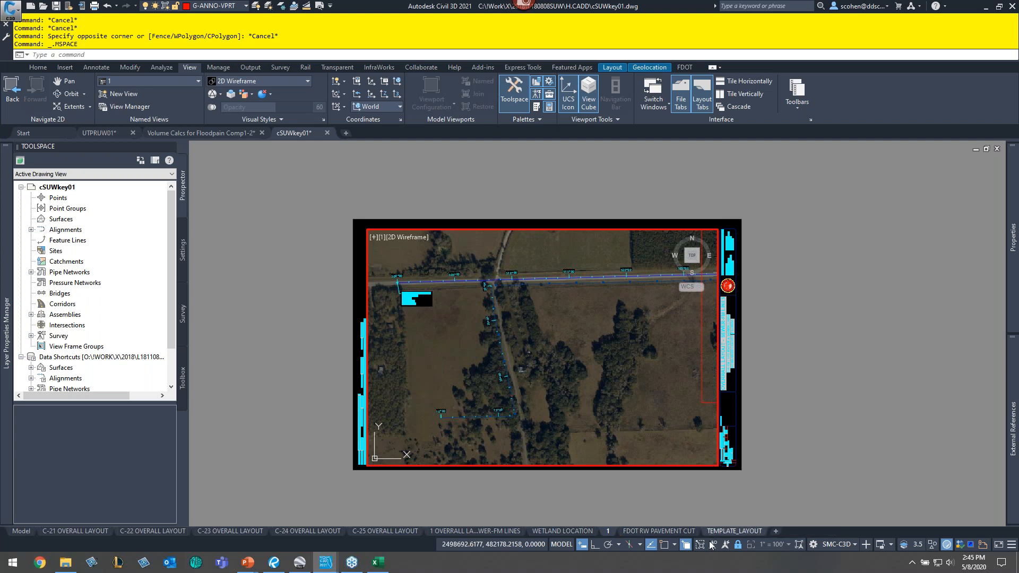
double_click(711, 501)
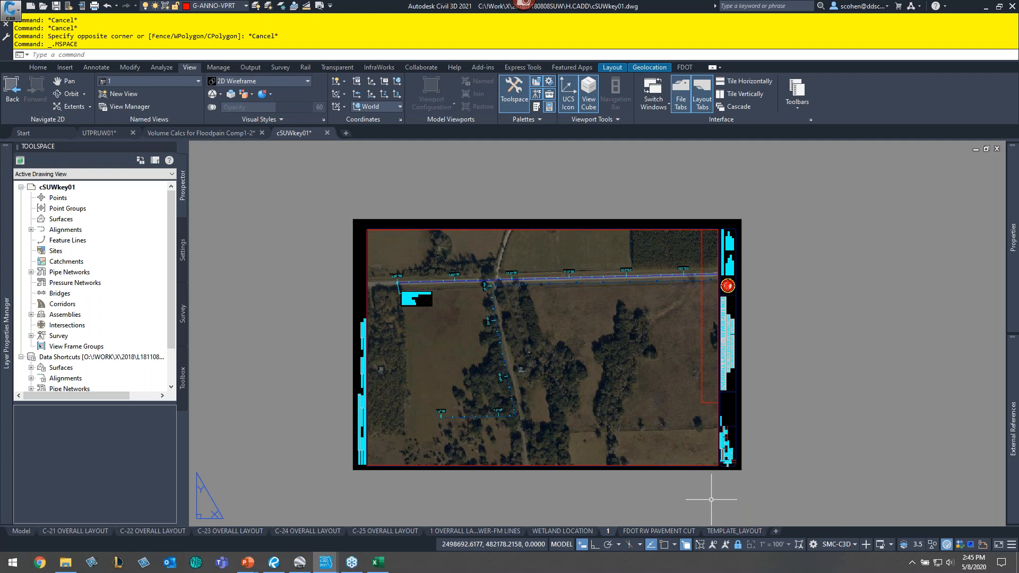
key(Escape)
key(Escape)
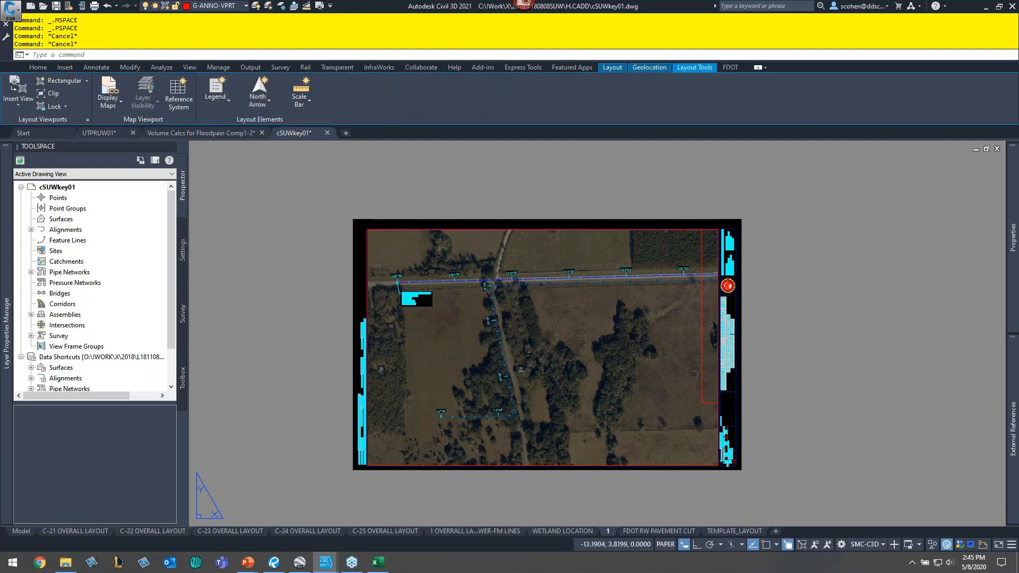
- Switch to Bluebeam Revu and page through the plan set's existing overall layout sheets for reference
click(282, 568)
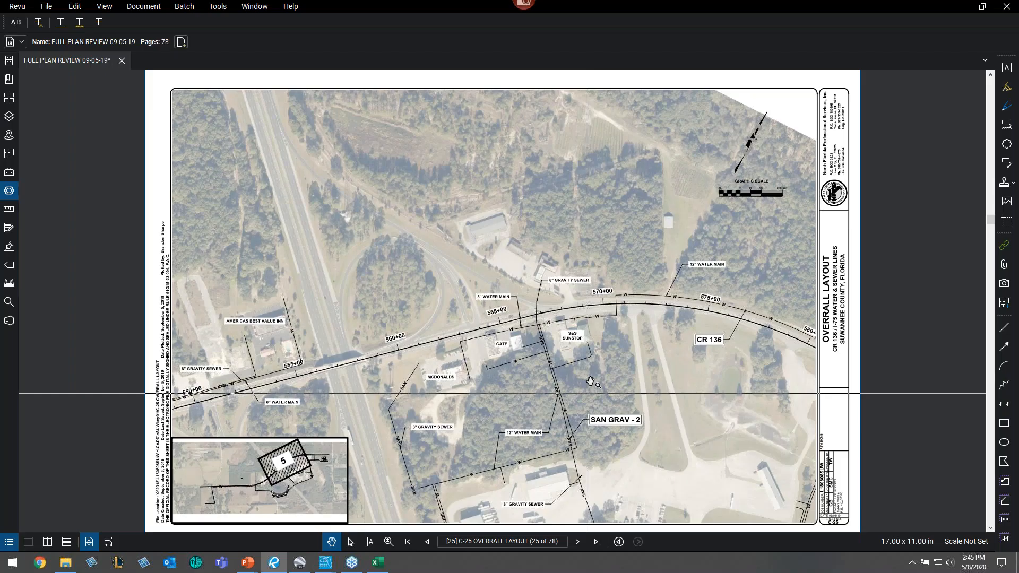
scroll(590, 381, up, 3)
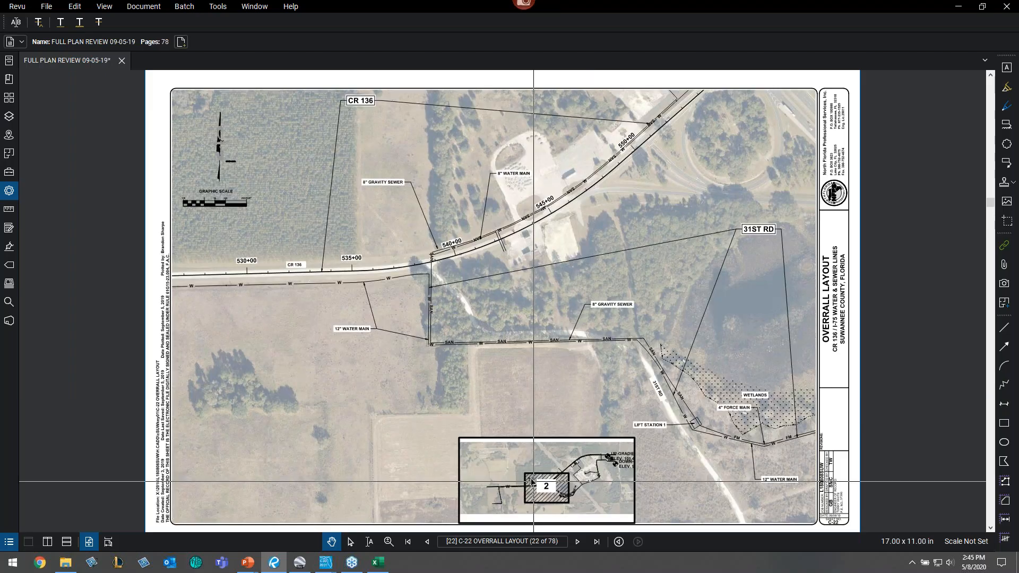
scroll(591, 483, up, 1)
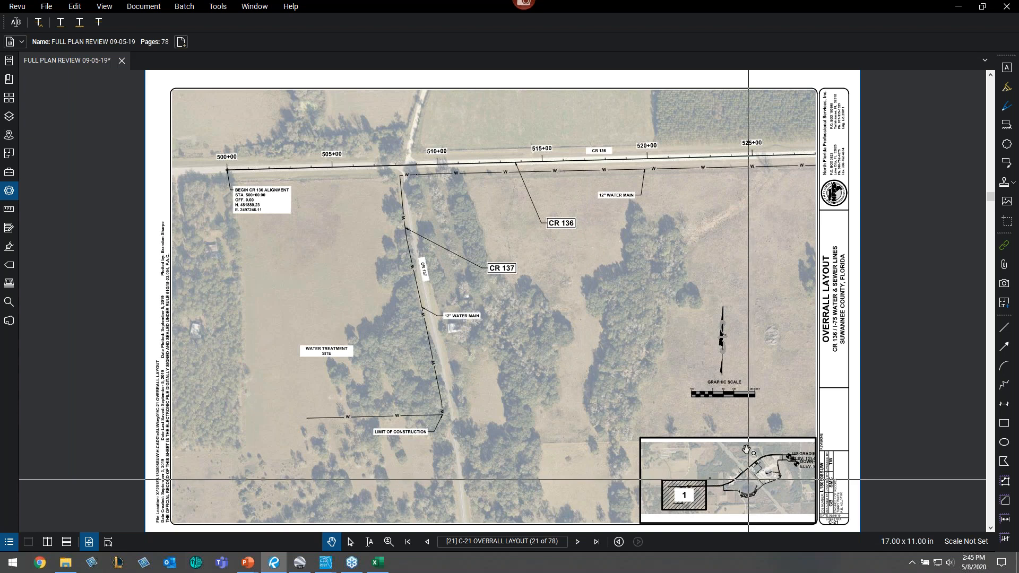
scroll(531, 485, down, 1)
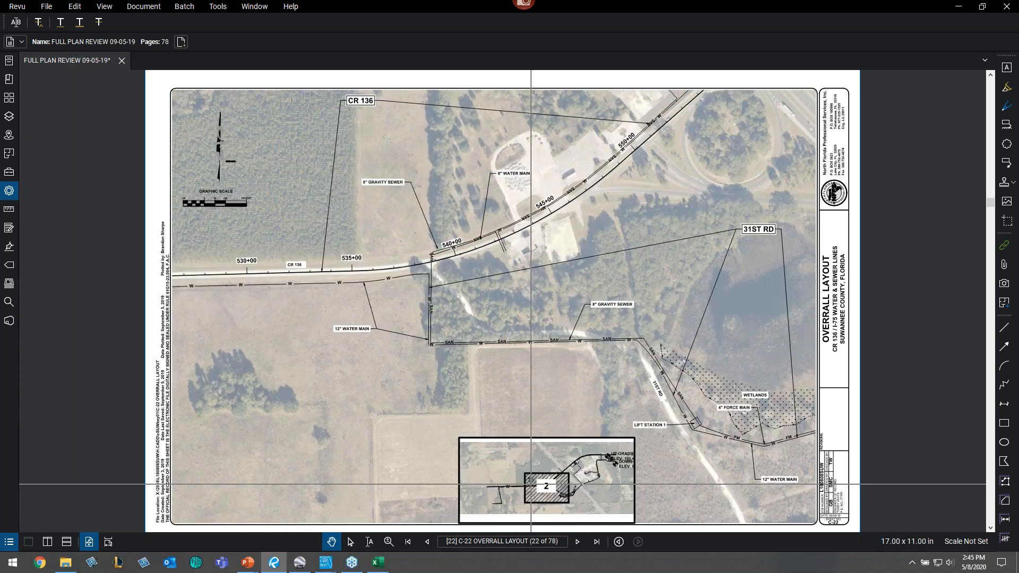
- Continue paging through the reference overall layout sheets, then return to Civil 3D
scroll(531, 484, down, 1)
scroll(308, 372, down, 2)
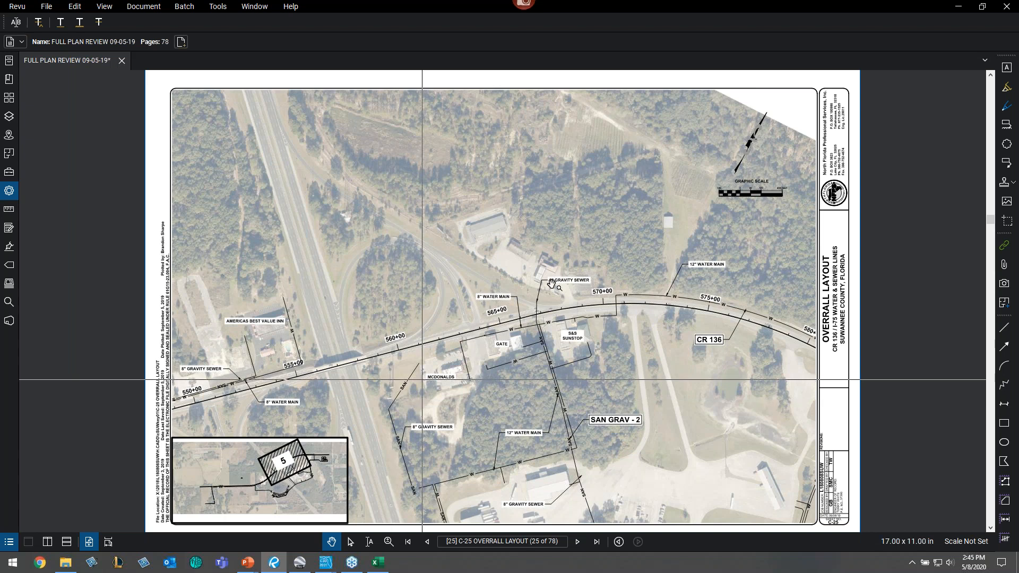
click(957, 8)
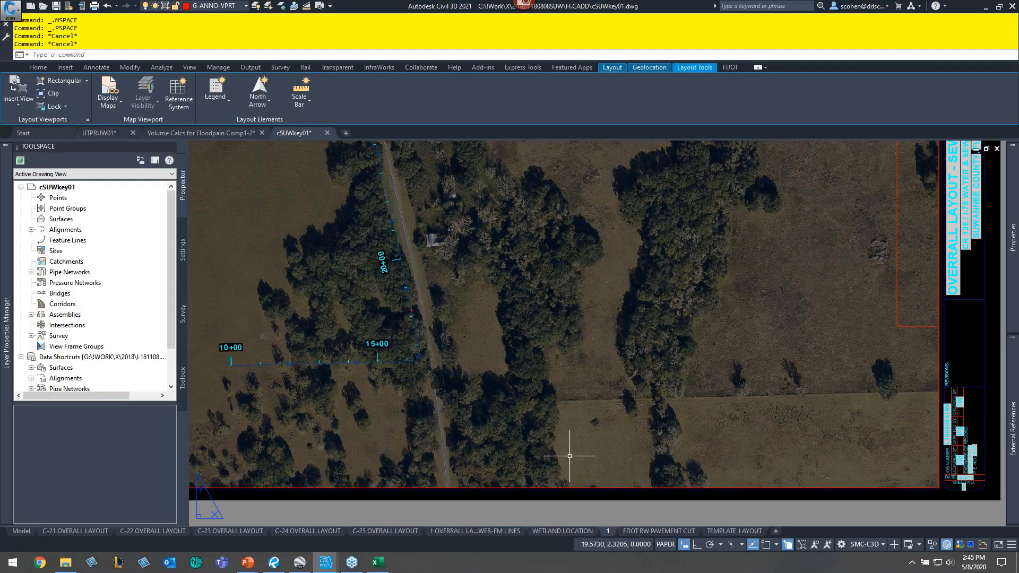
- Try to clip the layout 1 viewport with a VCLIP command
click(520, 486)
right_click(653, 338)
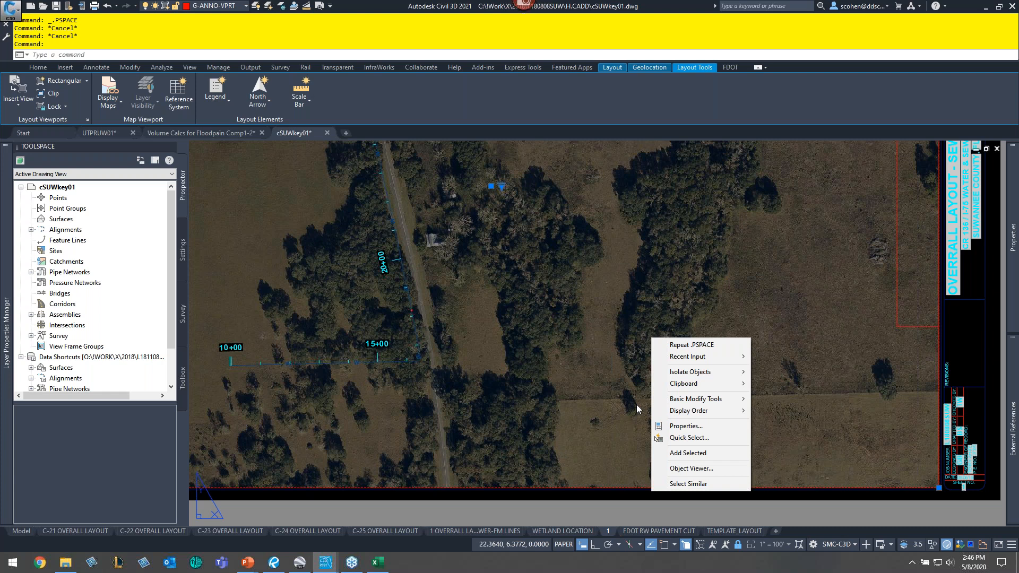
click(590, 297)
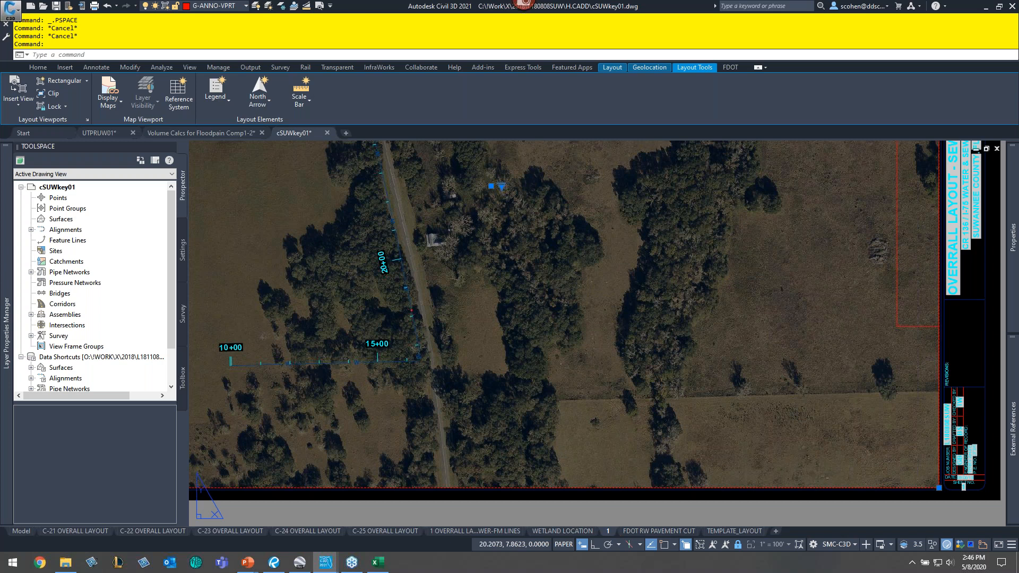
key(Escape)
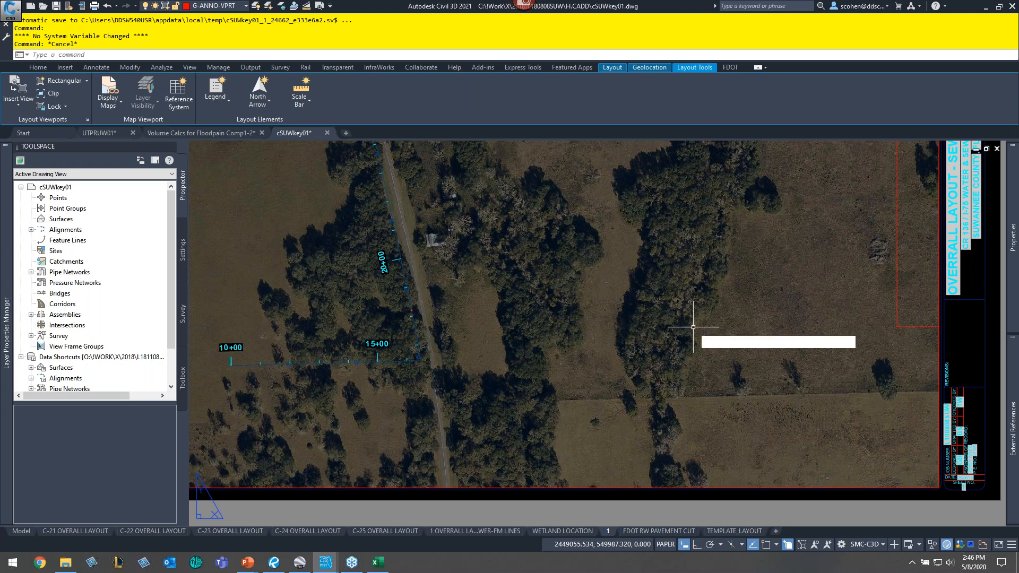
text(VClip)
key(Return)
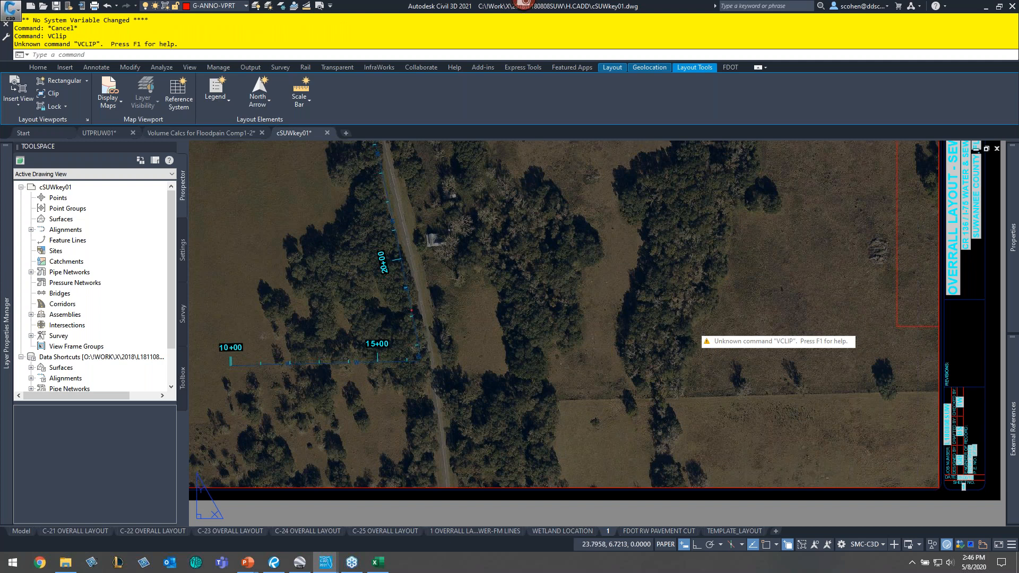
key(Escape)
key(Escape)
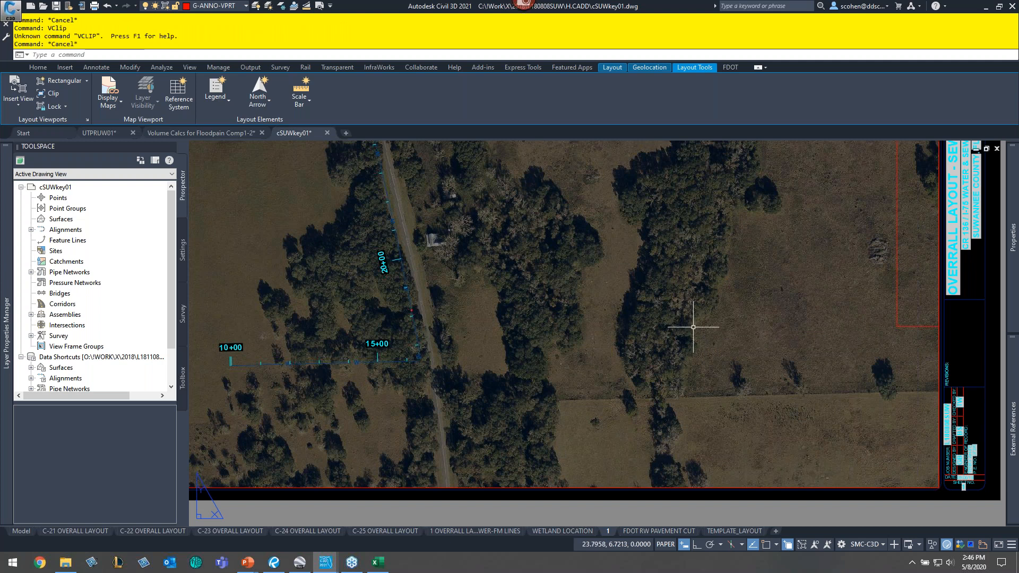
- Try clipping the viewport with the CLIP command, selecting the viewport as the object to clip
text(VIEWPLOTDETAILS)
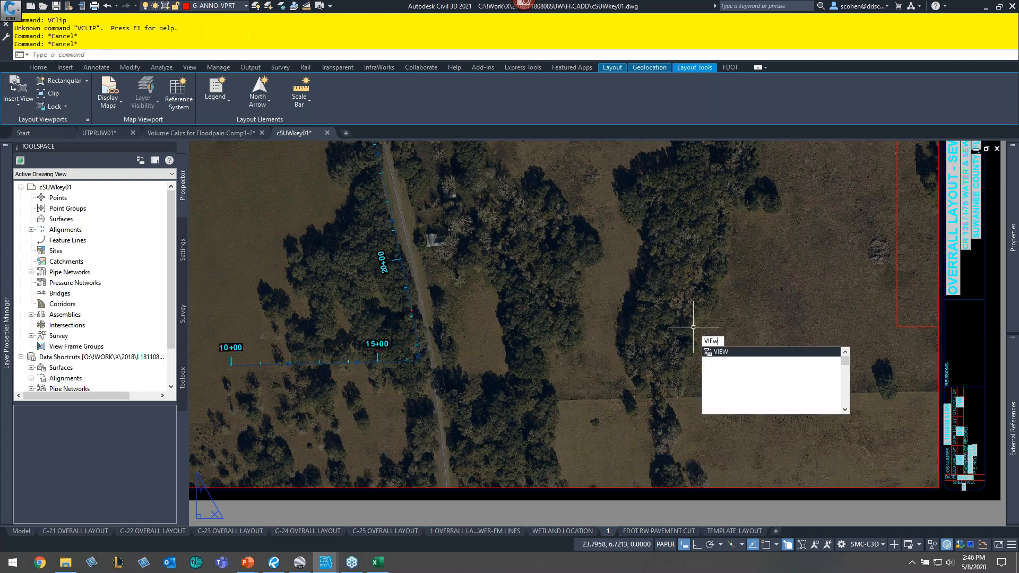
key(BackSpace)
key(BackSpace)
key(BackSpace)
key(BackSpace)
key(BackSpace)
key(BackSpace)
key(BackSpace)
key(BackSpace)
key(BackSpace)
key(BackSpace)
key(BackSpace)
key(BackSpace)
key(BackSpace)
key(BackSpace)
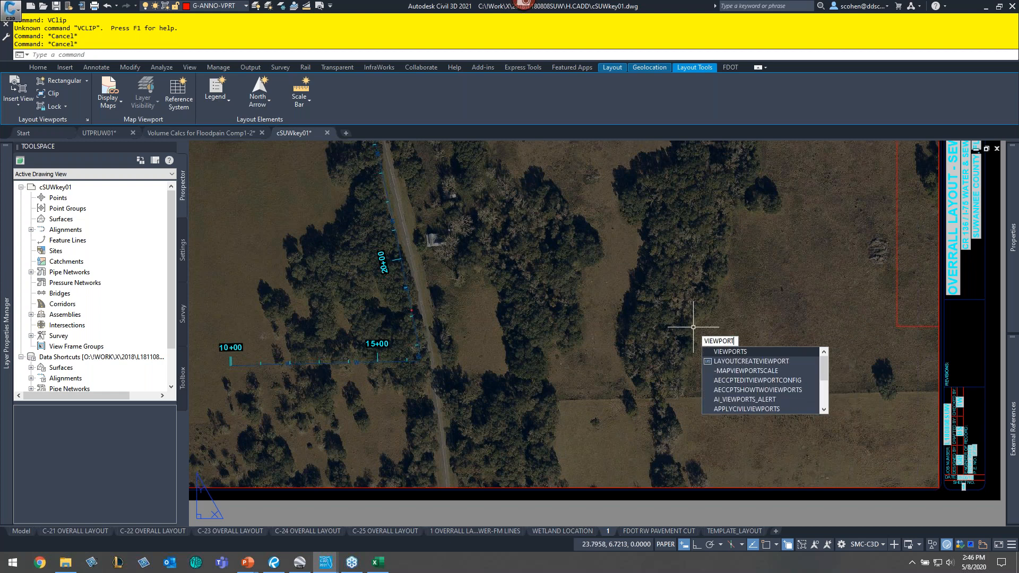
key(BackSpace)
text(clipvolume)
key(BackSpace)
key(BackSpace)
key(BackSpace)
key(BackSpace)
key(BackSpace)
text(iew)
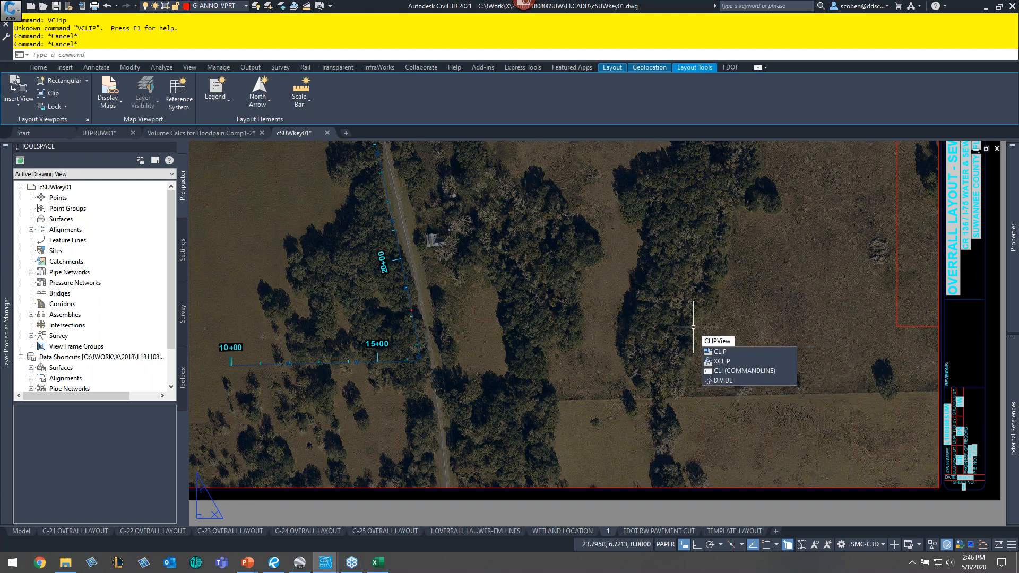
text(port)
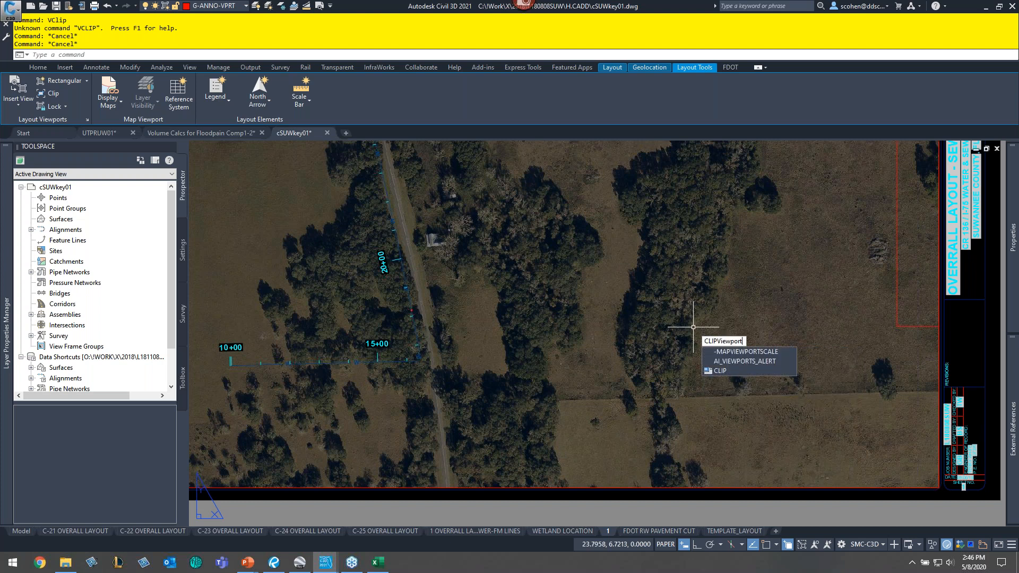
click(735, 371)
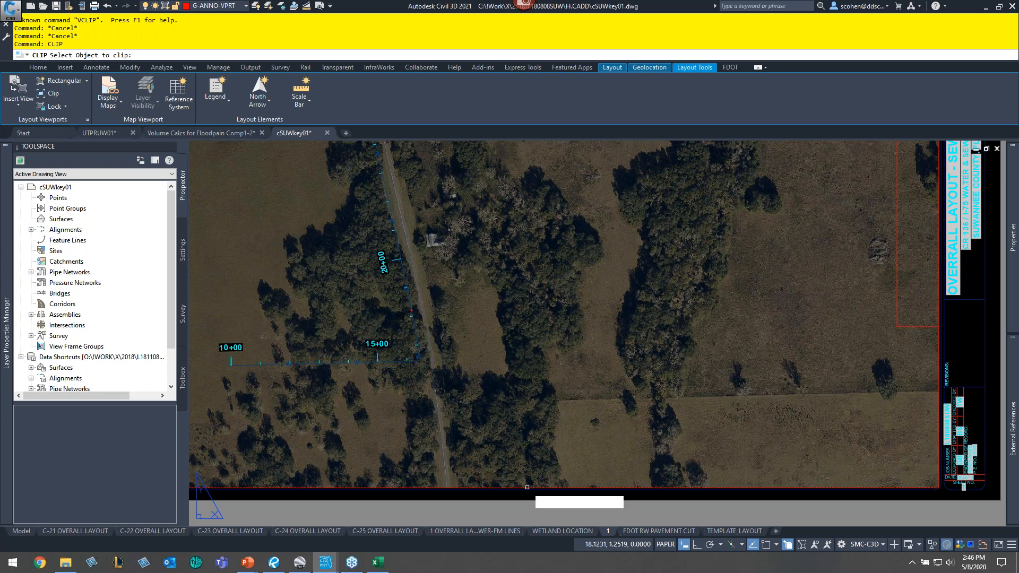
click(527, 487)
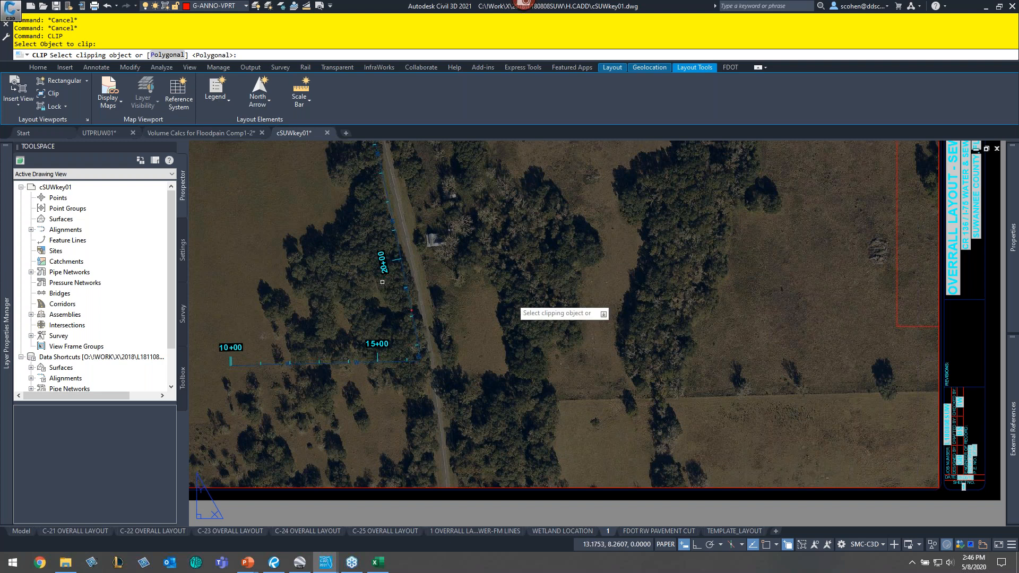
key(Escape)
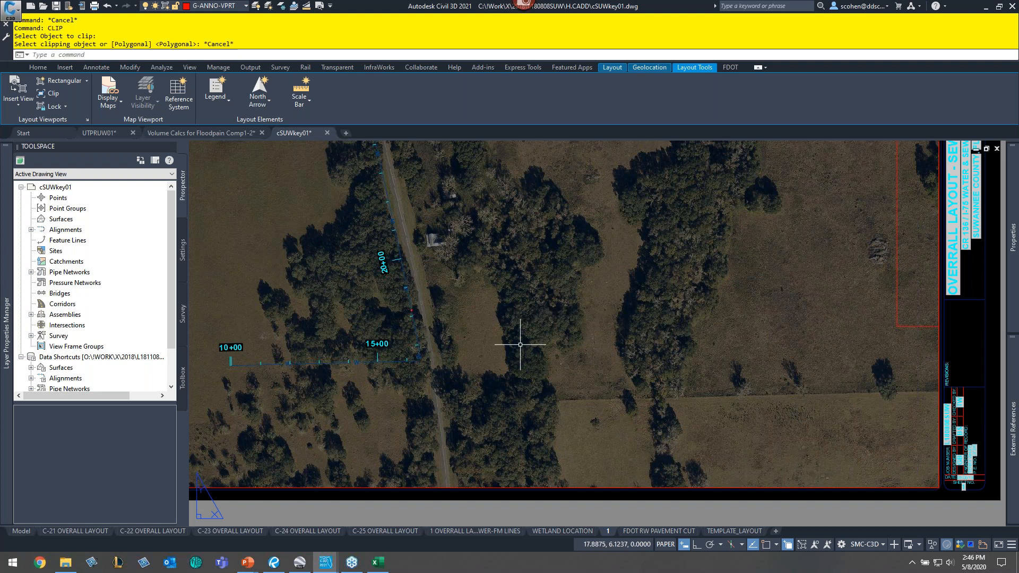
key(Escape)
key(Escape)
key(Escape)
key(Escape)
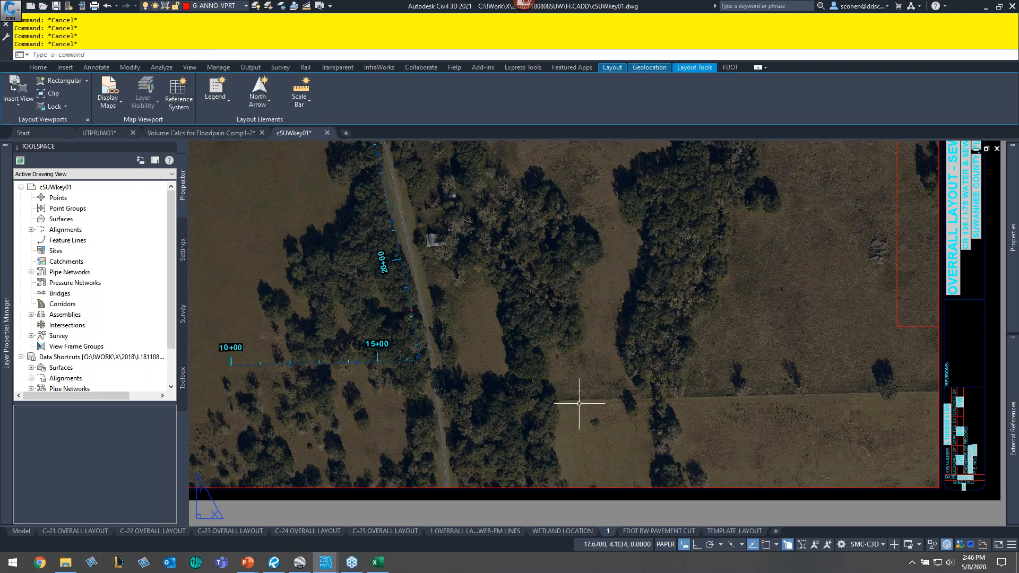
- Make G-ANNO-TTLB the current layer
click(218, 6)
scroll(228, 180, up, 1)
click(228, 133)
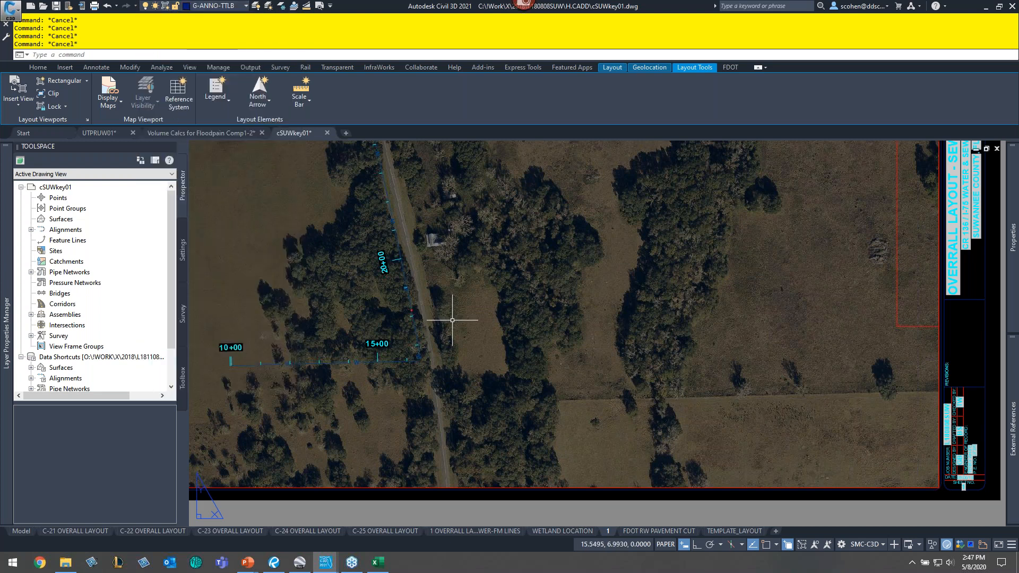
text(rec)
key(Return)
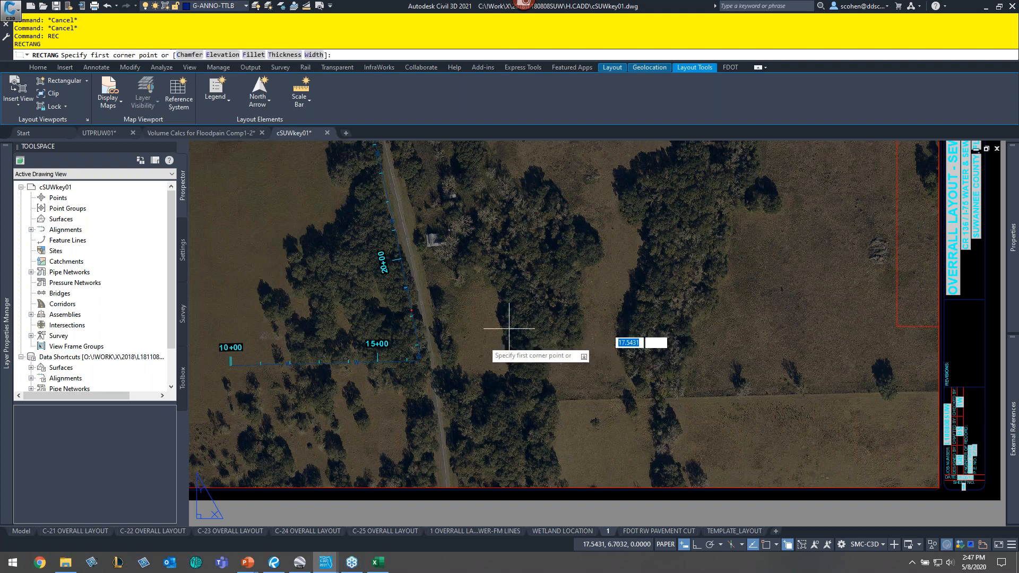
key(Escape)
key(Escape)
key(Escape)
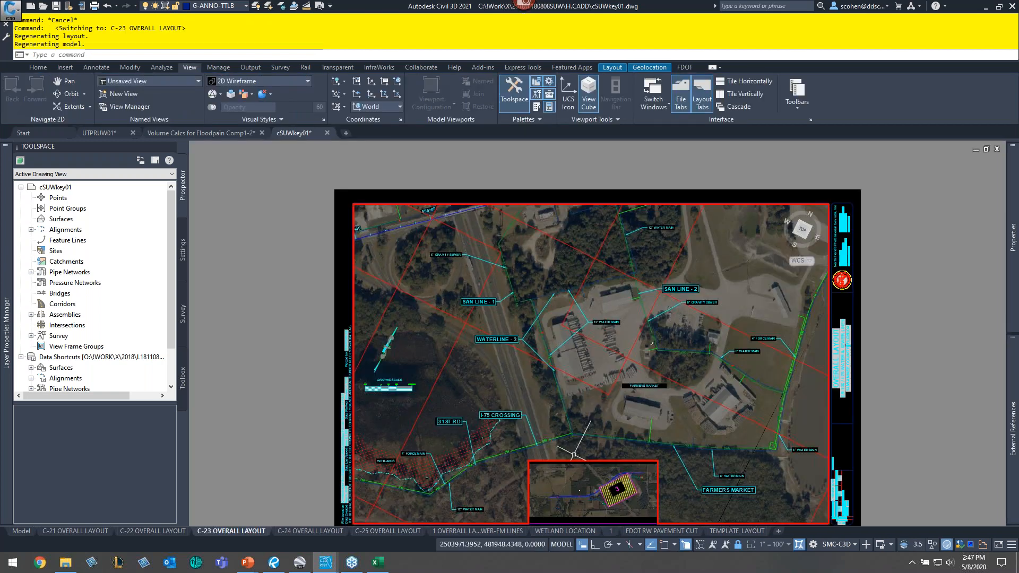
- Inspect the properties of the key-map inset viewport on layout C-23 OVERALL LAYOUT
click(939, 451)
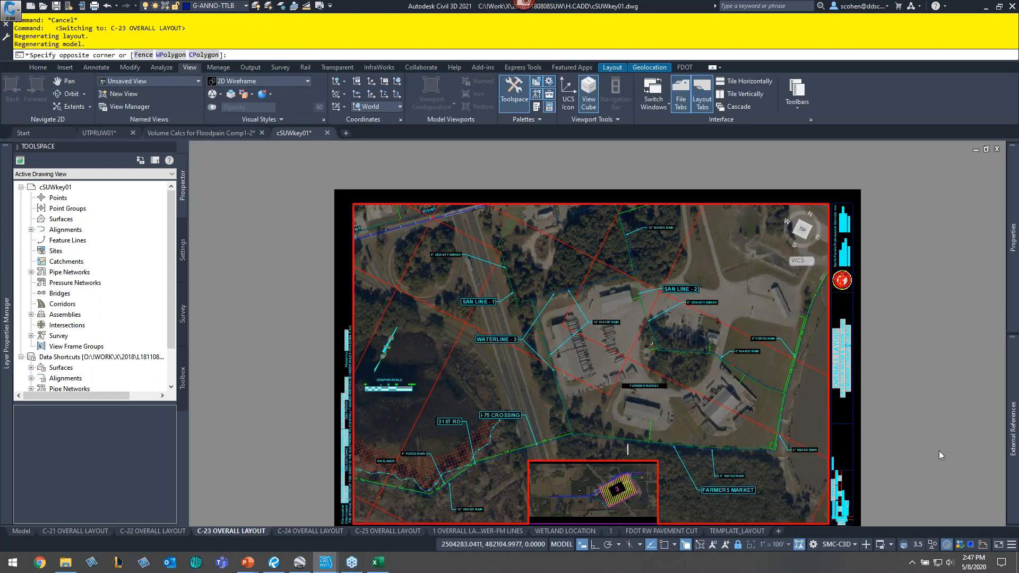
double_click(939, 450)
click(607, 461)
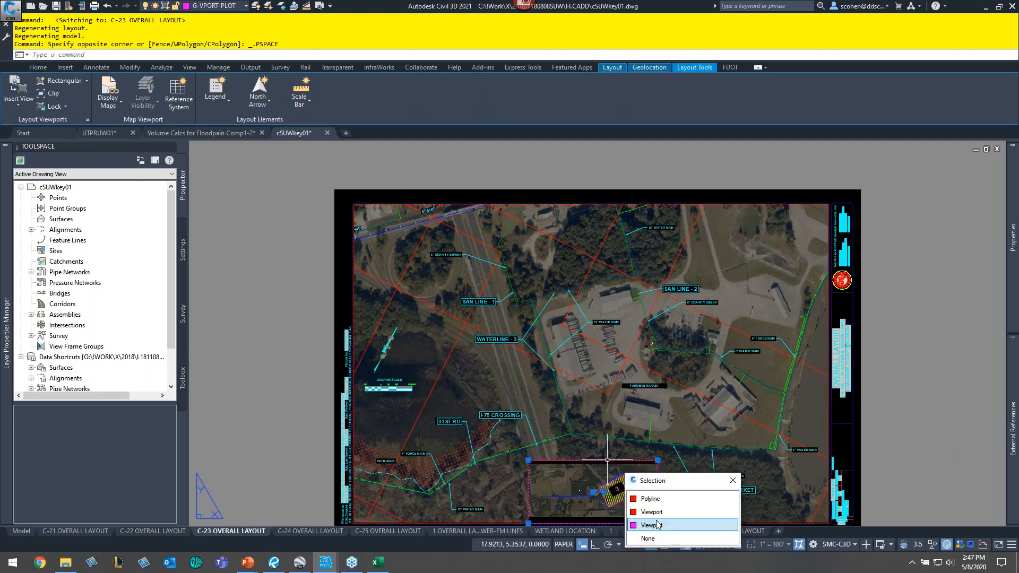
click(658, 525)
mouse_move(1018, 272)
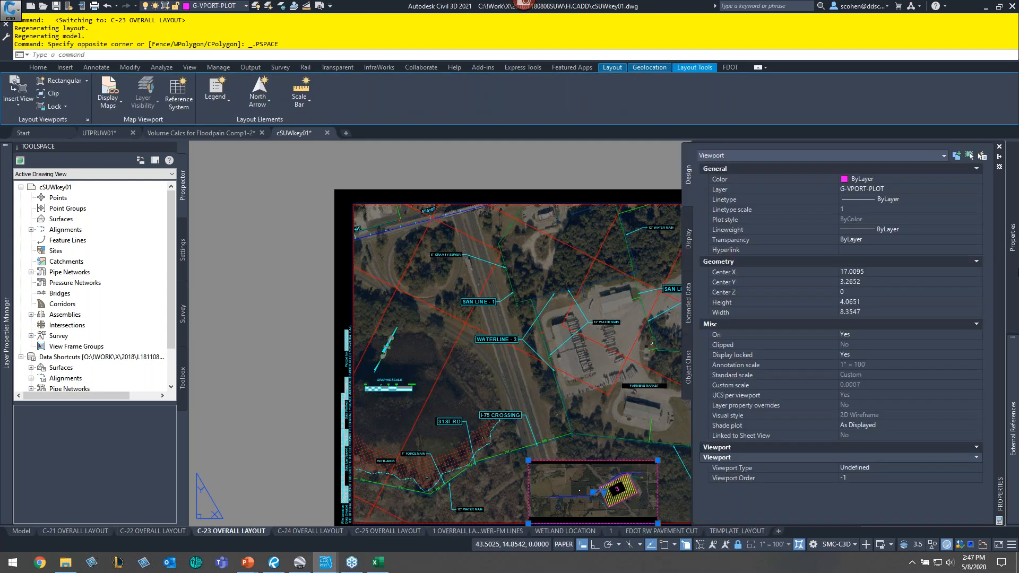
key(Escape)
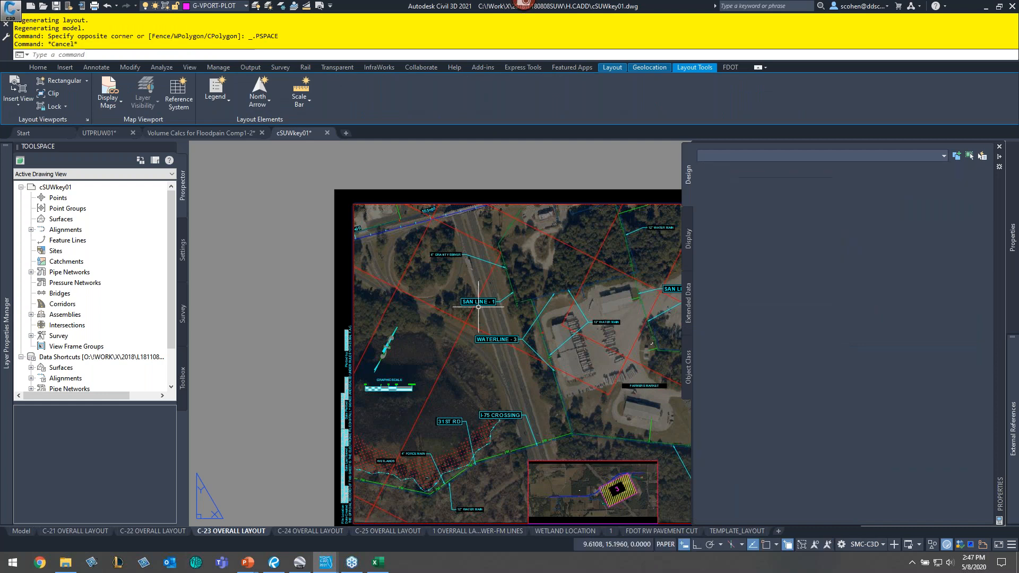
key(Escape)
key(Escape)
key(Escape)
- On layout 1, draw an 8 by 4 rectangle starting from the midpoint of the viewport's lower edge
click(611, 532)
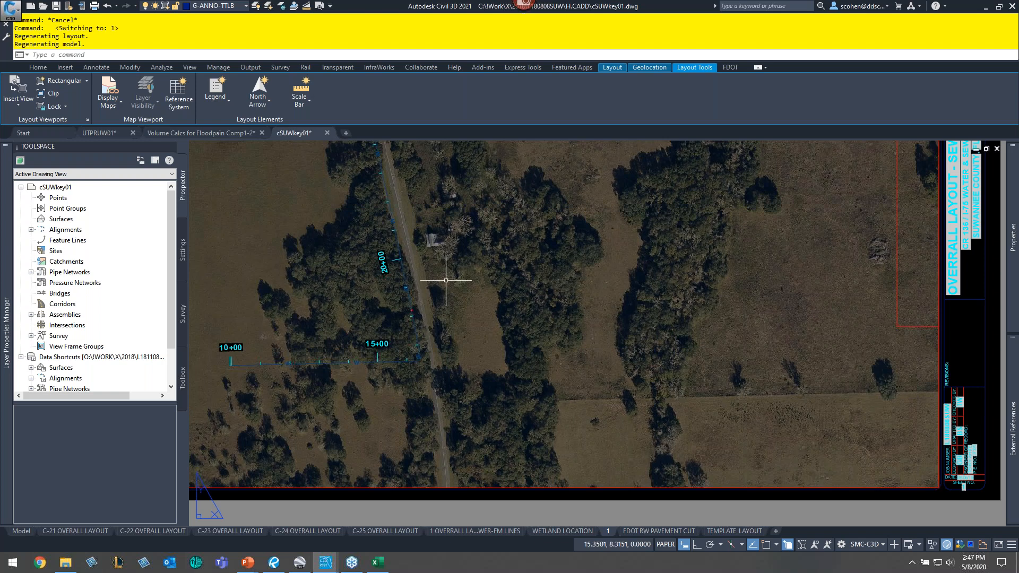
text(rec)
key(Return)
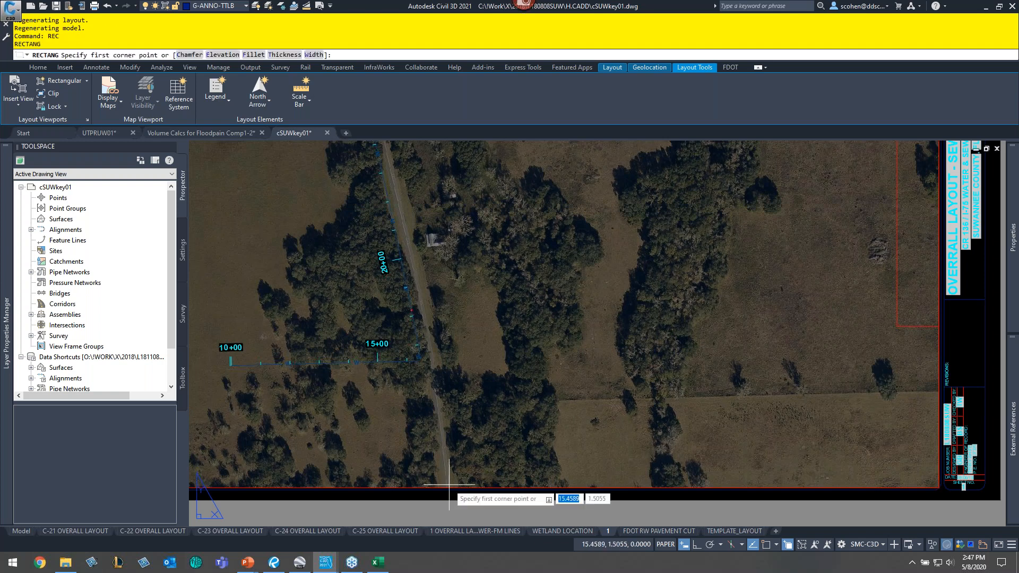
shift+right_click(495, 461)
key(m)
click(475, 483)
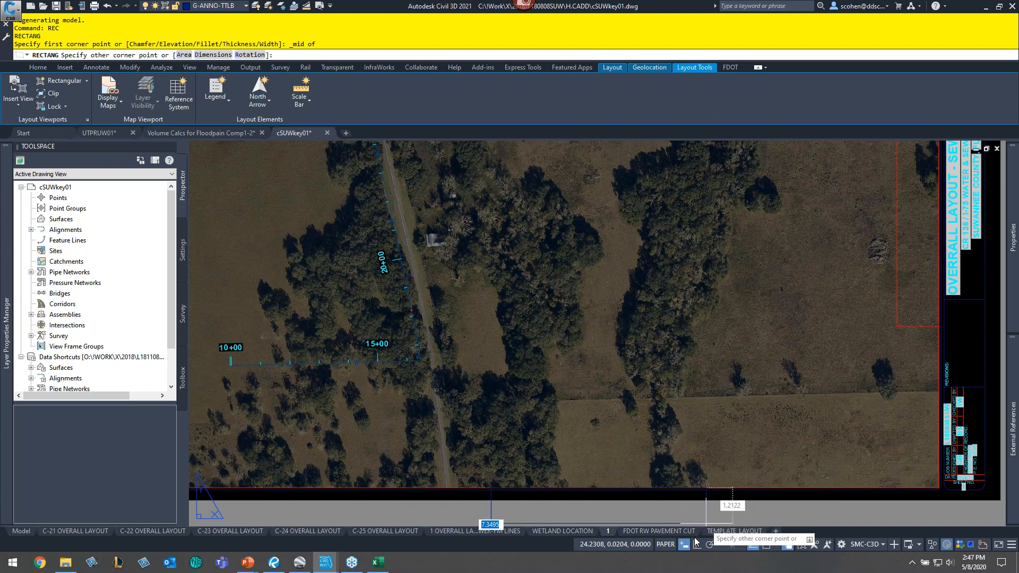
mouse_move(695, 534)
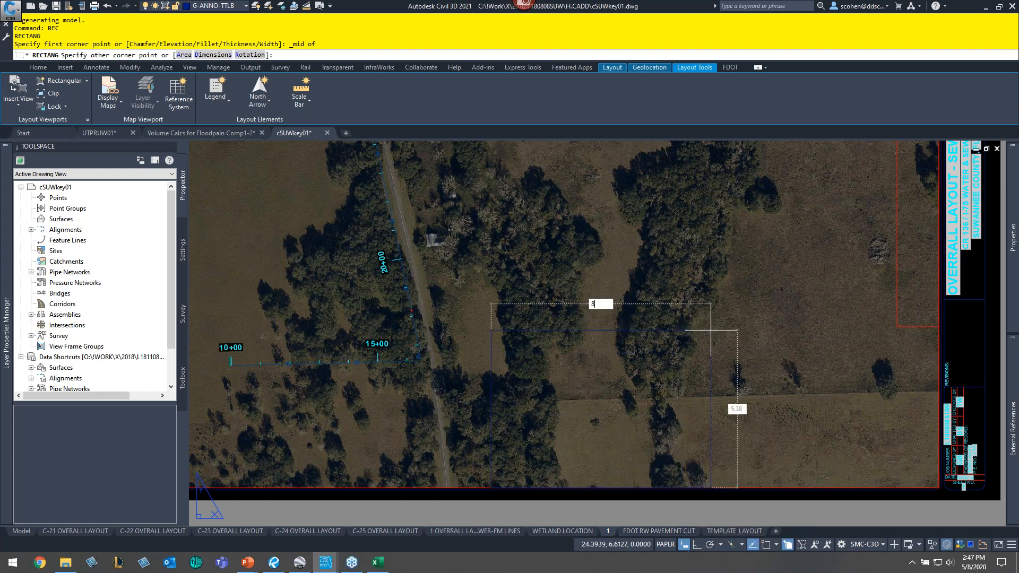
text(8)
key(Tab)
text(4)
key(Return)
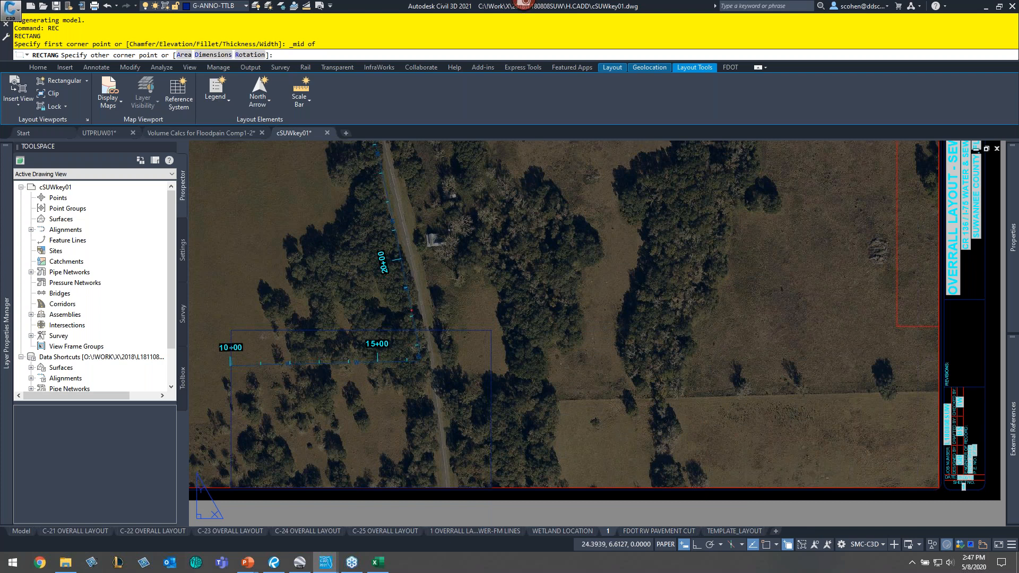
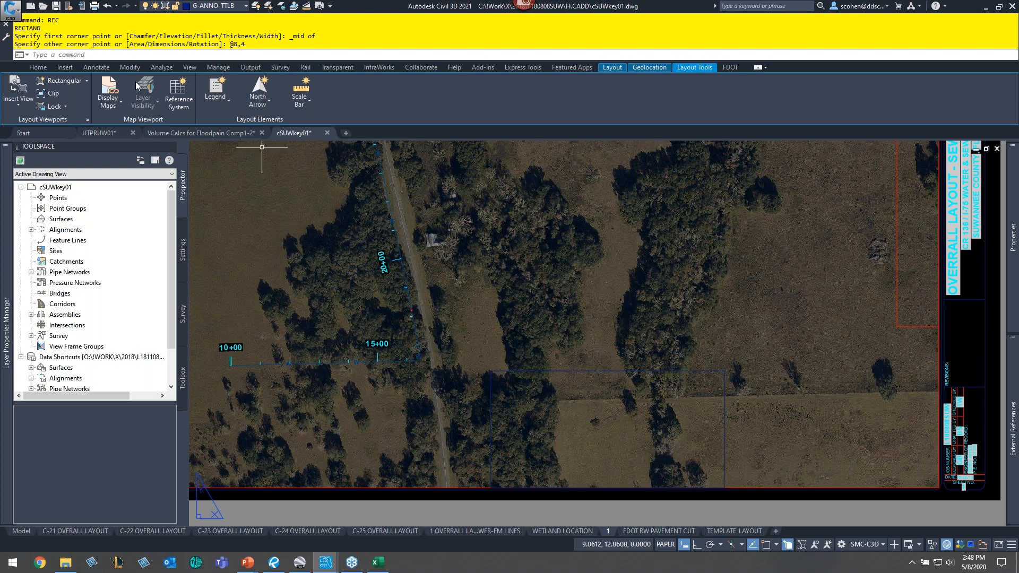
- Start a polygonal CLIP of the main viewport on layout 1, picking its lower-left and upper-left corners as the first boundary points
text(CLIP)
key(Return)
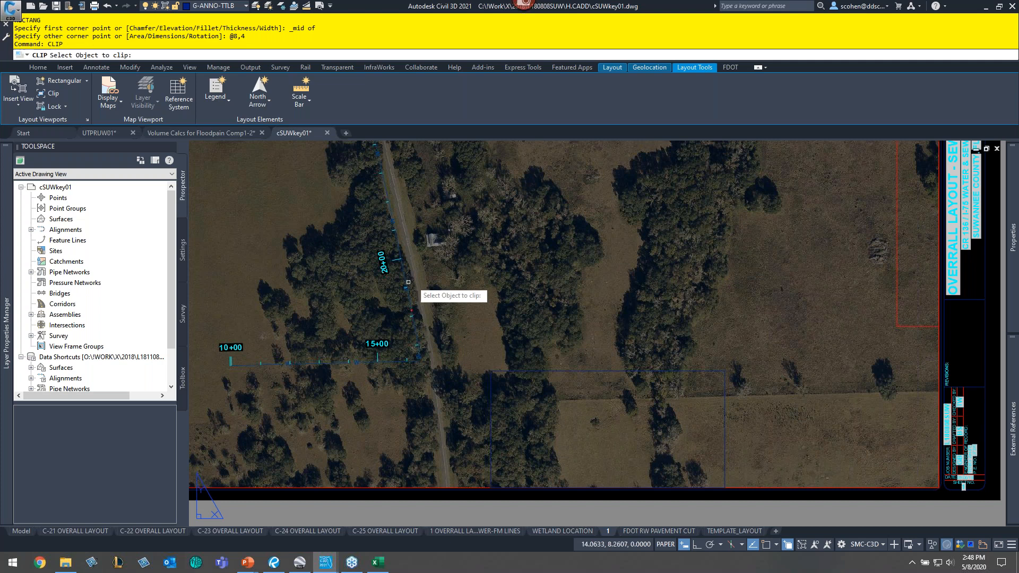
click(756, 488)
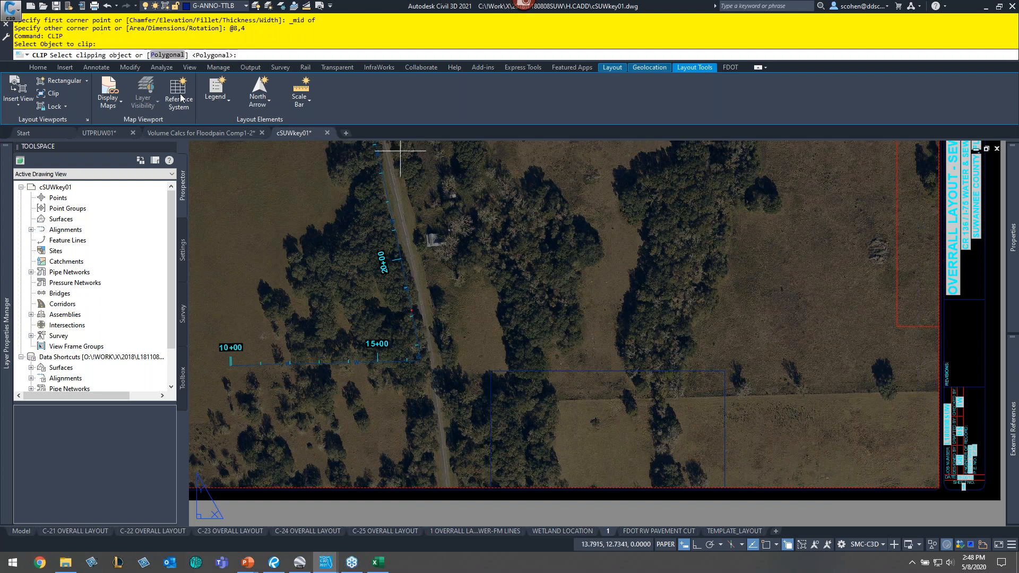
click(167, 55)
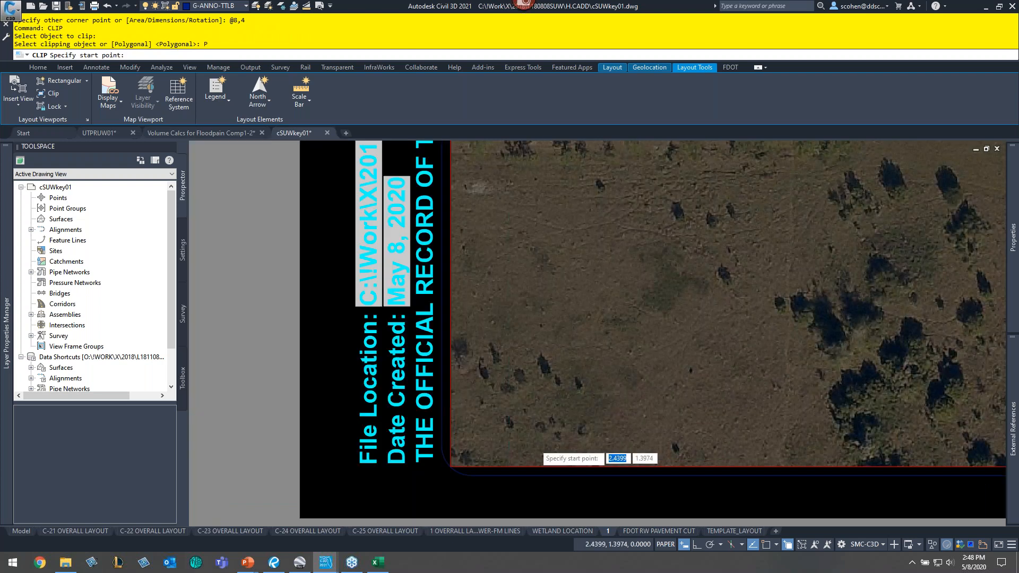
scroll(533, 443, up, 2)
key(F3)
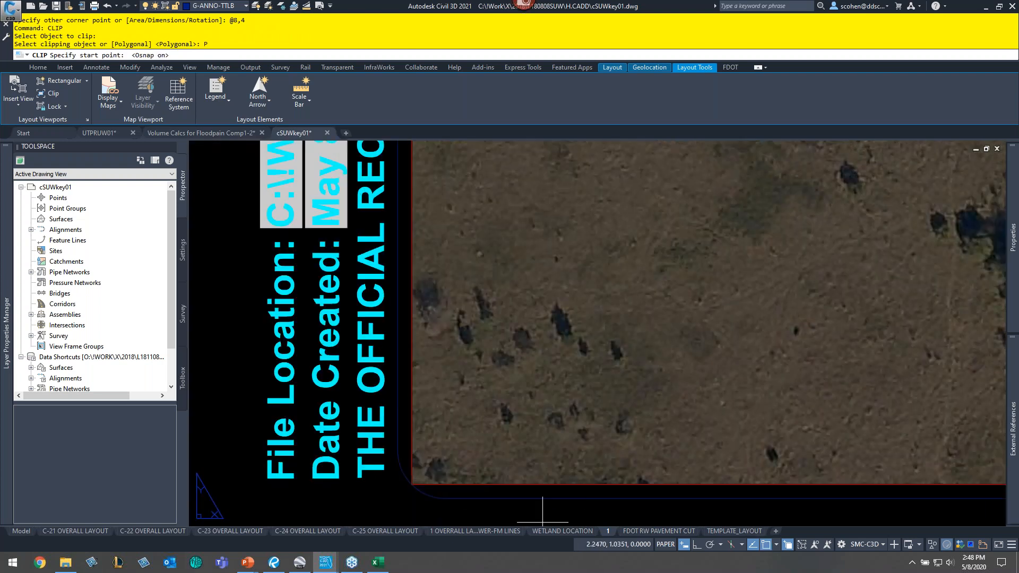
click(435, 483)
scroll(446, 486, down, 5)
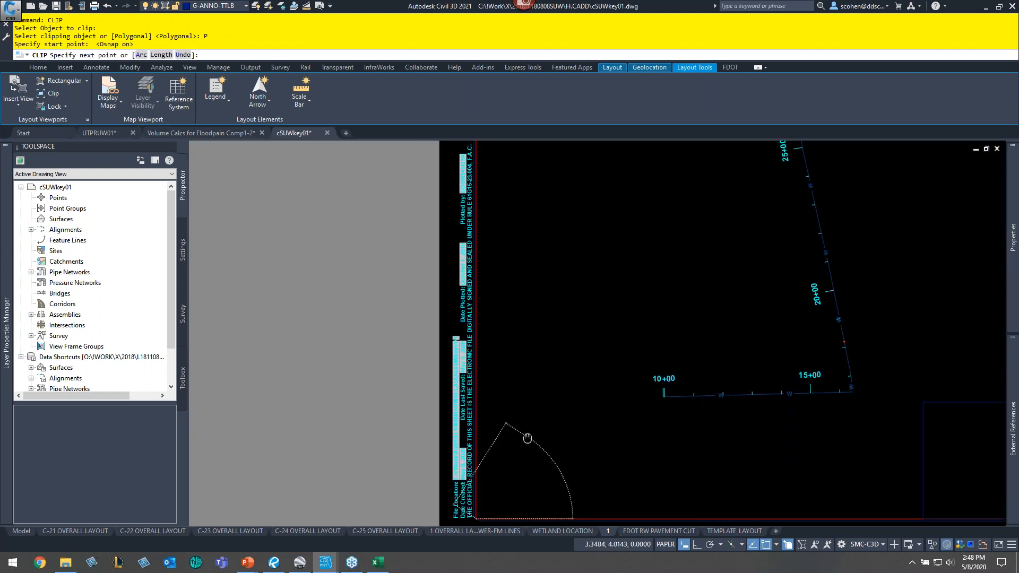
middle_drag(527, 438, 405, 450)
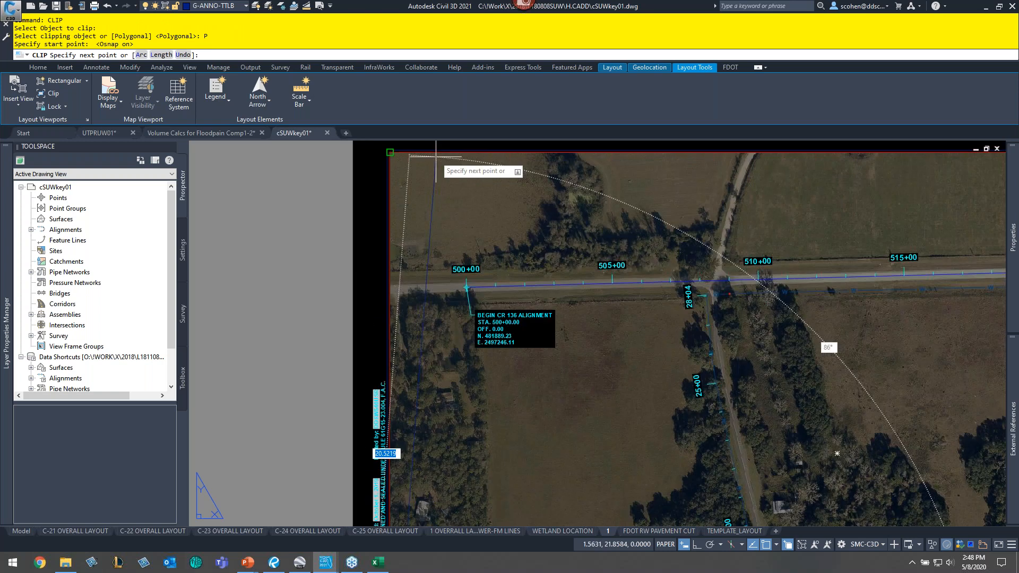
click(435, 156)
- Continue the clipping polygon around the sheet's right corners and the 8 by 4 inset rectangle, then close it
scroll(434, 212, down, 3)
scroll(467, 254, up, 3)
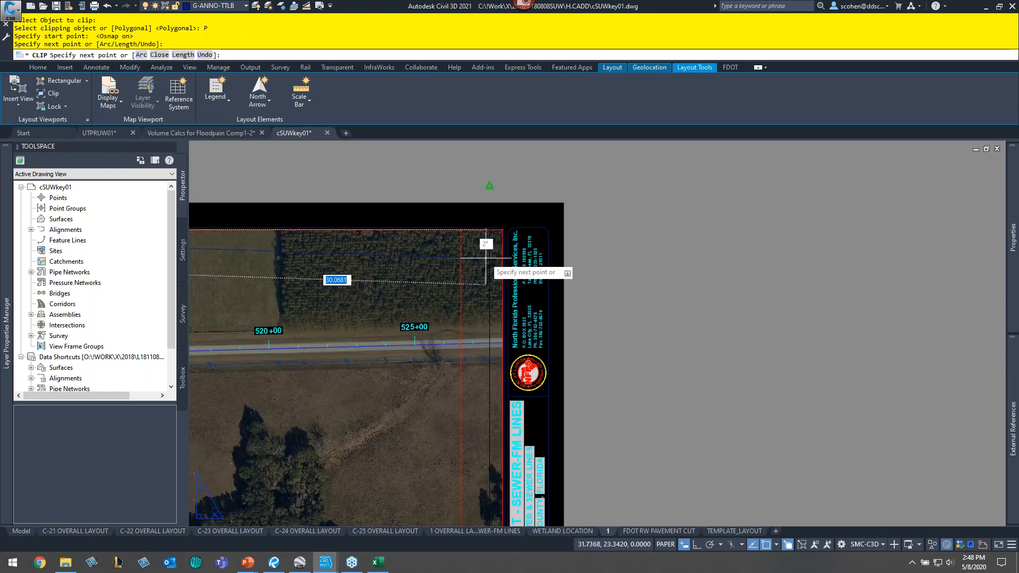
scroll(487, 257, up, 5)
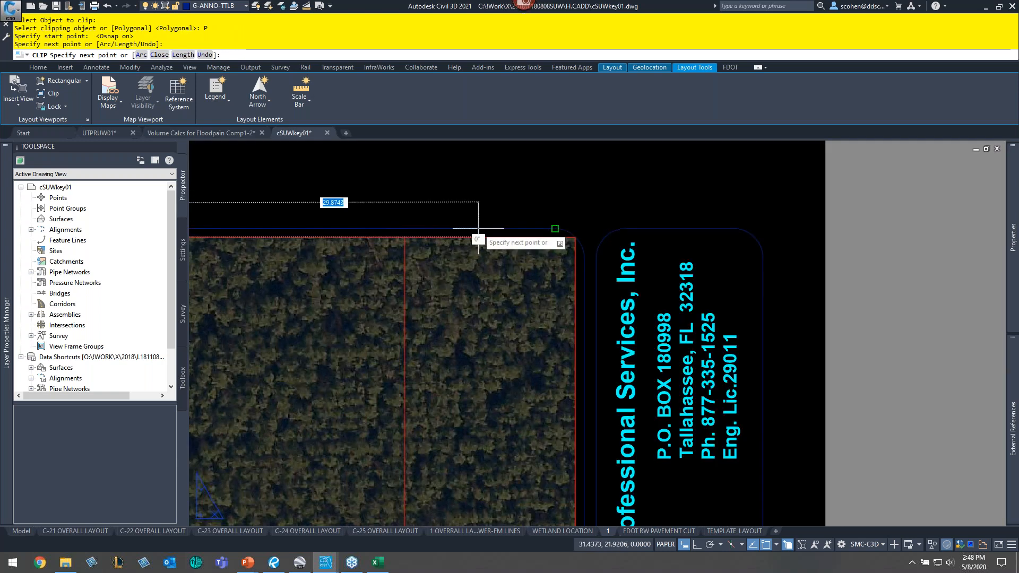
click(563, 261)
middle_drag(563, 260, 556, 180)
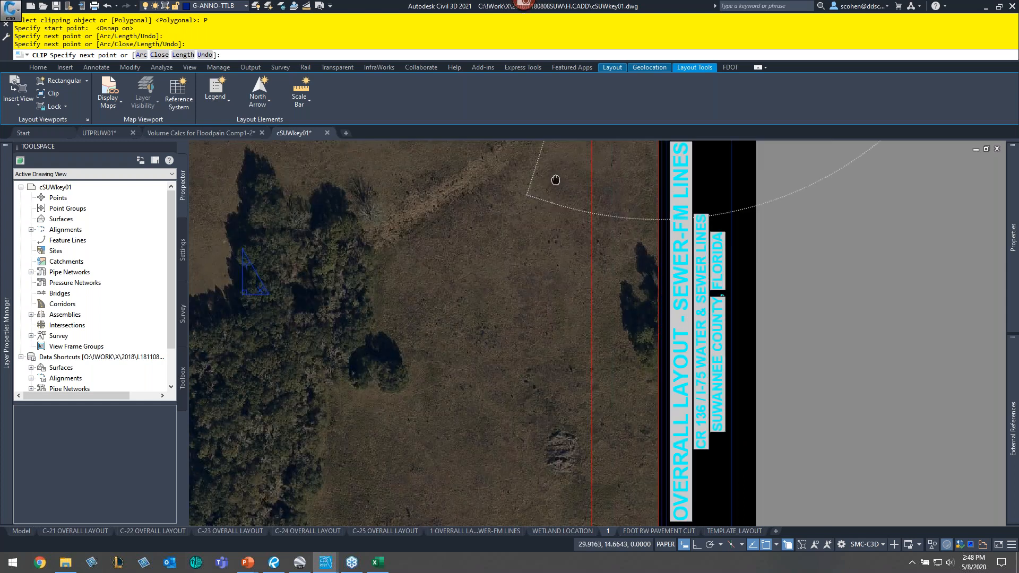
middle_drag(561, 495, 669, 152)
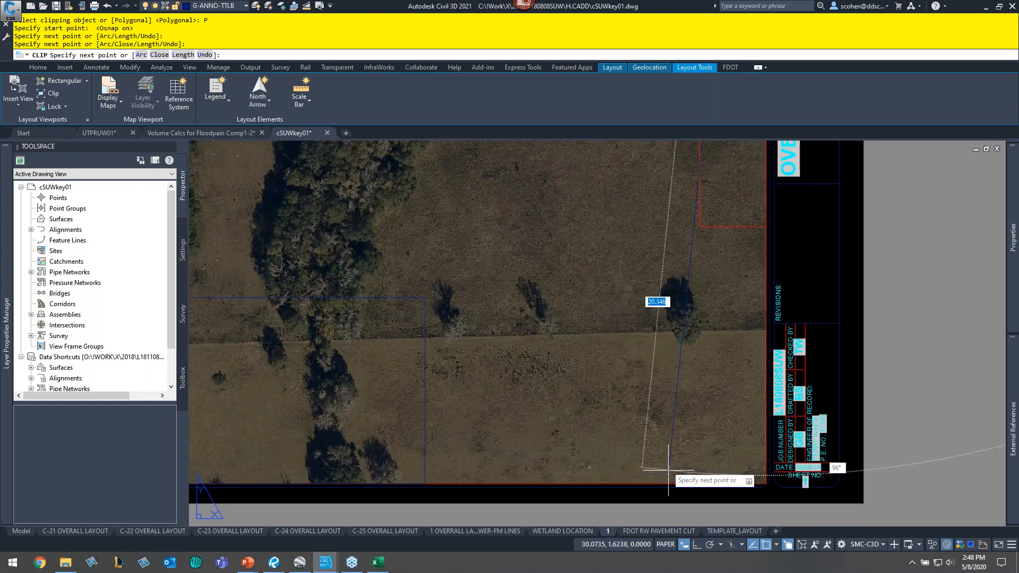
click(669, 470)
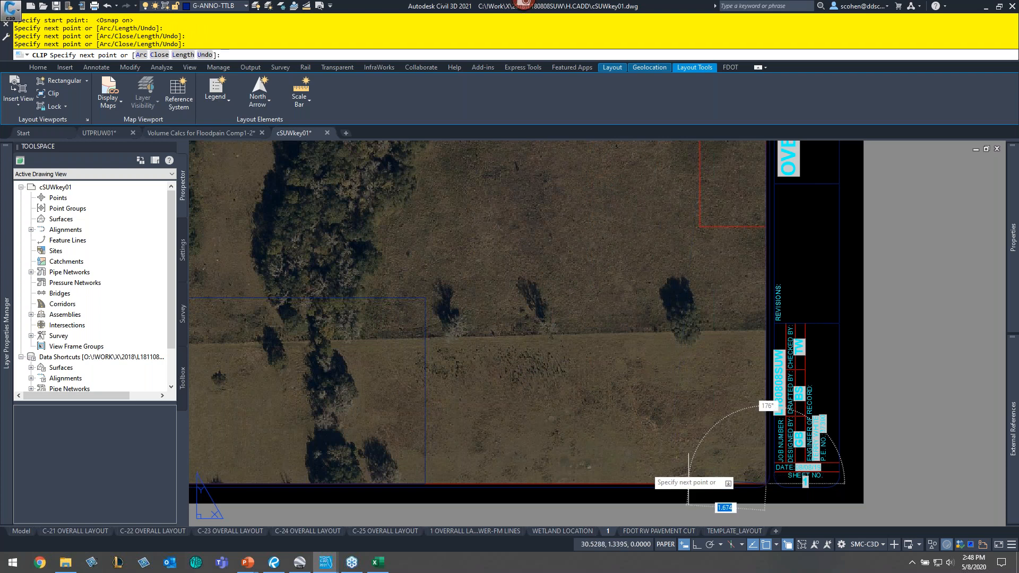
click(425, 298)
middle_drag(389, 379, 495, 280)
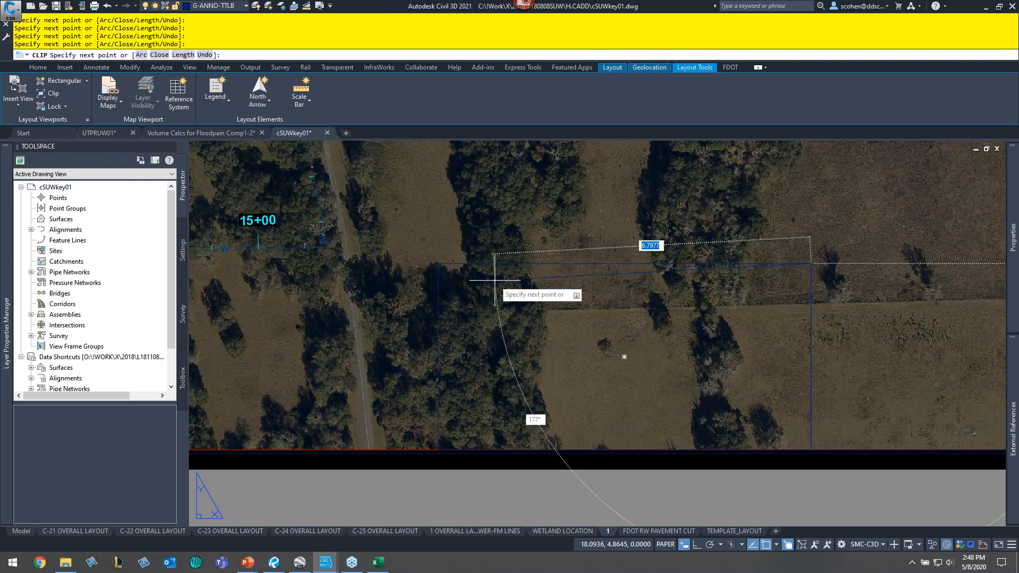
scroll(308, 358, down, 4)
middle_drag(308, 369, 554, 347)
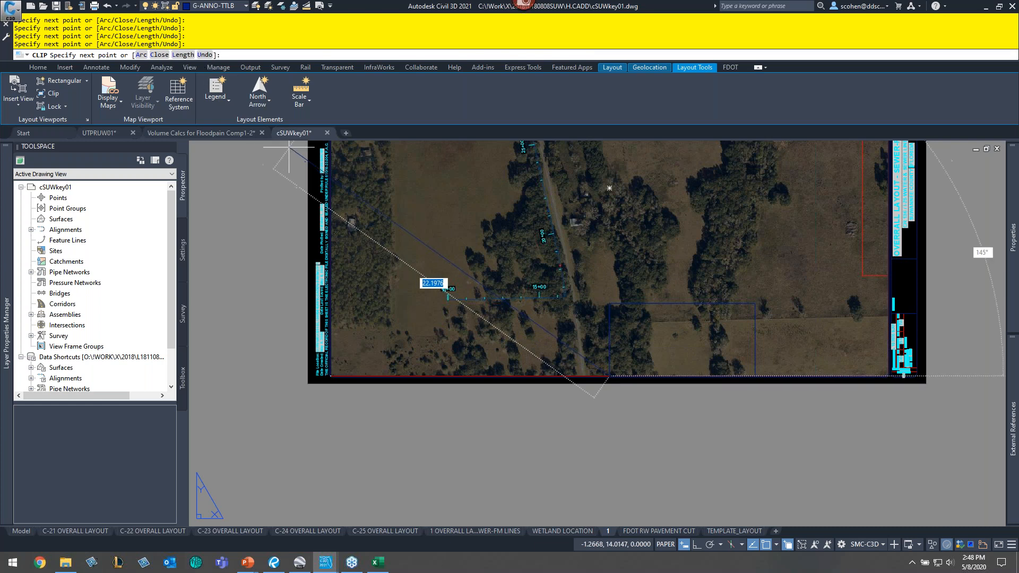
text(c)
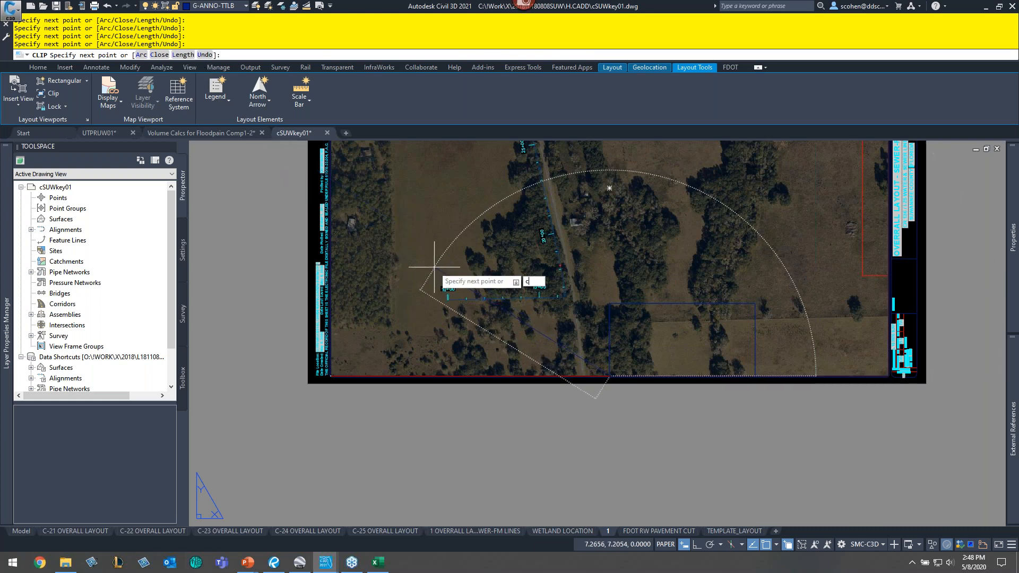
key(Return)
- Make G-ANNO-VPRT the current layer
middle_drag(664, 337, 421, 364)
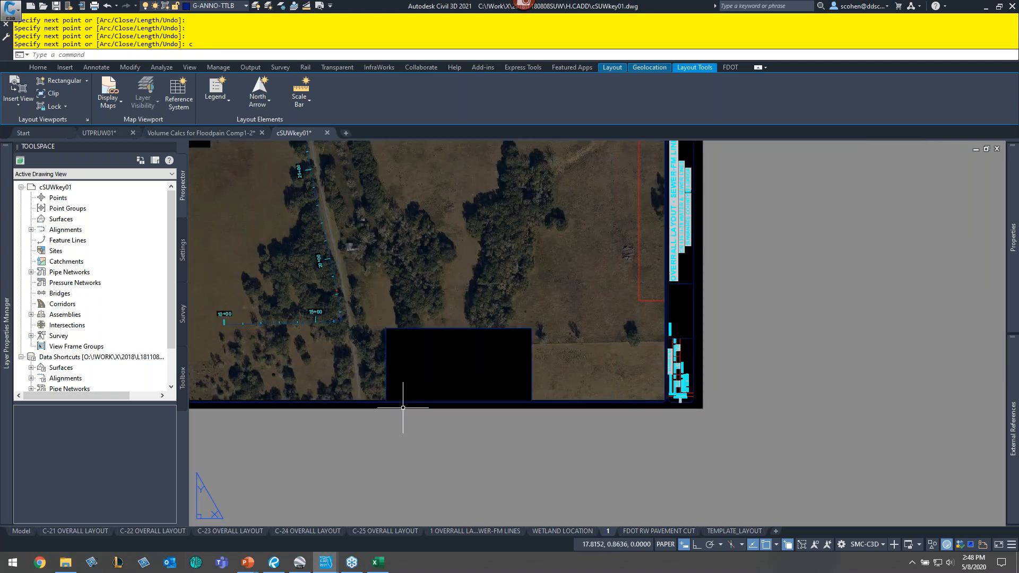
click(231, 7)
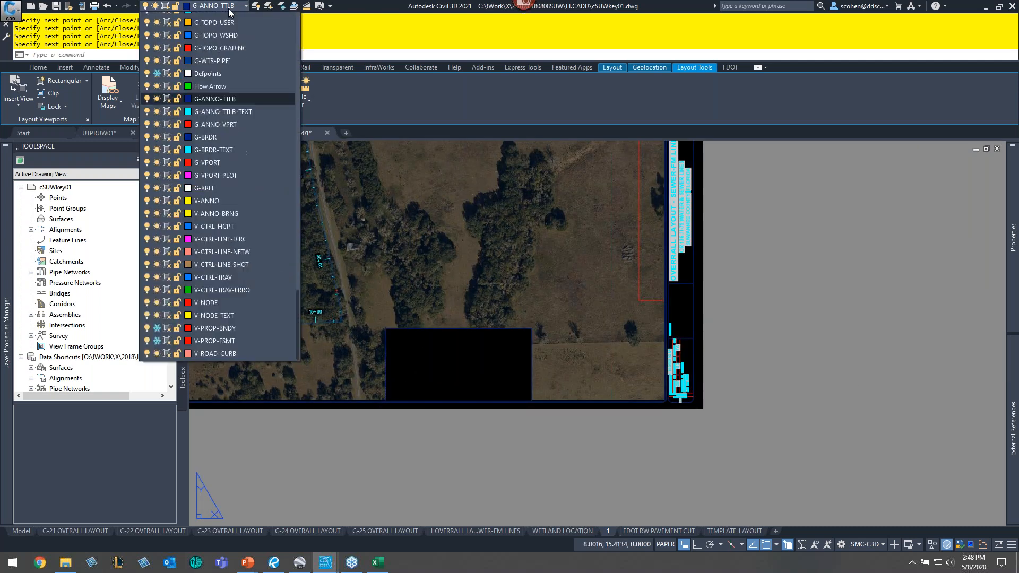
click(222, 158)
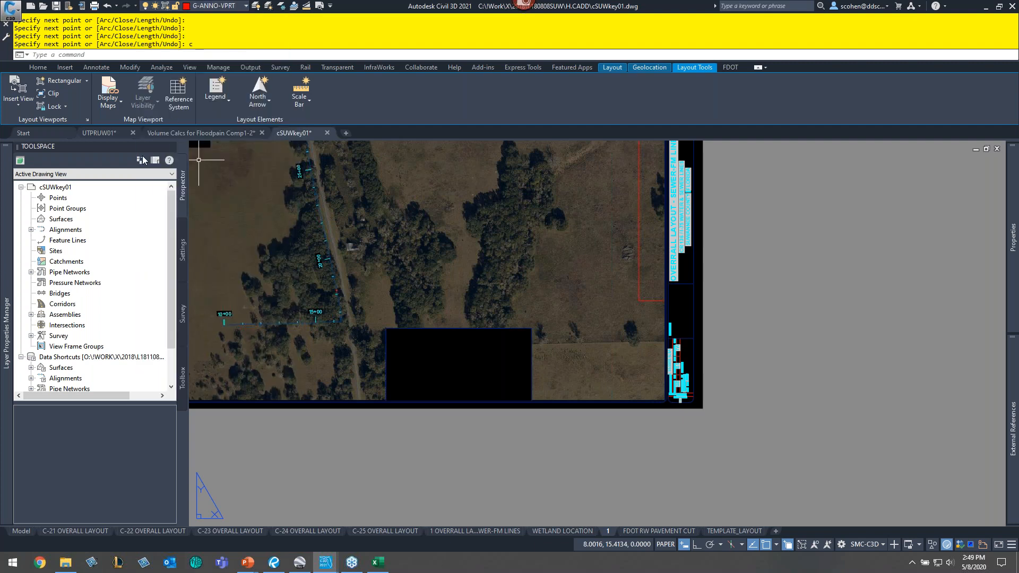
- Create a rectangular viewport filling the 8 by 4 inset rectangle below the main view
click(59, 80)
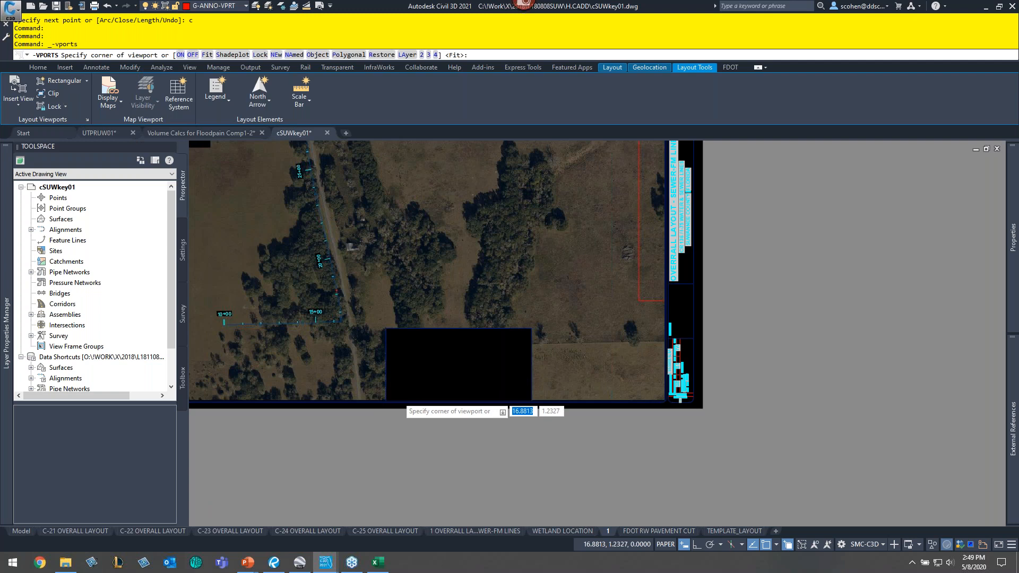
scroll(399, 396, up, 4)
click(386, 397)
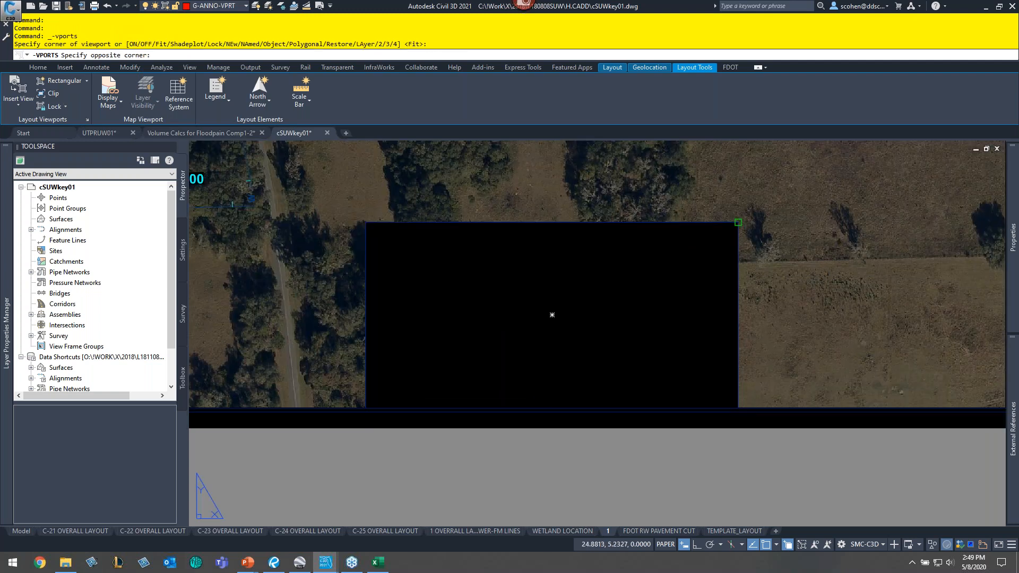
click(738, 222)
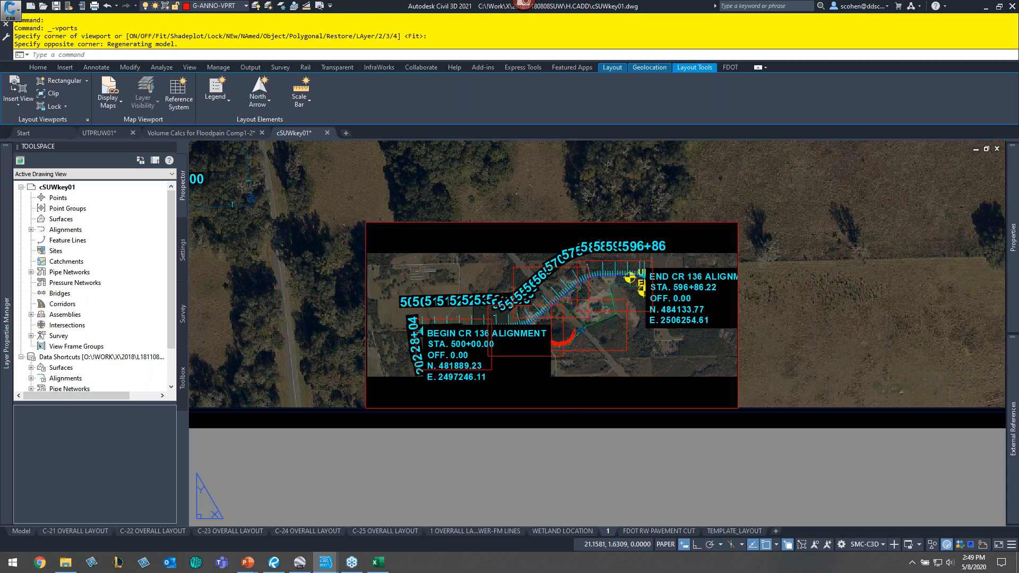
- Inside the inset viewport, use Layer Freeze to freeze the C-ROAD-TEXT-CR136, C-ROAD-TEXT-WATERLINE 1 and V-NODE-WELL layers
click(570, 379)
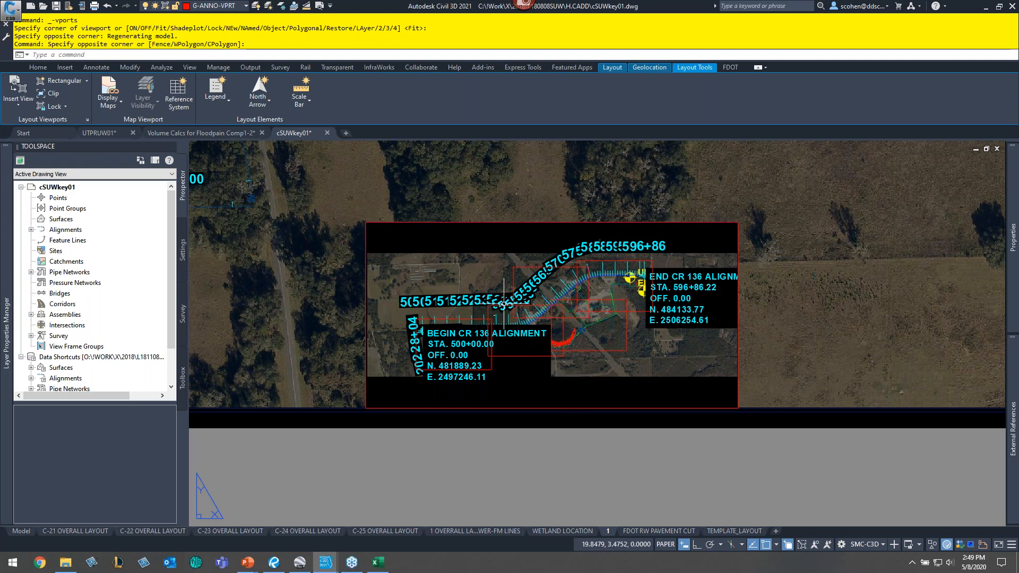
double_click(598, 391)
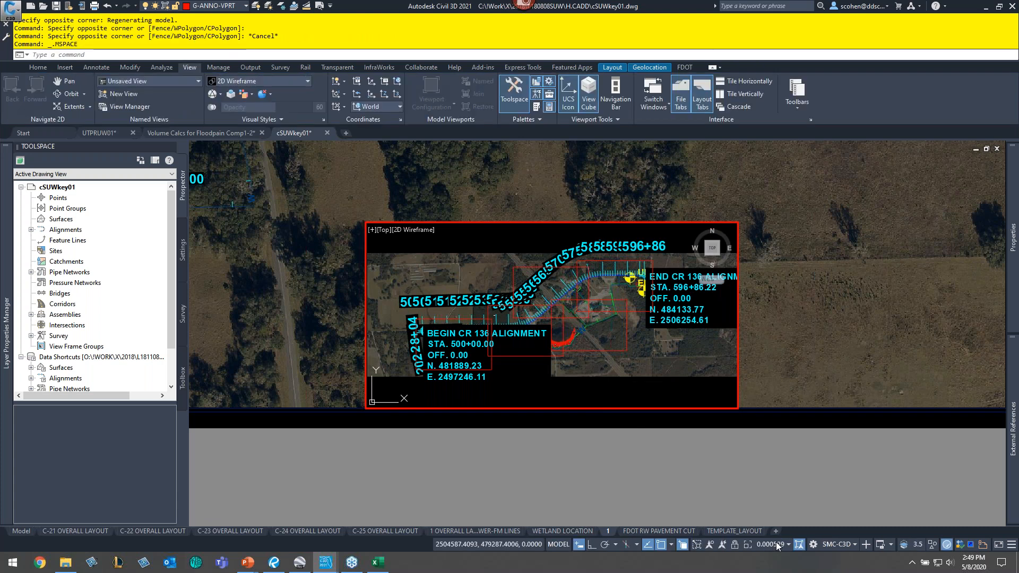
scroll(435, 345, up, 2)
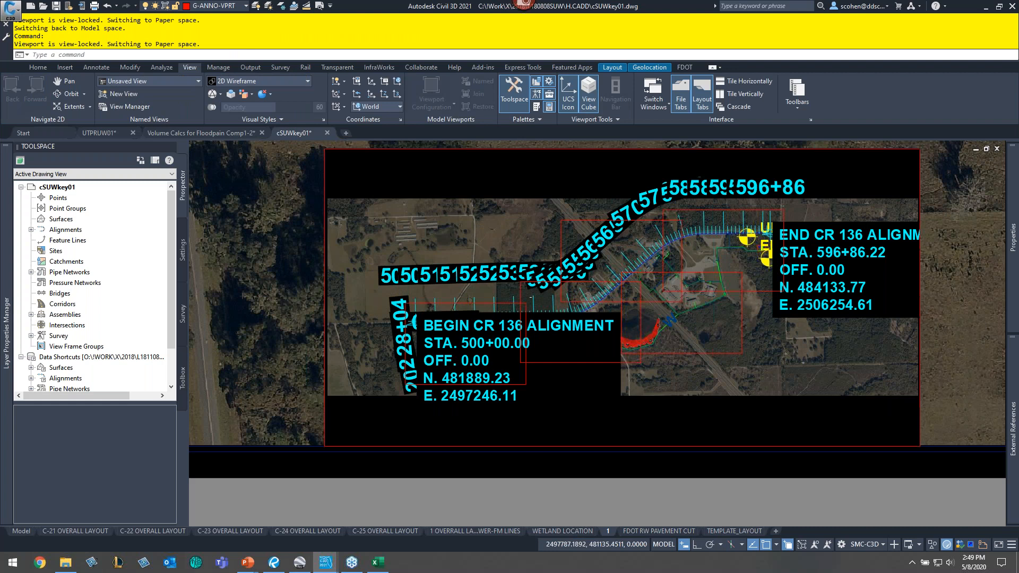
scroll(434, 335, up, 2)
click(282, 7)
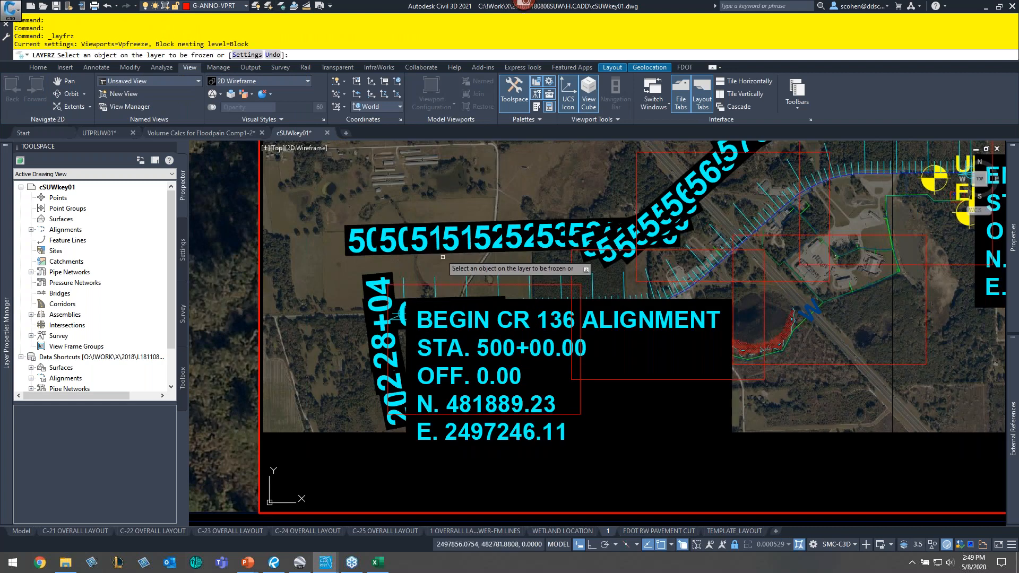
click(399, 222)
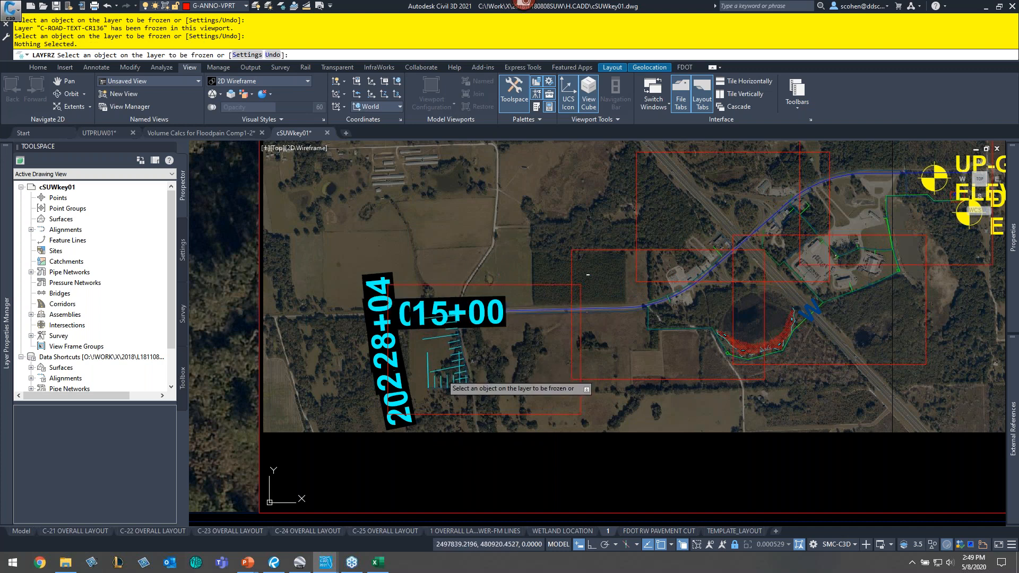
click(442, 374)
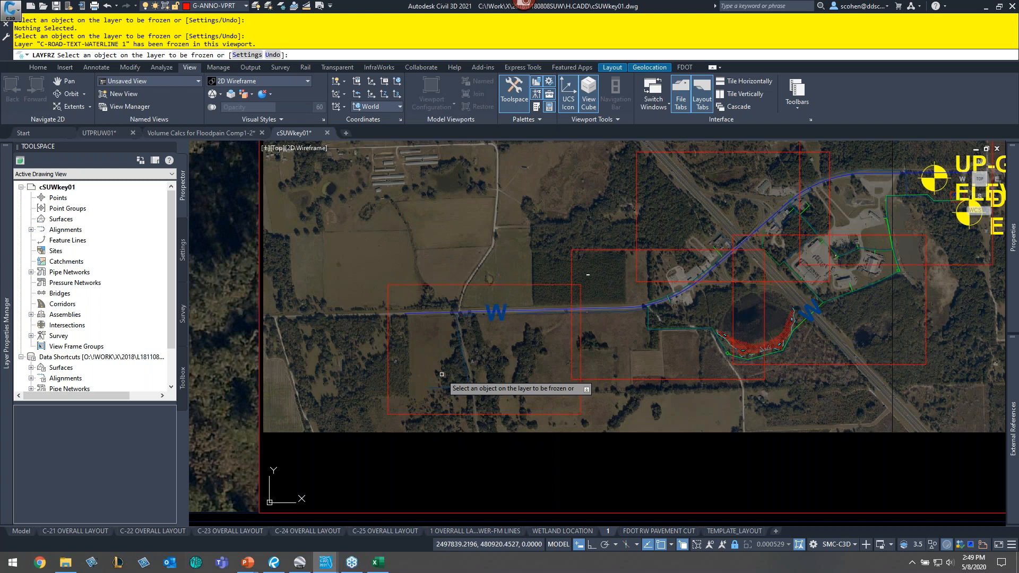
middle_drag(442, 374, 165, 393)
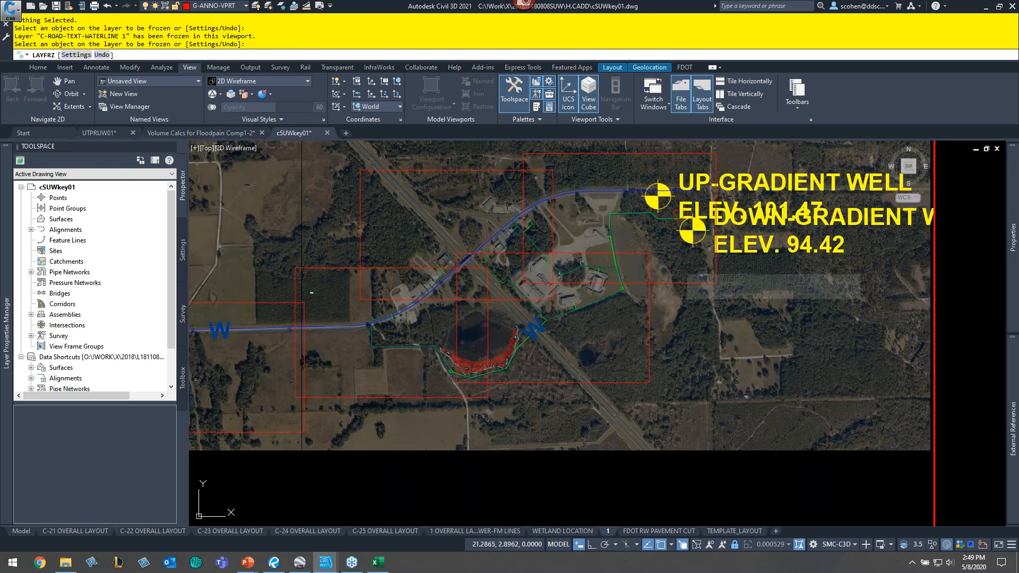
click(690, 232)
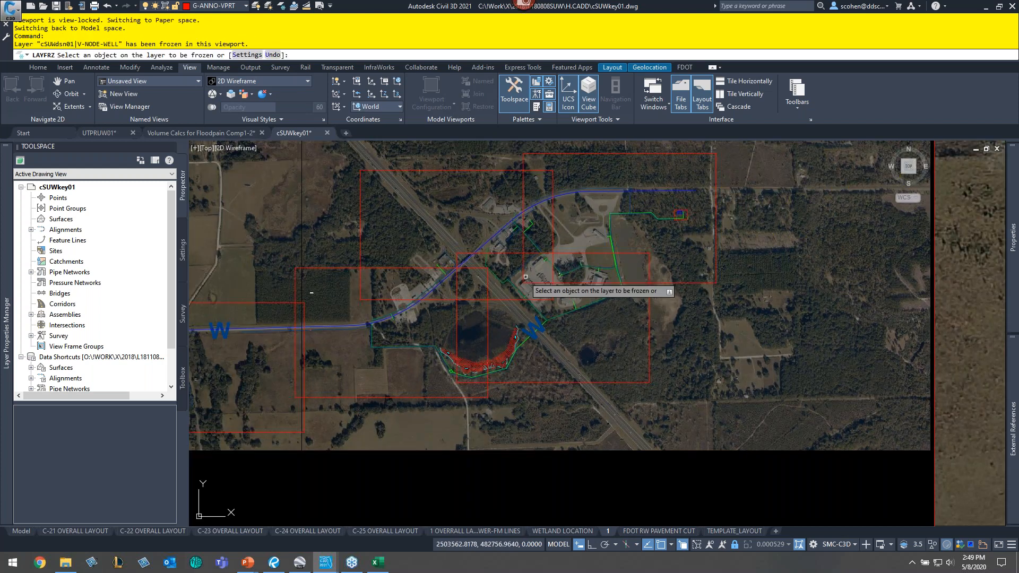
scroll(525, 276, down, 2)
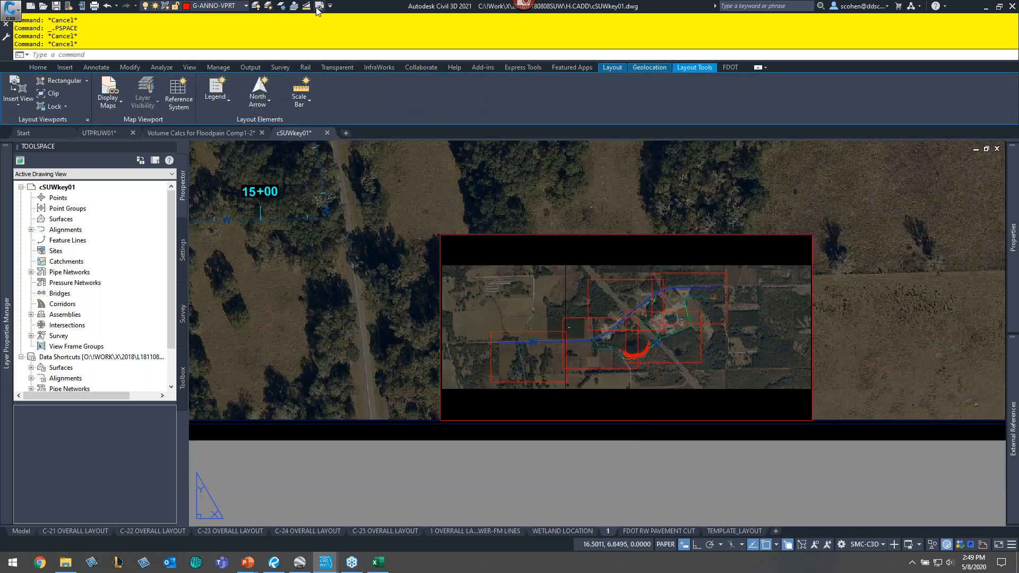
- Preview the plot of layout 1 and examine the key-map inset
click(320, 6)
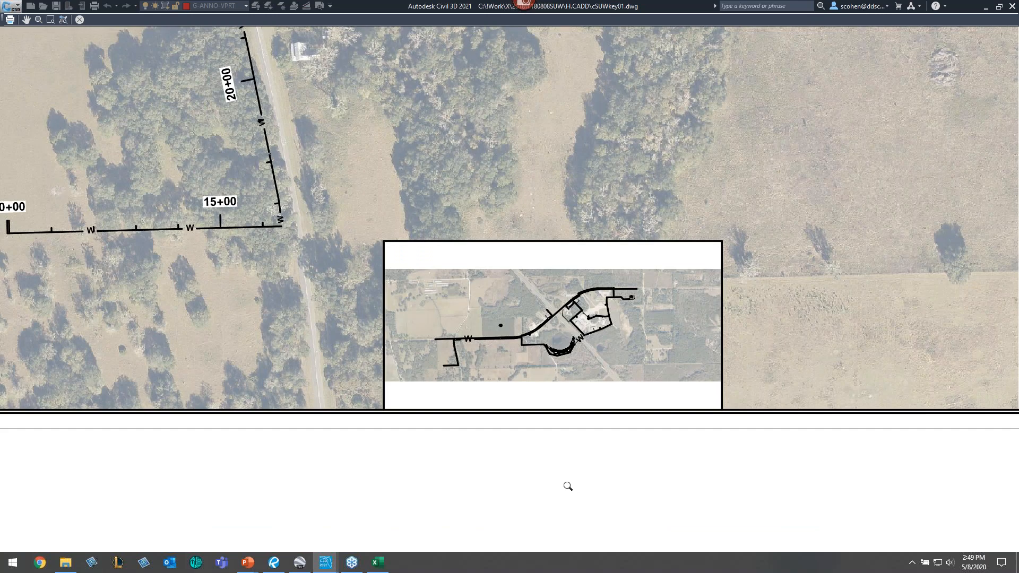
scroll(557, 347, up, 6)
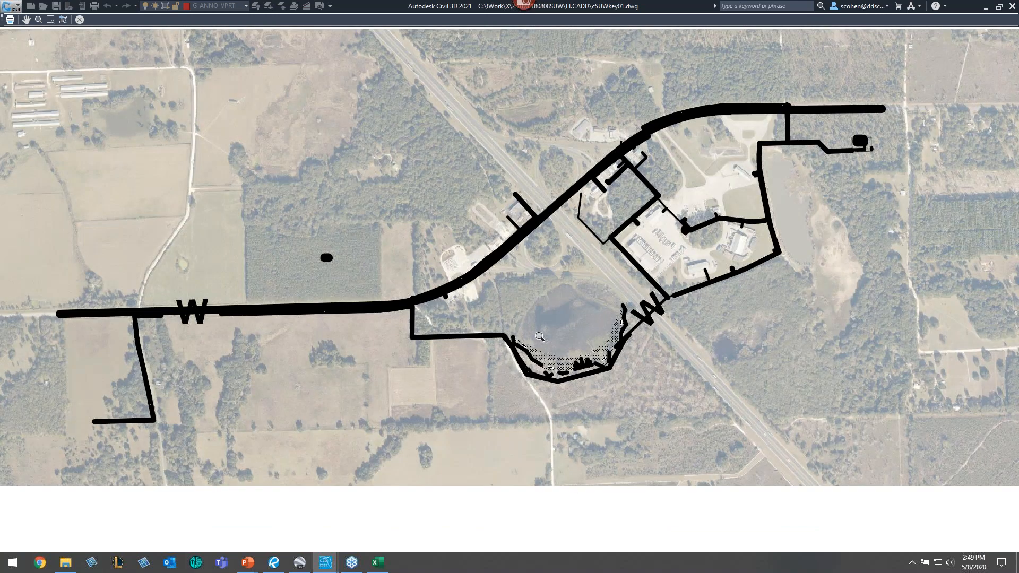
key(Escape)
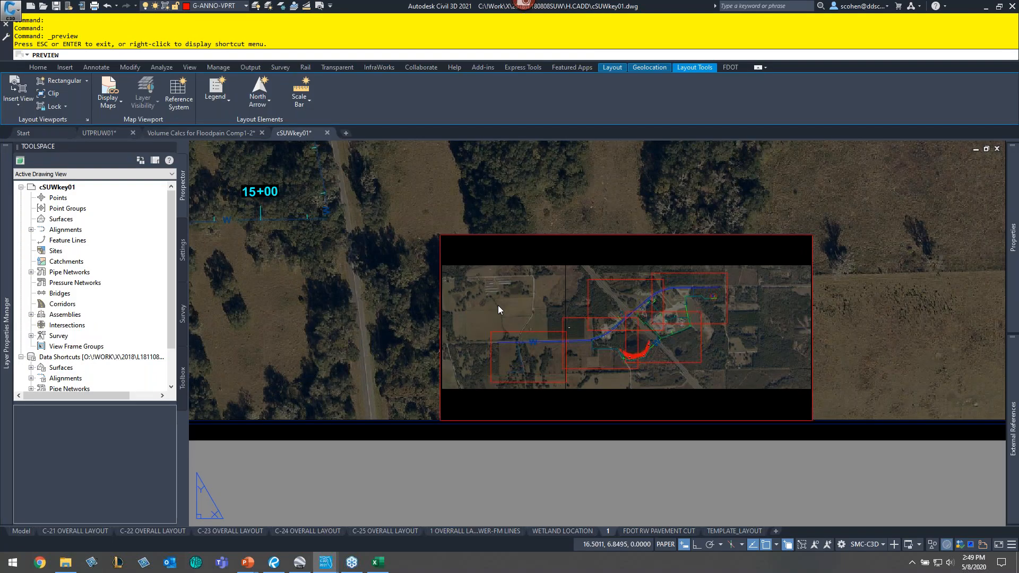
key(Escape)
key(Escape)
key(Escape)
- Inside the inset viewport, use Layer Freeze to freeze layer 0 by selecting an object on it
scroll(652, 350, up, 6)
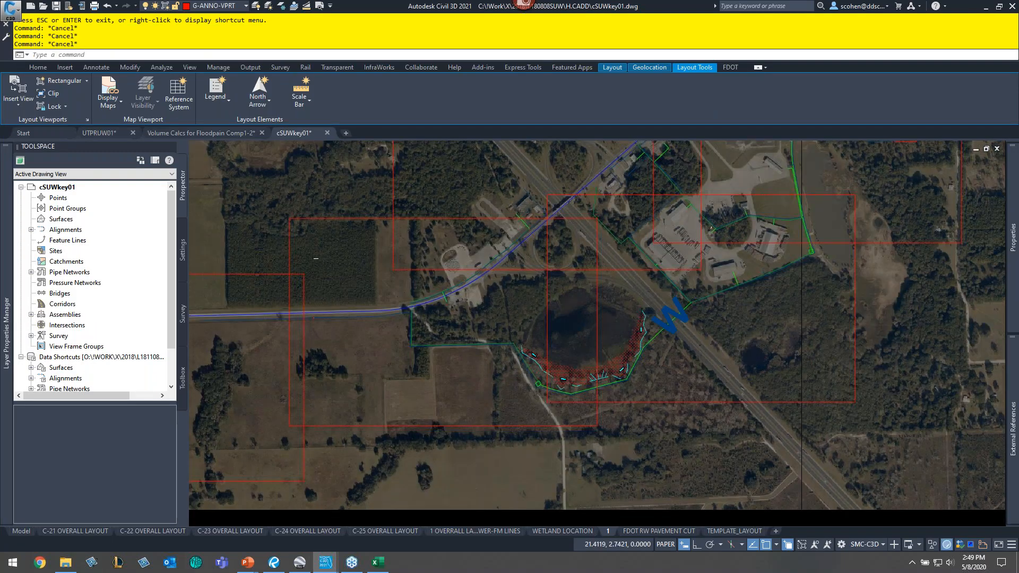
double_click(547, 236)
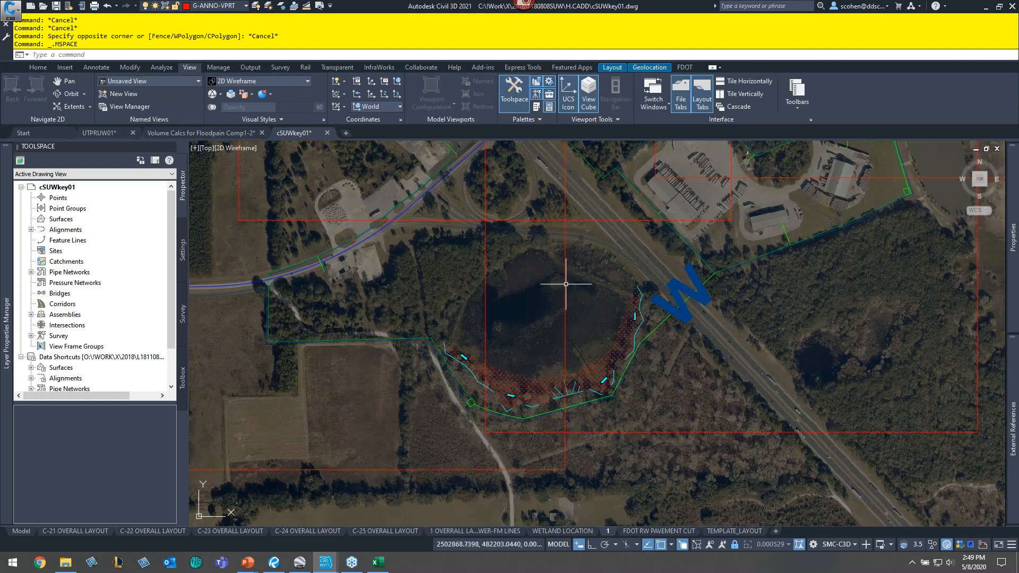
click(281, 6)
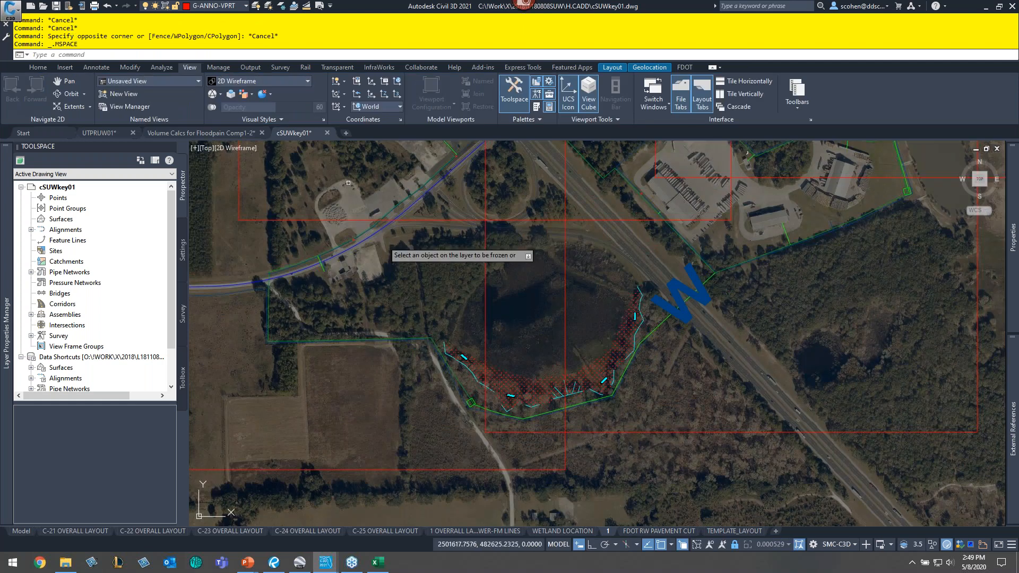
click(530, 389)
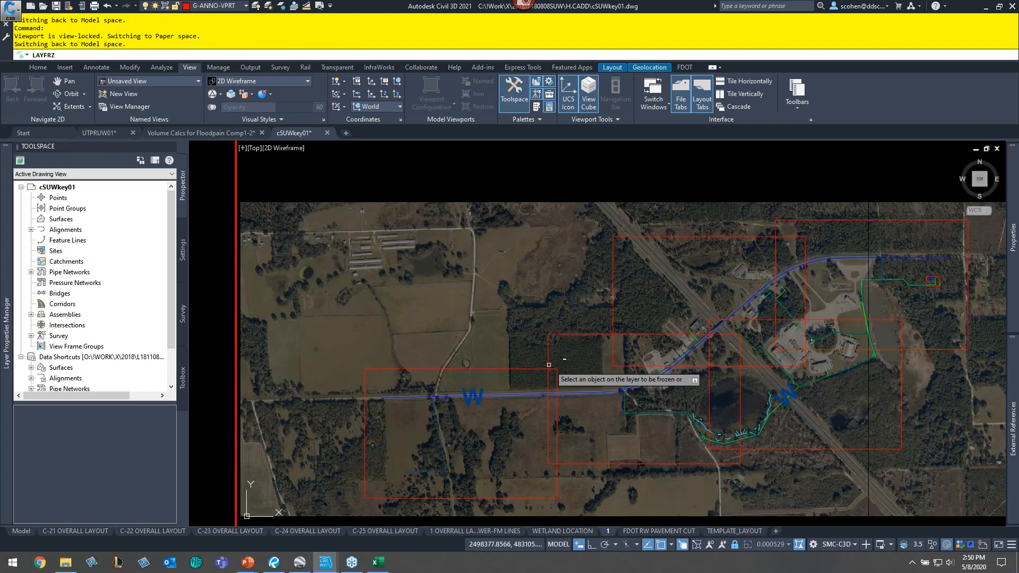
scroll(549, 364, up, 7)
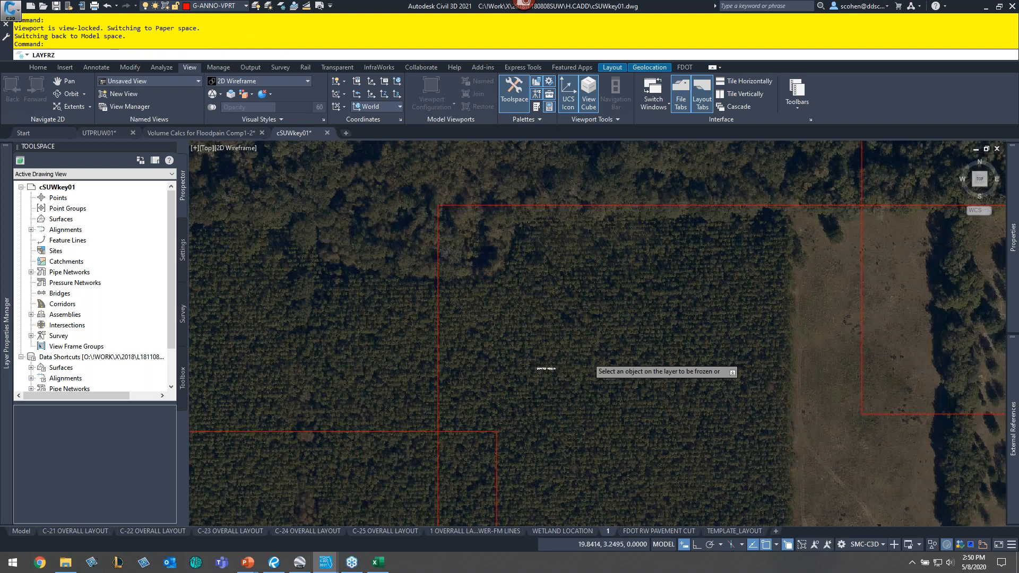
scroll(482, 376, up, 3)
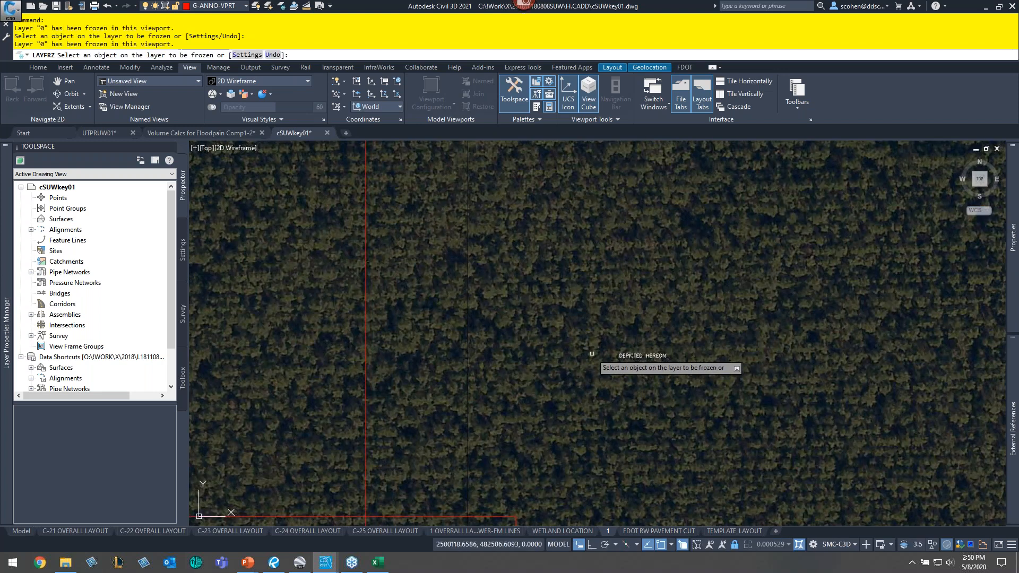
key(Escape)
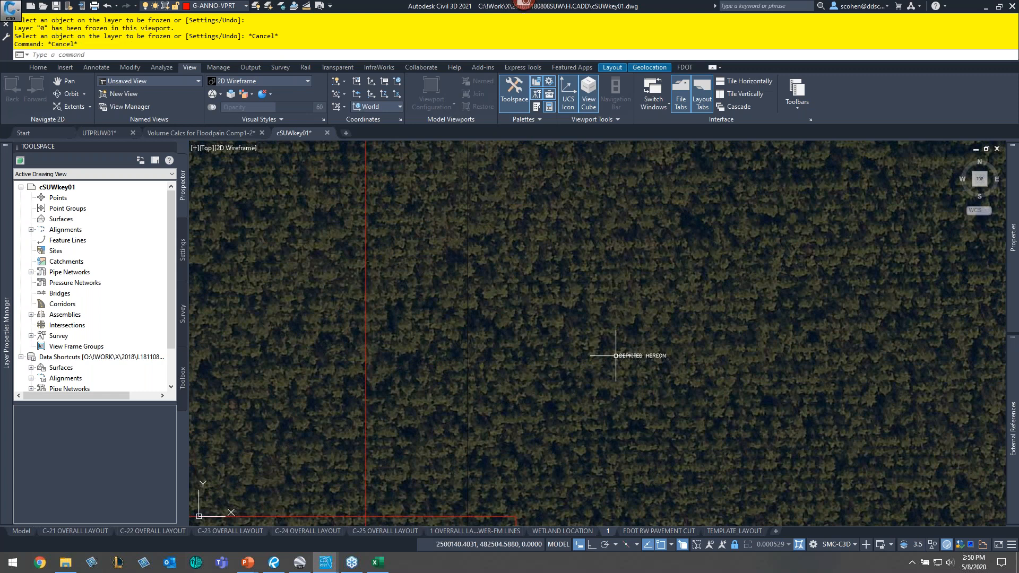
scroll(616, 356, down, 4)
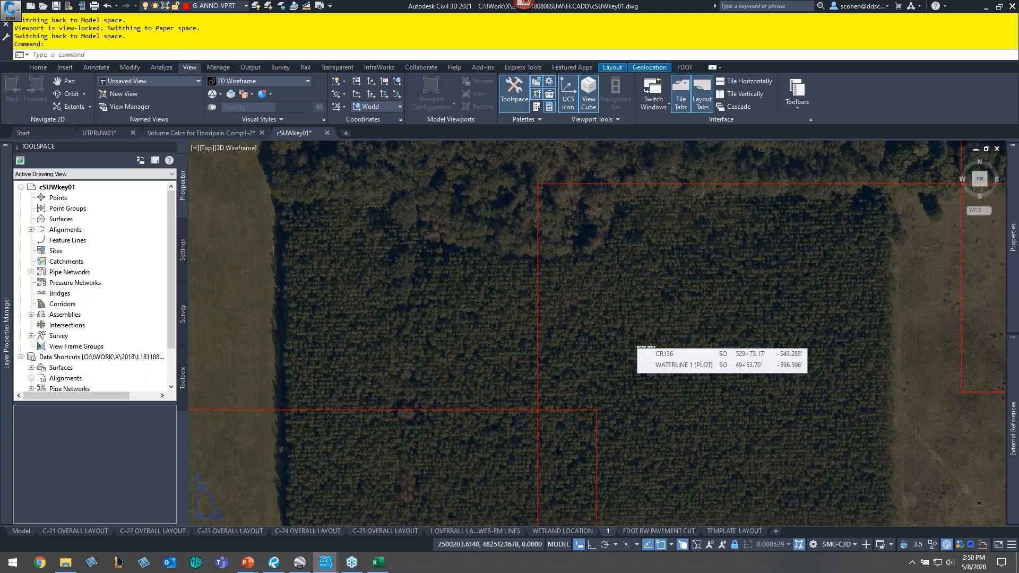
scroll(518, 380, down, 5)
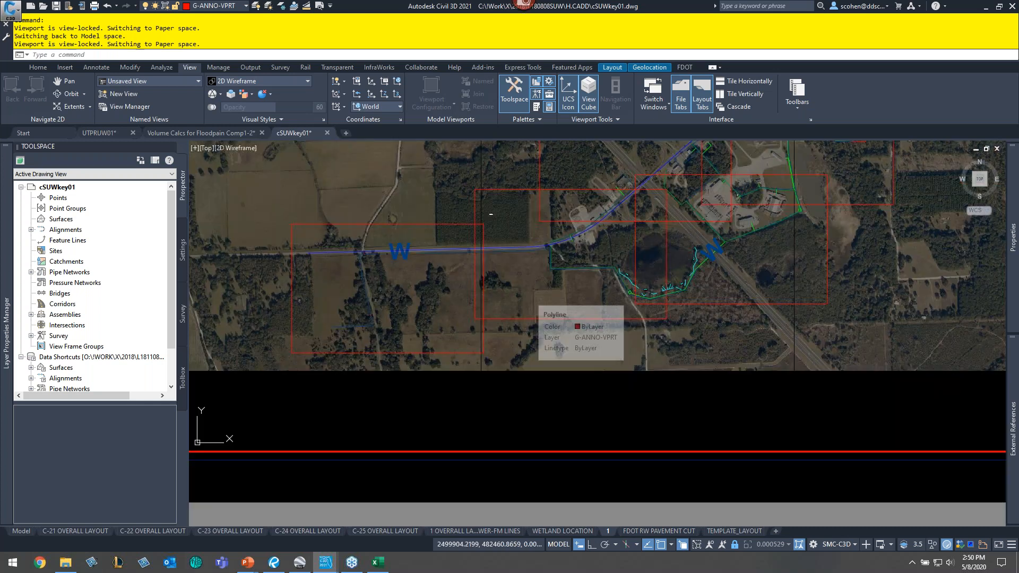
scroll(531, 308, down, 2)
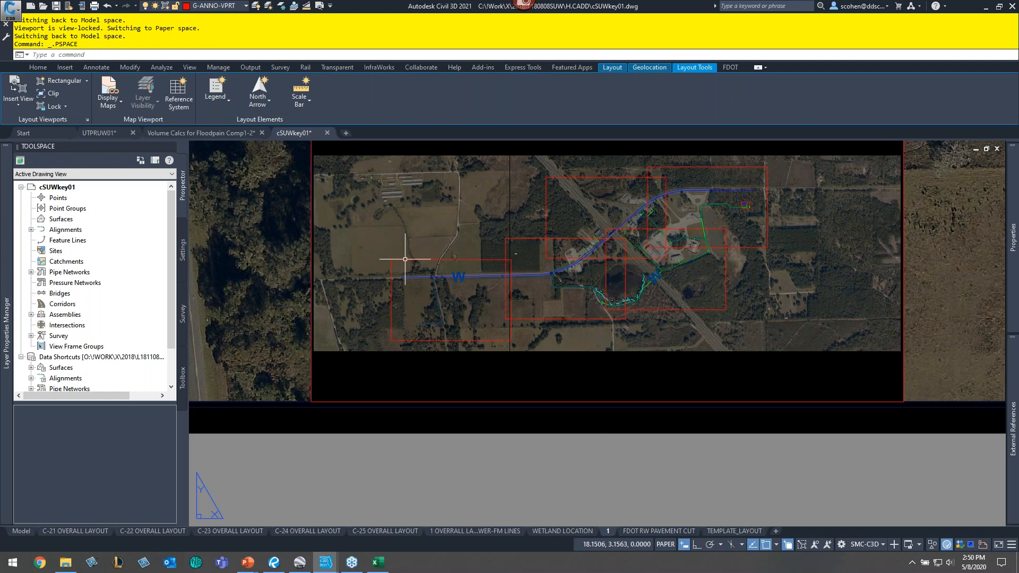
click(634, 367)
click(634, 368)
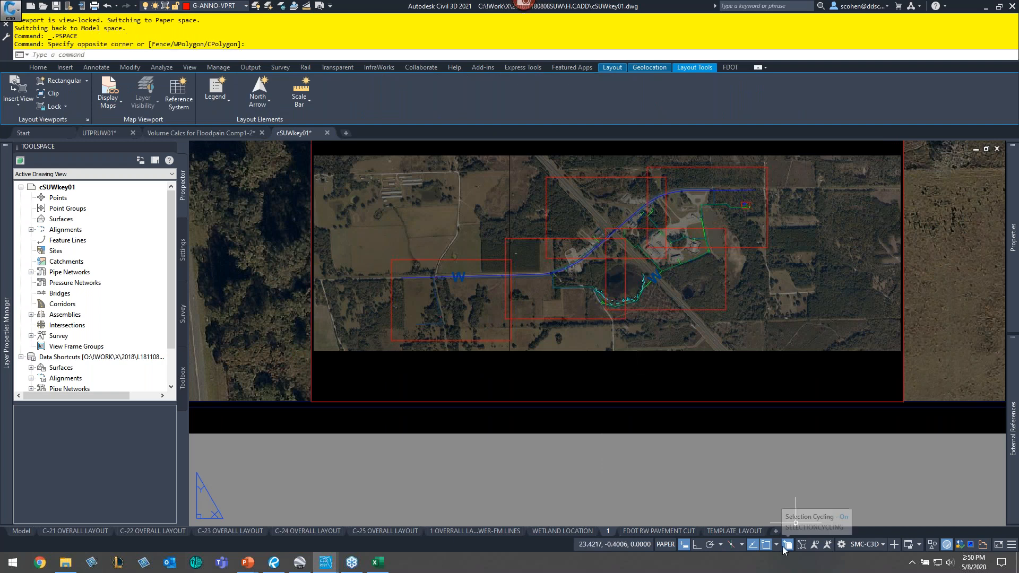
click(685, 362)
click(686, 362)
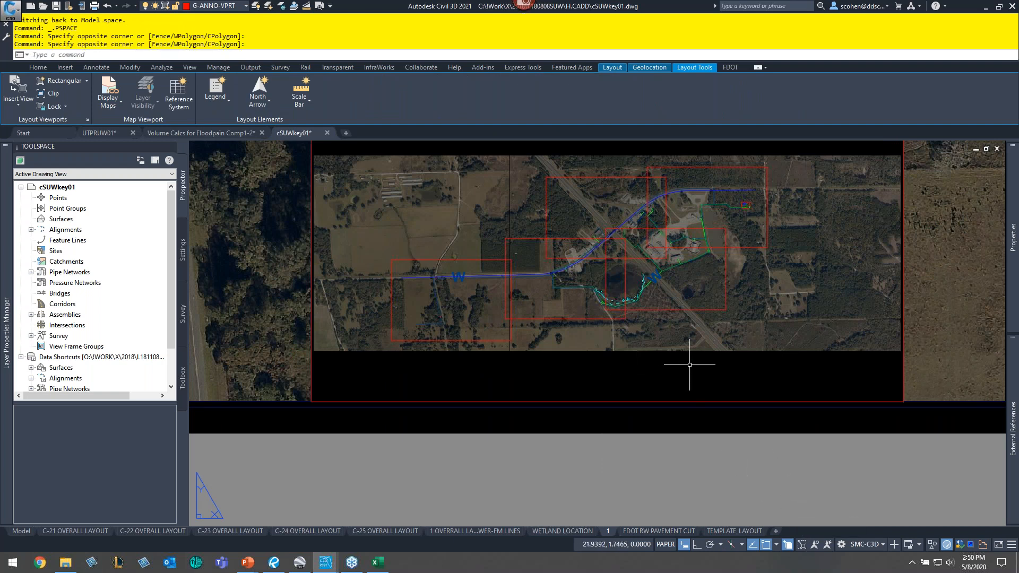
click(703, 363)
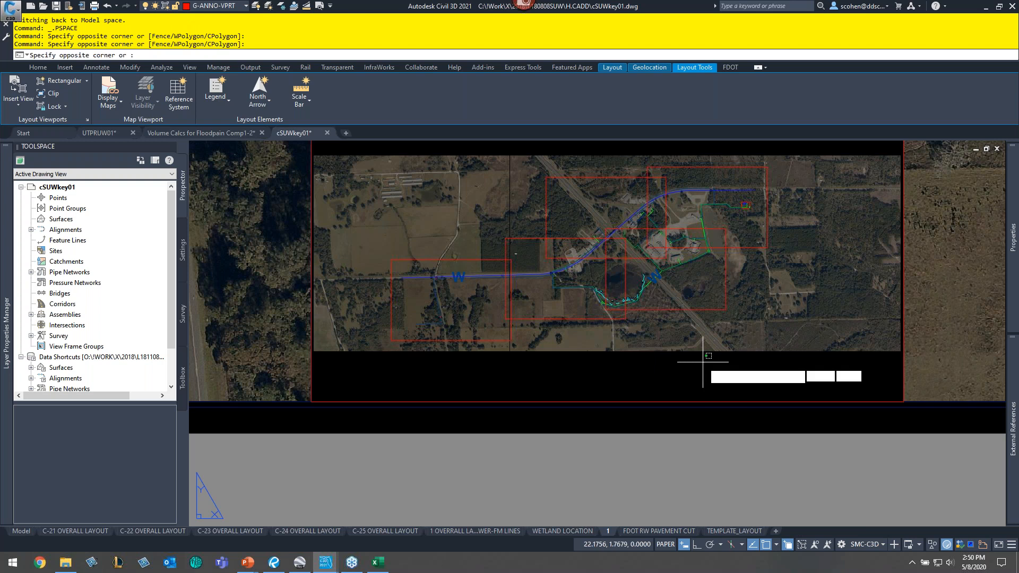
- Zoom the inset viewport to a window around the project area, then return to paper space
click(665, 545)
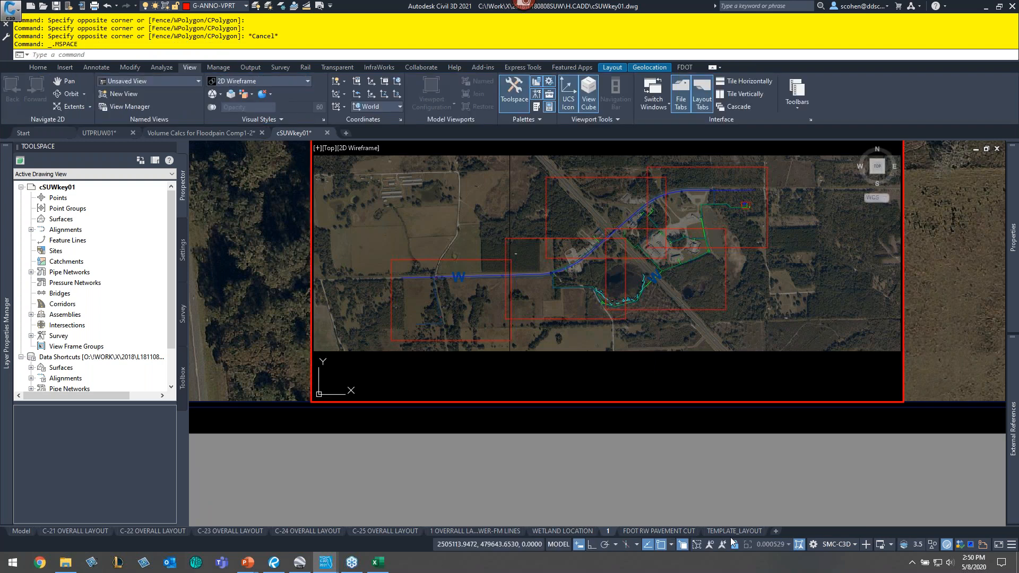
text(z)
key(Return)
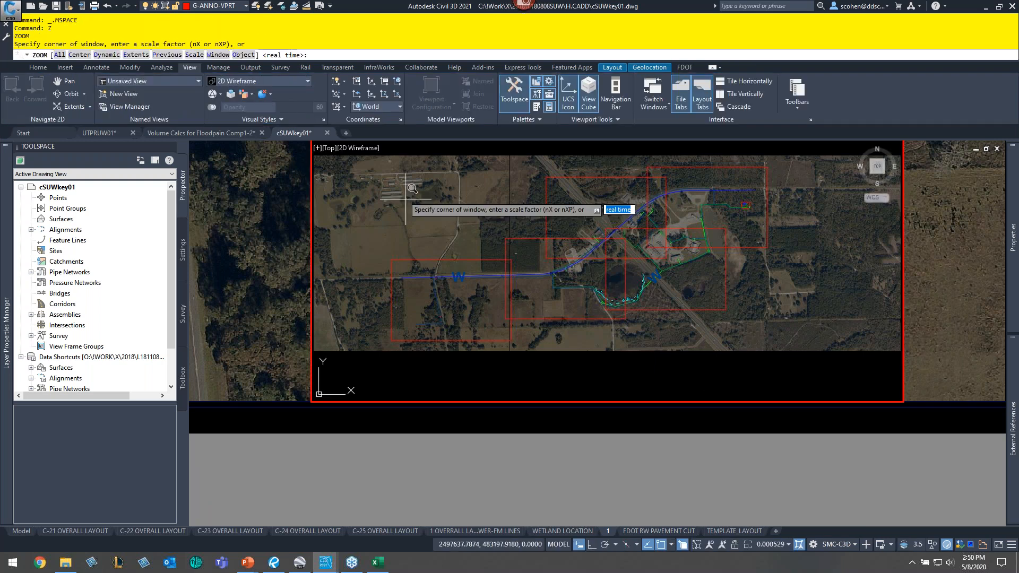
click(380, 155)
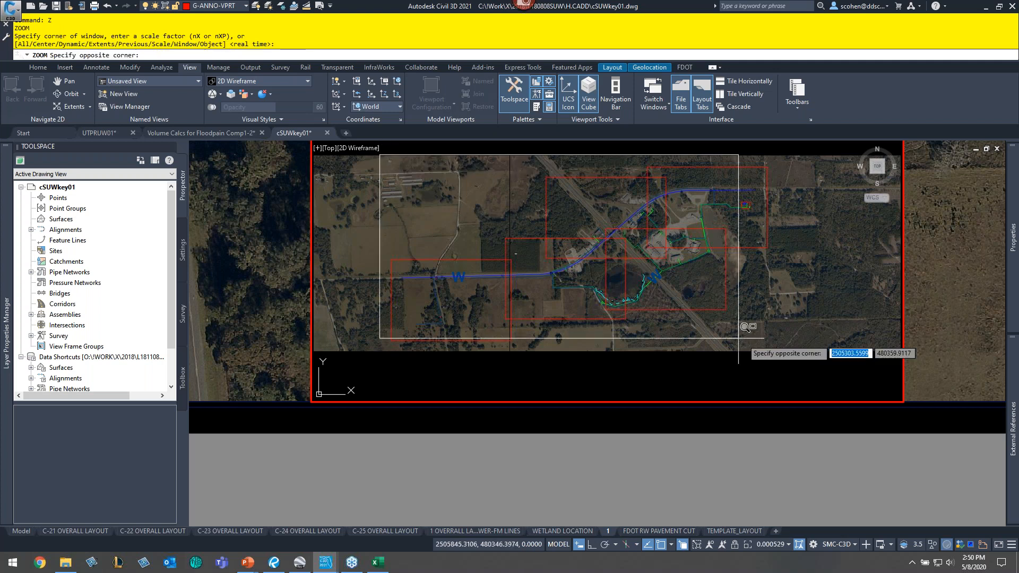
click(781, 357)
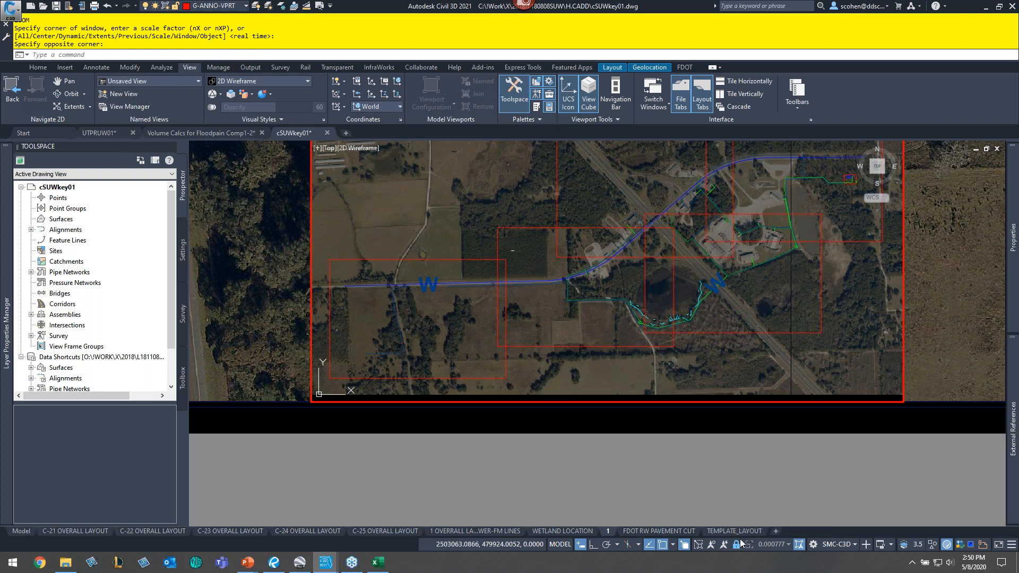
click(470, 474)
double_click(471, 470)
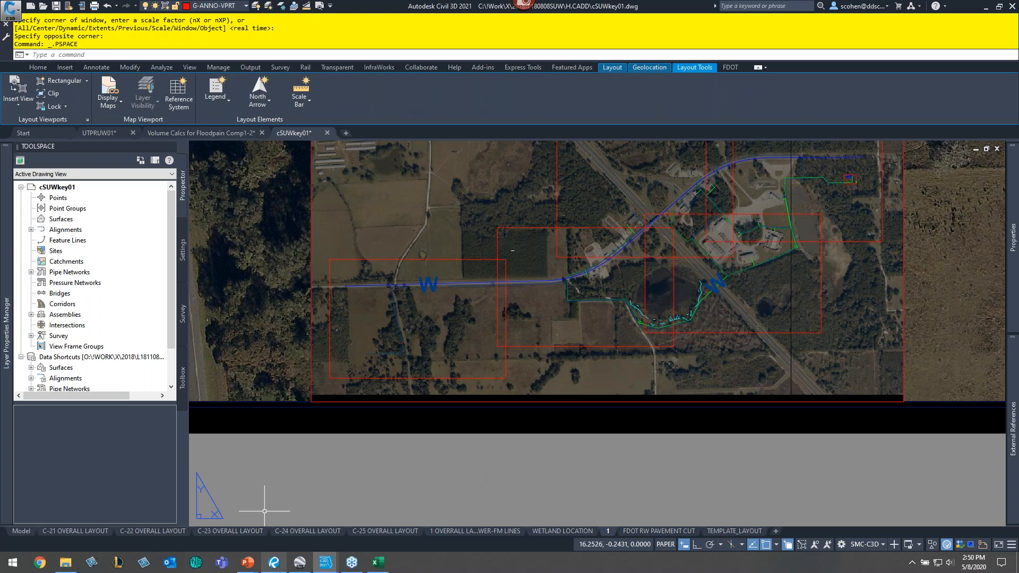
- Make G-ANNO-TTLB the current layer
click(273, 563)
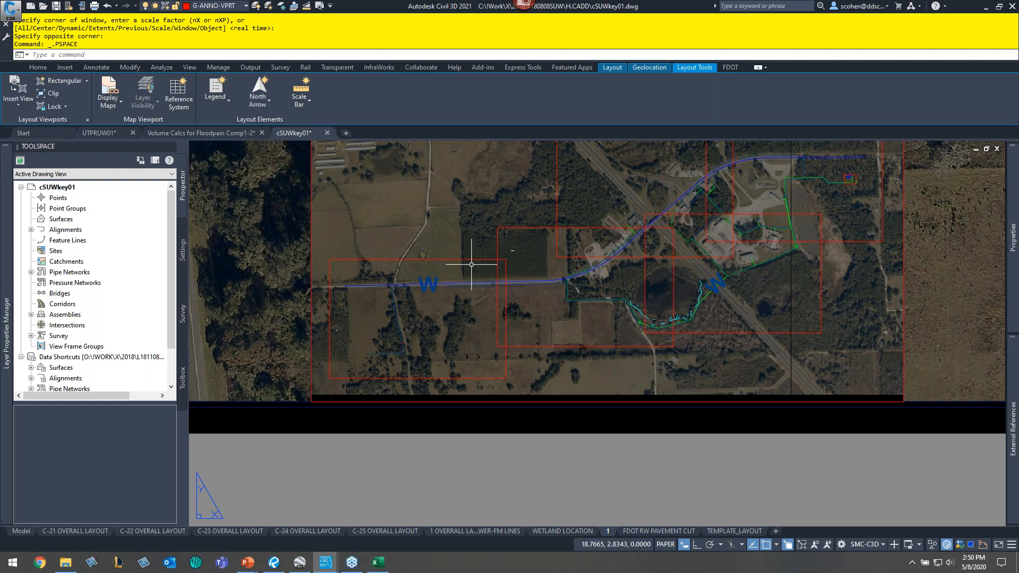
click(214, 6)
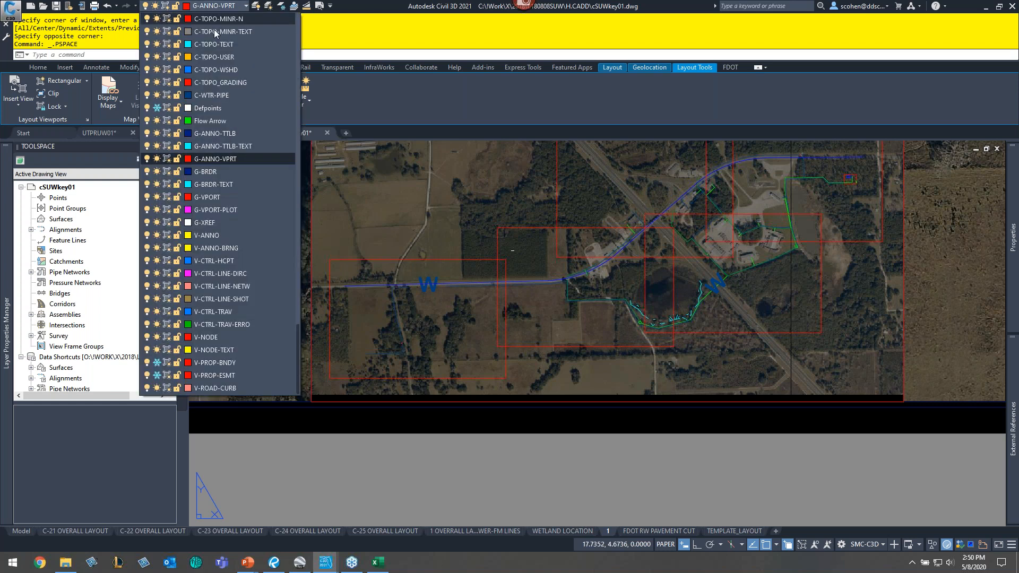
click(246, 137)
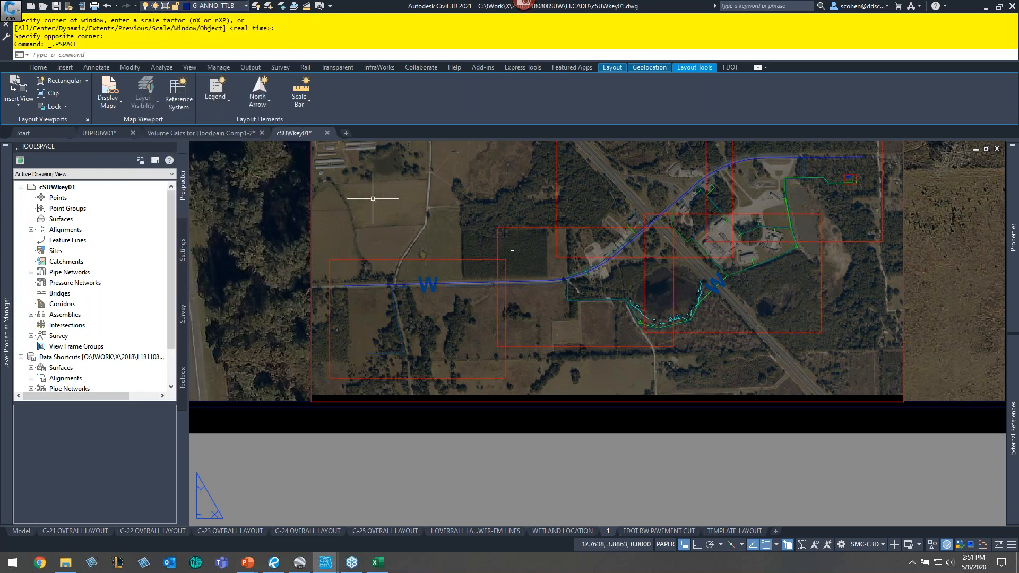
- Draw a rectangle over the western portion of the key map in the inset viewport
text(re)
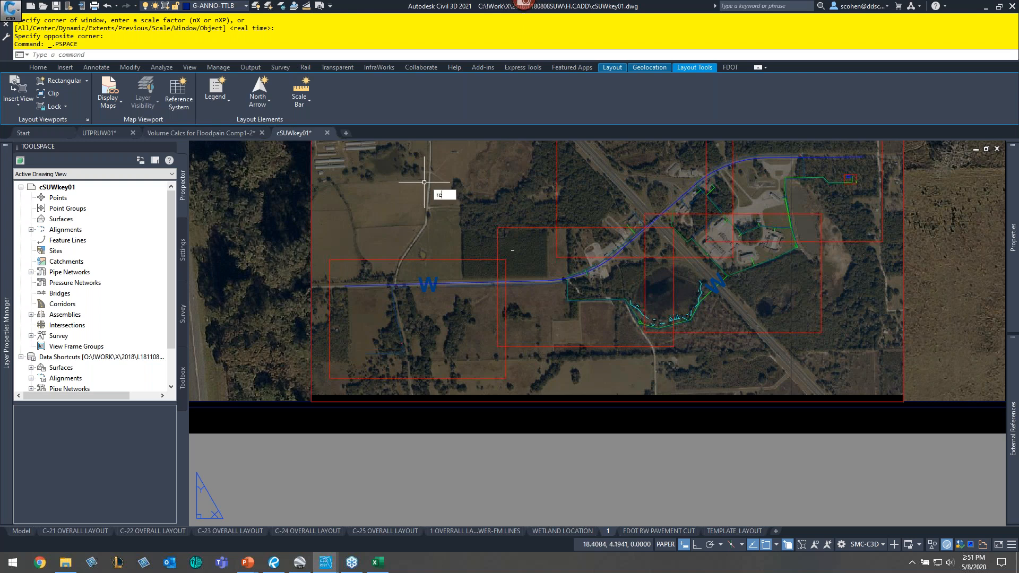
text(c)
key(Return)
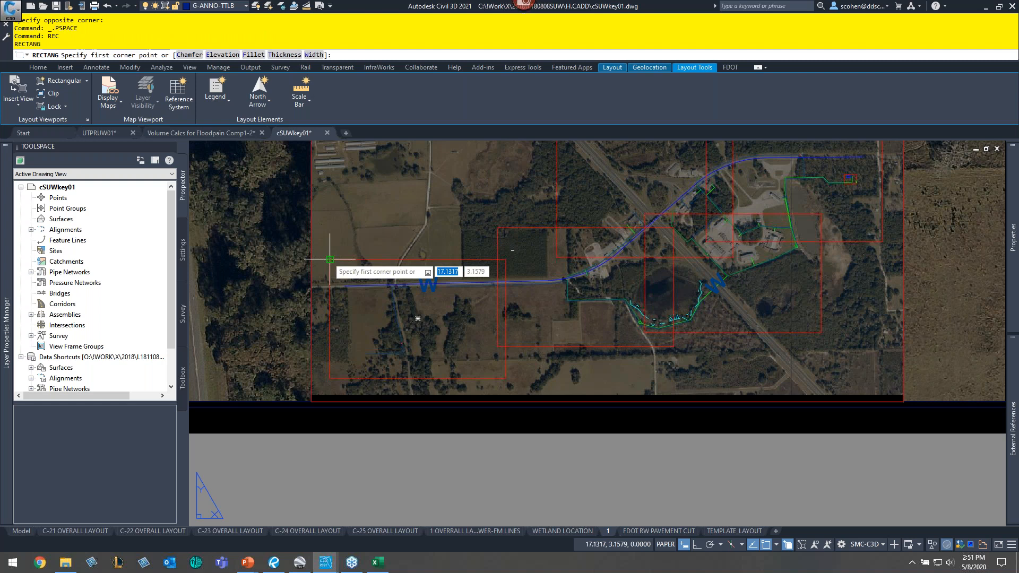
click(330, 259)
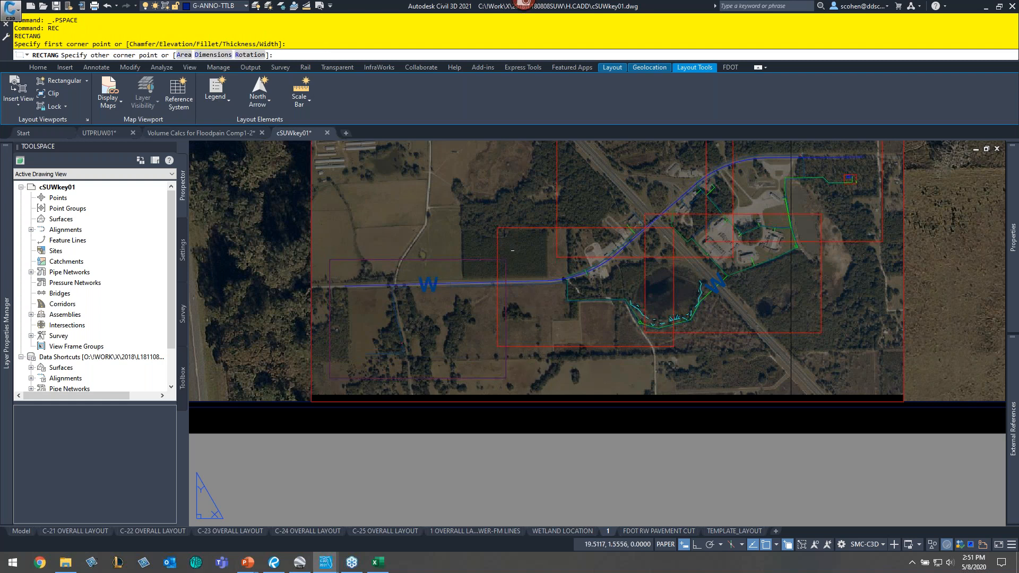
click(506, 378)
- Preview the plot and examine the rectangle on the key map
click(320, 6)
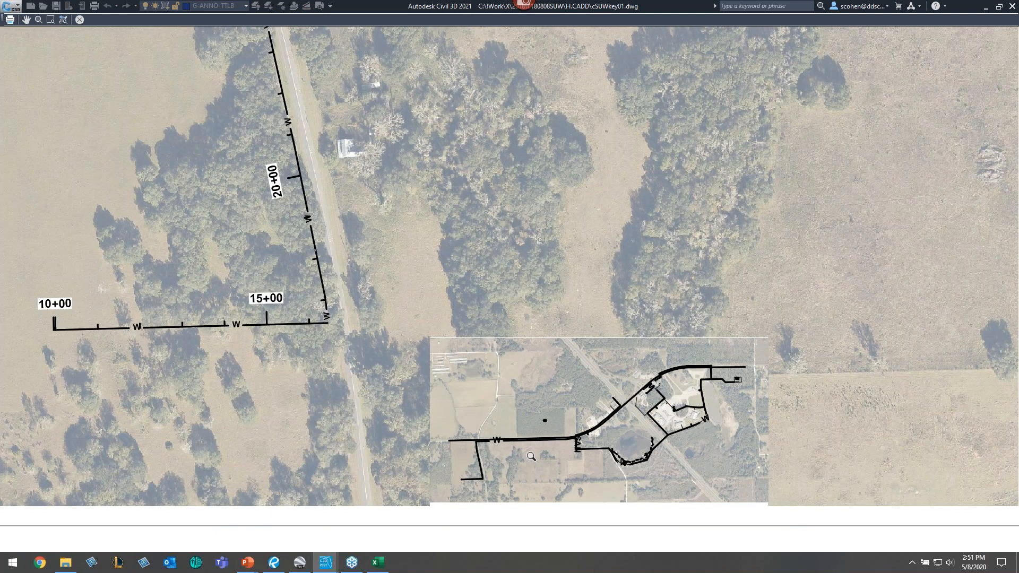
scroll(531, 457, up, 2)
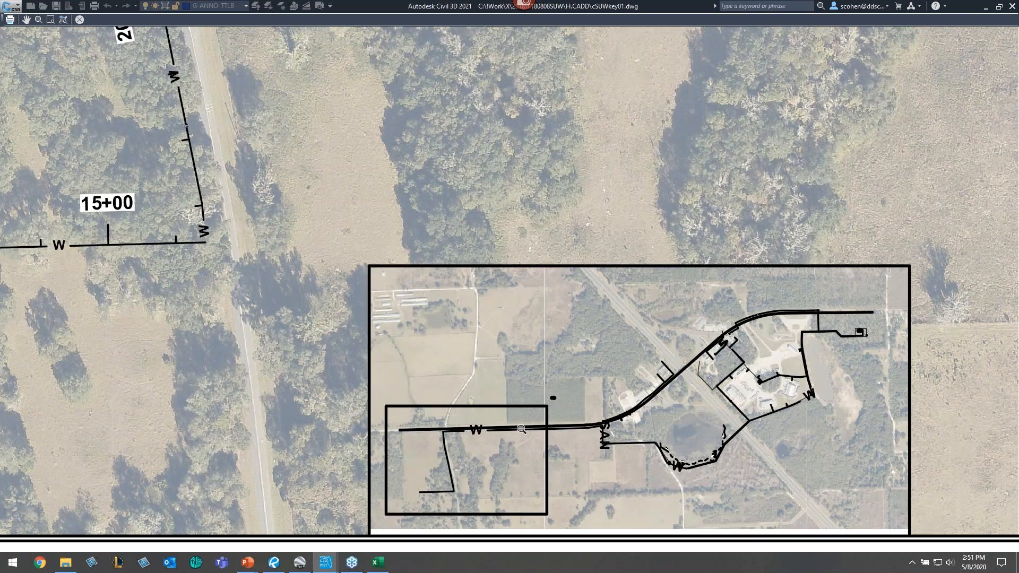
key(Escape)
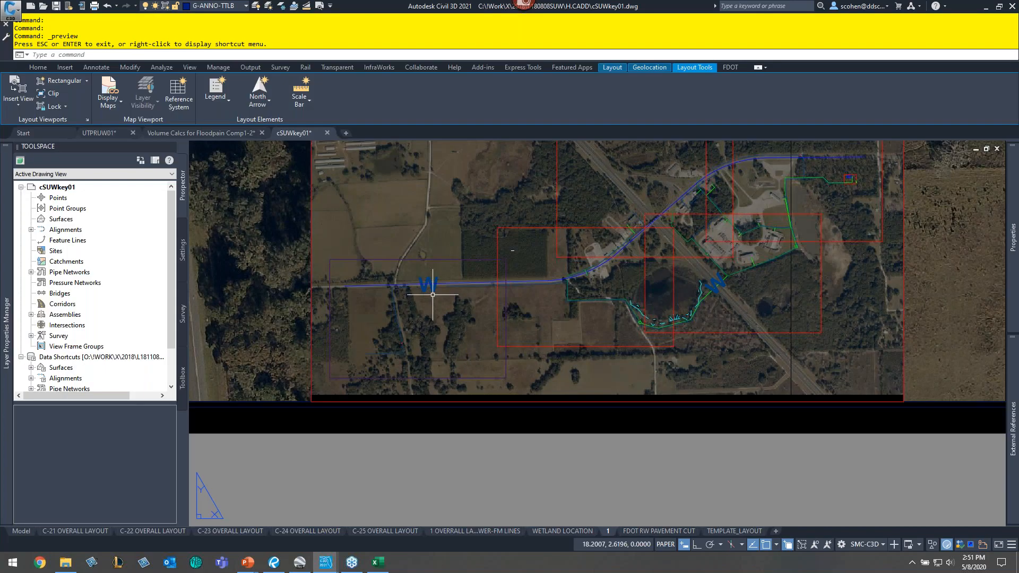
- Hatch the key-map rectangle with the ANSI31 pattern at scale 2 and preview the plot
text(h)
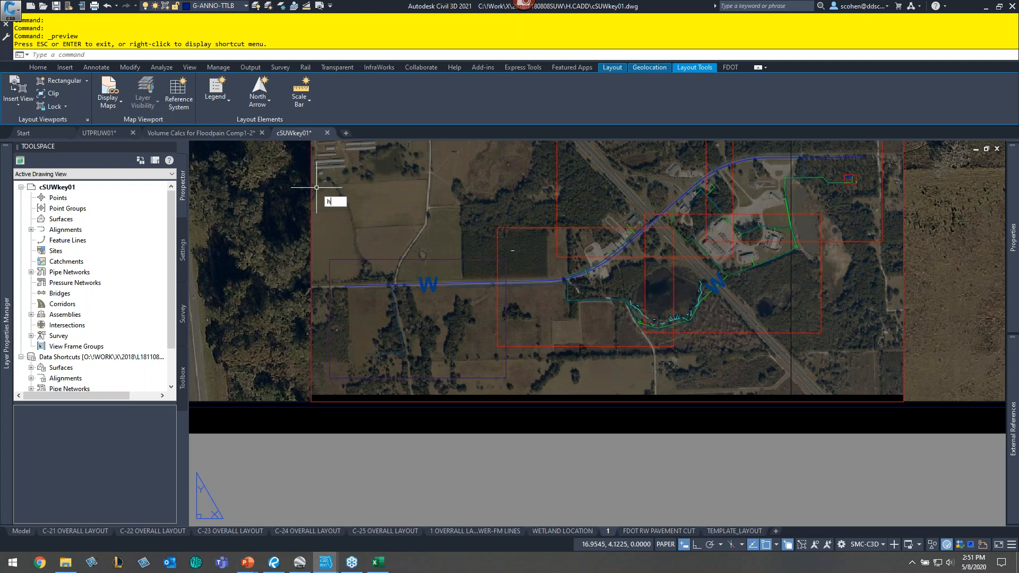
key(Return)
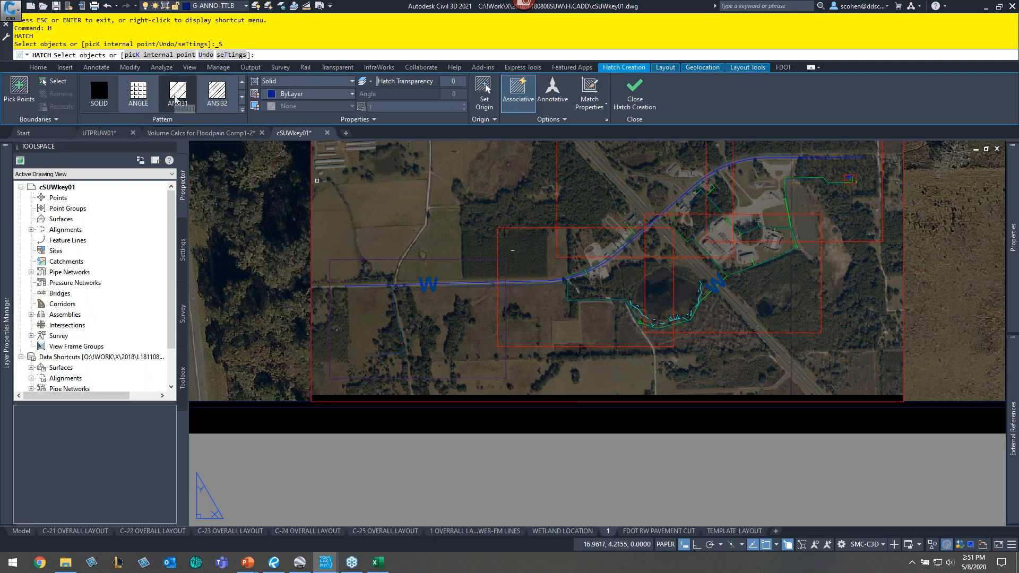
click(178, 99)
click(393, 108)
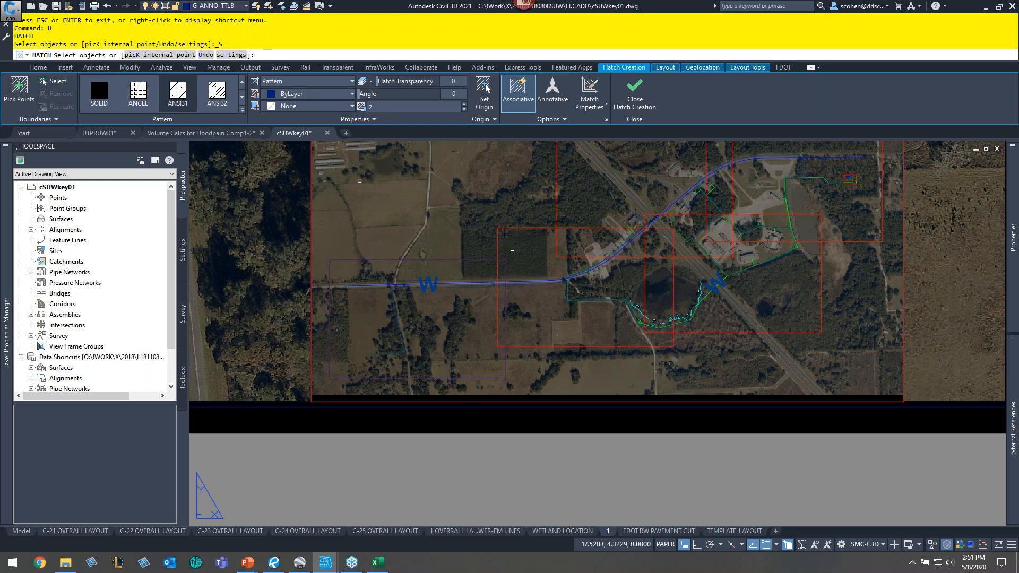
click(383, 259)
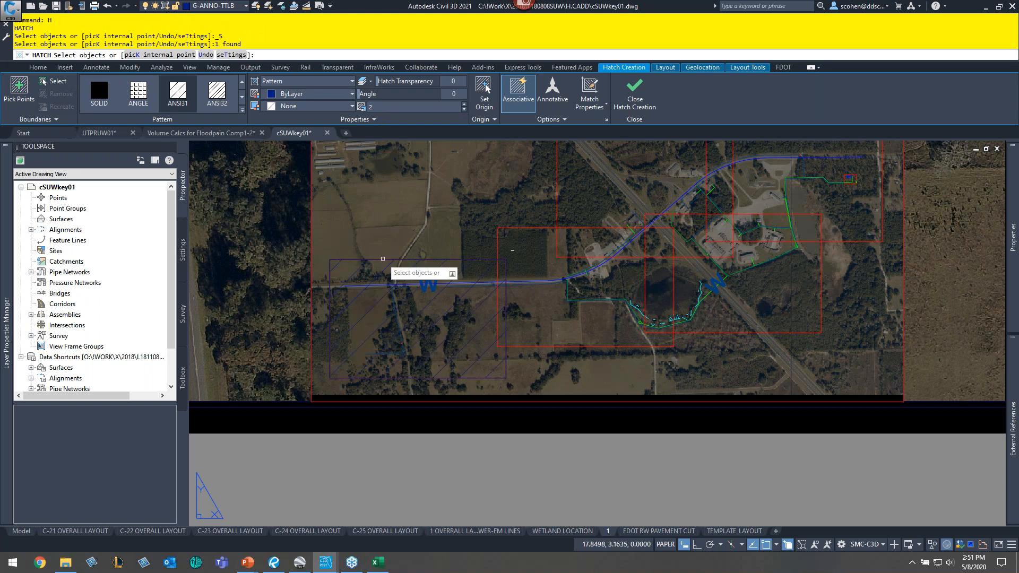
click(319, 7)
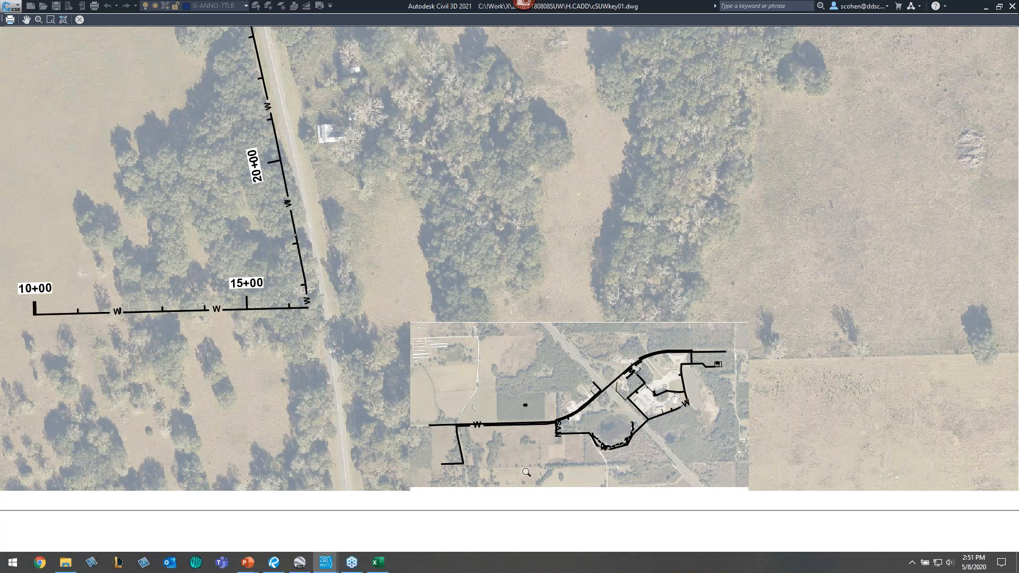
key(Escape)
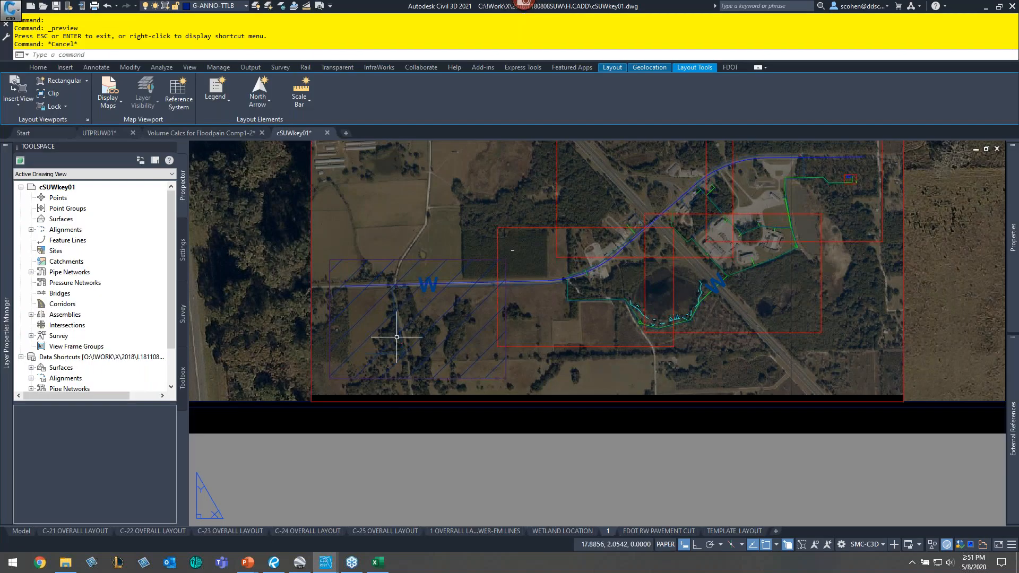
- Create an MText label reading 1 in paper space below the key-map viewport
text(t)
key(Return)
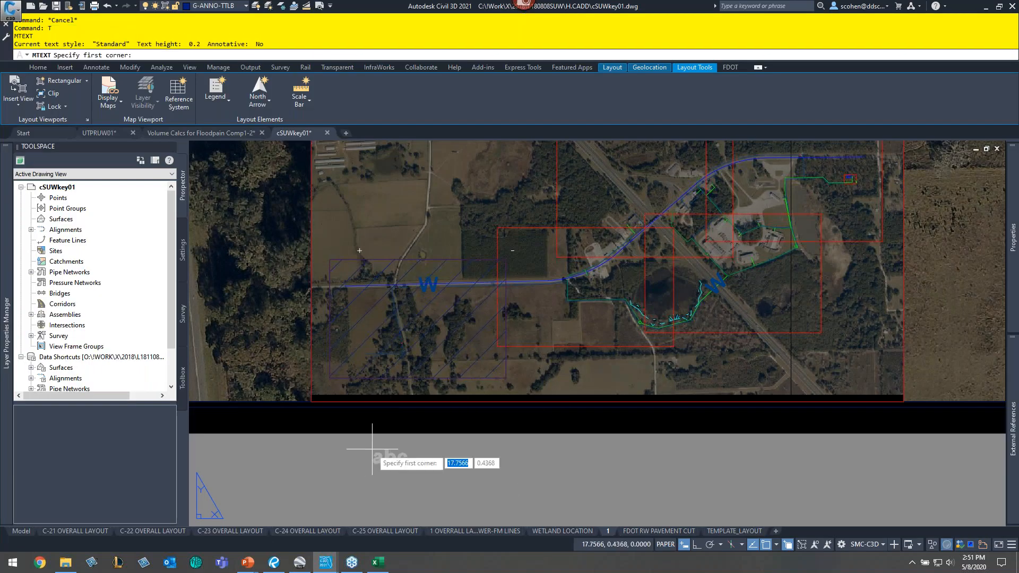
click(366, 440)
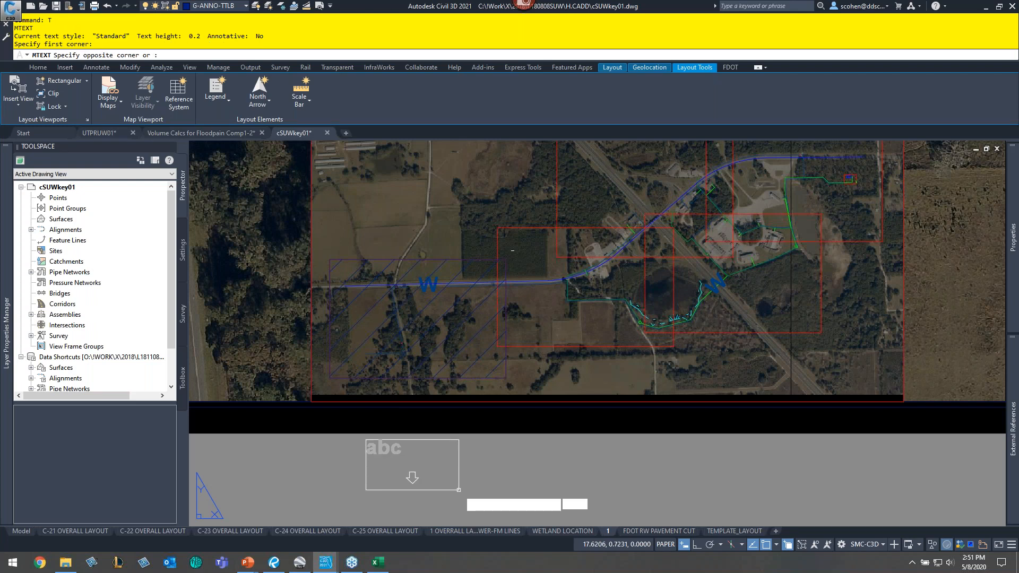
click(458, 489)
drag(449, 431, 308, 432)
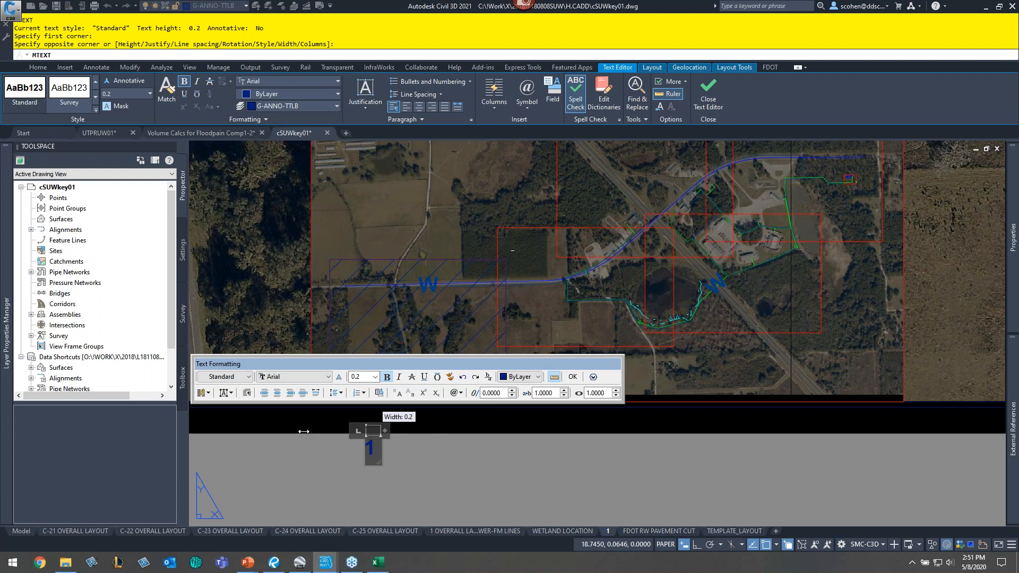
click(310, 456)
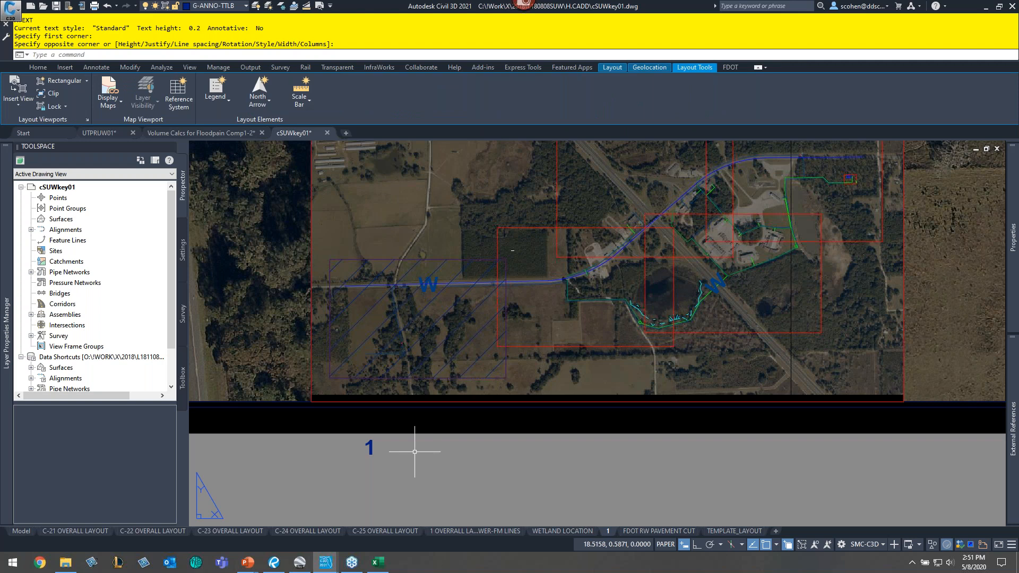
- Set the label's justification to Middle center and turn on a background mask using the drawing background color
drag(415, 451, 364, 444)
key(ctrl+1)
click(880, 323)
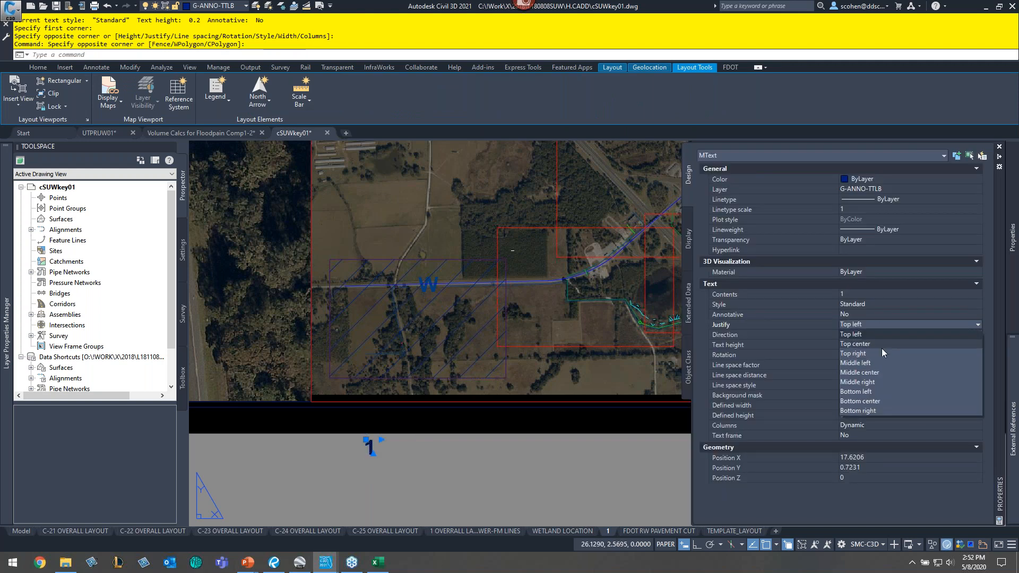
click(878, 373)
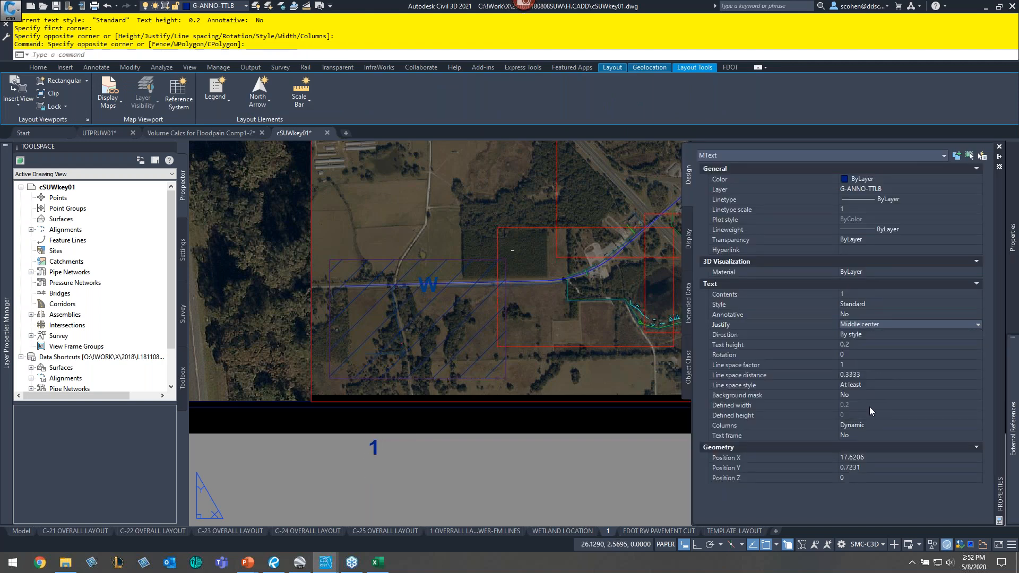
click(914, 395)
click(978, 395)
click(428, 254)
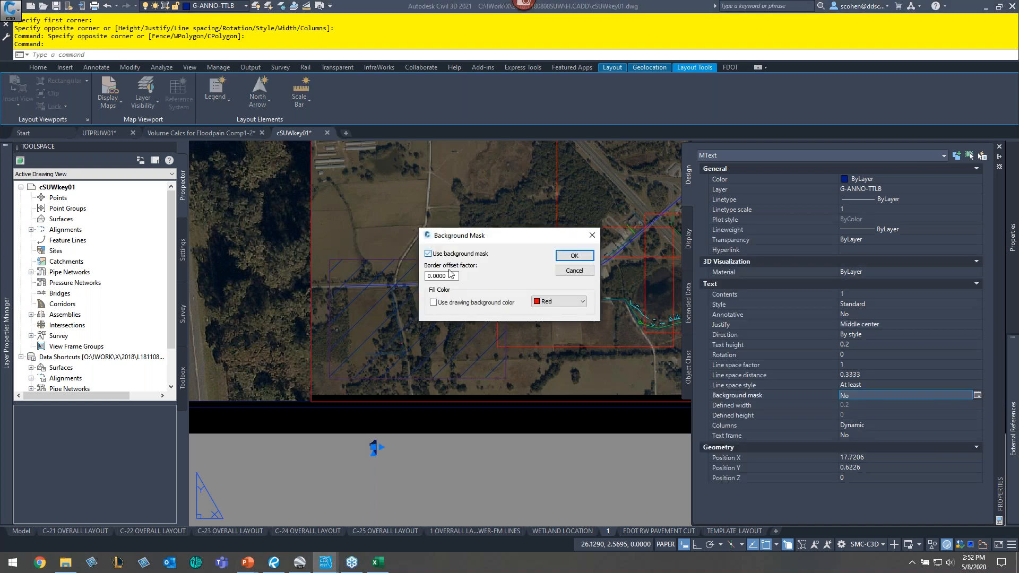
click(574, 255)
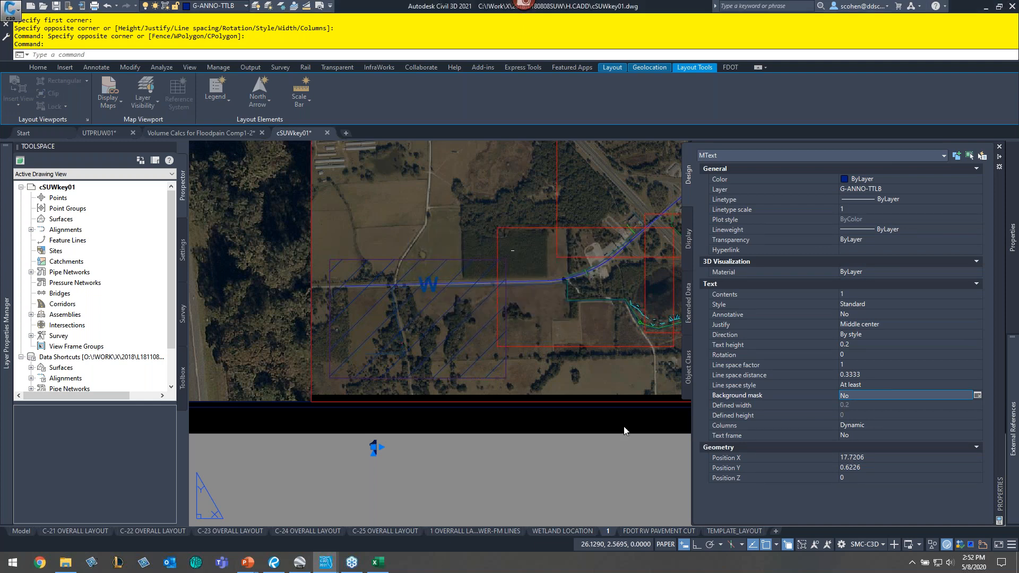
- Turn on Geometric Center snap and move the label 1 into the centre of the hatched key-map rectangle
click(373, 447)
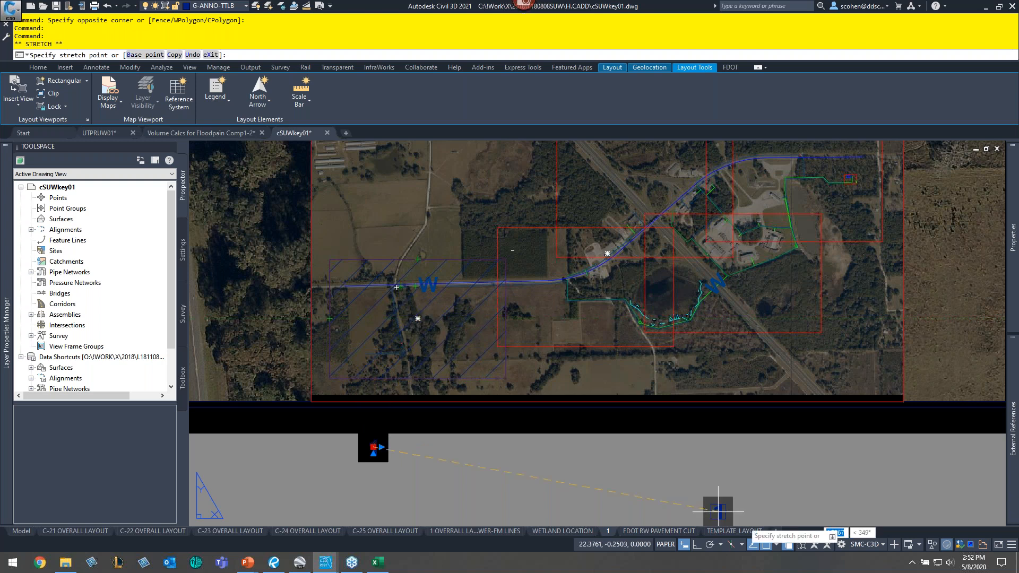
shift+right_click(745, 515)
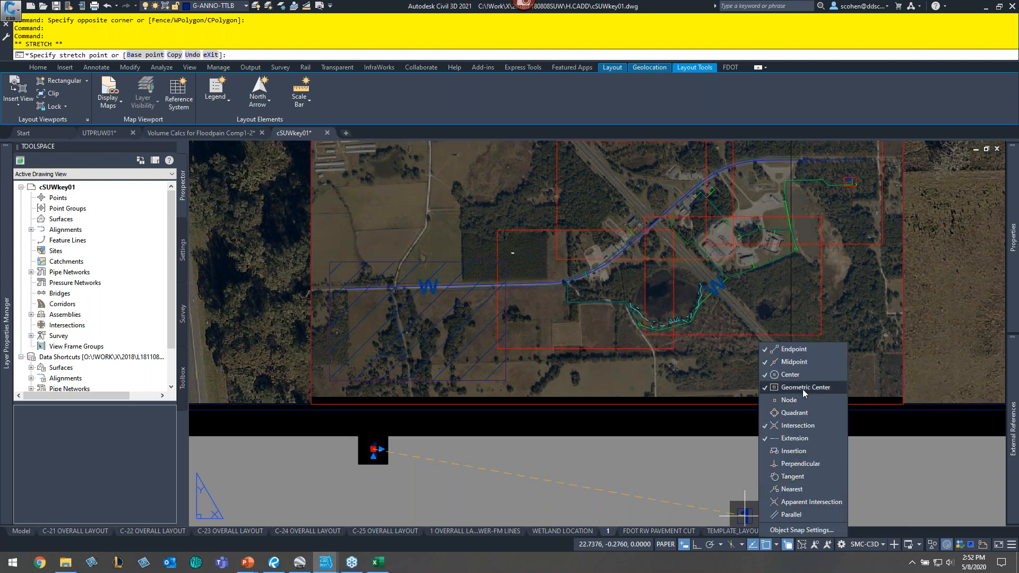
click(803, 389)
click(646, 349)
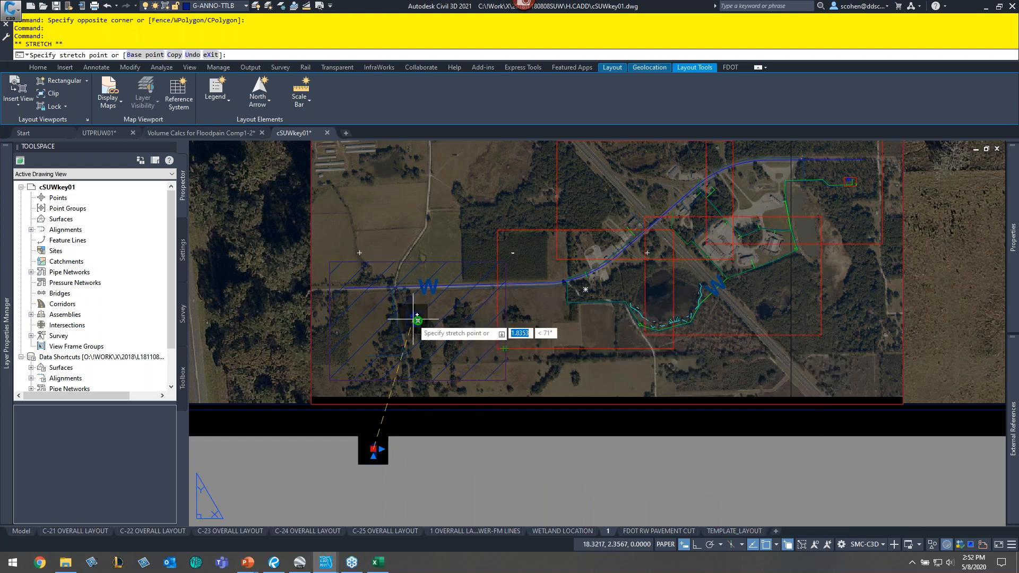
click(413, 319)
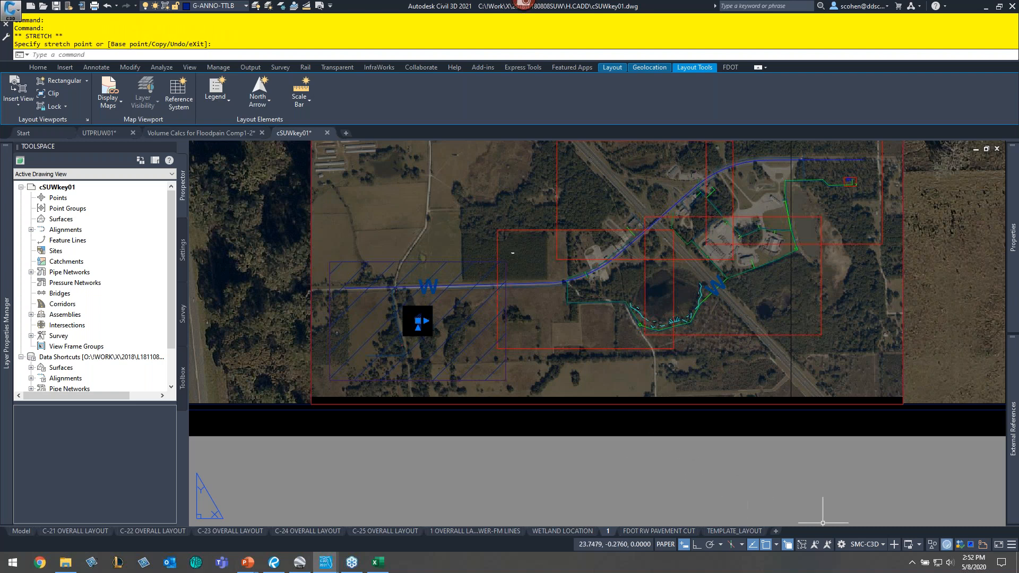
- Turn off Geometric Center snap and turn on polar tracking
click(777, 545)
click(814, 388)
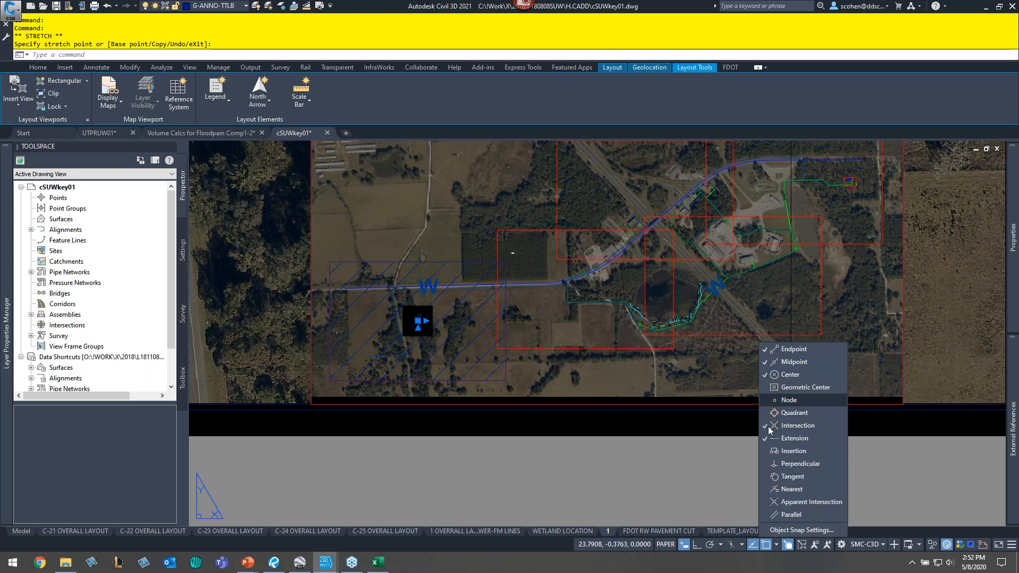
click(710, 545)
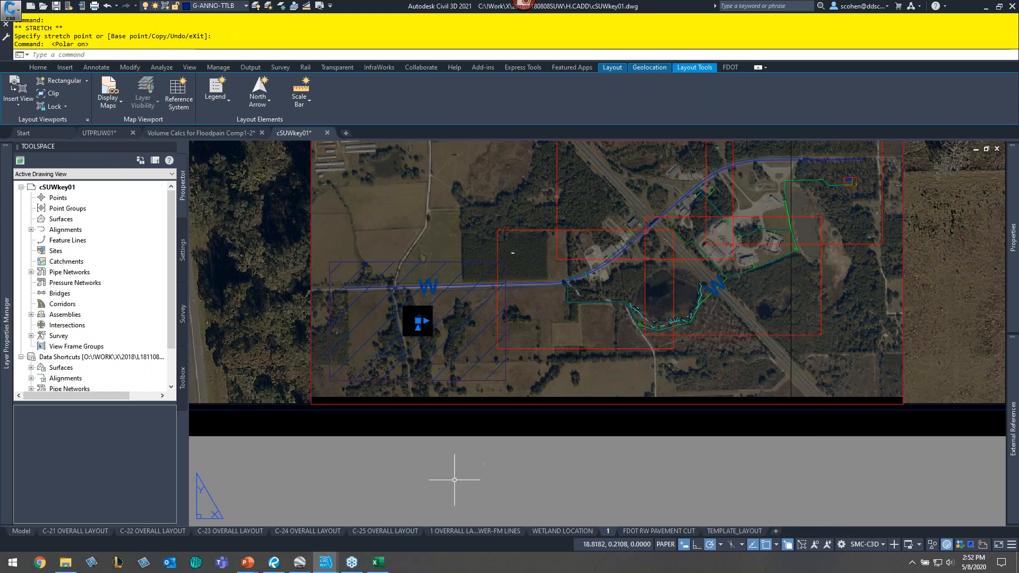
key(Escape)
key(Escape)
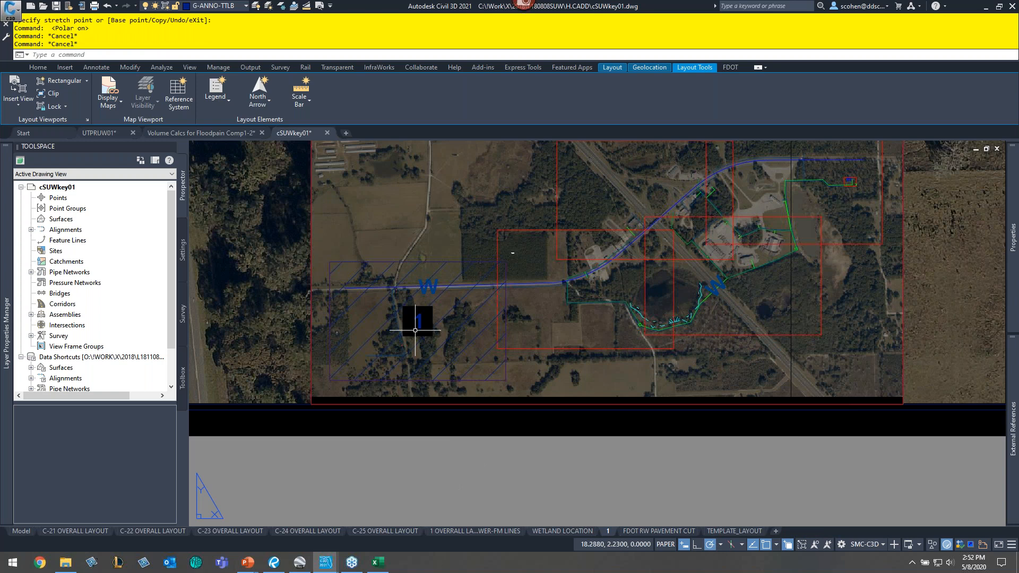
- Preview the plot of the layout with the labelled key map
click(319, 6)
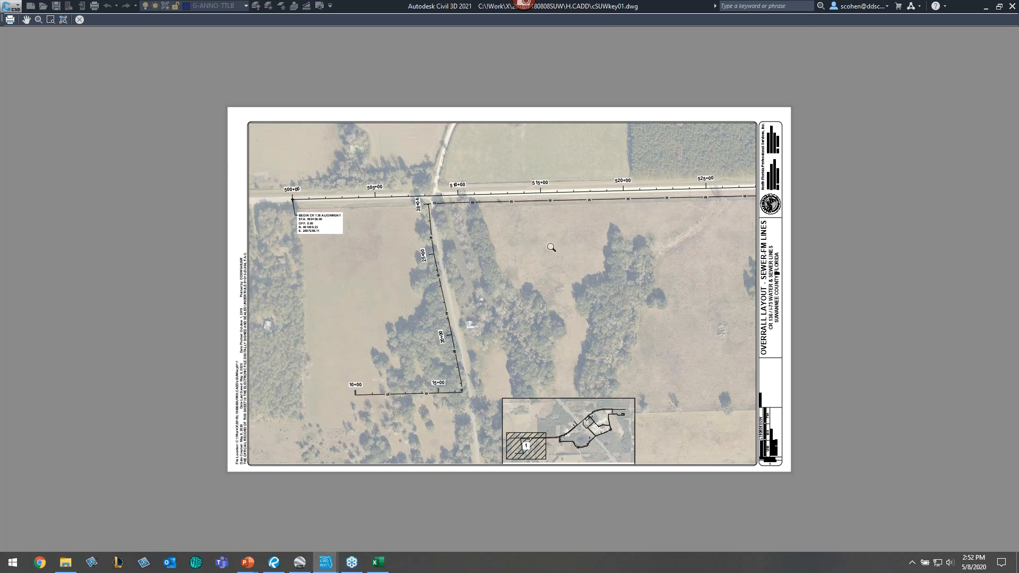
key(Escape)
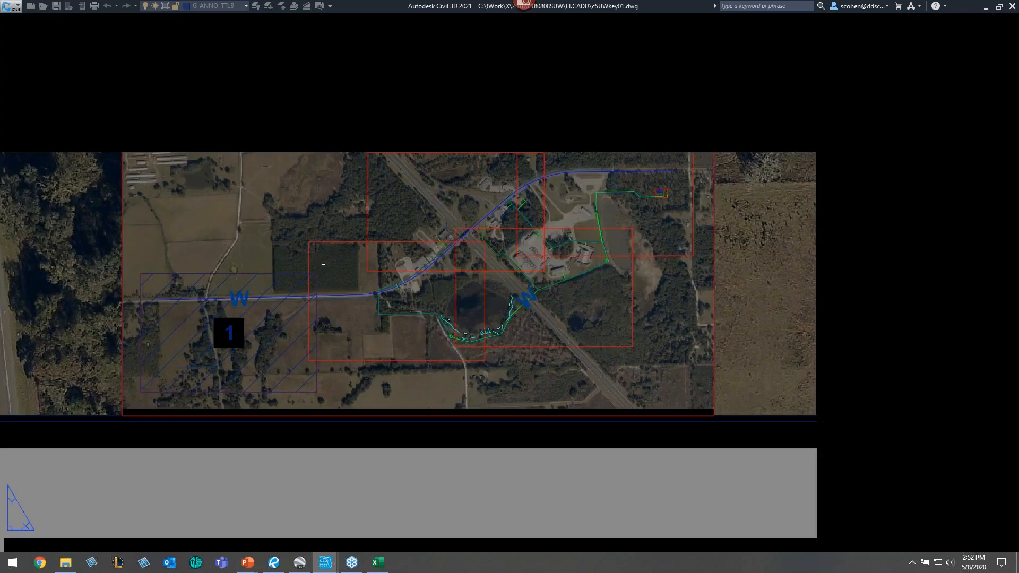
- Duplicate layout 1 and rename the copy as 2
scroll(536, 328, down, 2)
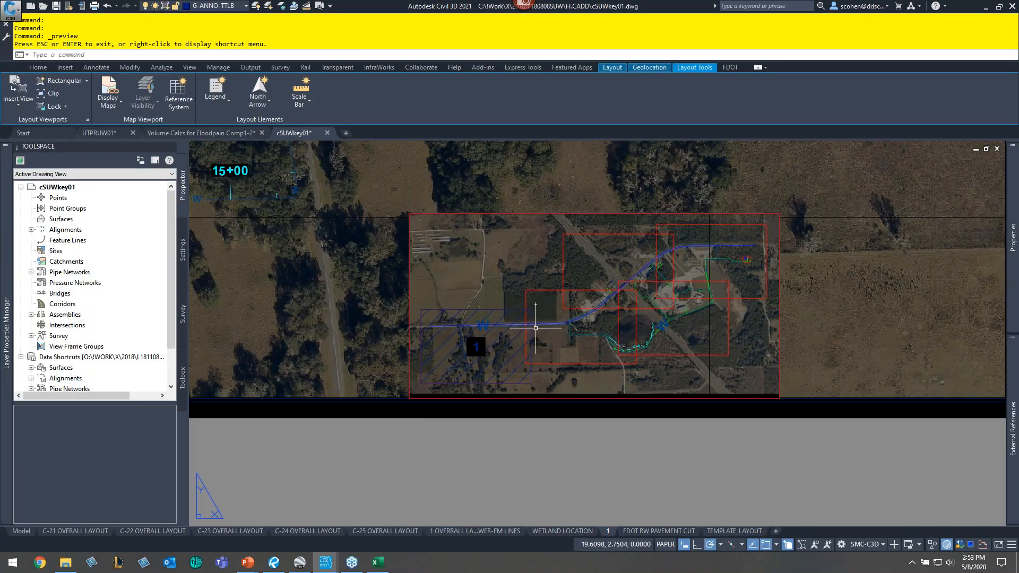
scroll(652, 498, down, 3)
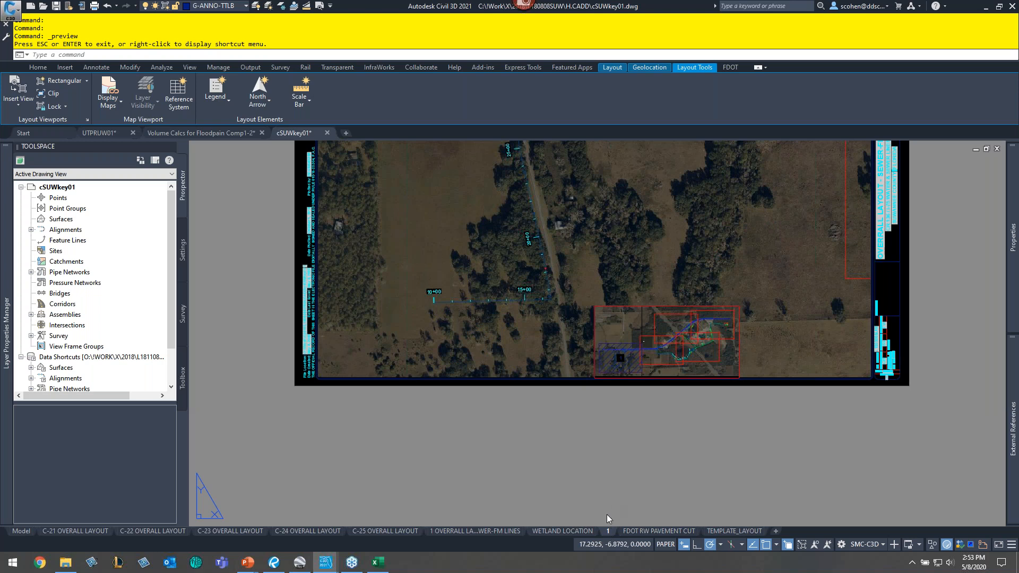
click(615, 475)
click(615, 473)
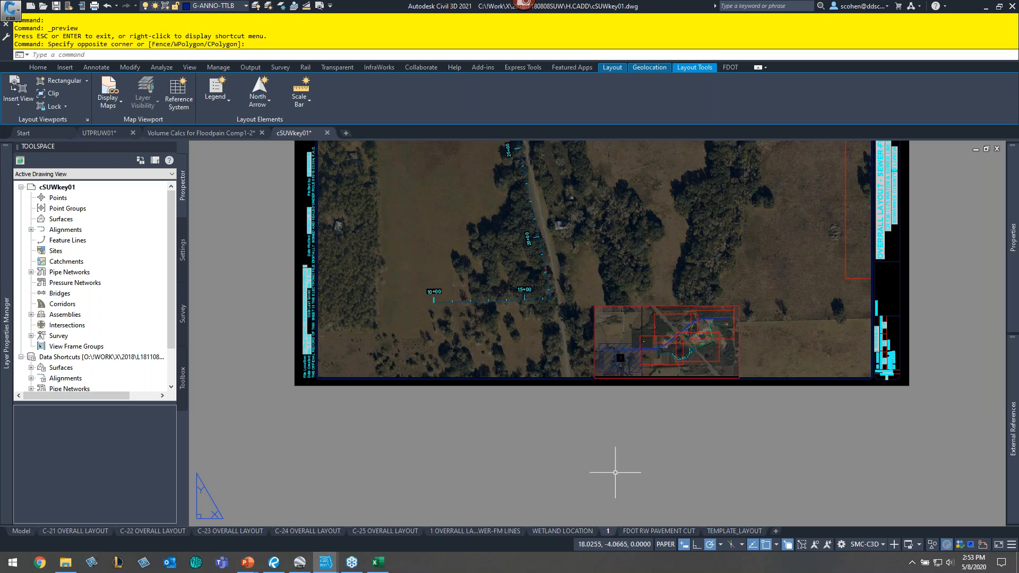
click(656, 464)
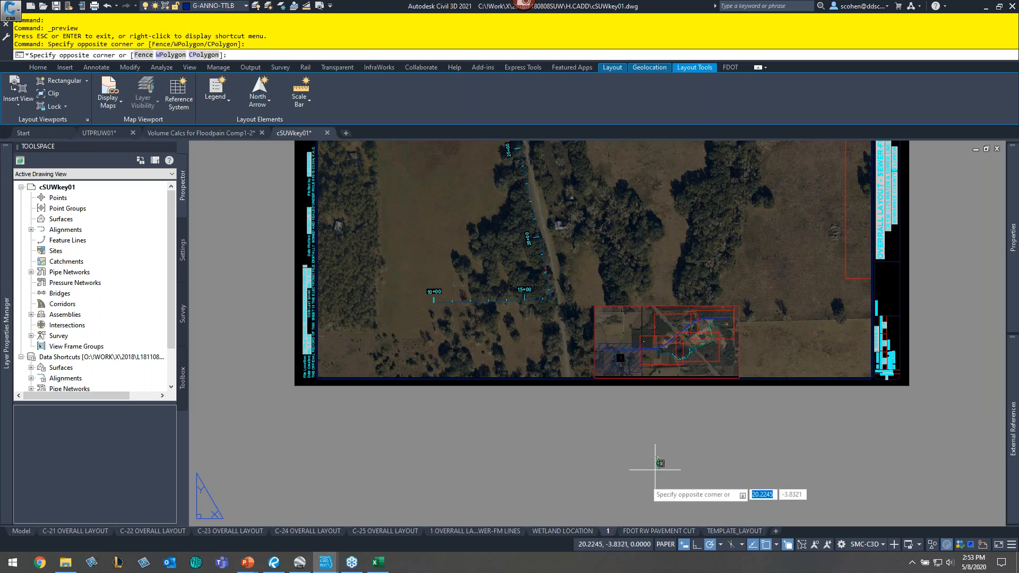
click(655, 469)
ctrl+drag(609, 532, 631, 534)
click(634, 532)
double_click(633, 531)
text(2)
key(Return)
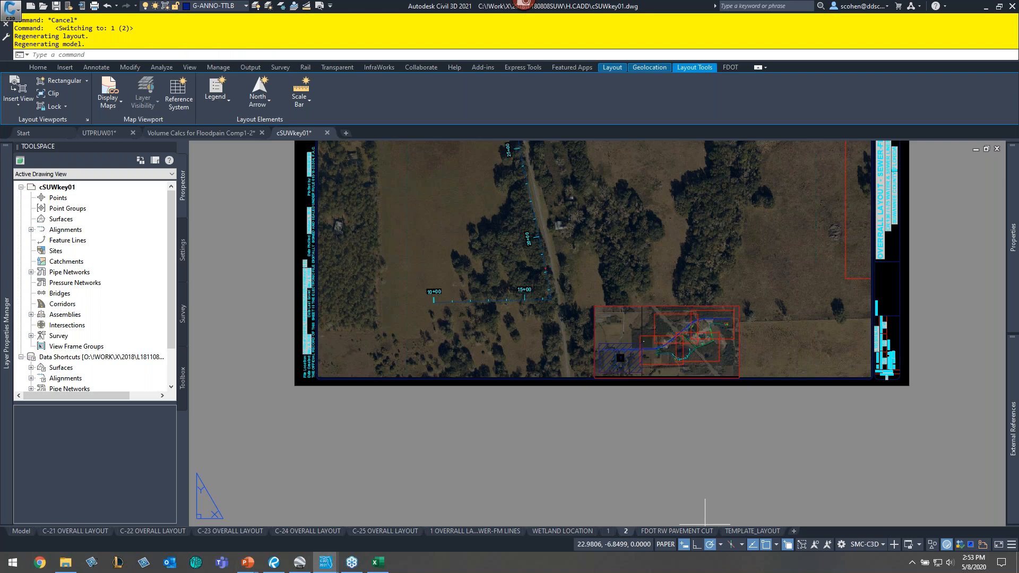
- Activate the main viewport on layout 2 and restore the named view 2
click(454, 250)
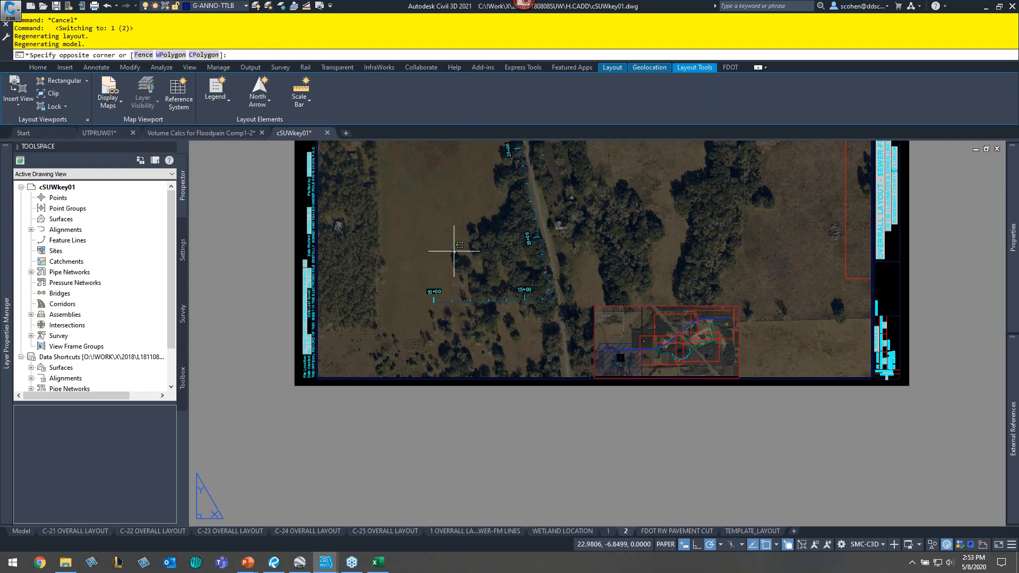
key(Escape)
key(Escape)
key(Escape)
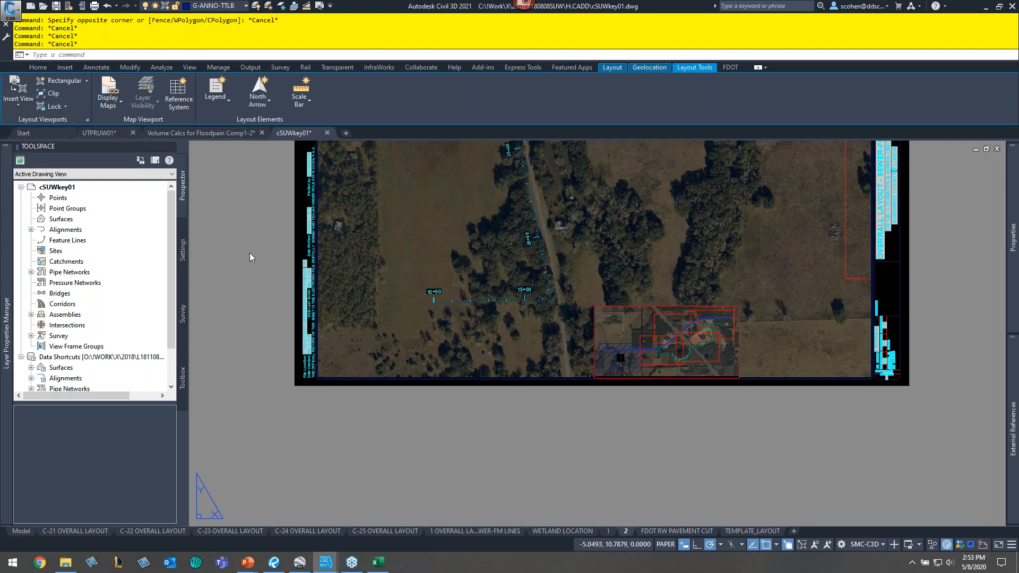
click(470, 257)
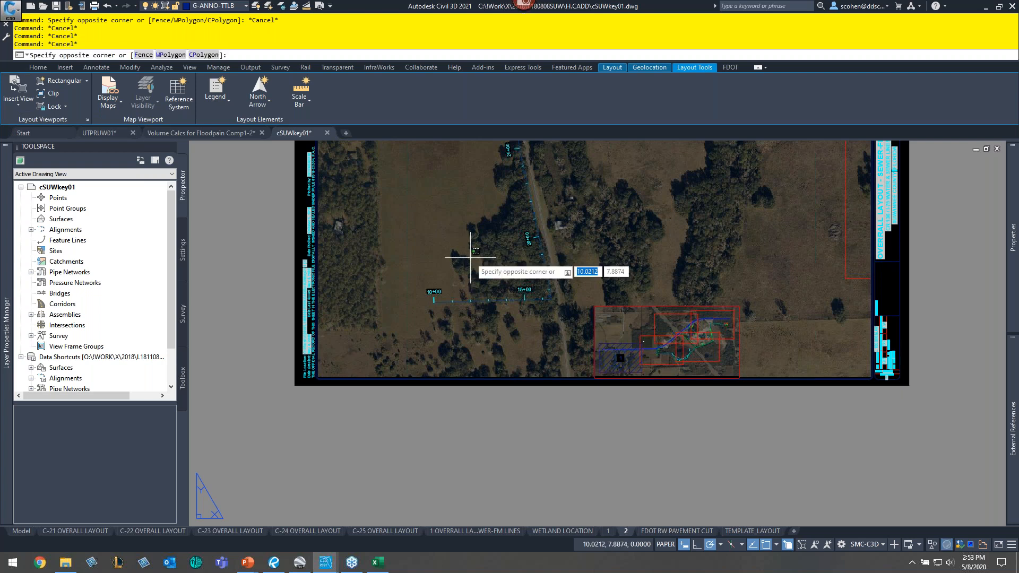
double_click(470, 257)
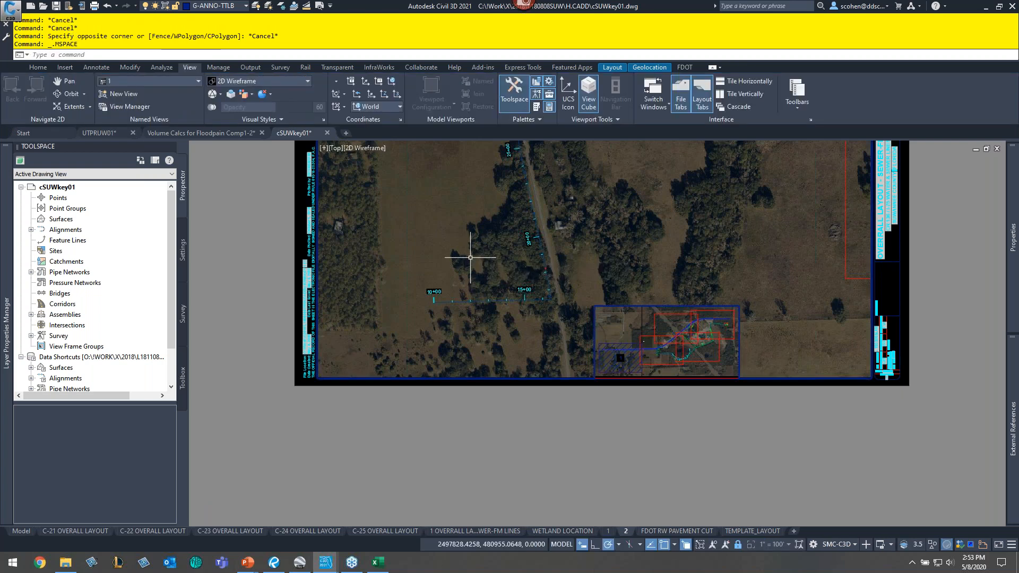
click(145, 81)
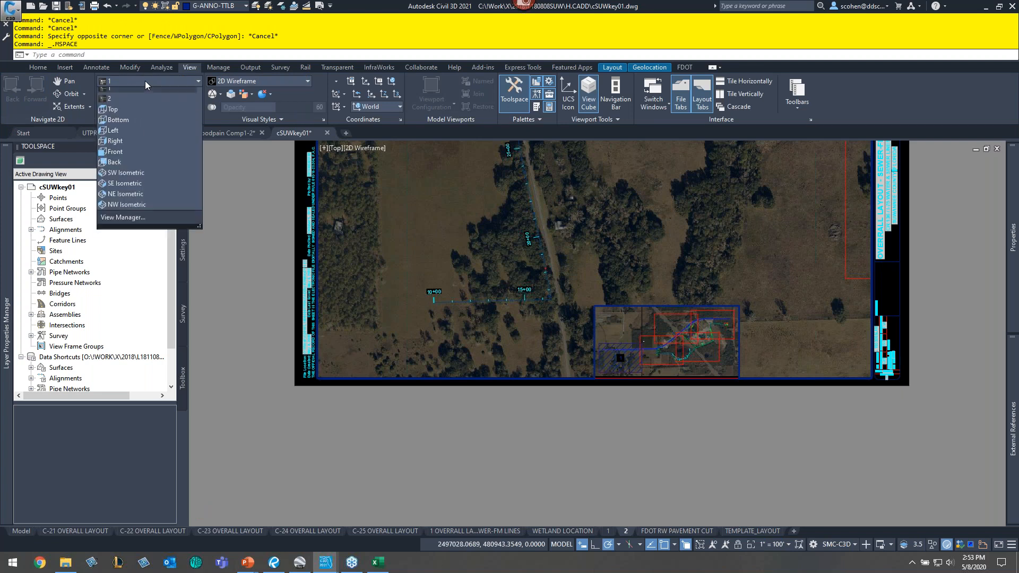
click(129, 104)
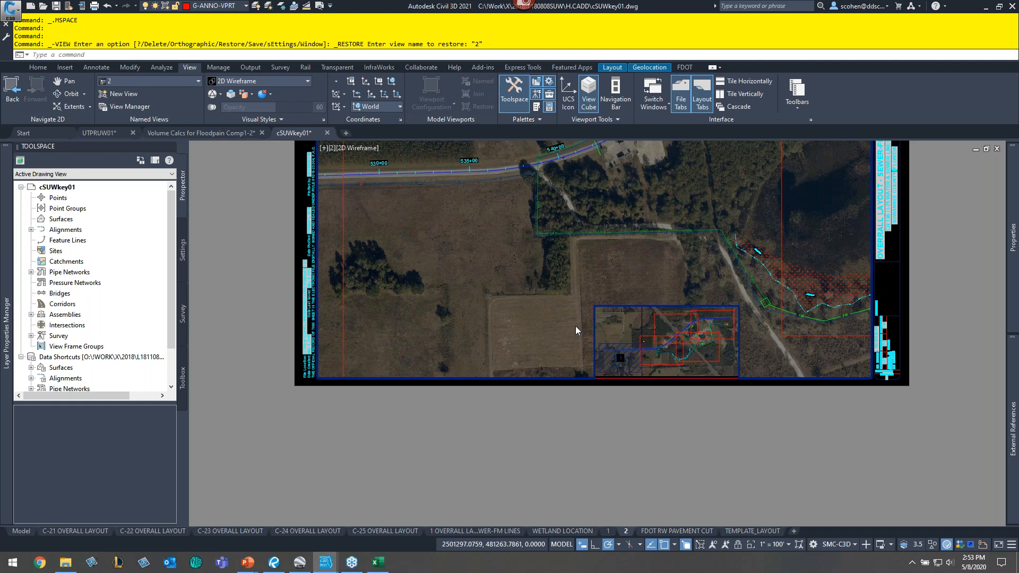
- Lock the main viewport's display and return to paper space
click(738, 545)
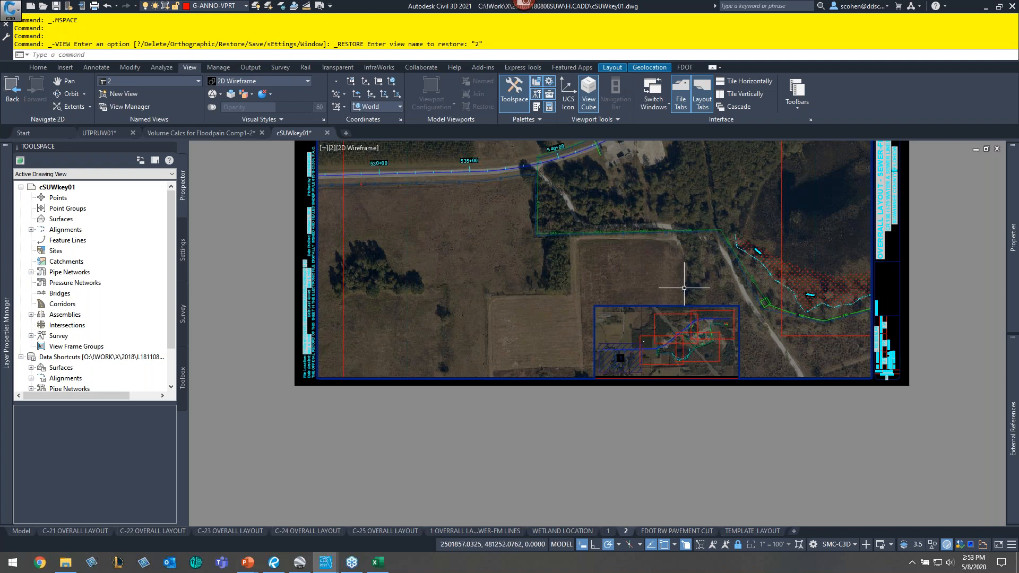
middle_drag(694, 232, 640, 335)
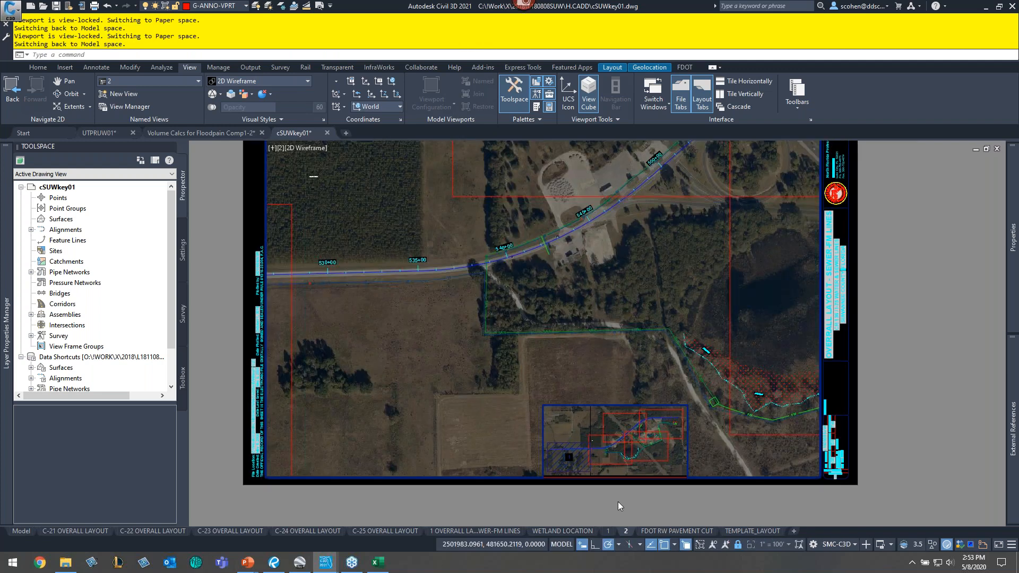
double_click(619, 503)
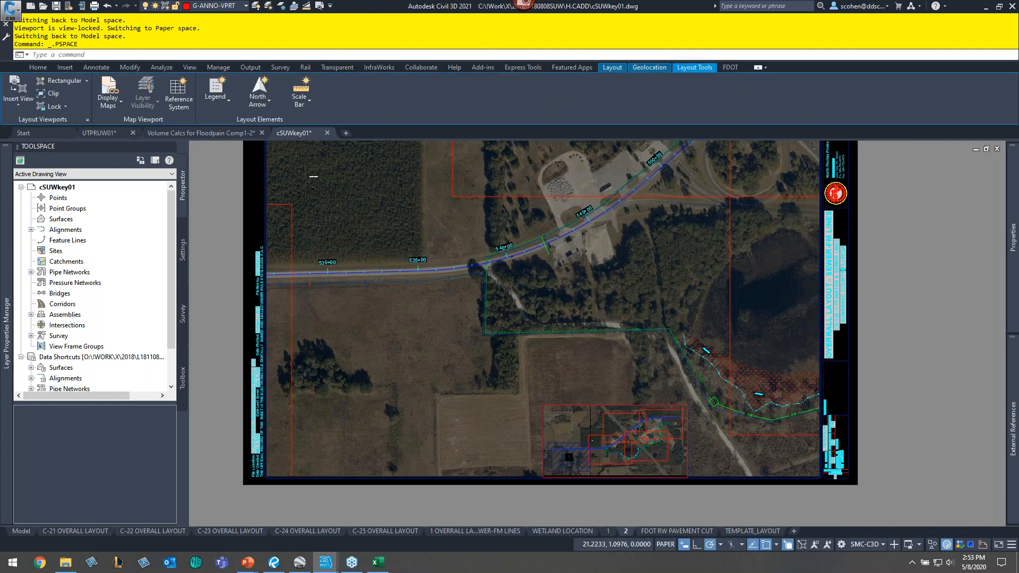
scroll(586, 466, up, 4)
click(366, 354)
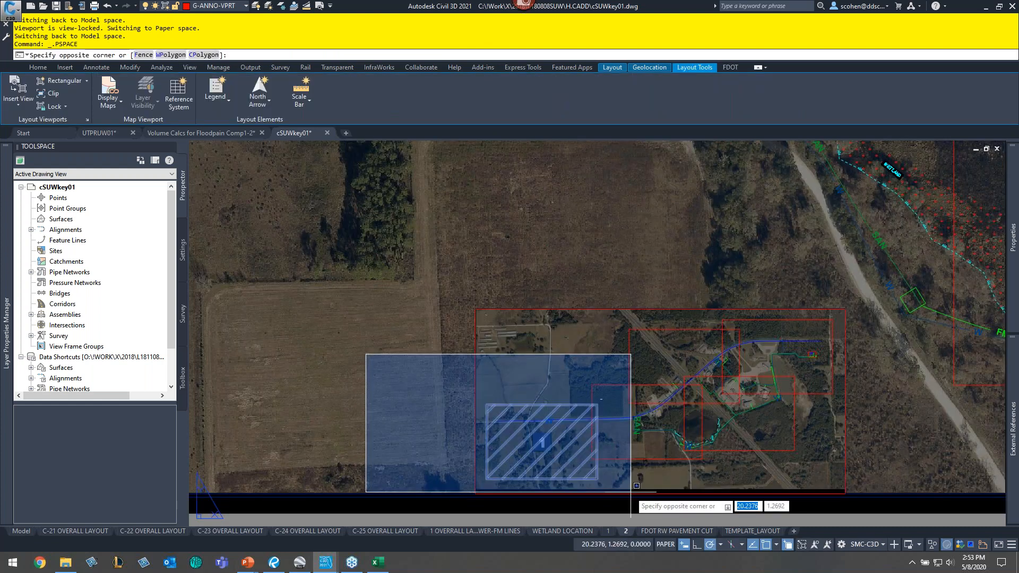
click(631, 492)
text(c)
key(Return)
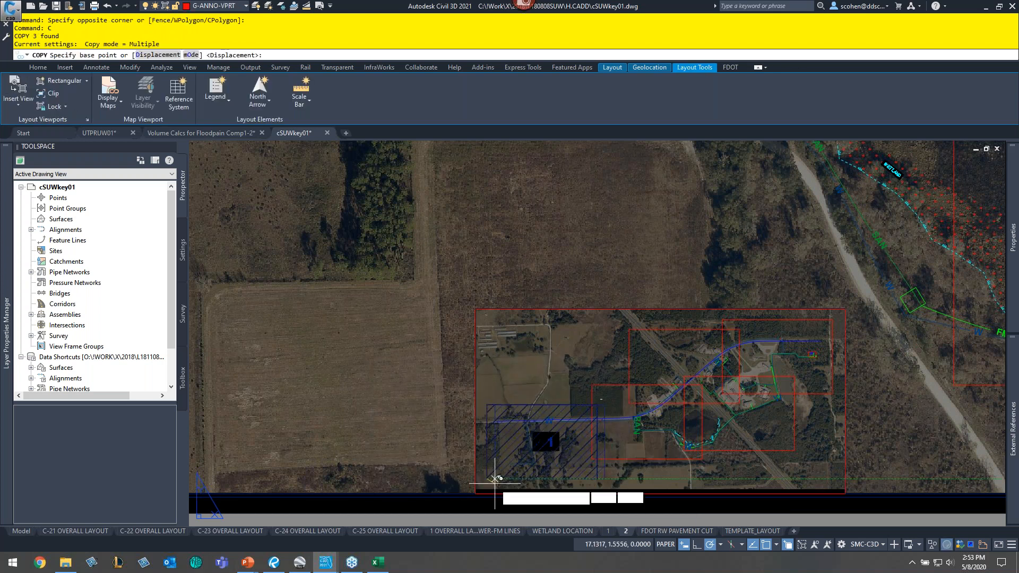
click(495, 480)
key(Escape)
key(Escape)
- Move the key map's hatched sheet rectangle and its label onto the second sheet area
scroll(554, 473, up, 5)
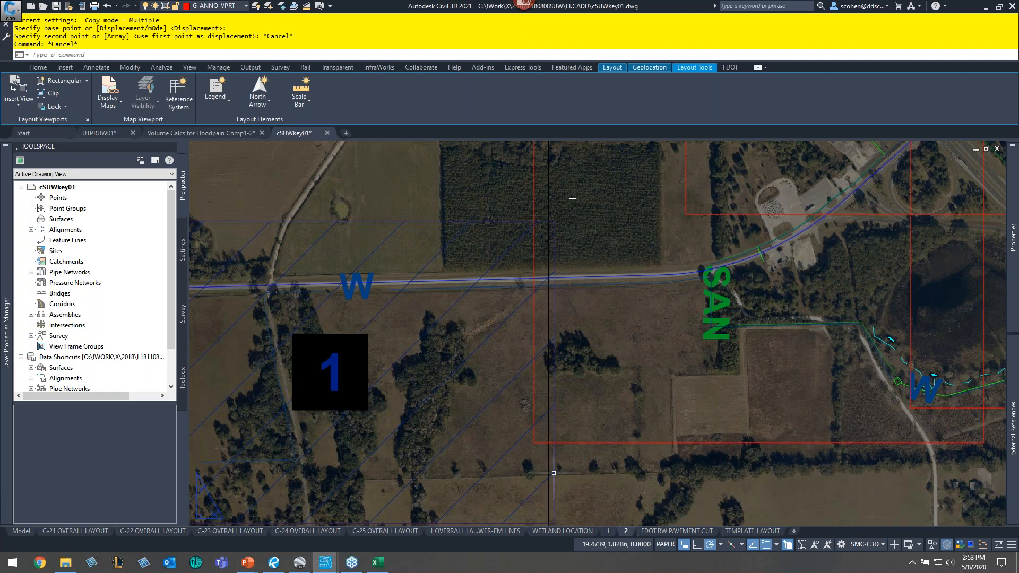
text(m)
key(Return)
click(619, 491)
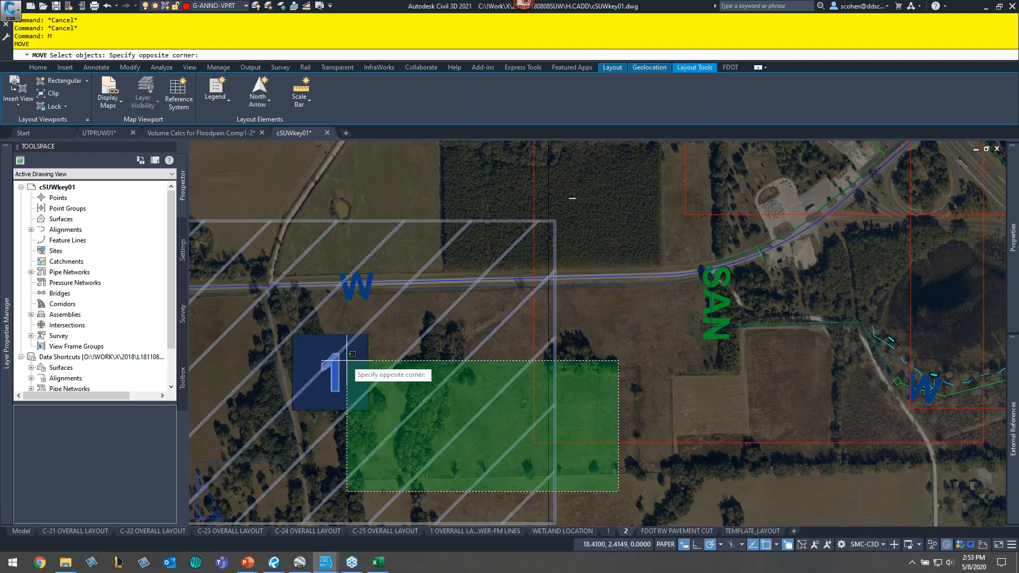
click(347, 361)
key(Return)
click(549, 524)
middle_drag(854, 448, 650, 458)
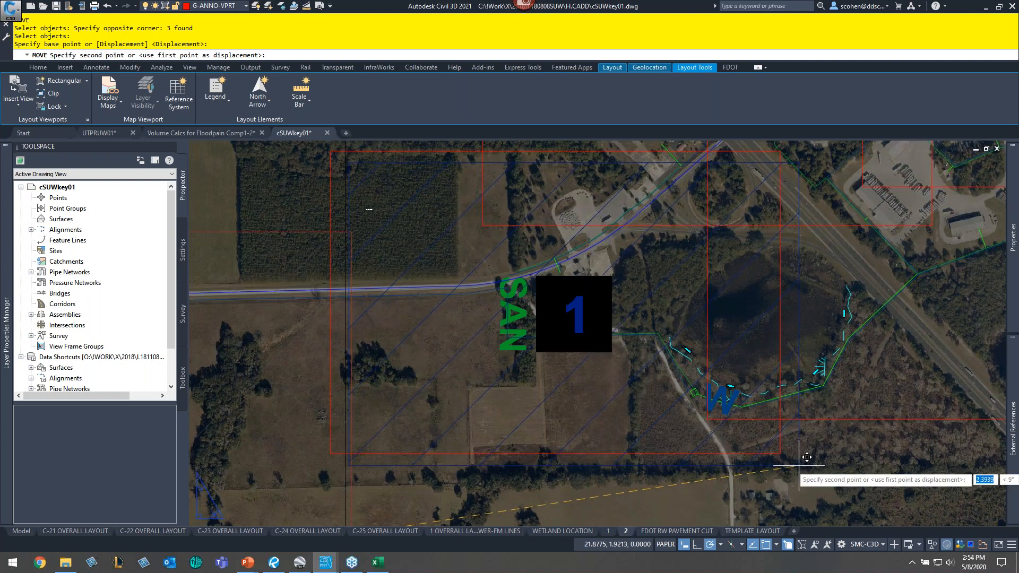
click(535, 298)
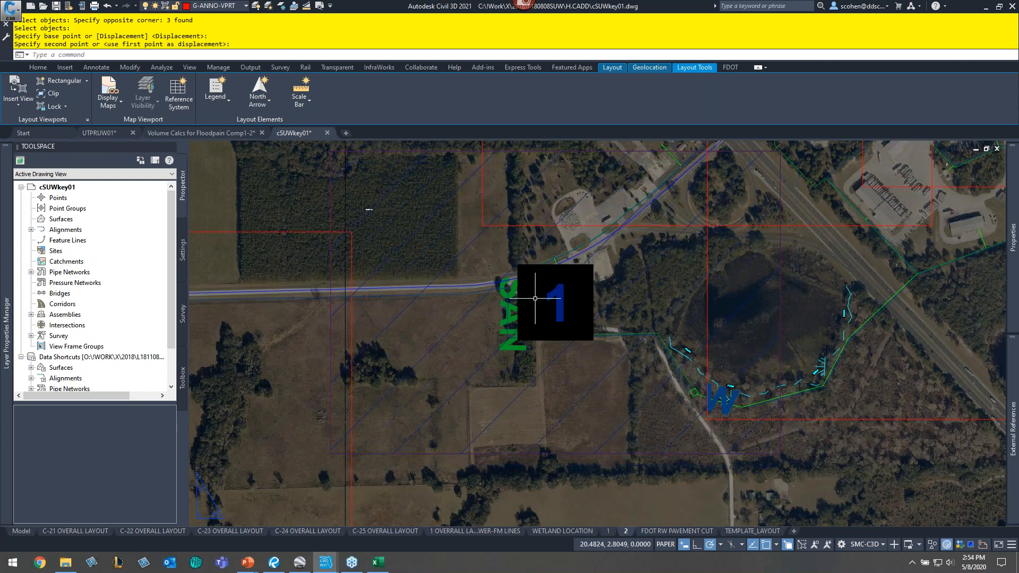
- Change the key map label's text to 2
double_click(535, 298)
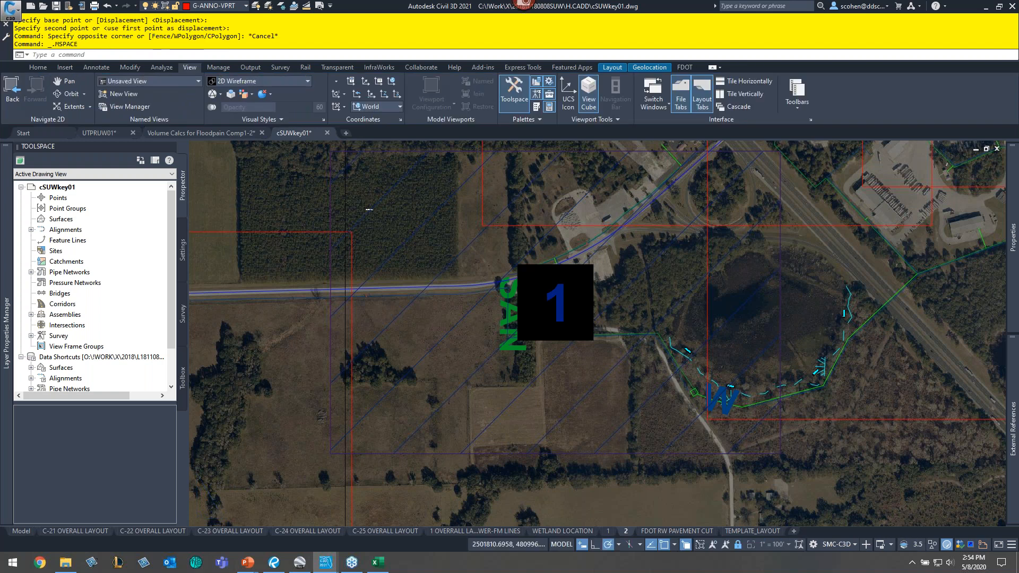
scroll(754, 429, down, 2)
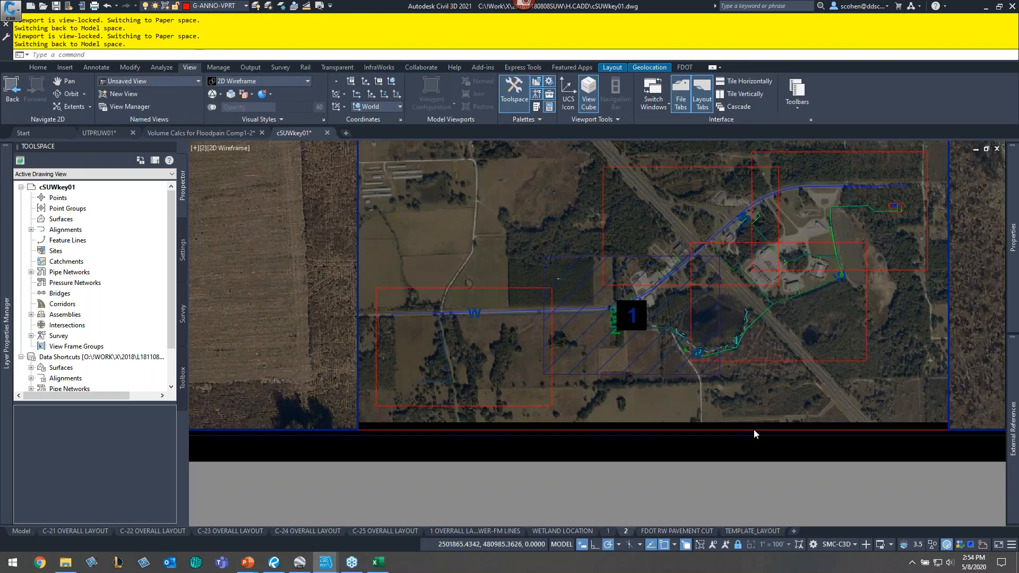
double_click(754, 429)
click(648, 322)
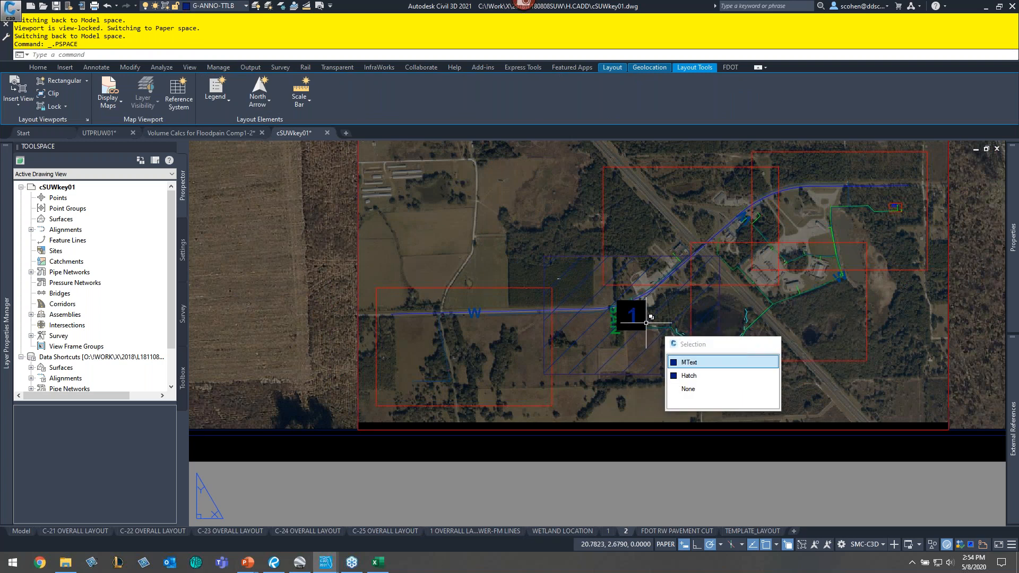
key(Escape)
click(642, 327)
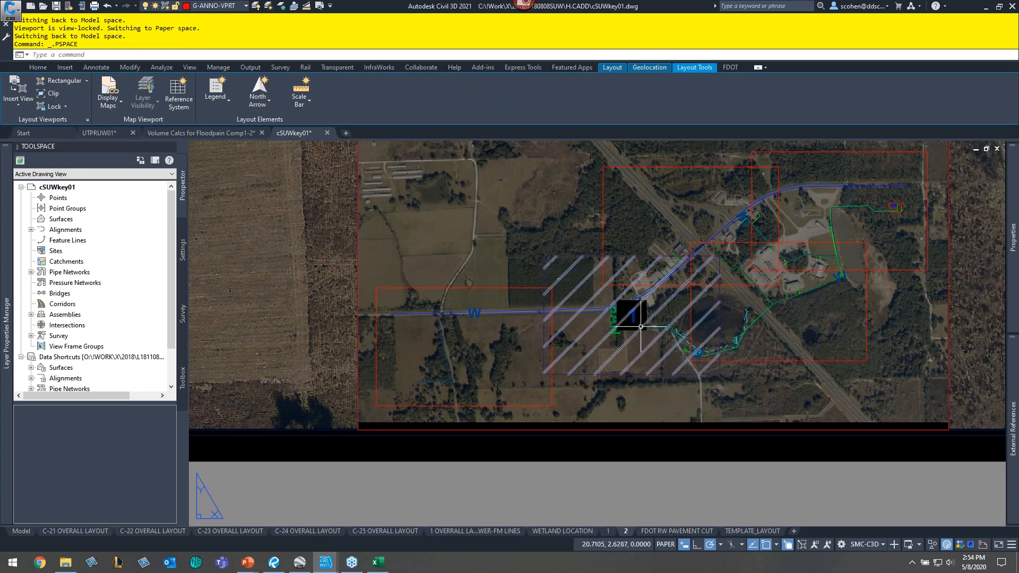
key(Escape)
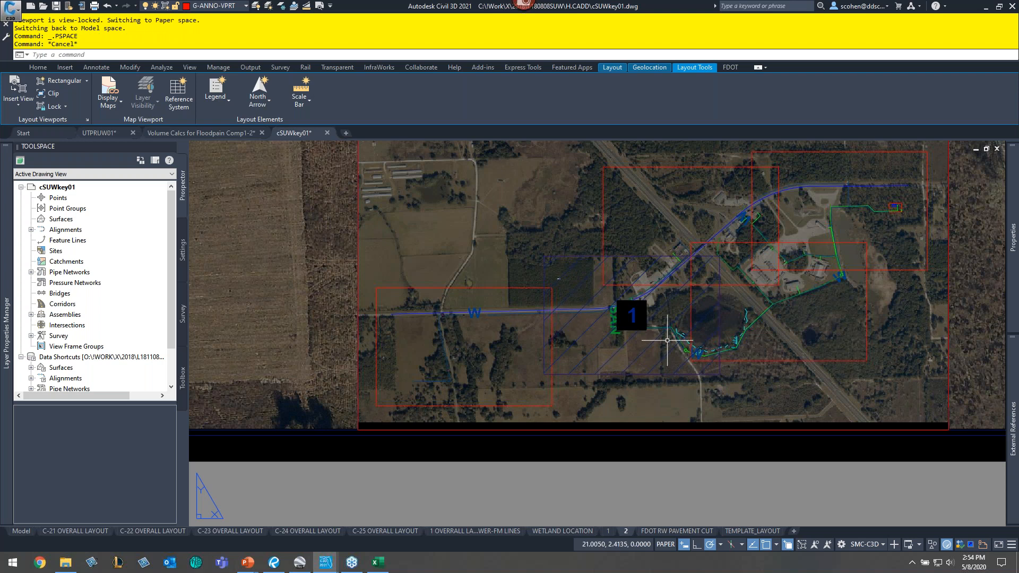
click(632, 319)
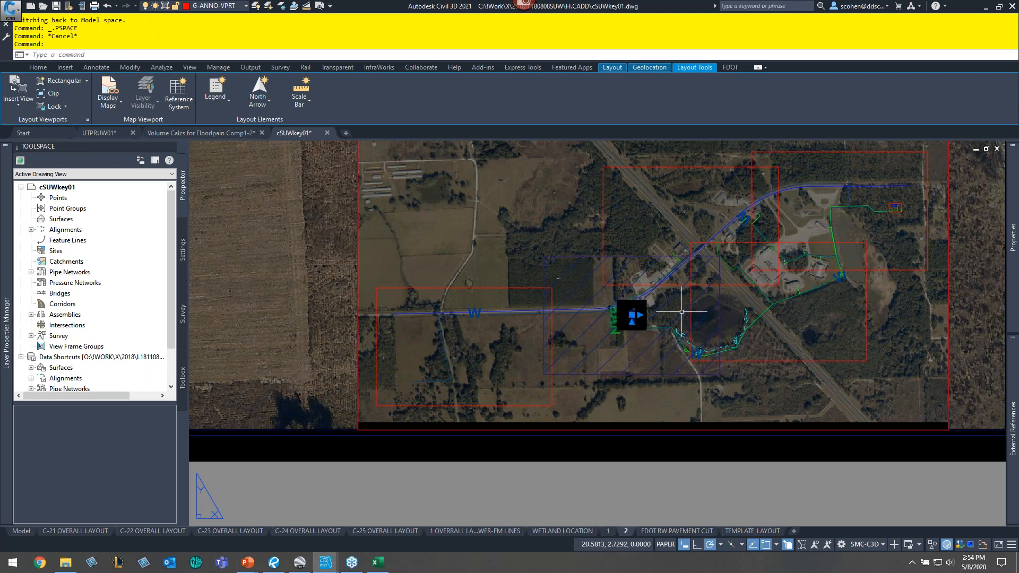
key(ctrl+1)
click(874, 293)
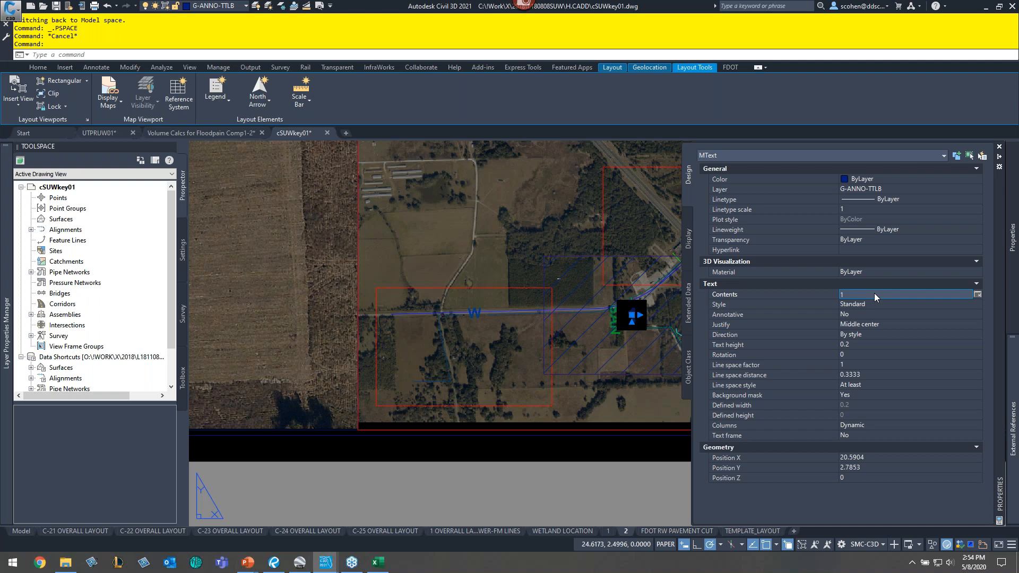
click(978, 295)
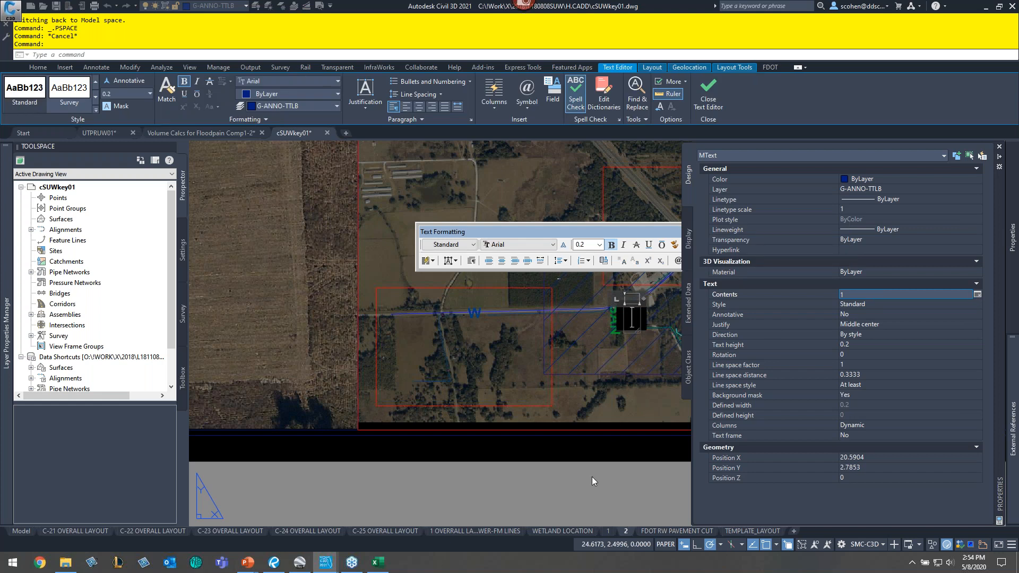
text(2)
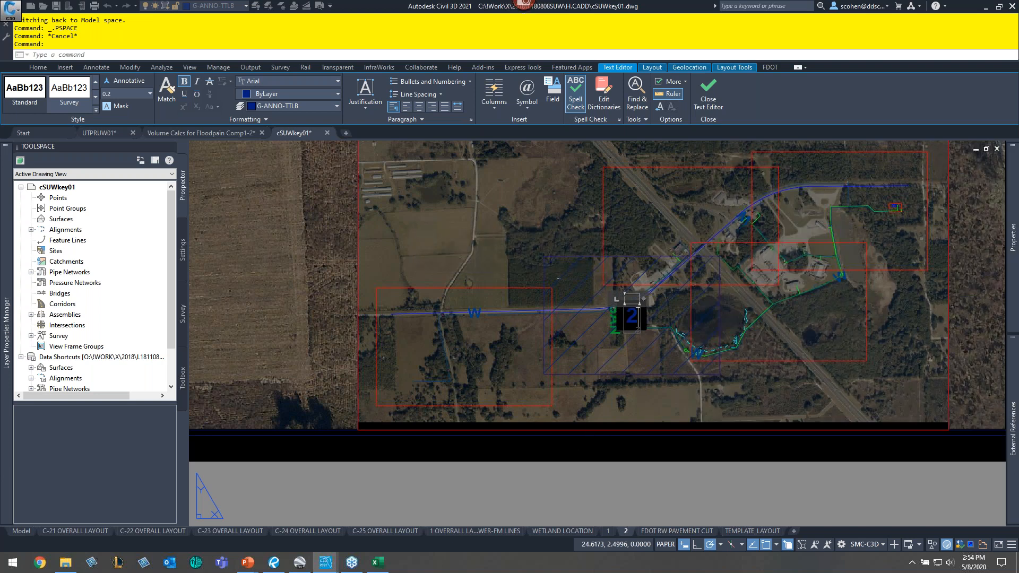
click(623, 486)
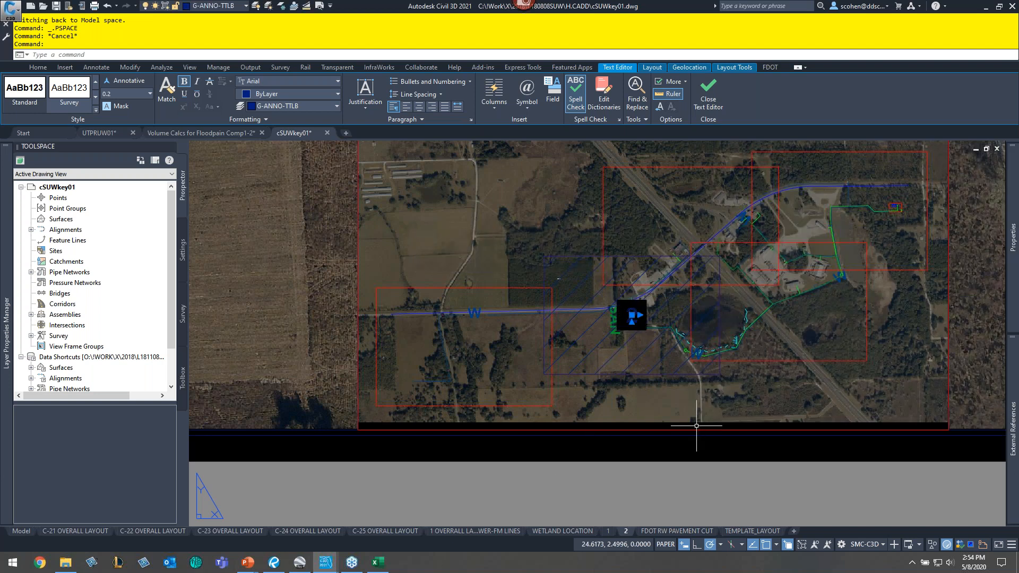
key(Escape)
key(Escape)
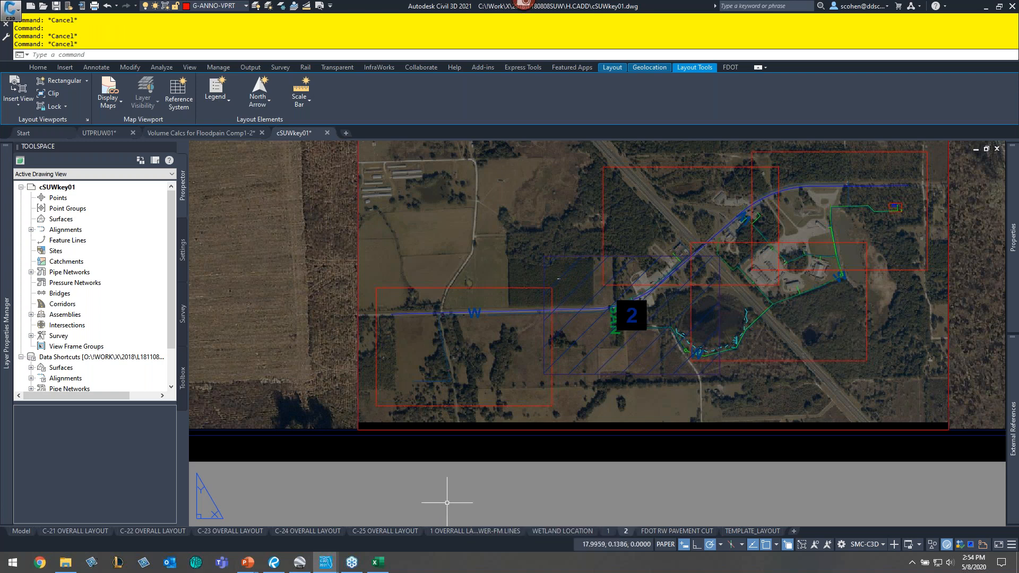
- Switch to the PowerPoint presentation and advance to the next slide
middle_click(558, 279)
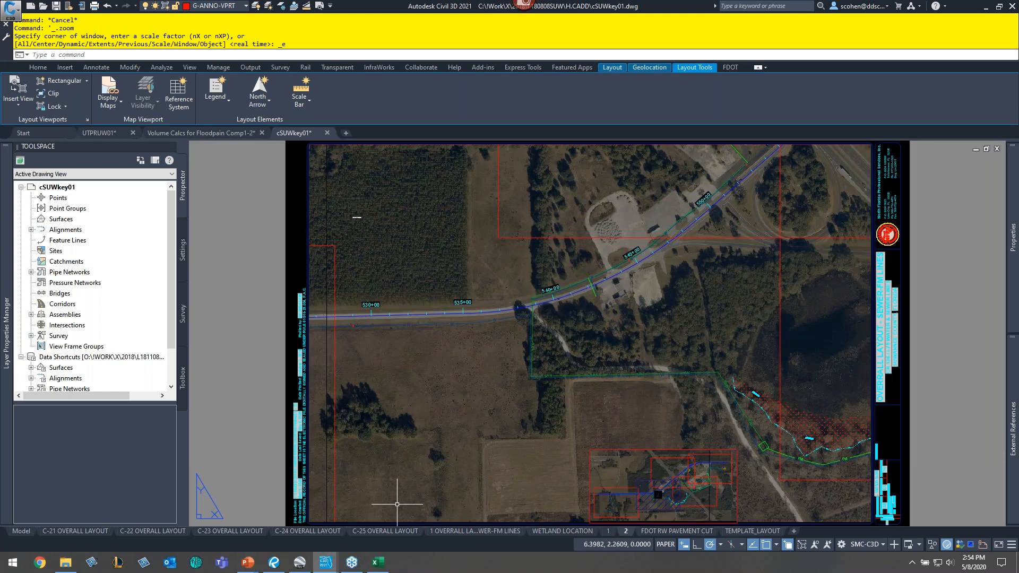
key(alt+Tab)
key(alt+Tab)
key(Right)
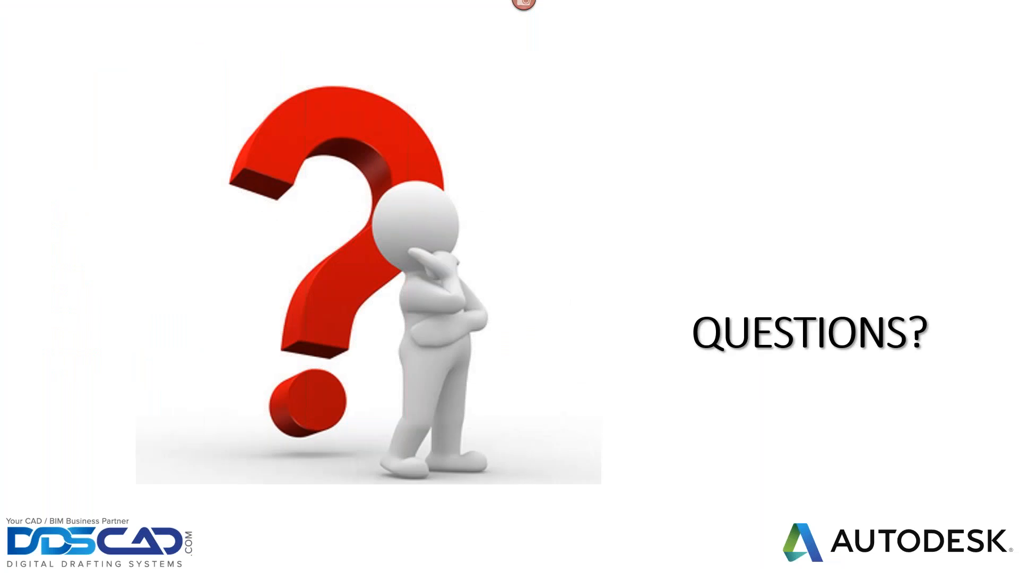
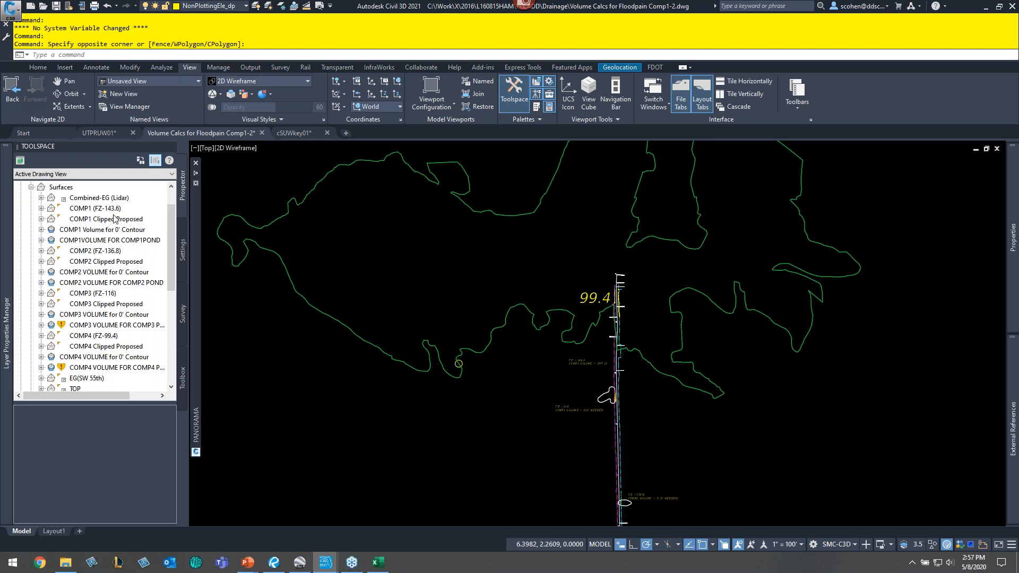
- Inspect the COMP1 surfaces in Prospector and the properties of the pond polyline near the road
click(109, 210)
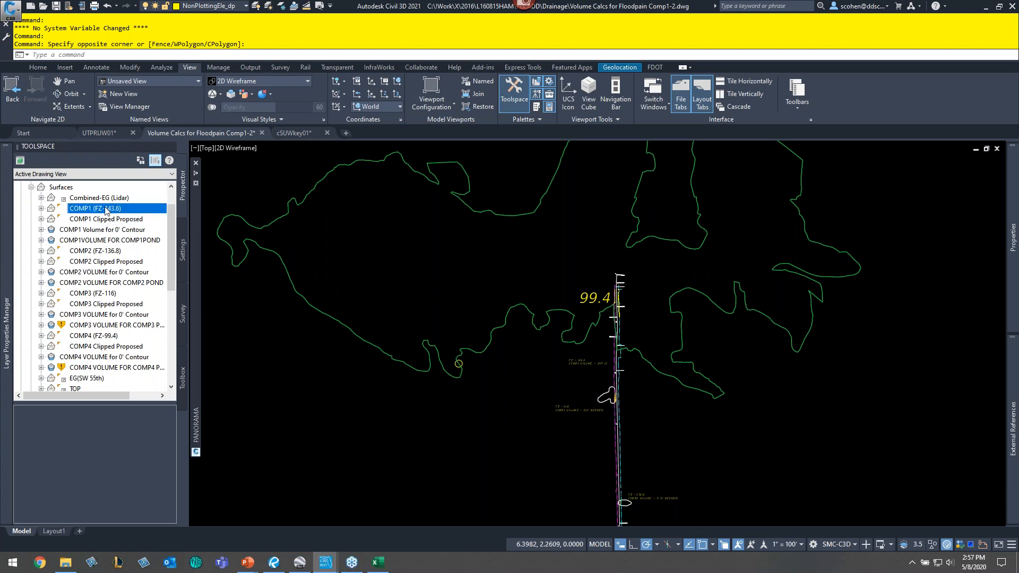
click(103, 222)
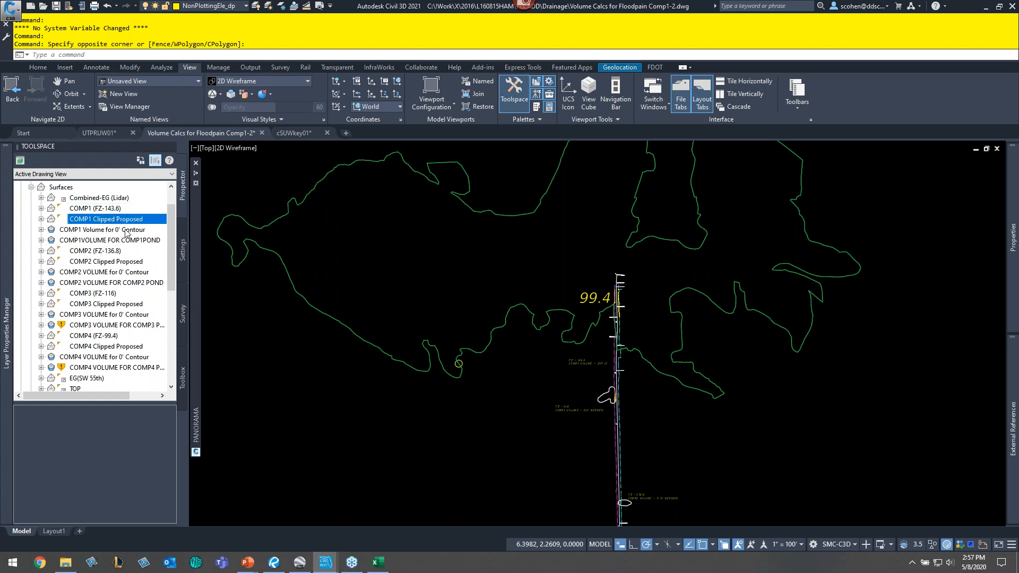
click(76, 242)
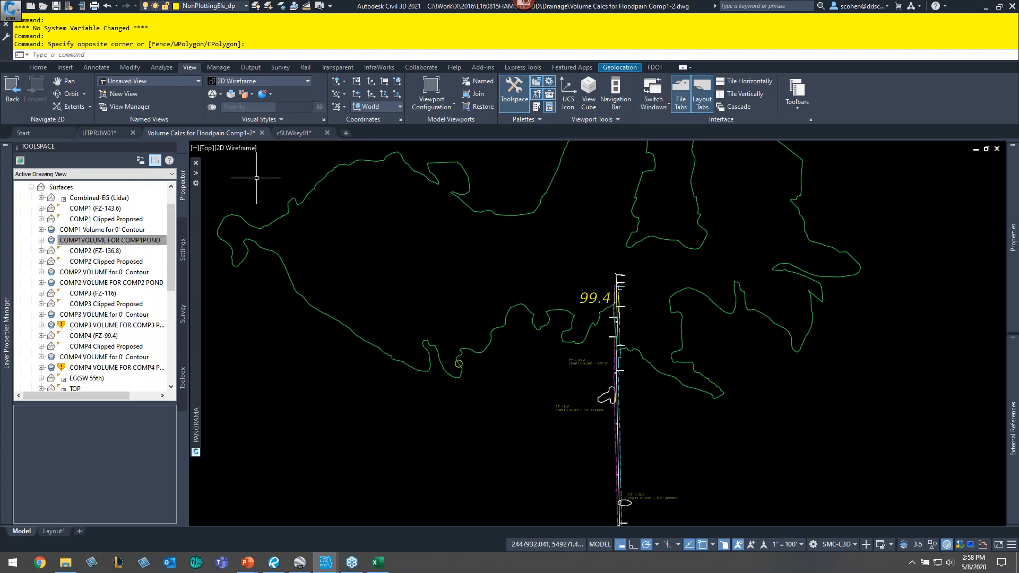
click(1009, 36)
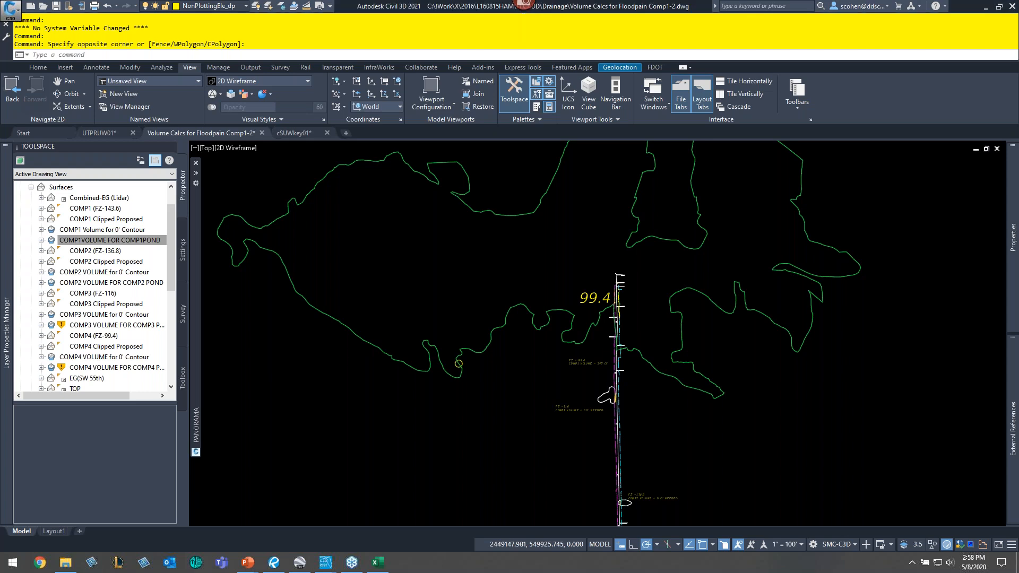
middle_drag(513, 393, 333, 387)
middle_drag(468, 404, 421, 233)
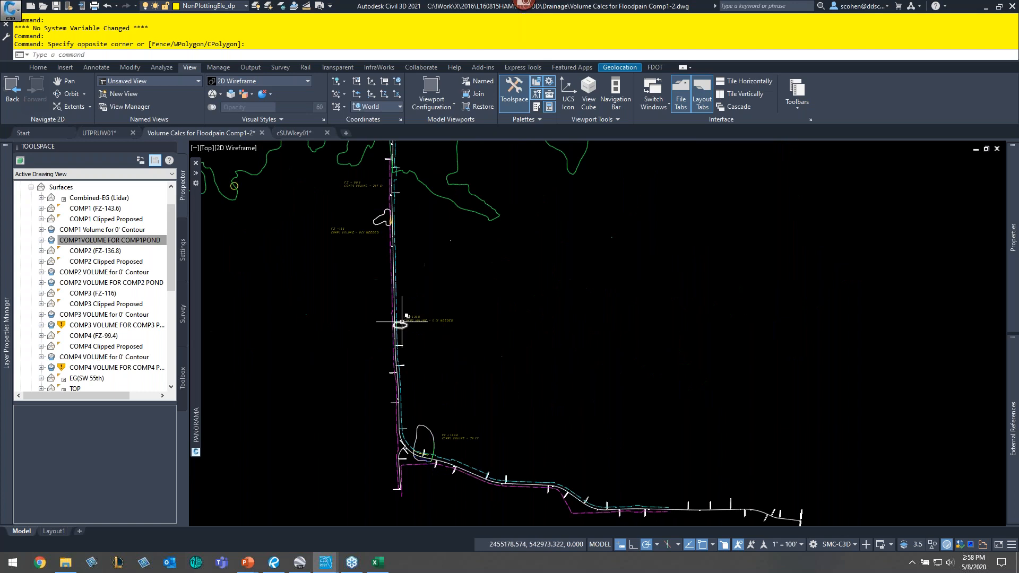
scroll(402, 322, up, 3)
click(406, 330)
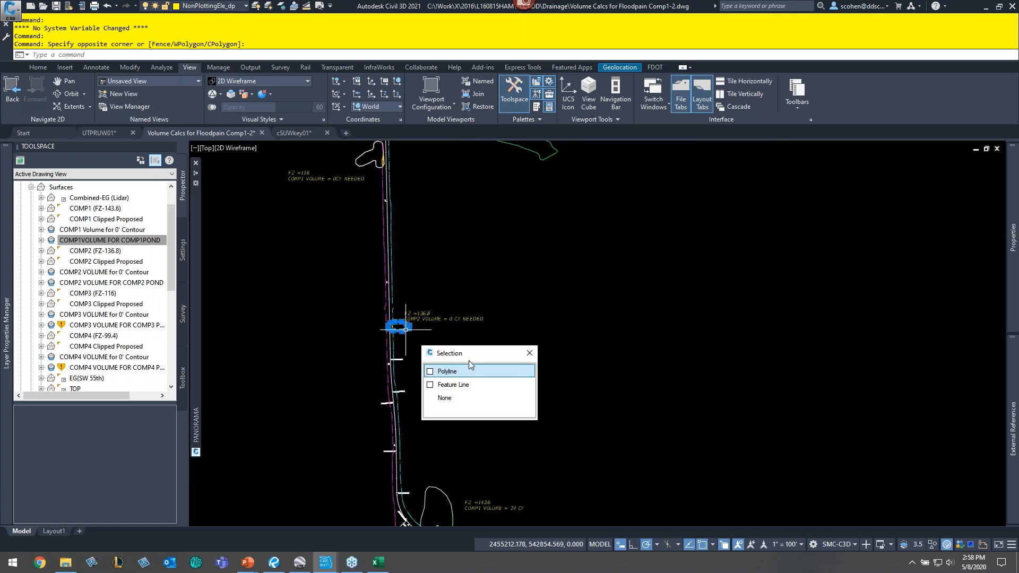
key(Escape)
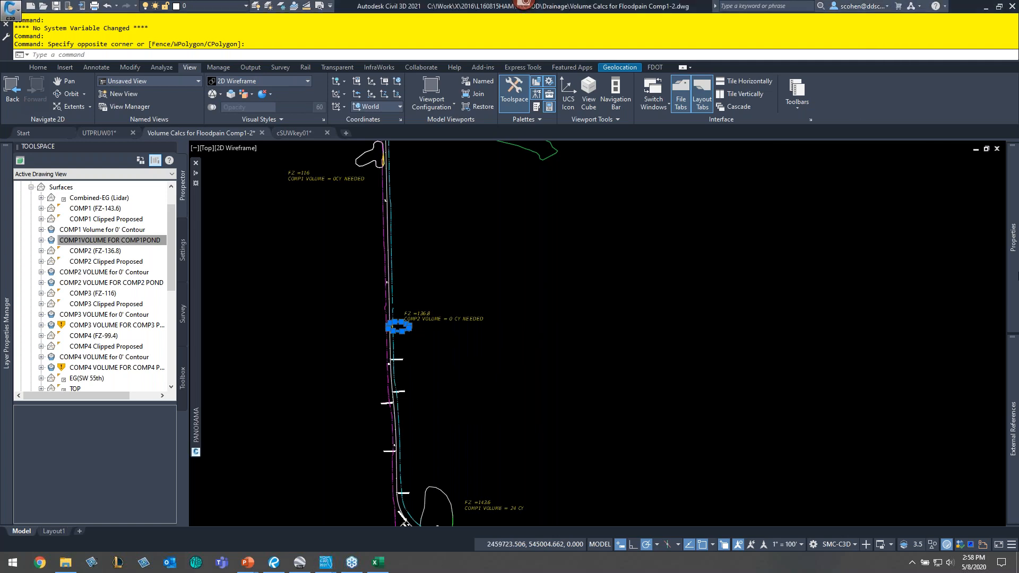
mouse_move(1013, 237)
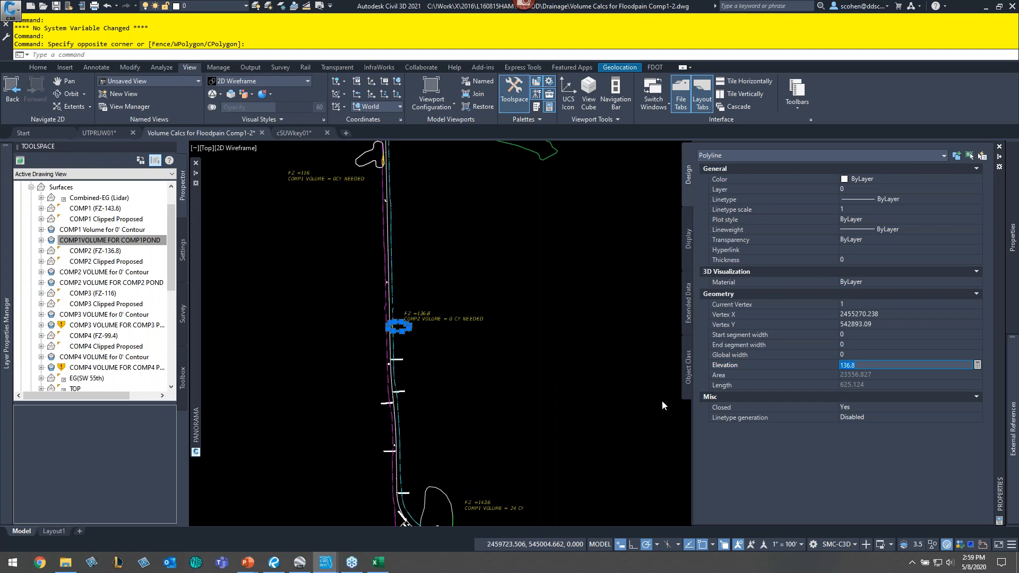
key(Escape)
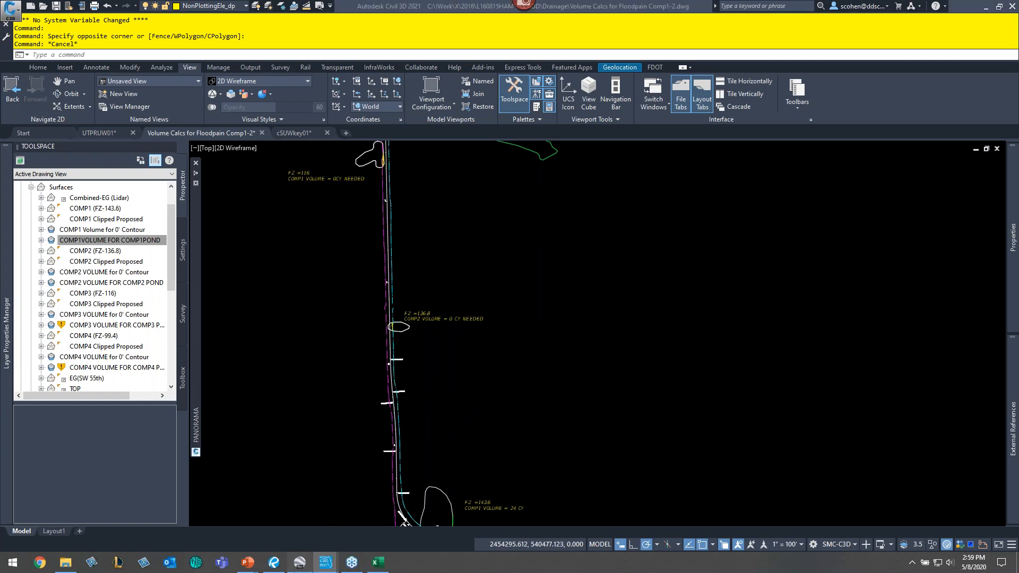
- Switch to Google Earth and browse the FEMA flood hazard layers and flood zones around the site
key(alt+Tab)
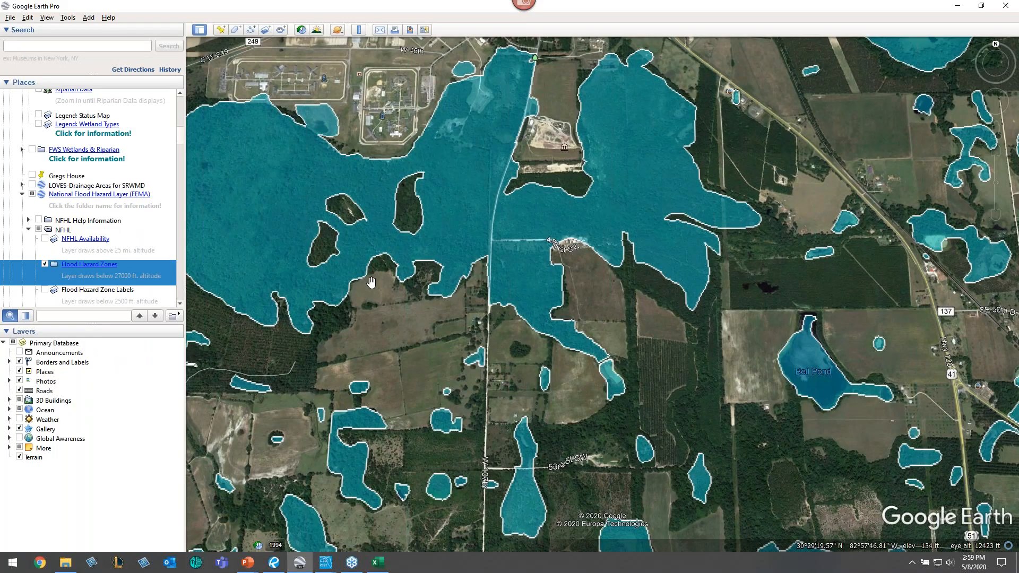
scroll(133, 258, up, 1)
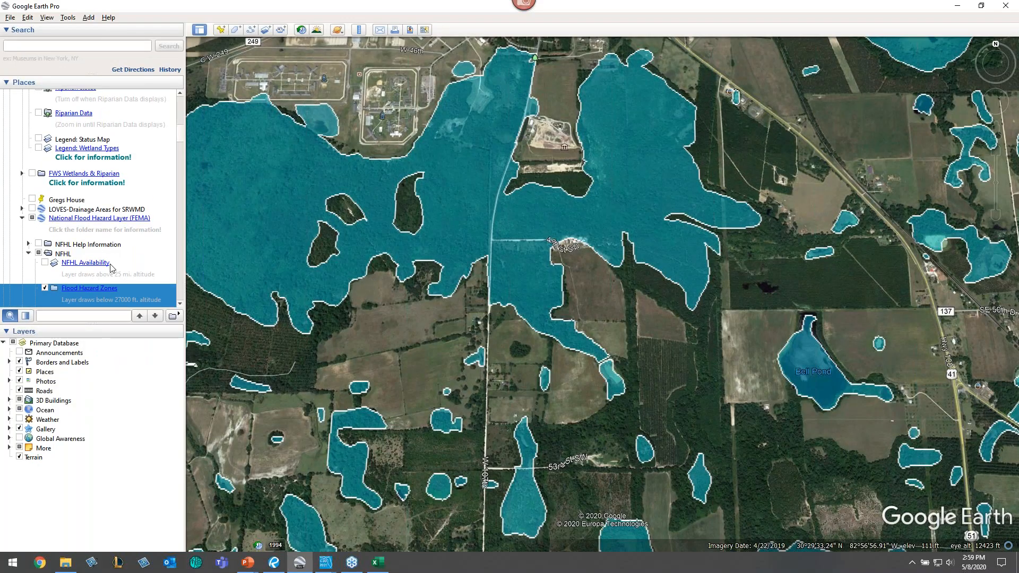
scroll(105, 266, up, 4)
scroll(103, 263, up, 6)
scroll(95, 252, down, 11)
scroll(89, 244, down, 6)
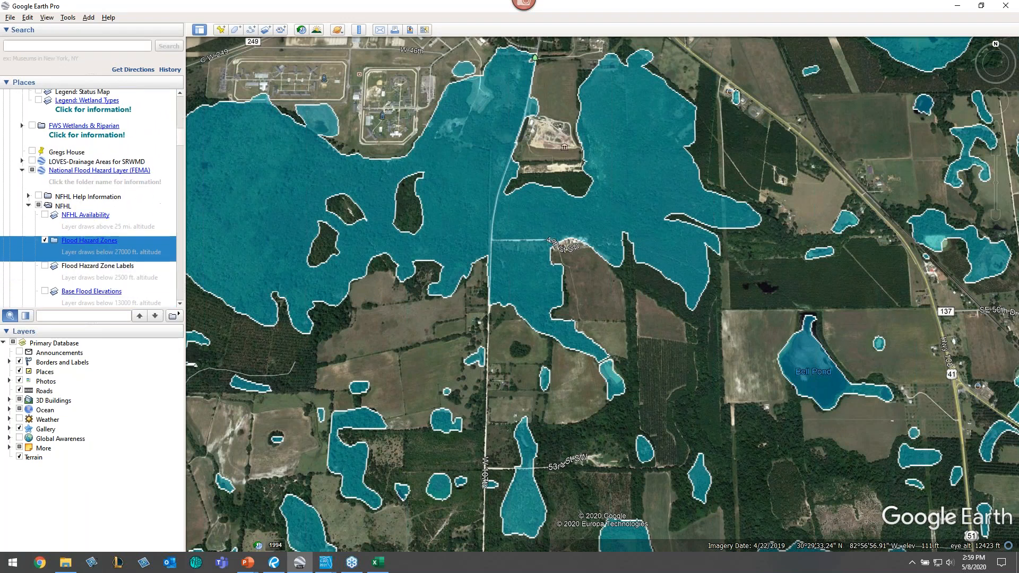
scroll(109, 228, down, 4)
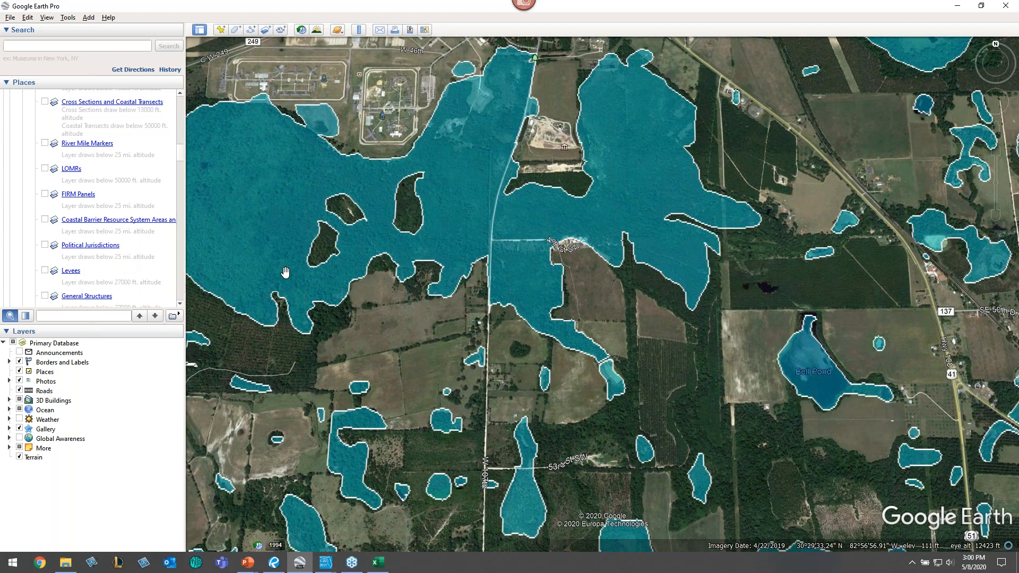
drag(518, 515, 463, 355)
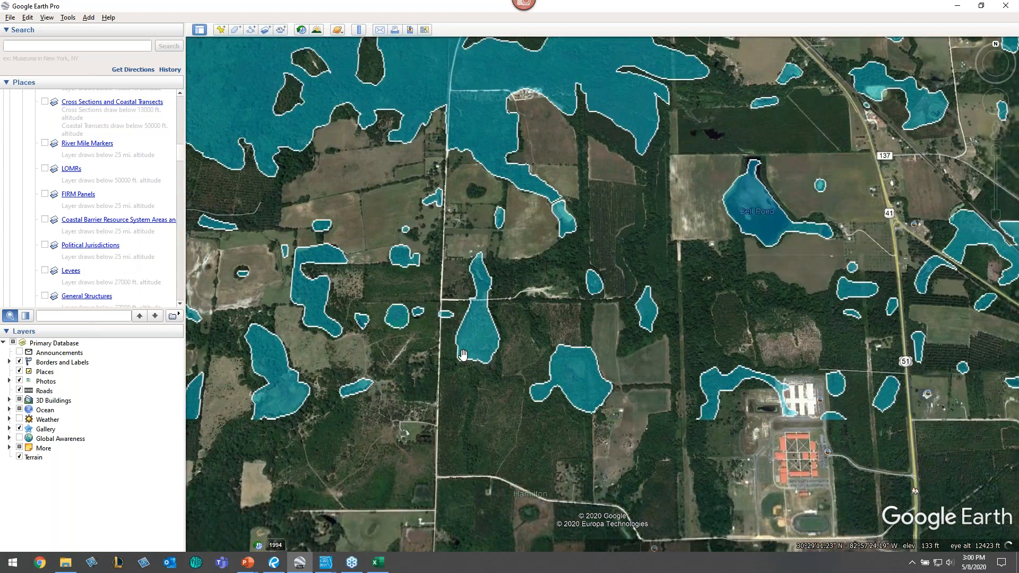
drag(436, 487, 363, 401)
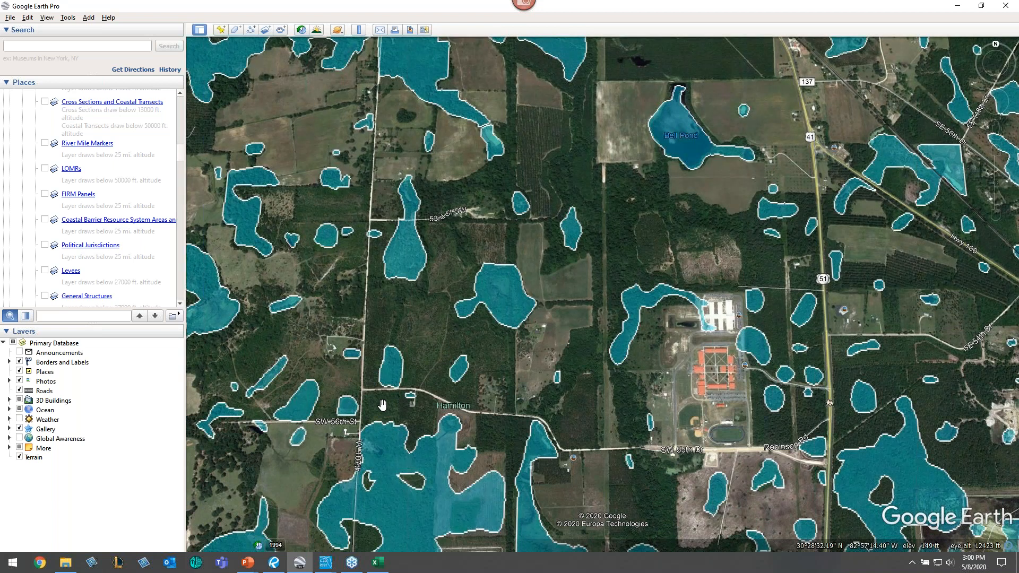
key(alt+Tab)
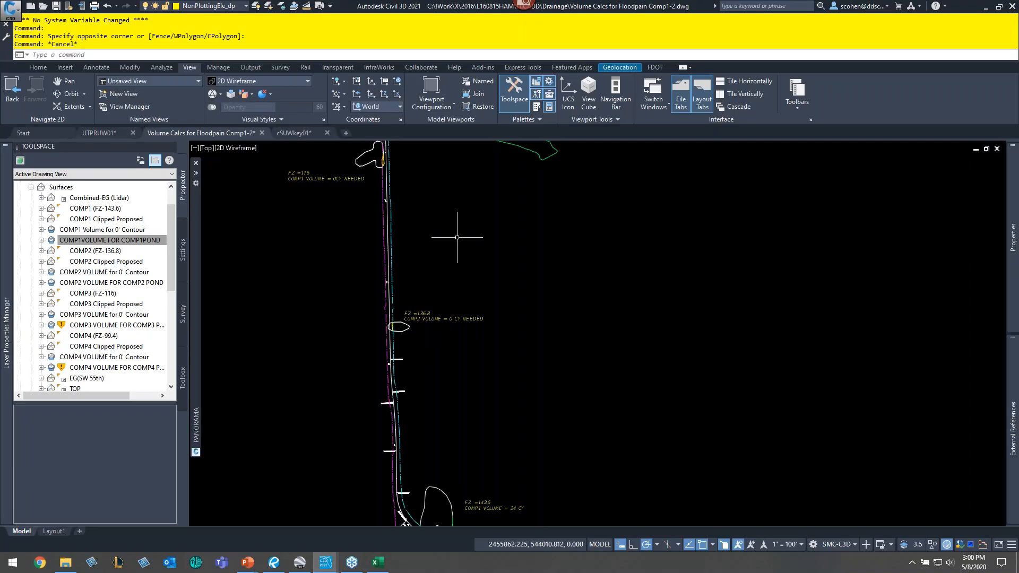
scroll(457, 237, down, 5)
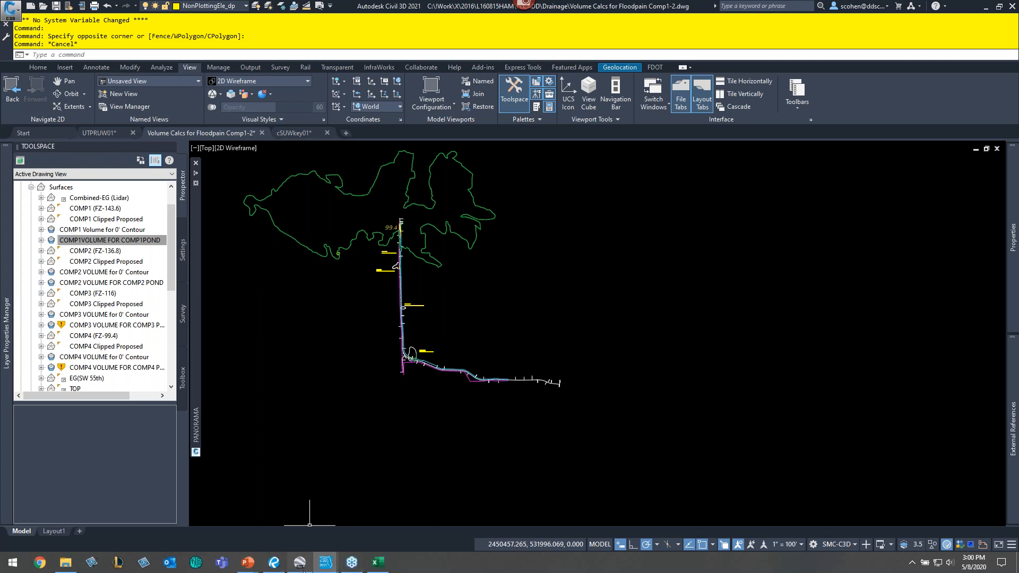
- Switch to Google Earth and trace a Ruler polygon around the outline of the large flood-zone pond
click(303, 570)
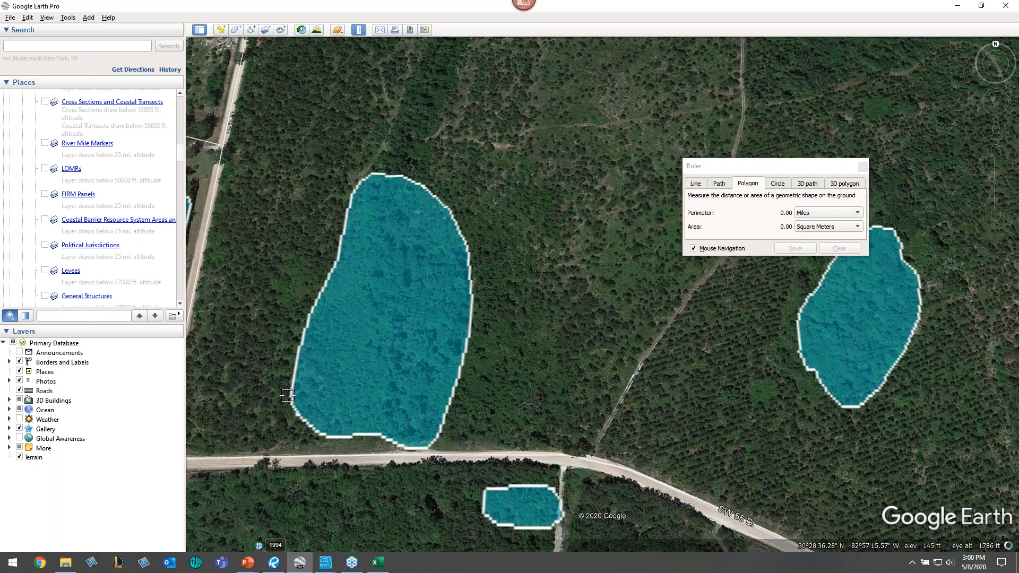
click(288, 396)
click(307, 328)
click(335, 261)
click(349, 211)
click(370, 173)
click(409, 177)
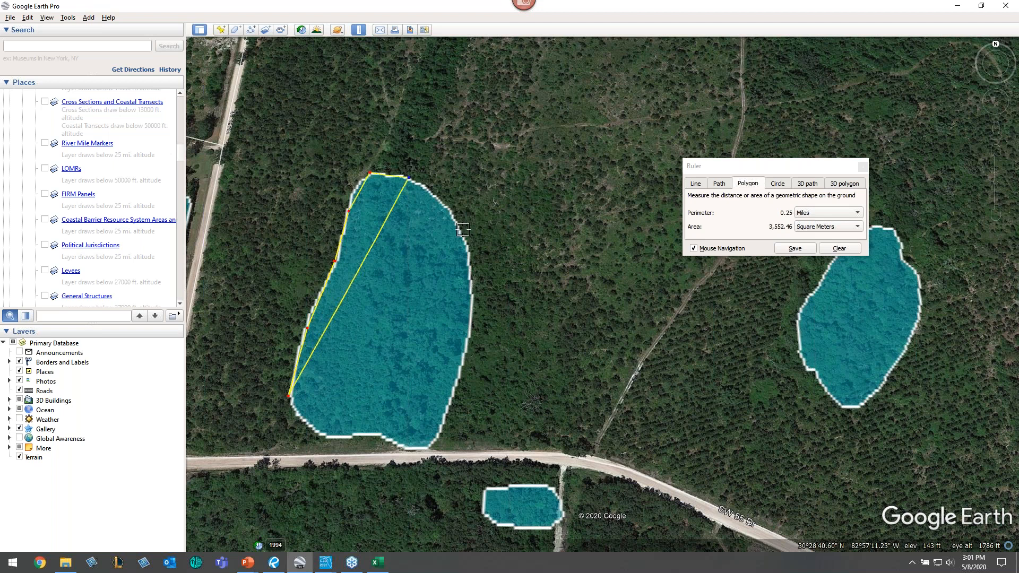
click(462, 231)
click(471, 319)
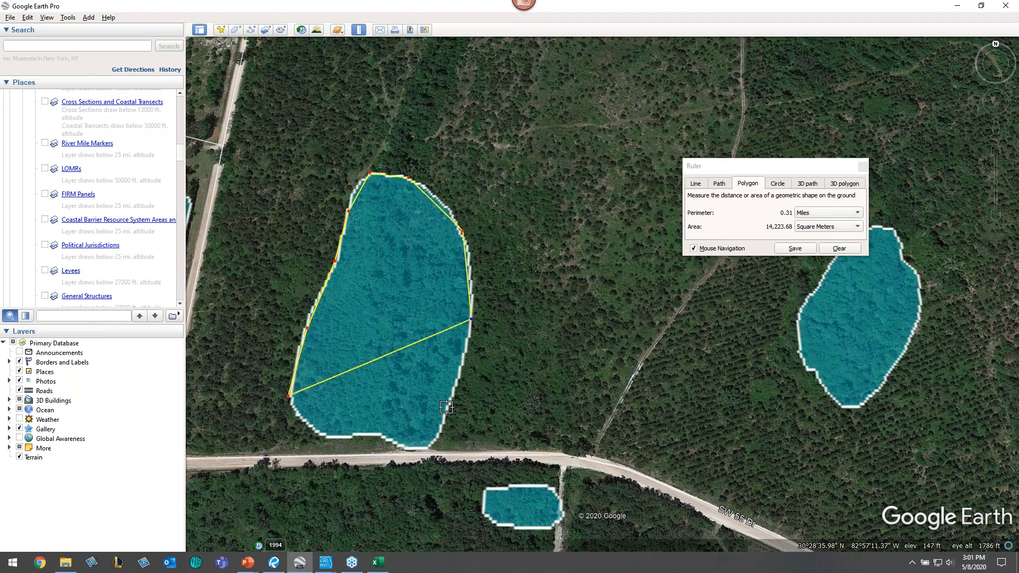
click(447, 407)
click(431, 448)
click(402, 447)
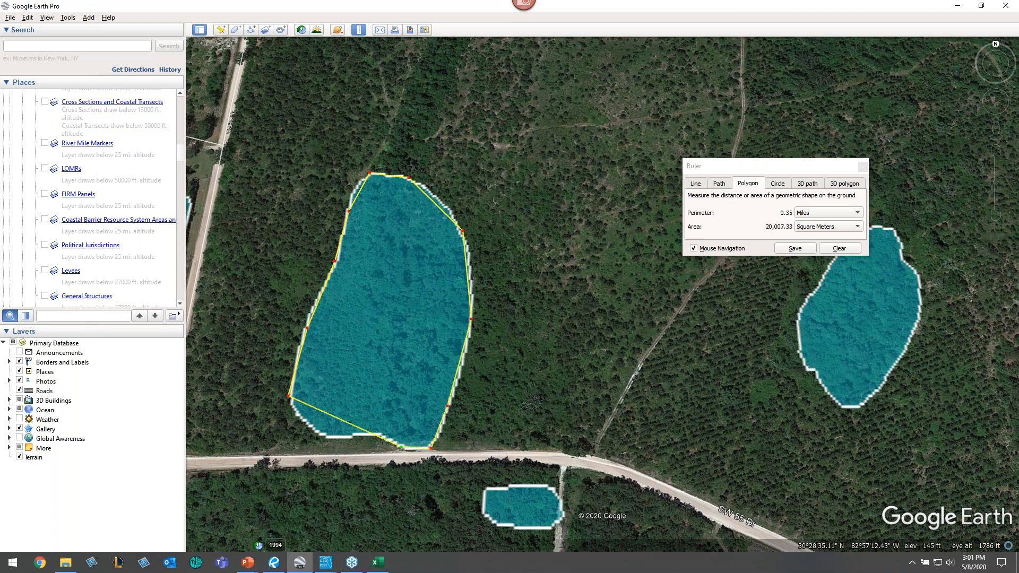
click(361, 436)
click(334, 437)
click(308, 427)
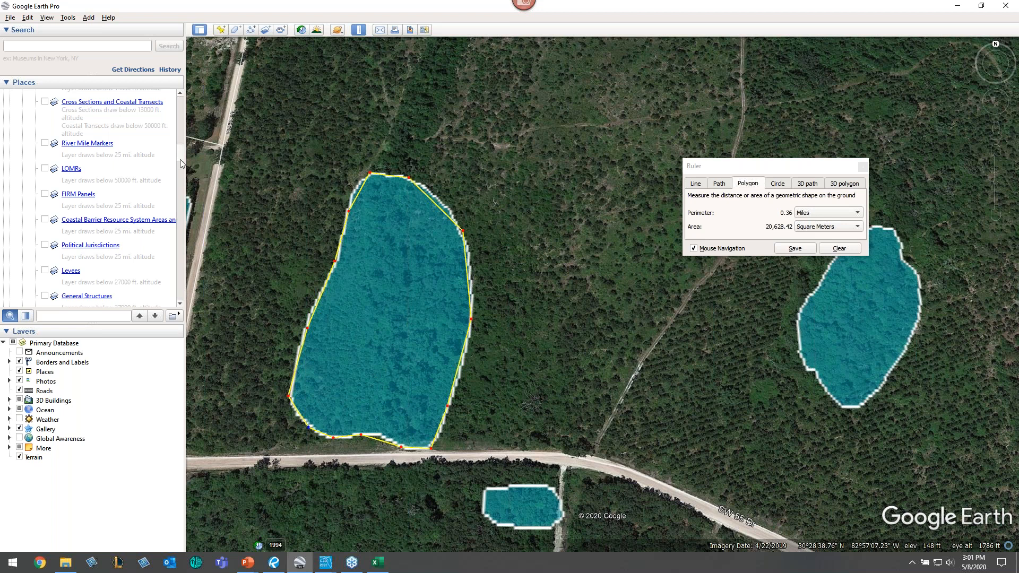
- Save the traced polygon as a place named fpln1
click(795, 249)
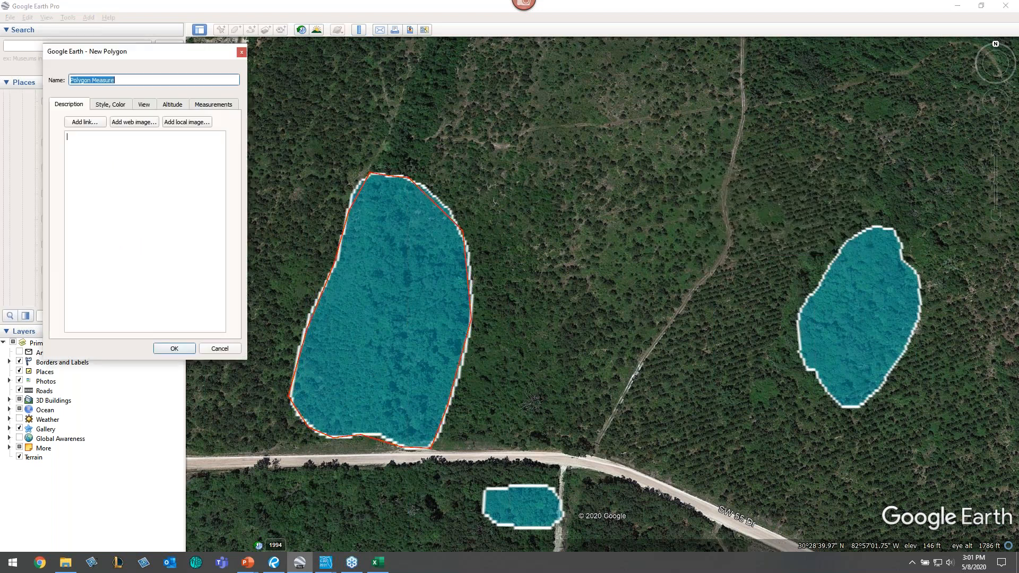
text(fpl)
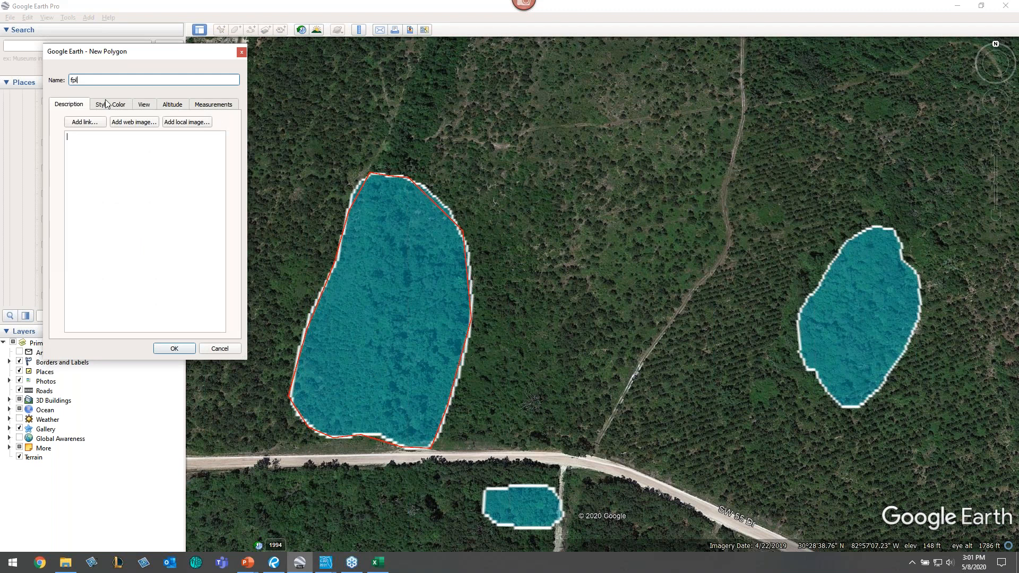
text(n1)
click(171, 348)
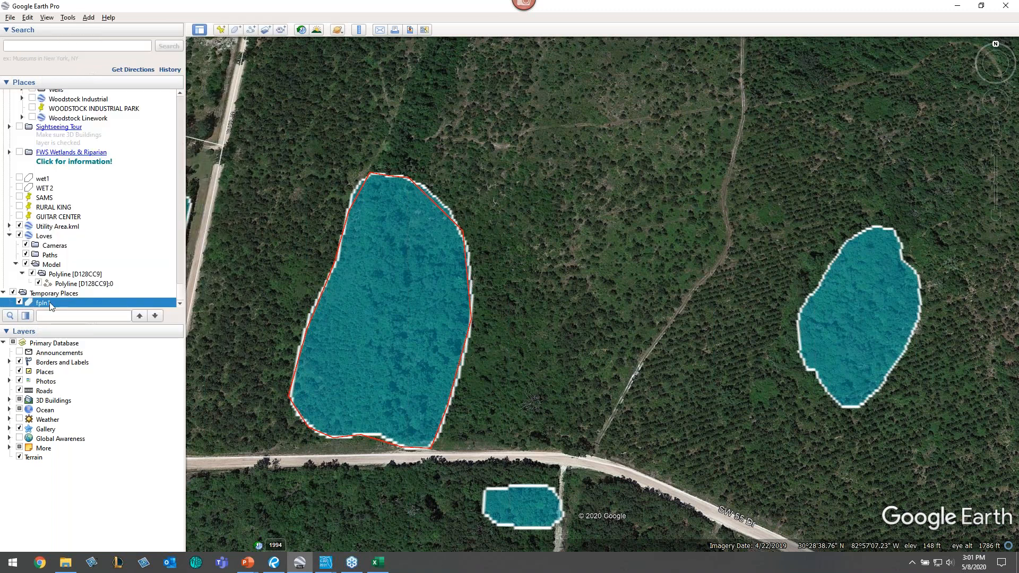
right_click(50, 306)
click(182, 188)
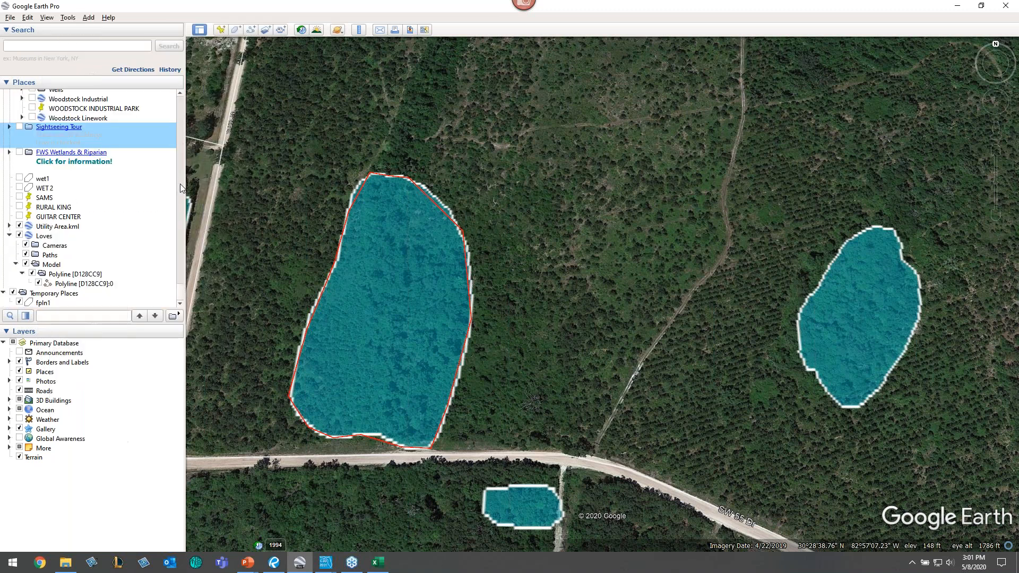
click(182, 189)
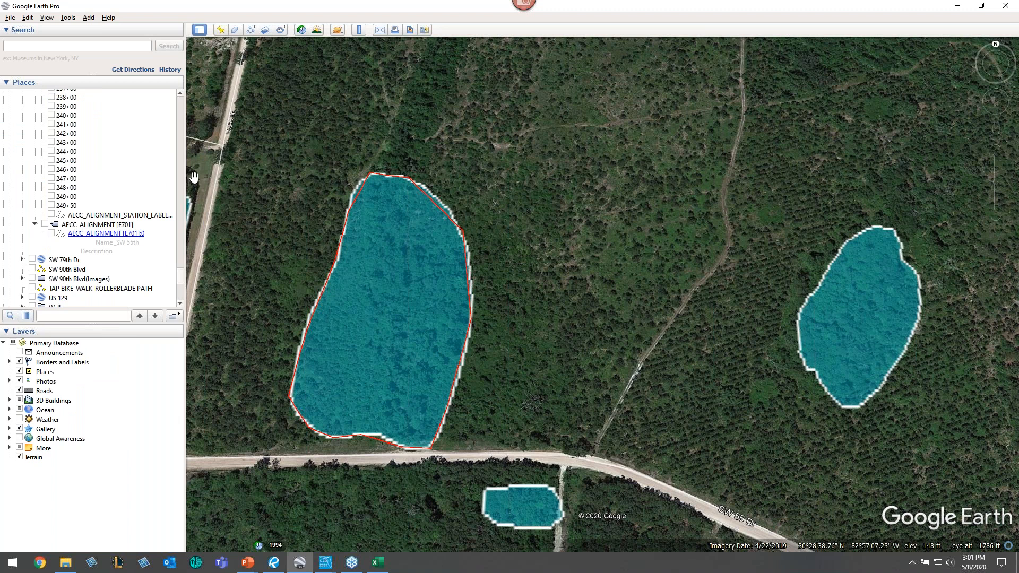
scroll(107, 238, down, 8)
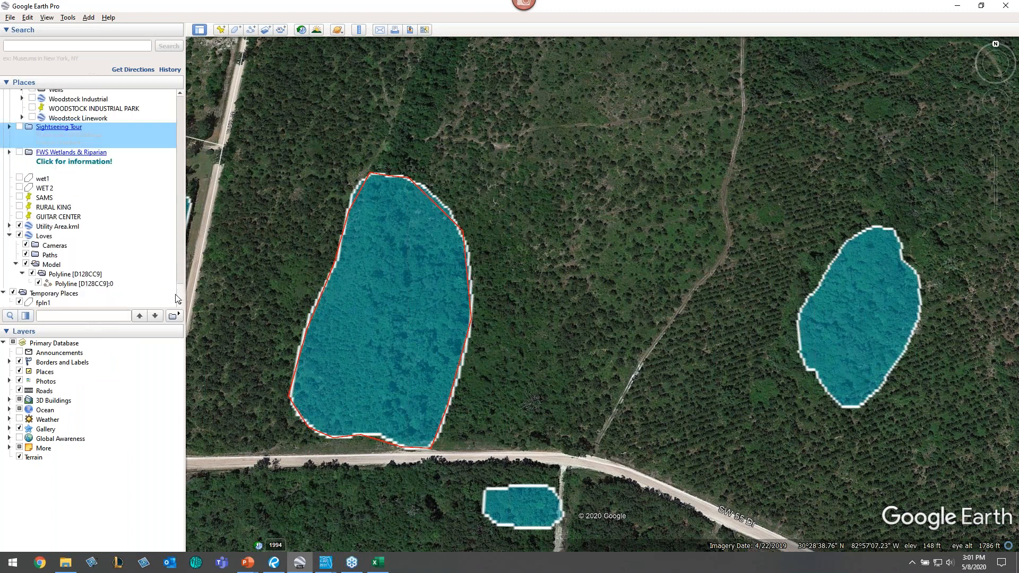
right_click(47, 304)
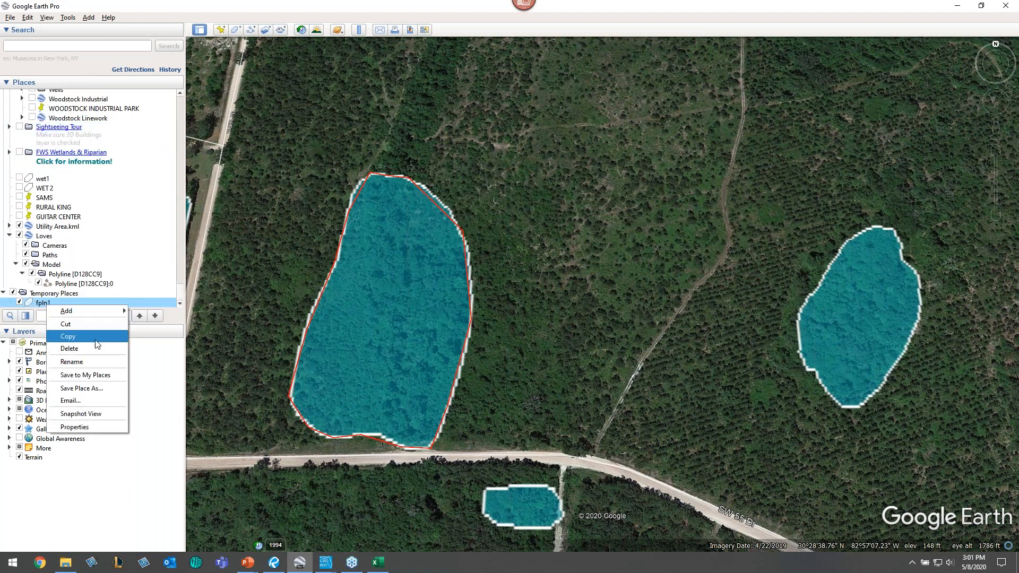
click(80, 388)
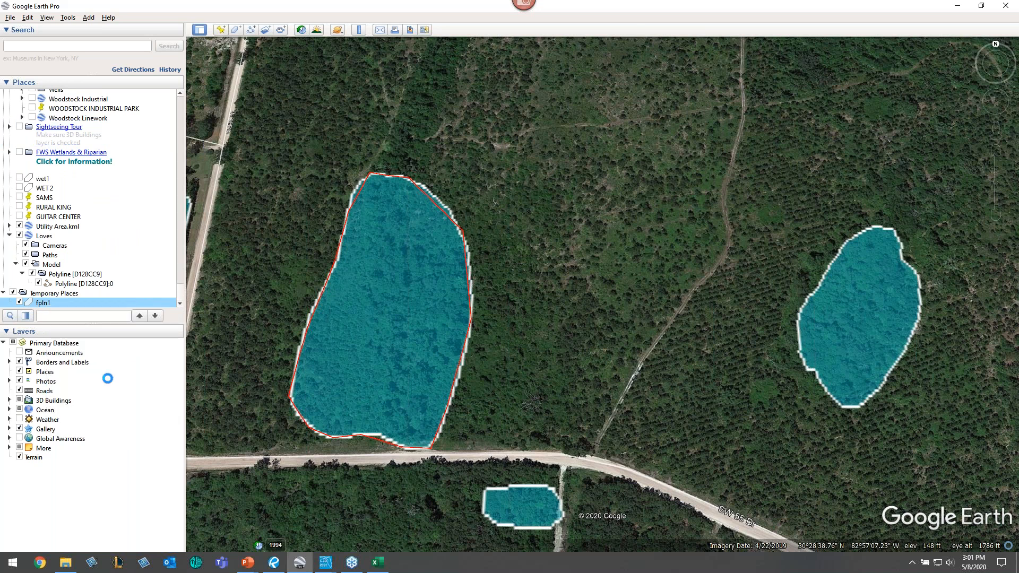
click(130, 258)
click(114, 275)
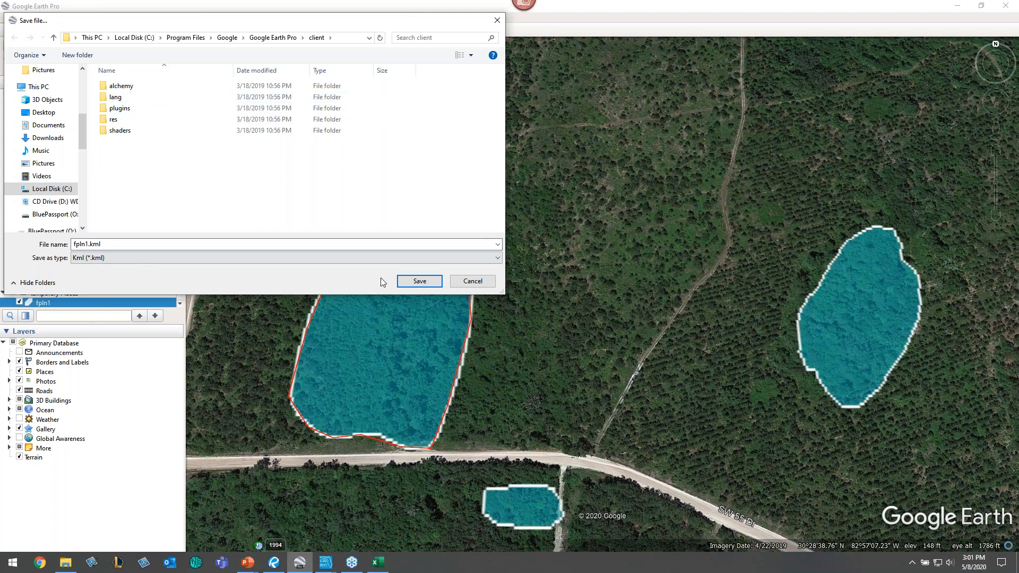
click(476, 284)
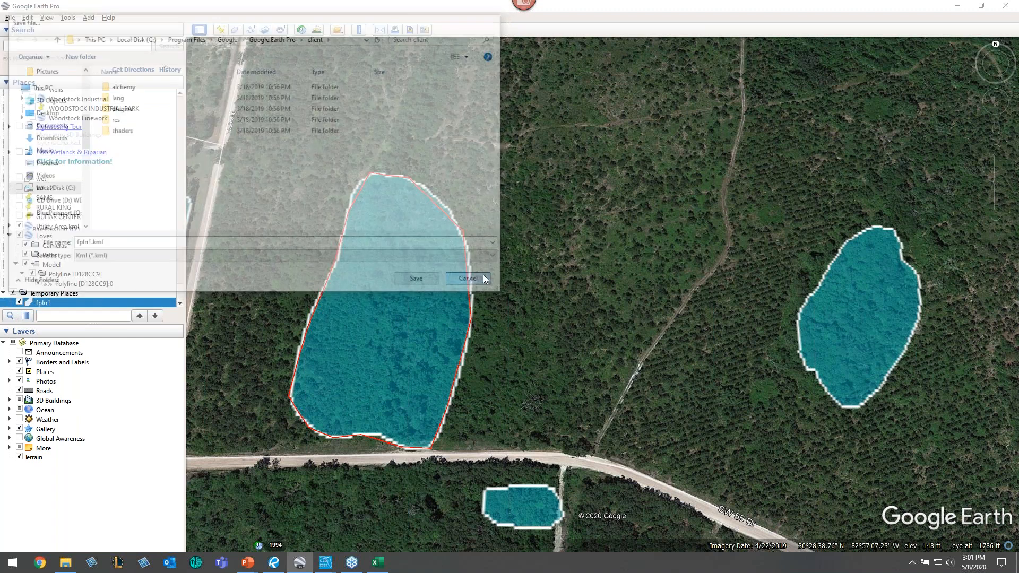
- Minimize Google Earth and PowerPoint and open the OGR2GUI64 folder from the desktop
click(965, 7)
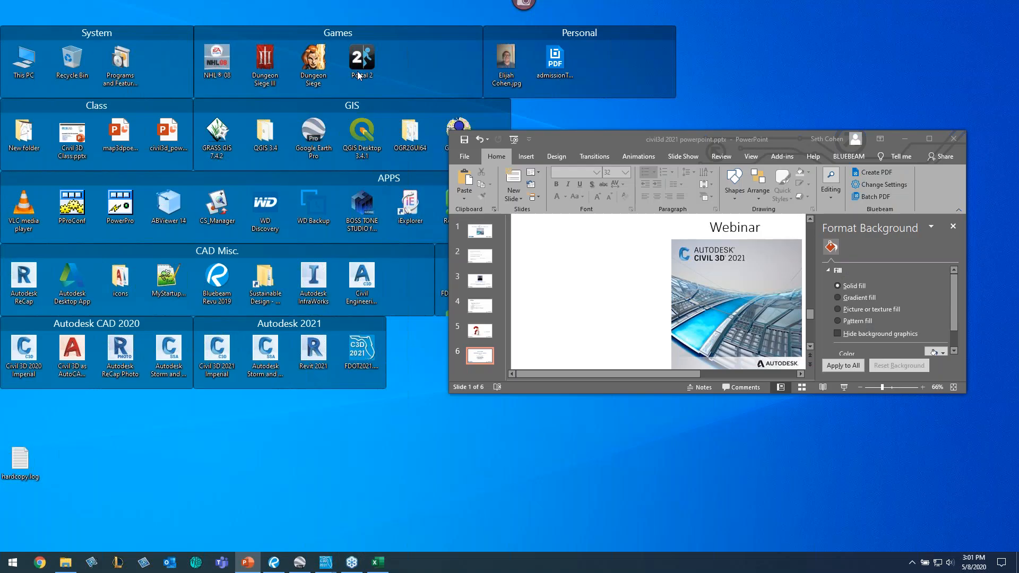
click(906, 139)
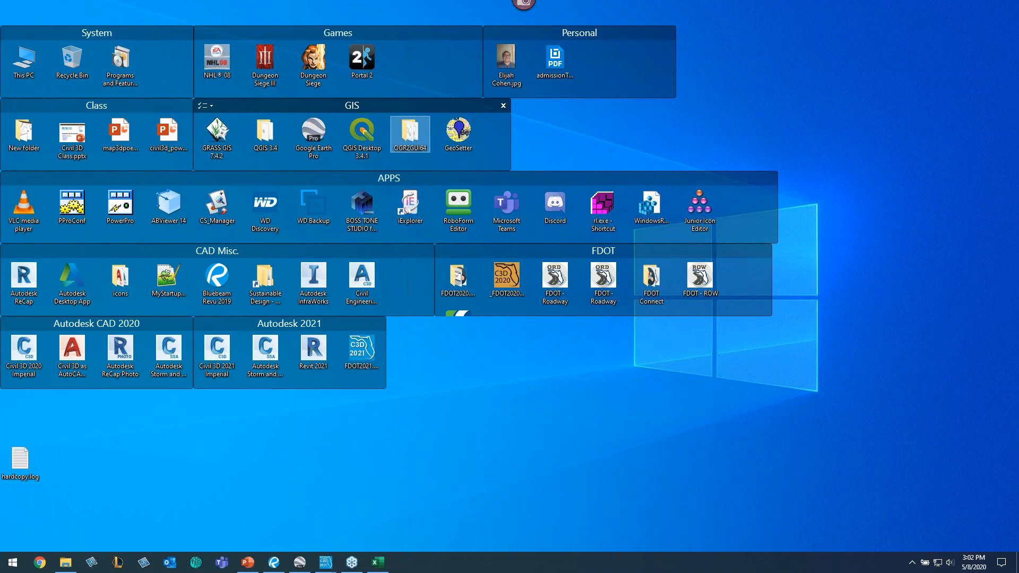
double_click(408, 158)
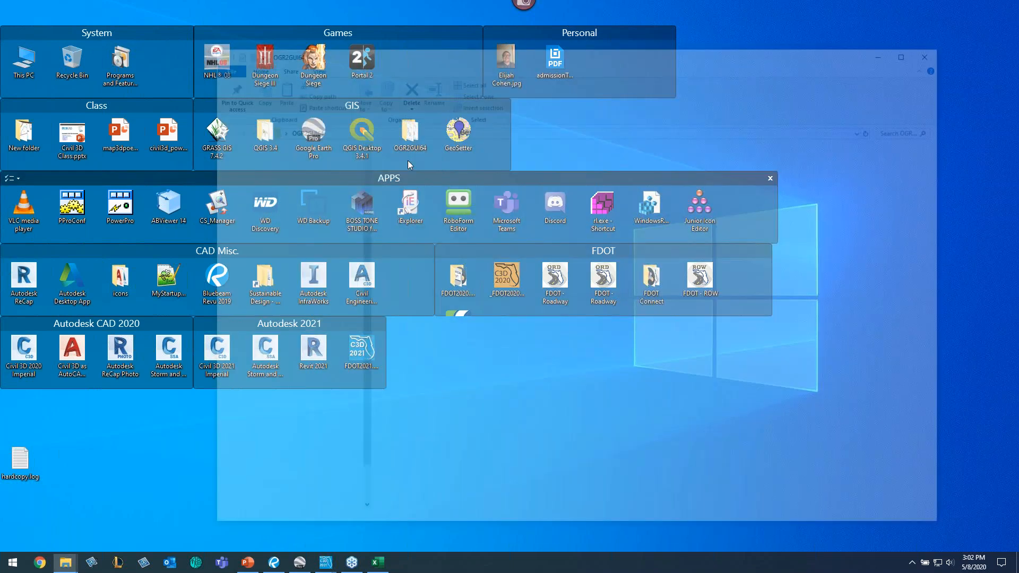
- Launch OGR2GUI64 from its folder and set the source format to KML, then close it and minimize the folder window
double_click(416, 206)
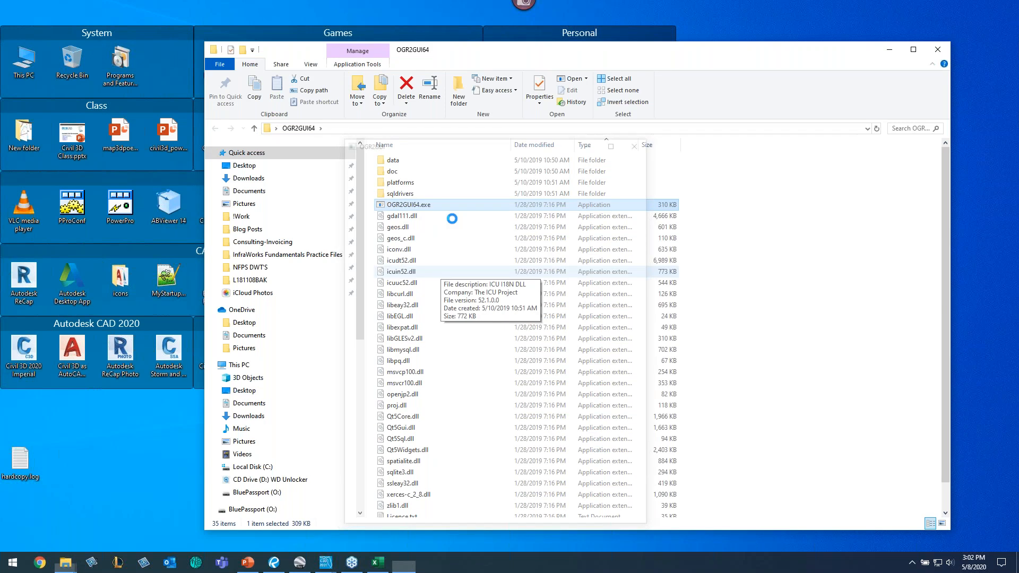
click(449, 193)
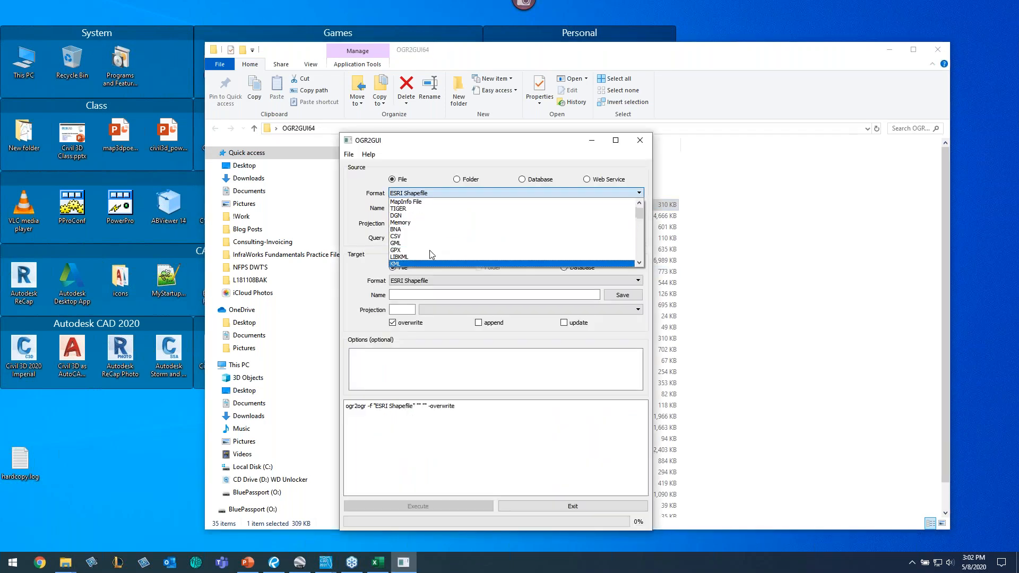
click(409, 263)
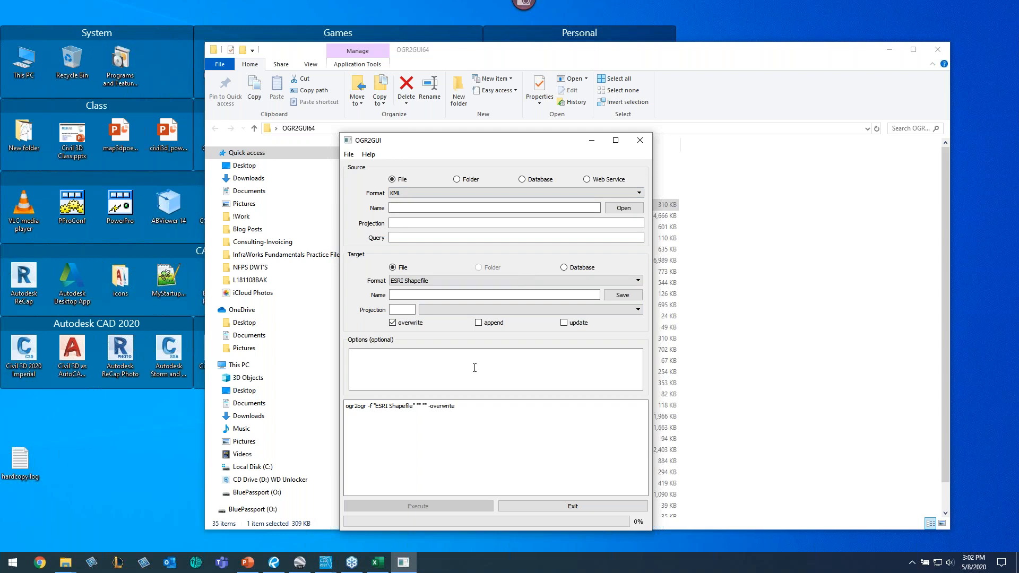
click(644, 145)
click(900, 53)
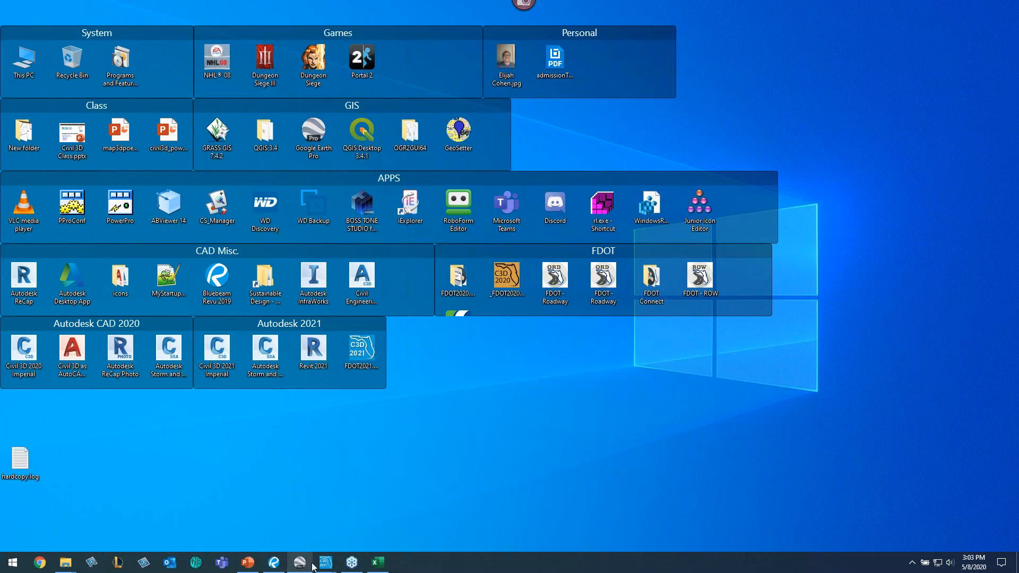
- Switch to the cSUWkey01 drawing and start a rectangle on the layout sheet, then cancel it
click(335, 568)
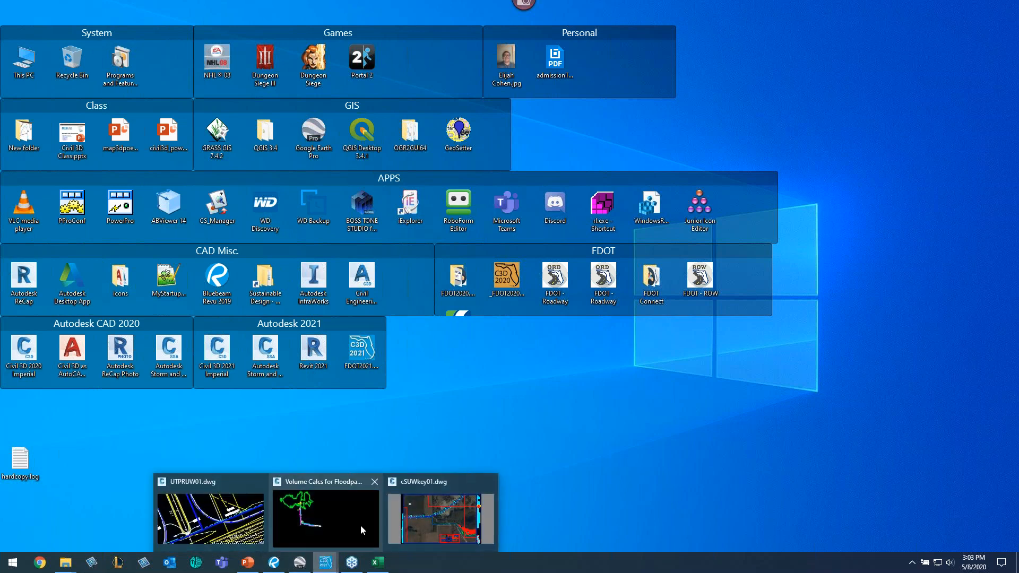
click(435, 516)
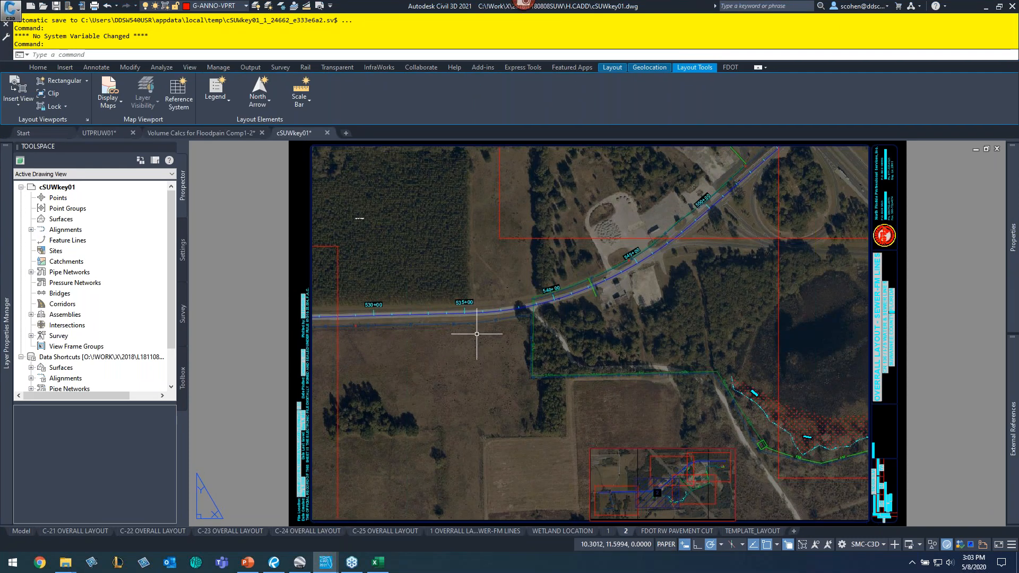
text(re)
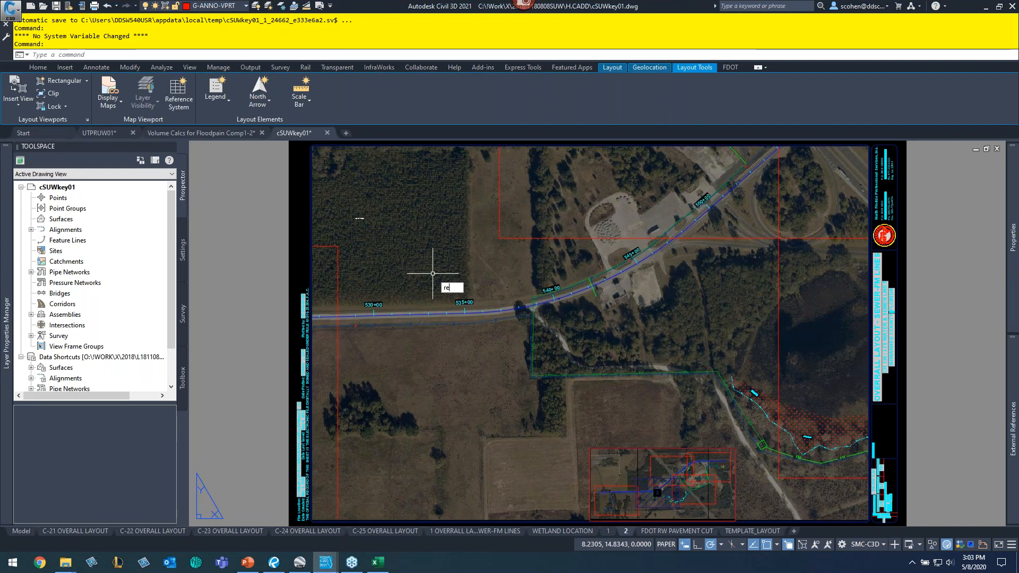
text(c)
key(Return)
middle_drag(430, 243, 391, 315)
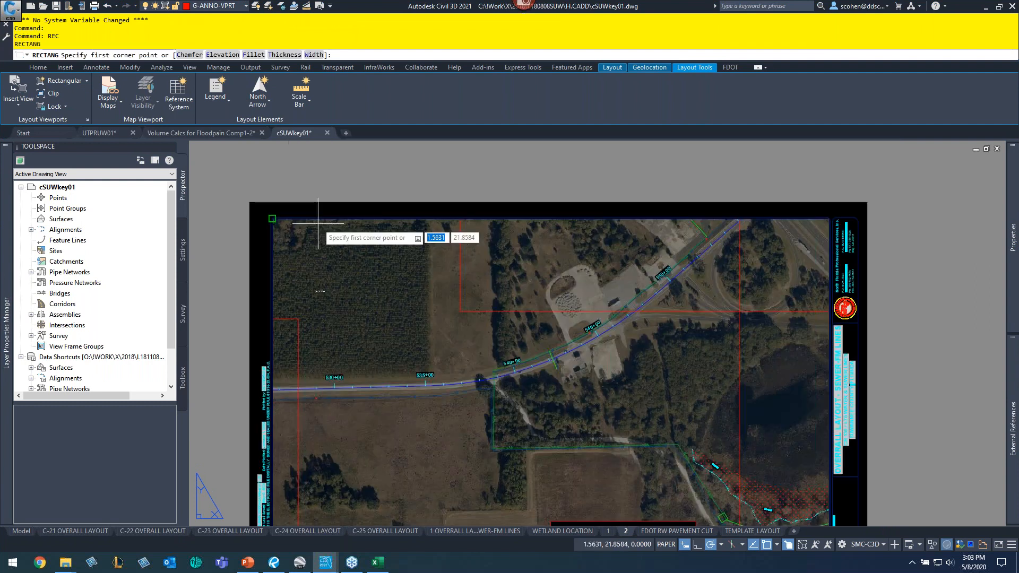
click(318, 224)
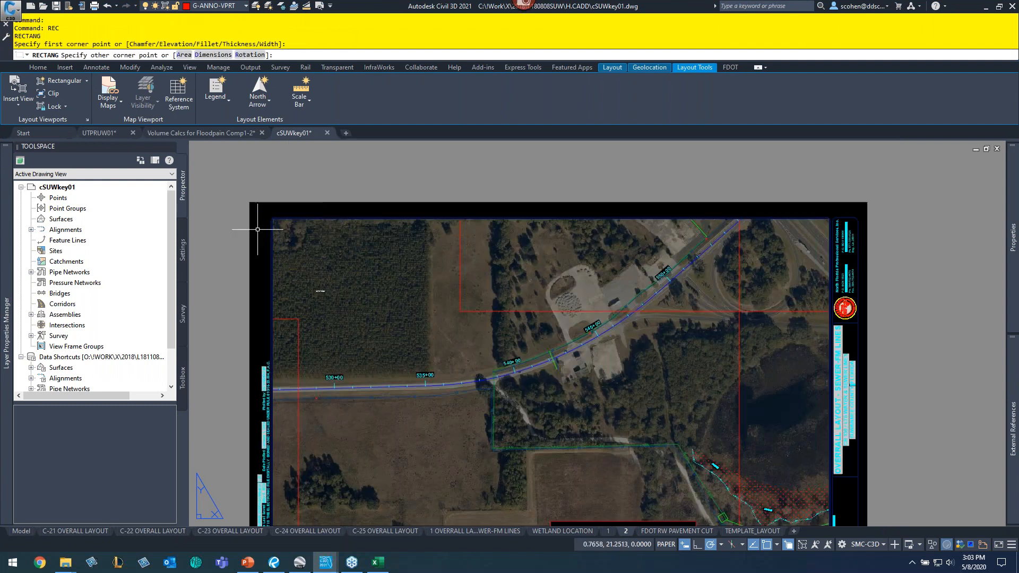
key(Escape)
key(Escape)
- Try again to draw a rectangle around the layout sheet, then cancel the command
scroll(257, 229, up, 6)
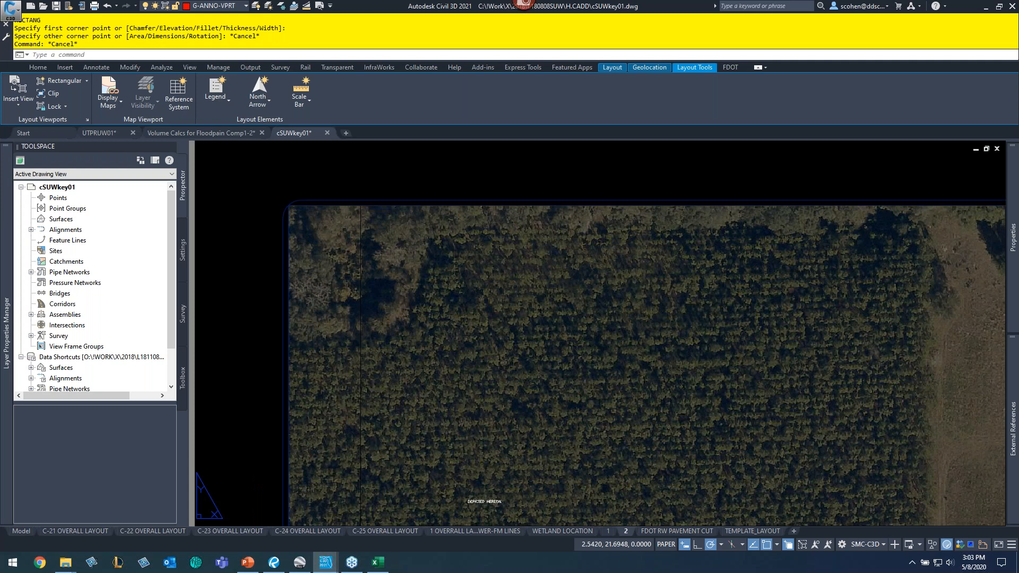
key(Return)
click(289, 206)
scroll(391, 279, down, 8)
scroll(514, 393, up, 4)
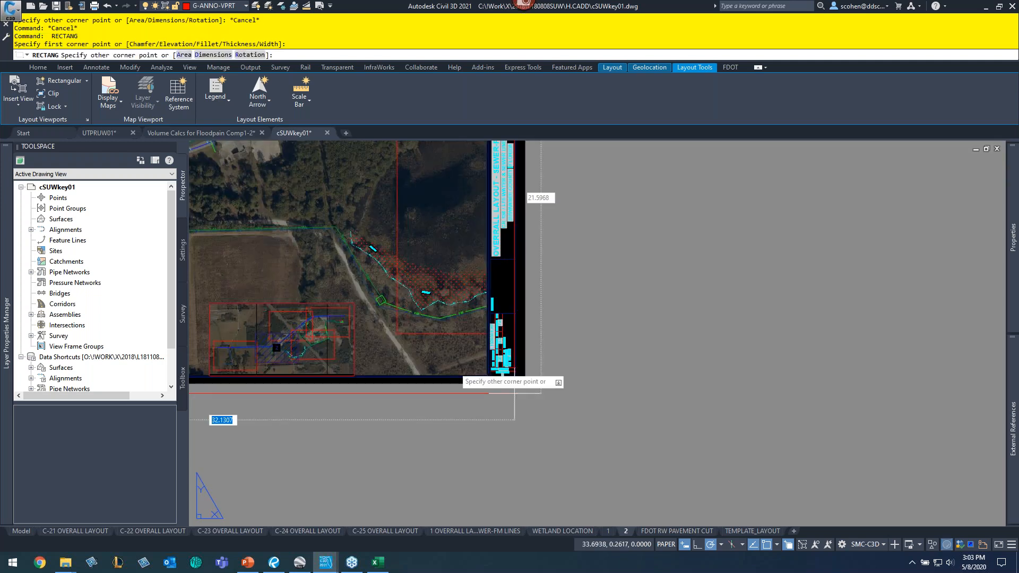
scroll(518, 395, up, 6)
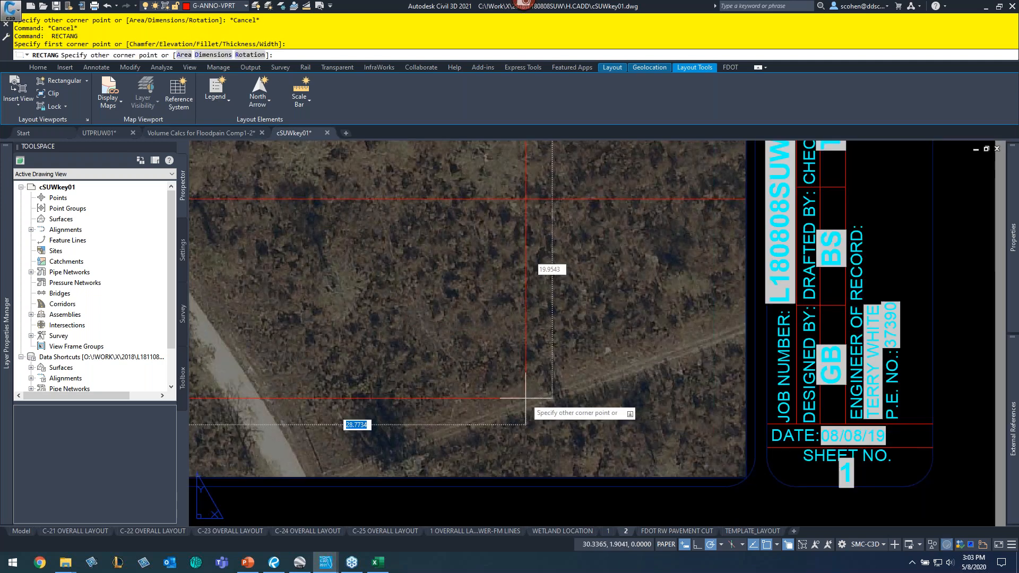
key(Escape)
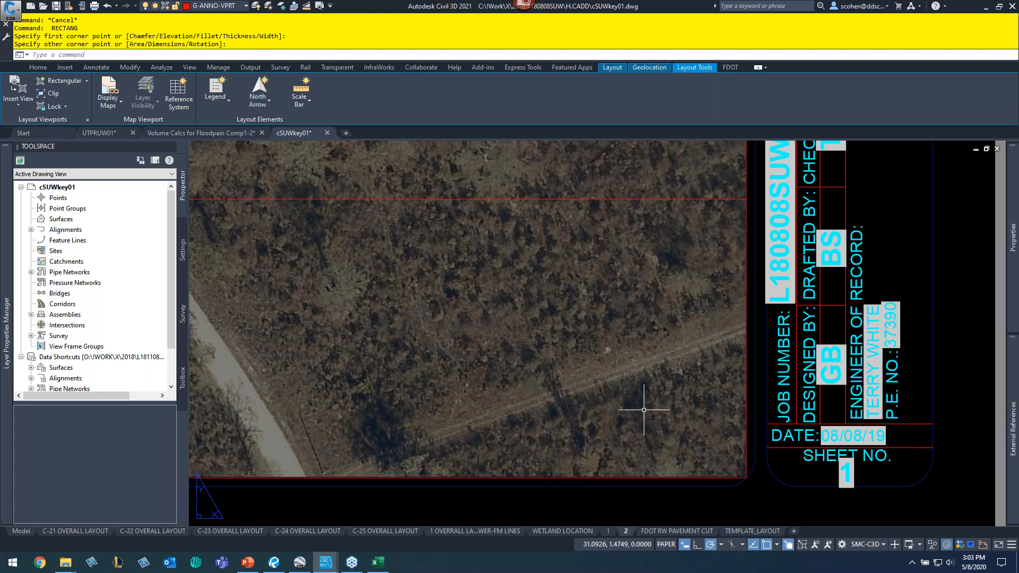
- Move the red boundary line from the layout sheet into model space through the viewport with CHSPACE
text(CH)
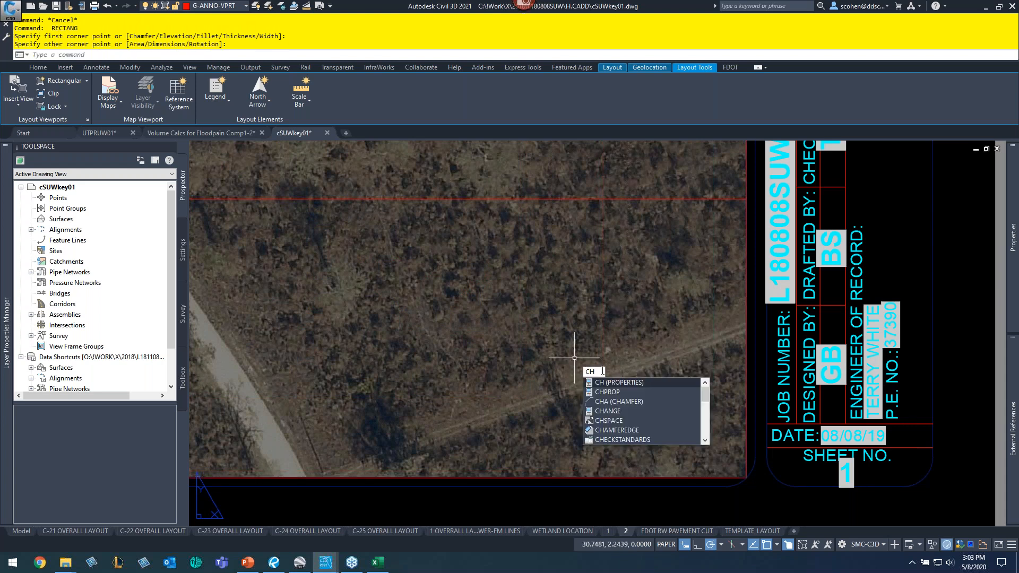
click(625, 410)
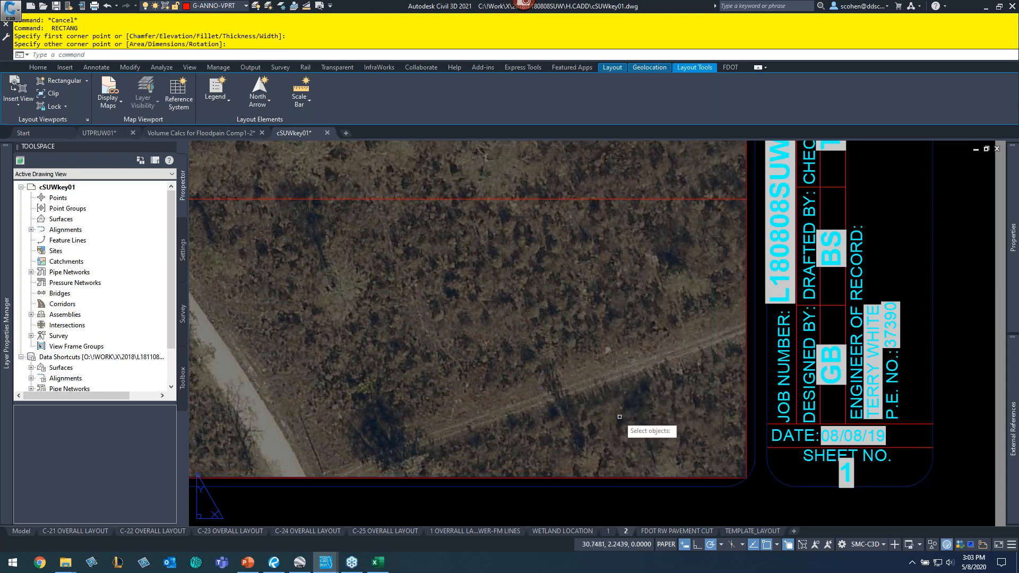
click(664, 478)
key(Return)
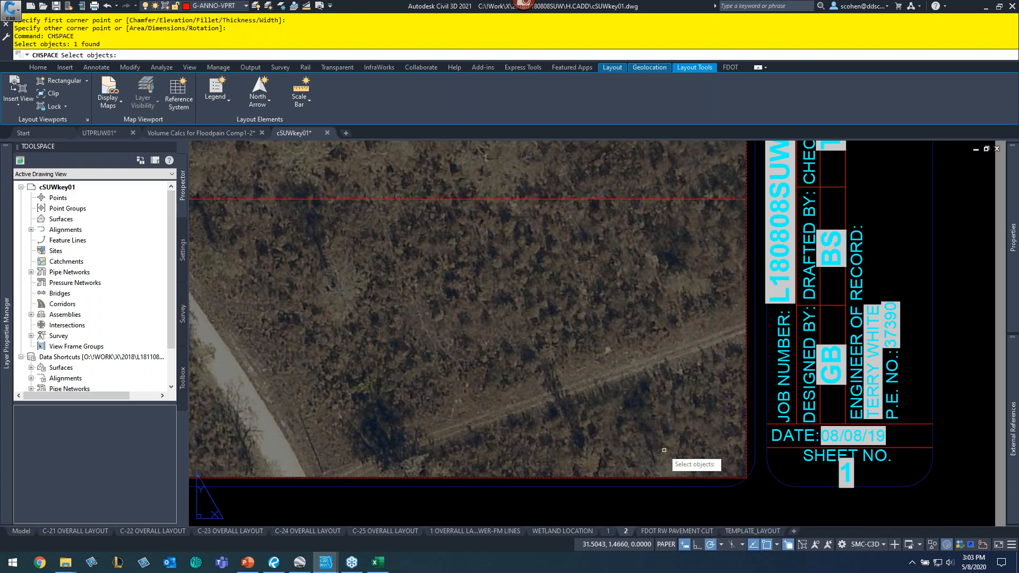
key(Return)
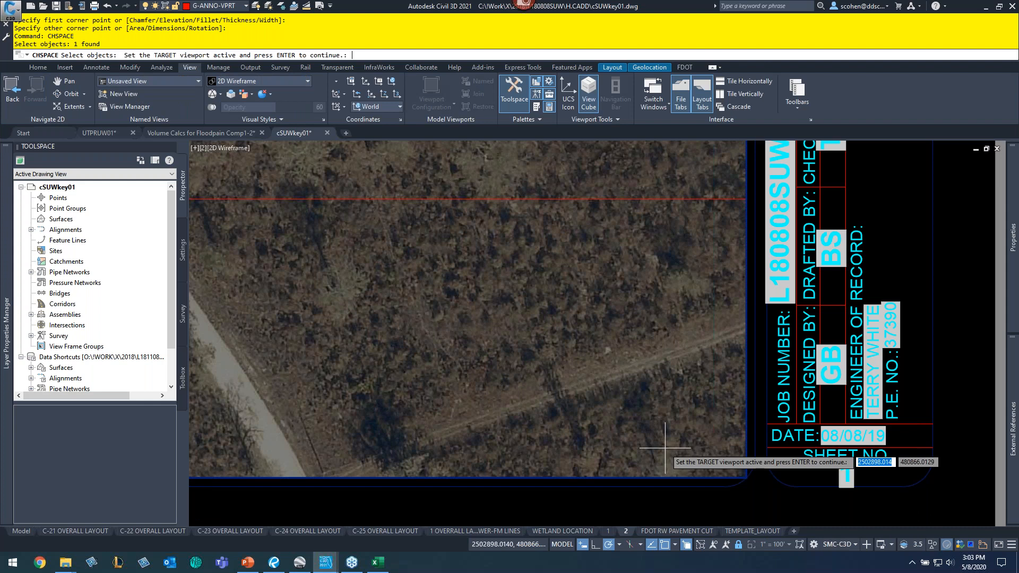
key(Return)
key(Escape)
key(Escape)
key(Escape)
- Switch to model space and pan around the site near the flood-zone pond
mouse_move(20, 533)
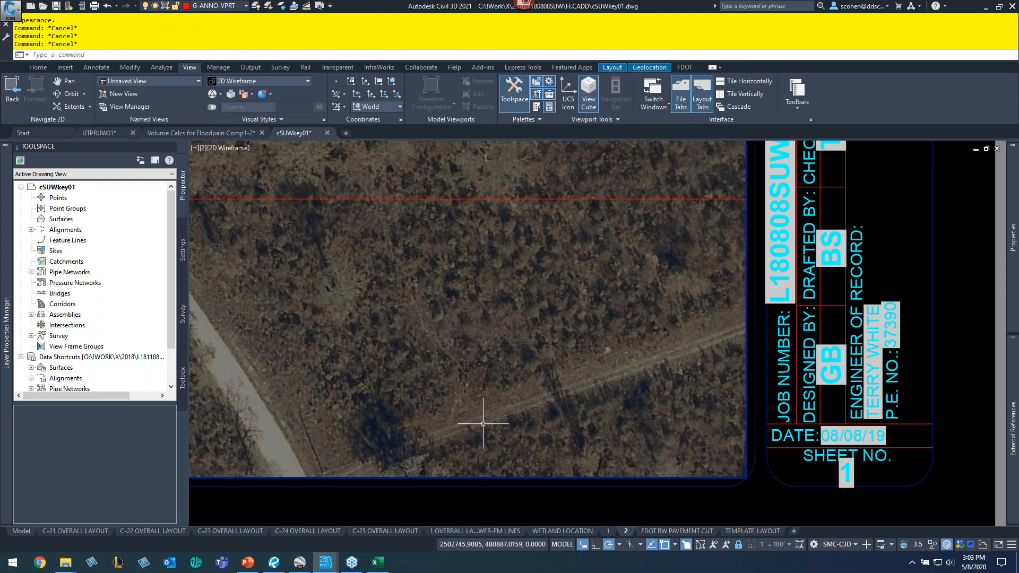
click(21, 531)
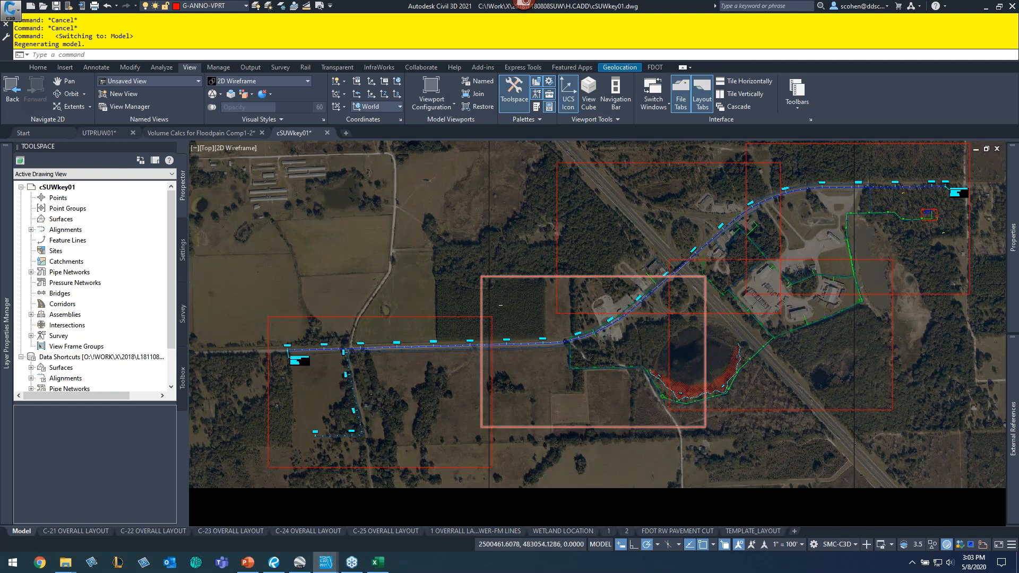
scroll(376, 336, up, 10)
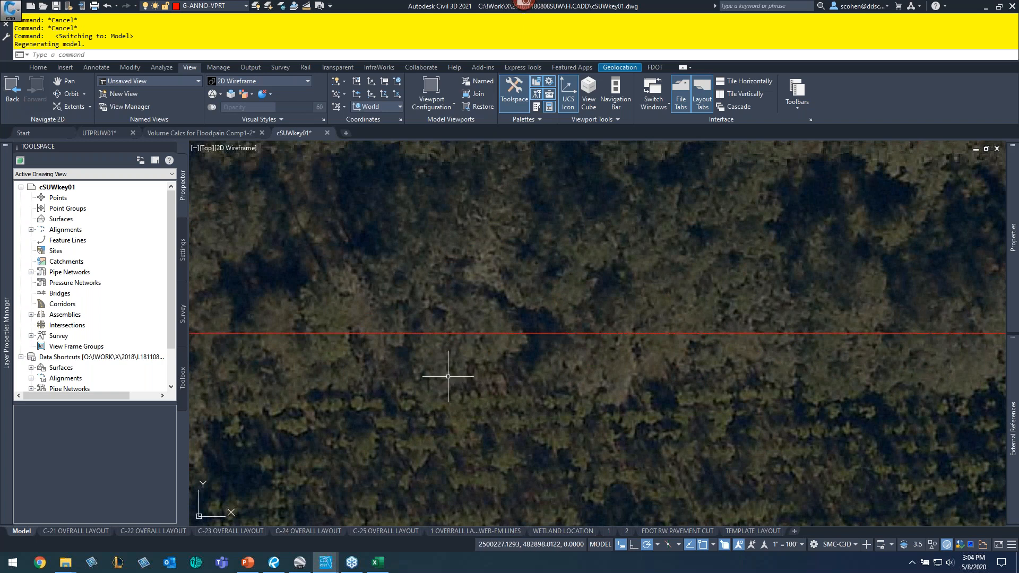
scroll(495, 366, down, 10)
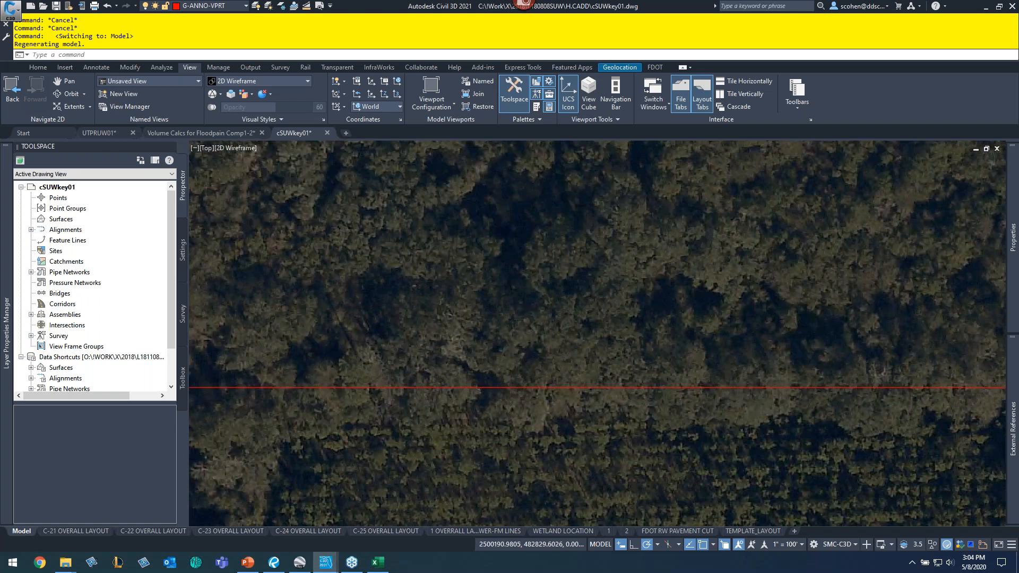
middle_drag(495, 366, 466, 327)
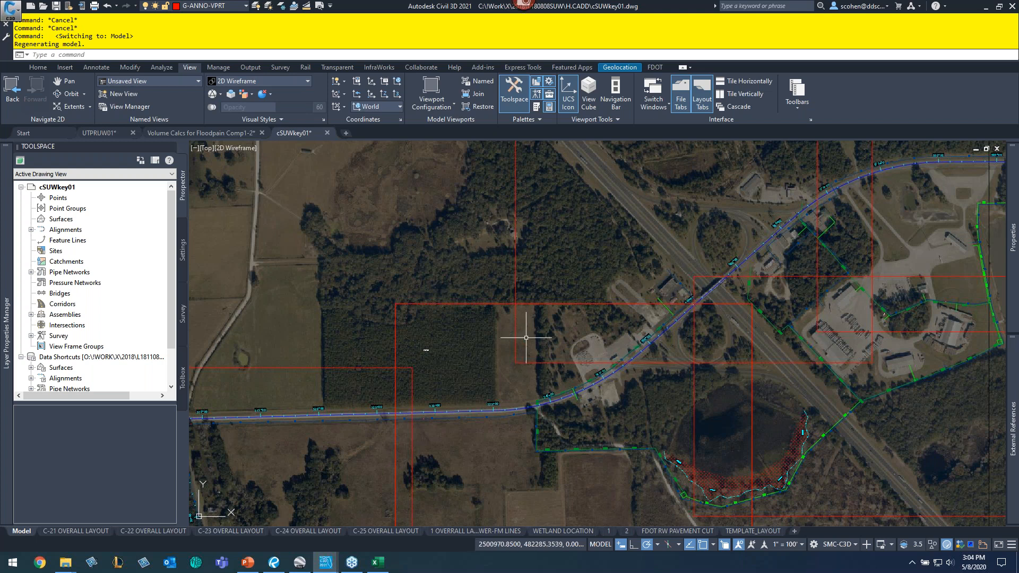
mouse_move(597, 375)
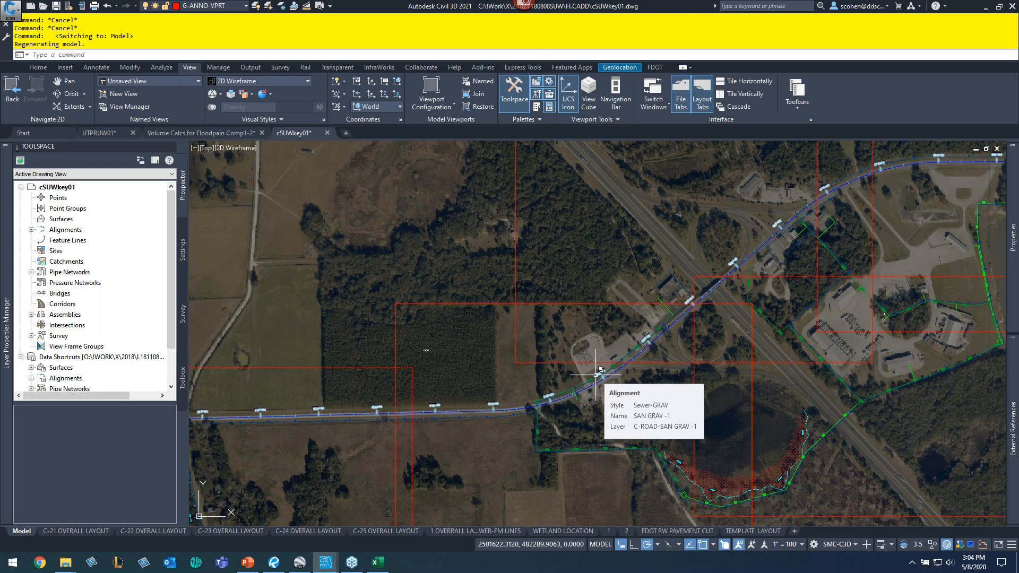
- Switch to the PowerPoint presentation showing the closing slide
key(alt+Tab)
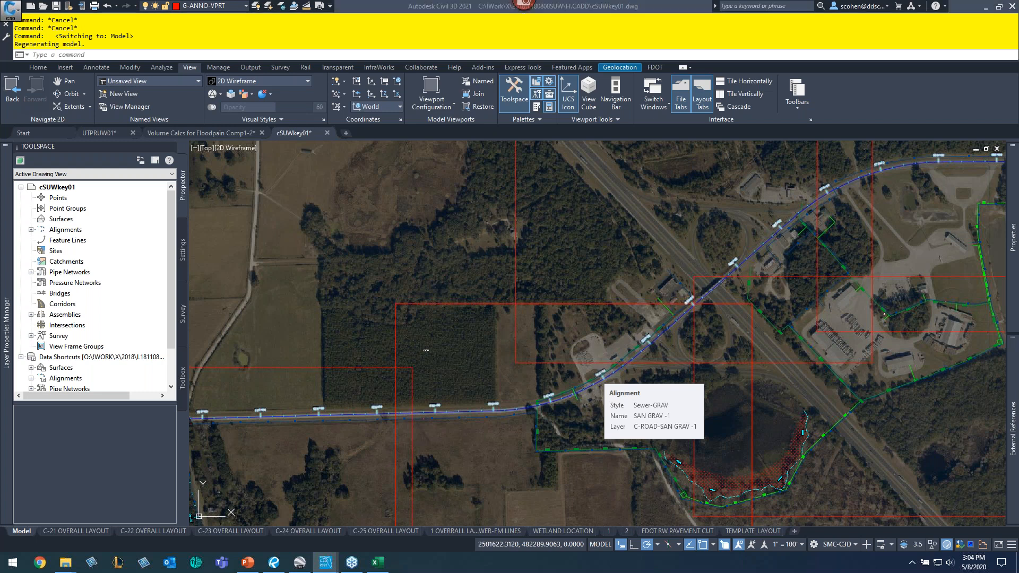
key(alt+Tab)
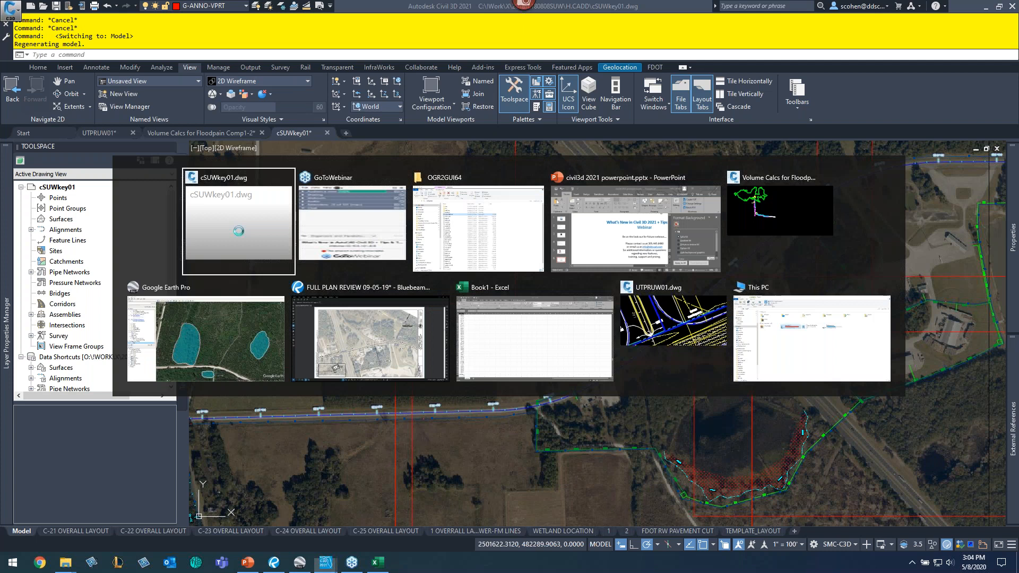
key(alt+Tab)
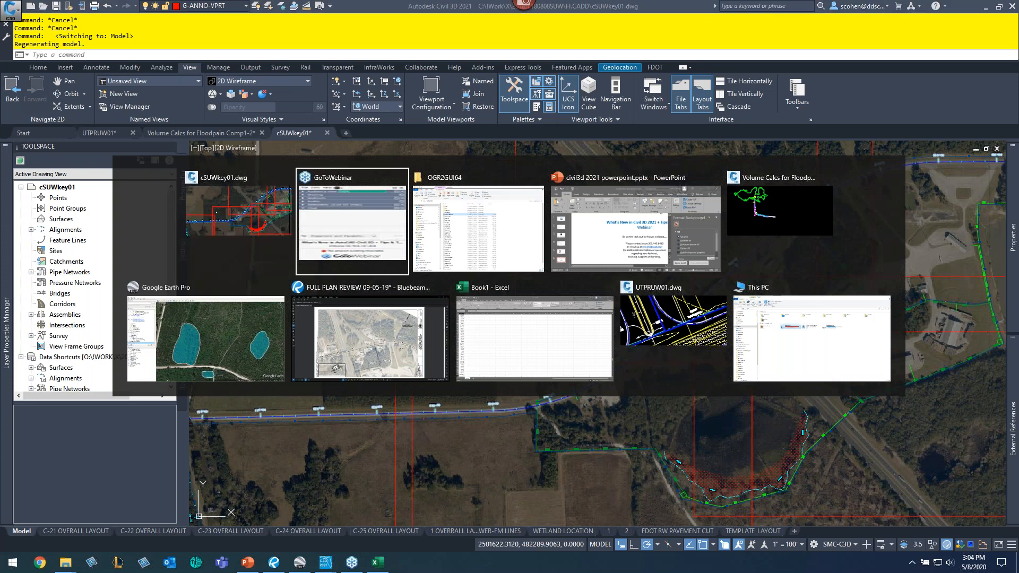
key(alt+Tab)
key(alt+Tab)
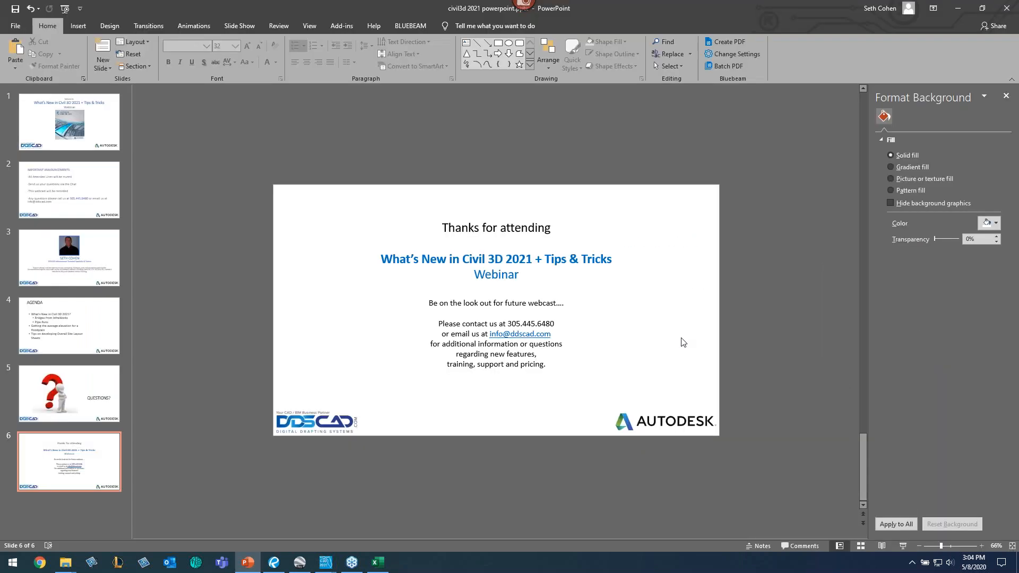